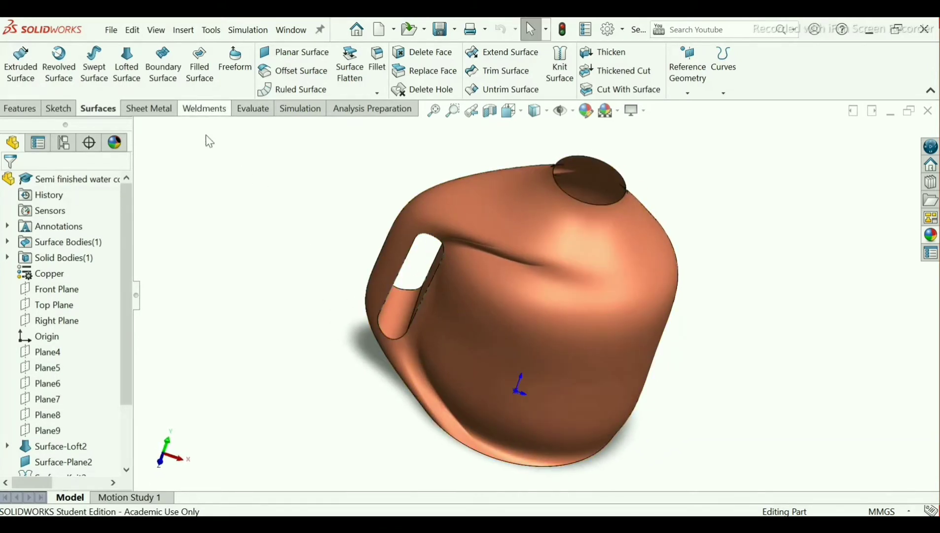
- Examine the finished copper water container model, including its handle opening and neck, at different magnifications
{"action": "scroll", "coordinate": [501, 321], "scroll_direction": "down", "scroll_amount": 4}
{"action": "scroll", "coordinate": [542, 286], "scroll_direction": "up", "scroll_amount": 6}
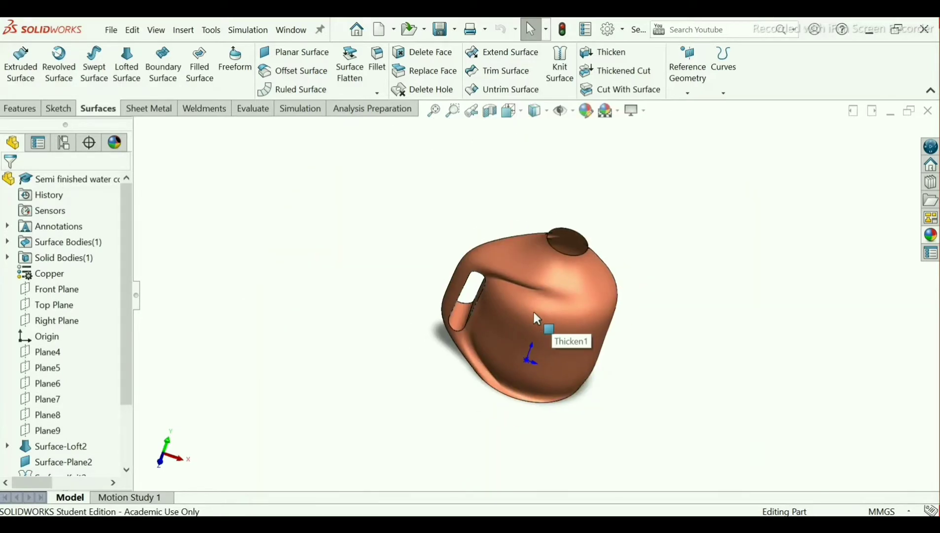
{"action": "scroll", "coordinate": [533, 311], "scroll_direction": "down", "scroll_amount": 2}
{"action": "scroll", "coordinate": [532, 313], "scroll_direction": "up", "scroll_amount": 4}
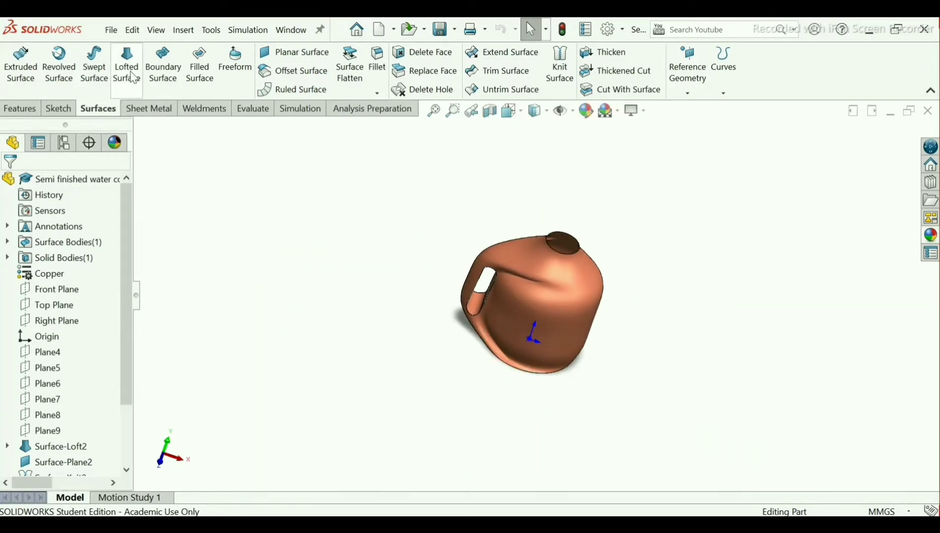
{"action": "scroll", "coordinate": [517, 305], "scroll_direction": "up", "scroll_amount": 2}
{"action": "scroll", "coordinate": [546, 303], "scroll_direction": "down", "scroll_amount": 2}
{"action": "scroll", "coordinate": [551, 318], "scroll_direction": "down", "scroll_amount": 2}
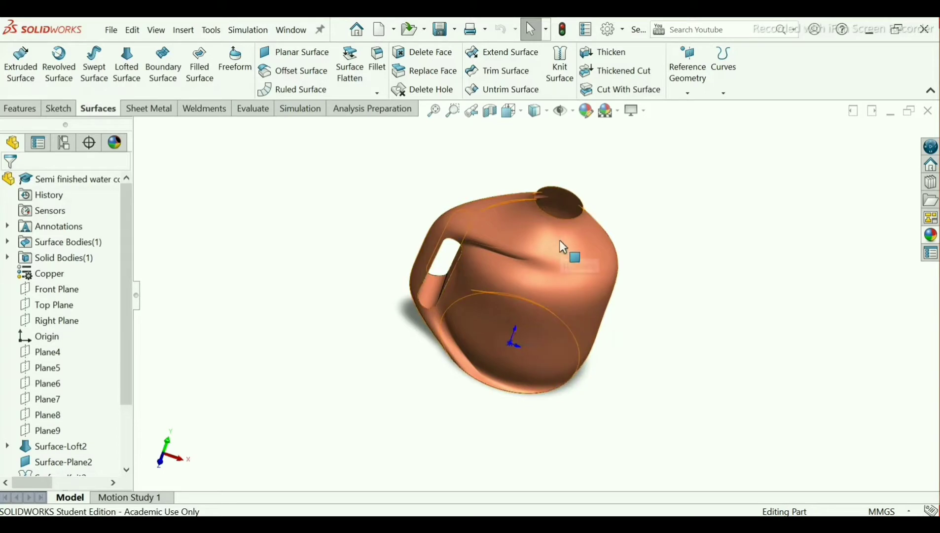
{"action": "scroll", "coordinate": [560, 256], "scroll_direction": "down", "scroll_amount": 1}
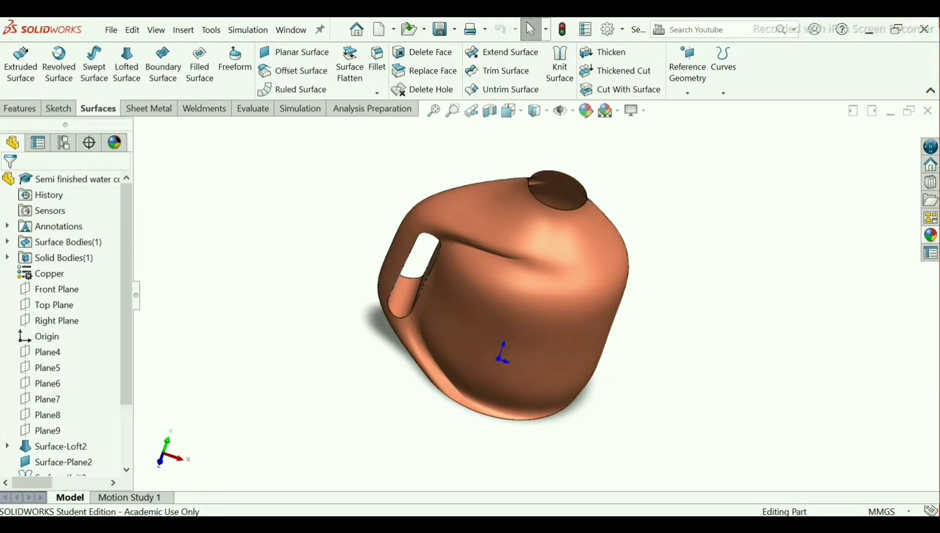
- Switch to the PDF drawing of the semi finished water container, review its views and sections, and return to SOLIDWORKS
{"action": "mouse_move", "coordinate": [550, 505]}
{"action": "left_click", "coordinate": [550, 463]}
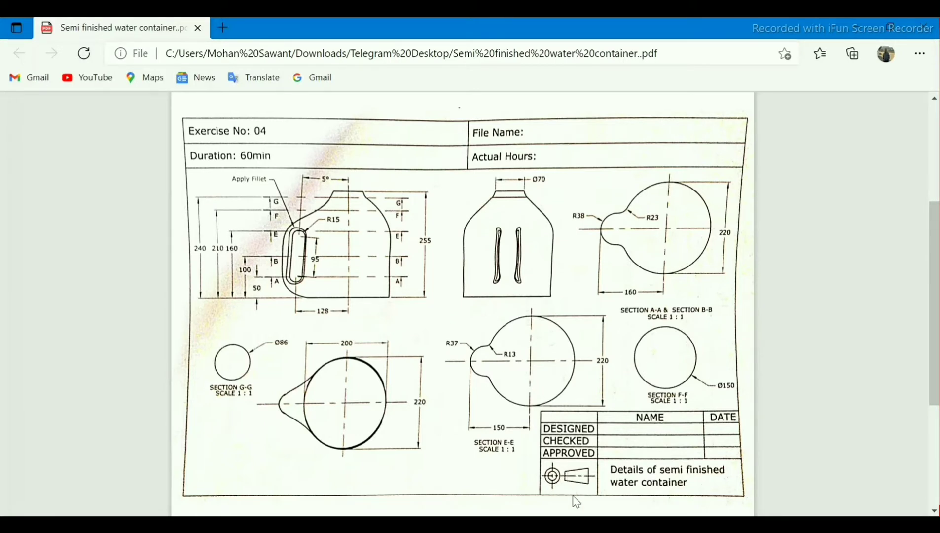
{"action": "key", "text": "alt+Tab"}
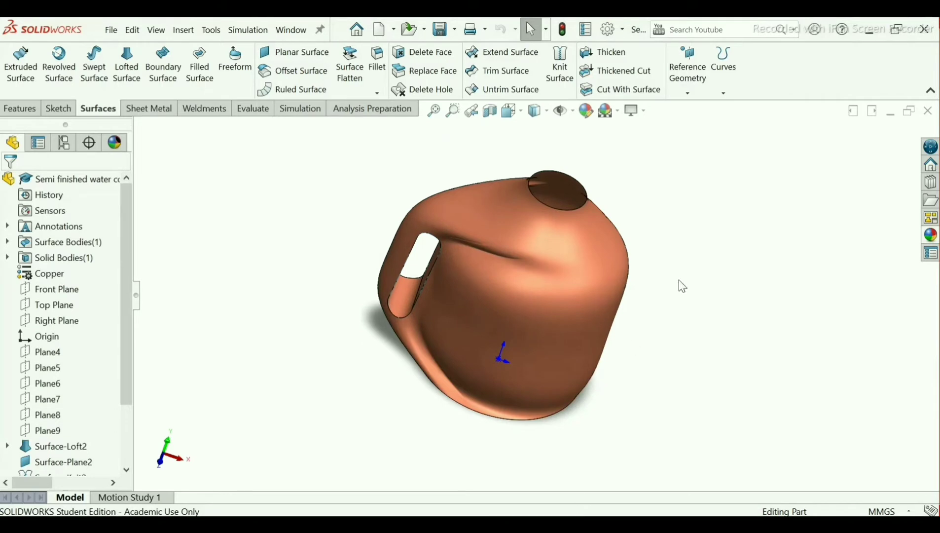
- Close the finished container part and create a new part document, continuing with a blank template
{"action": "left_click", "coordinate": [928, 111]}
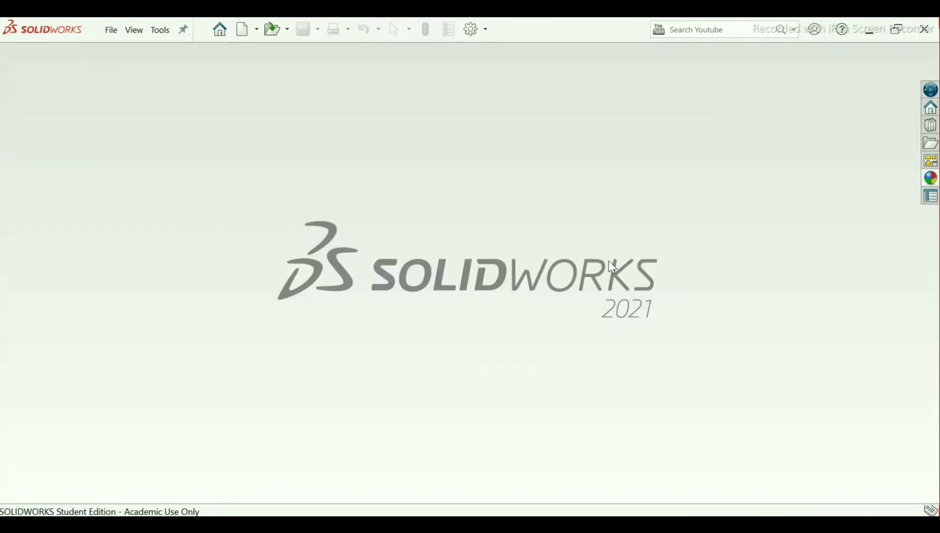
{"action": "left_click", "coordinate": [246, 31]}
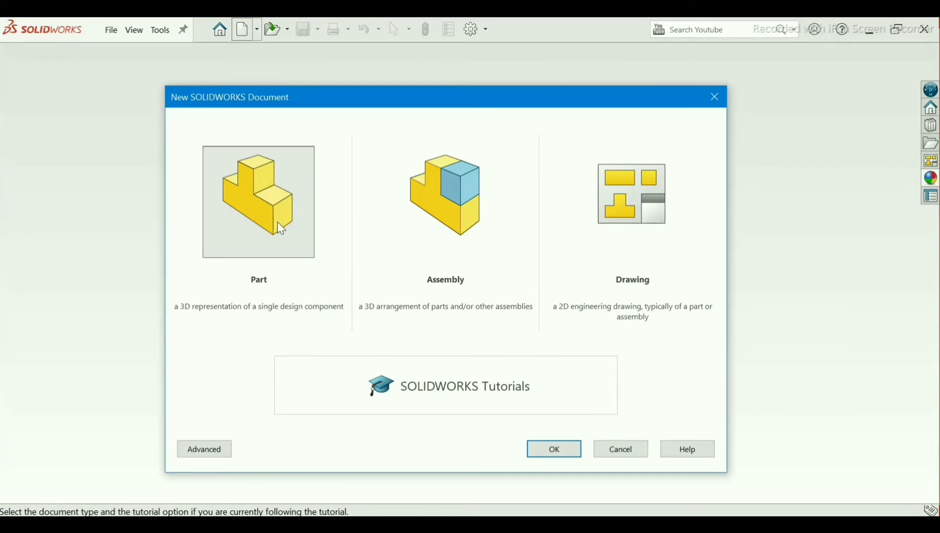
{"action": "left_click", "coordinate": [553, 449]}
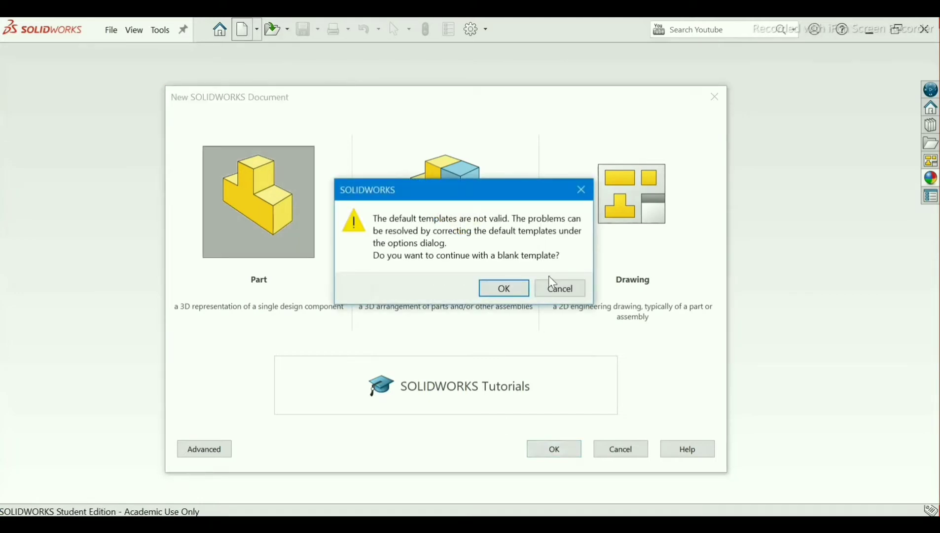
{"action": "left_click", "coordinate": [518, 291]}
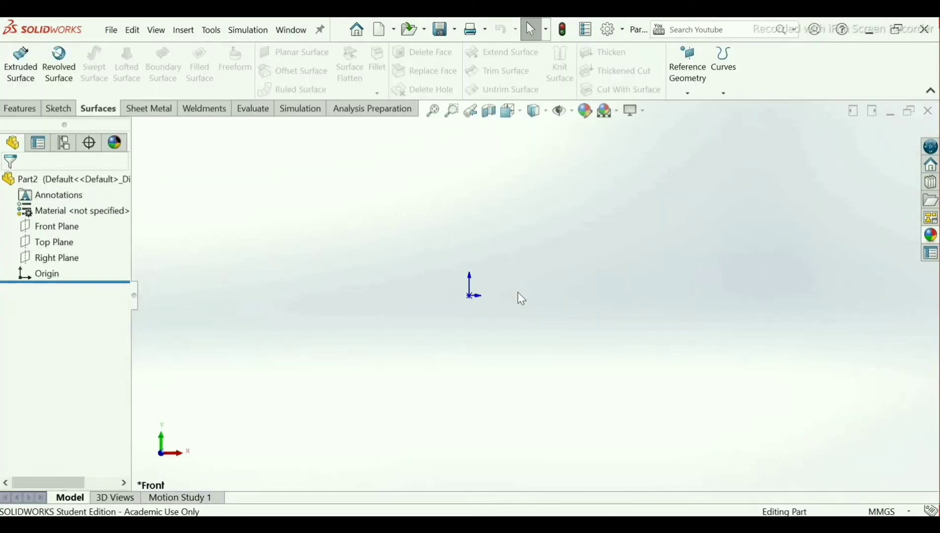
- Set the new part's unit system to MMGS (millimeter, gram, second) in the document properties
{"action": "left_click", "coordinate": [611, 31]}
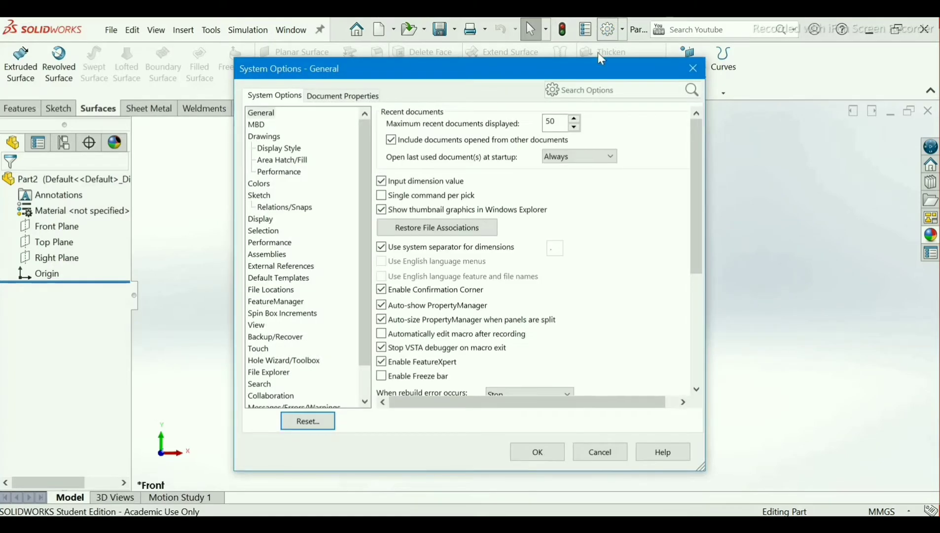
{"action": "left_click", "coordinate": [345, 96]}
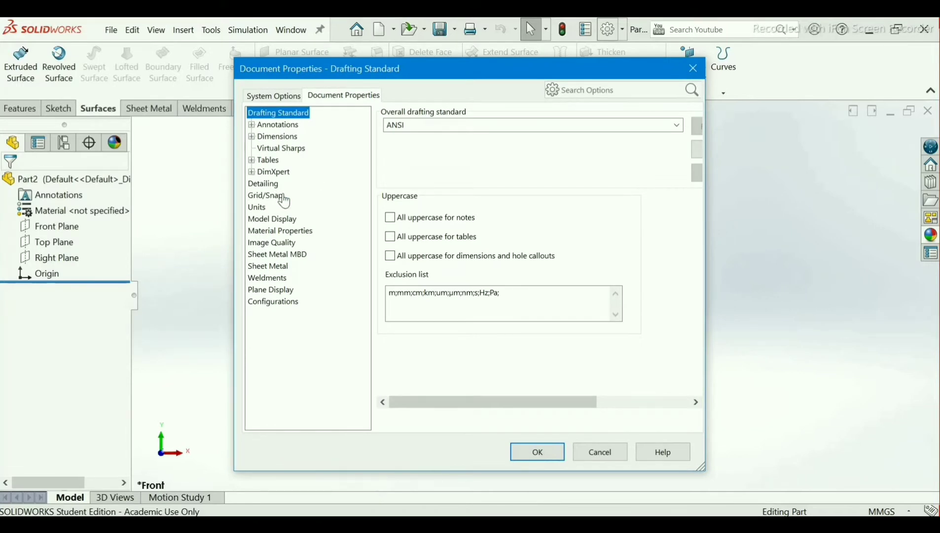
{"action": "left_click", "coordinate": [257, 207]}
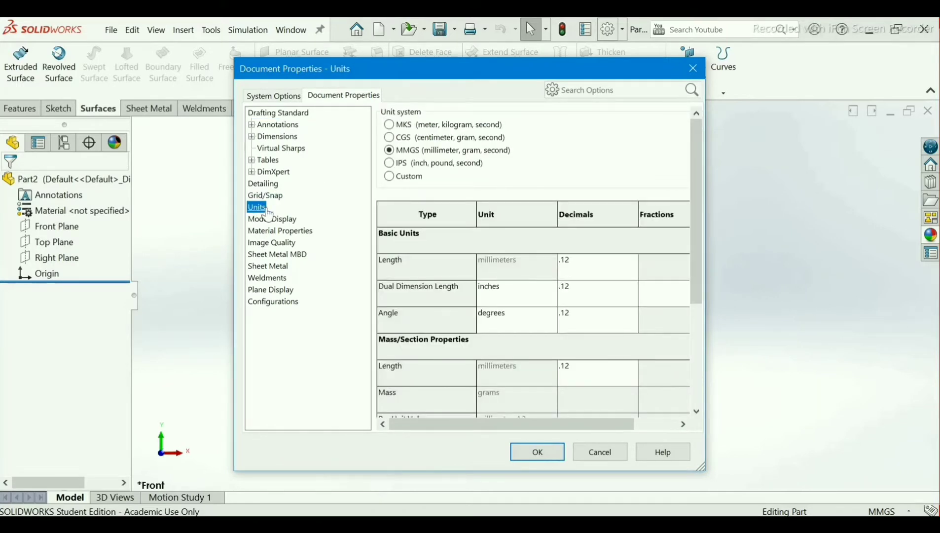
{"action": "left_click", "coordinate": [389, 178]}
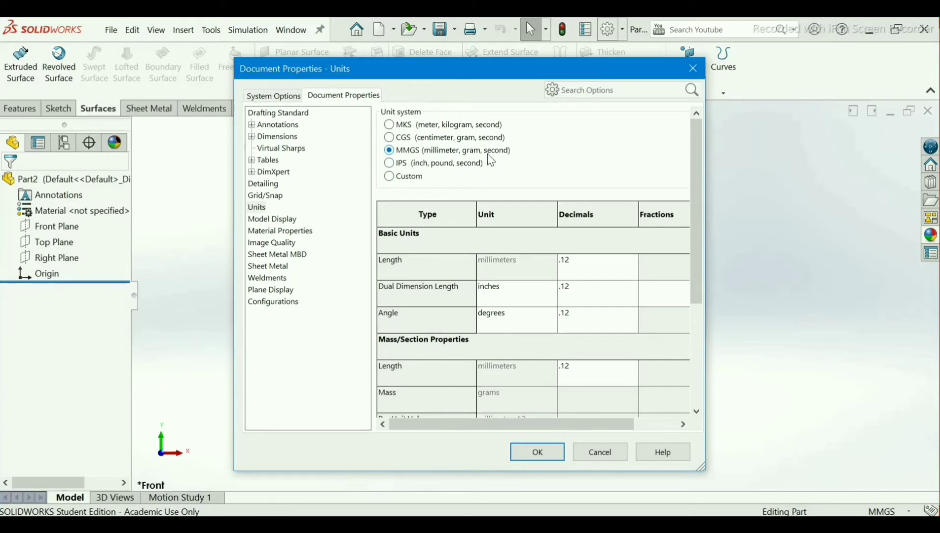
{"action": "left_click", "coordinate": [539, 457]}
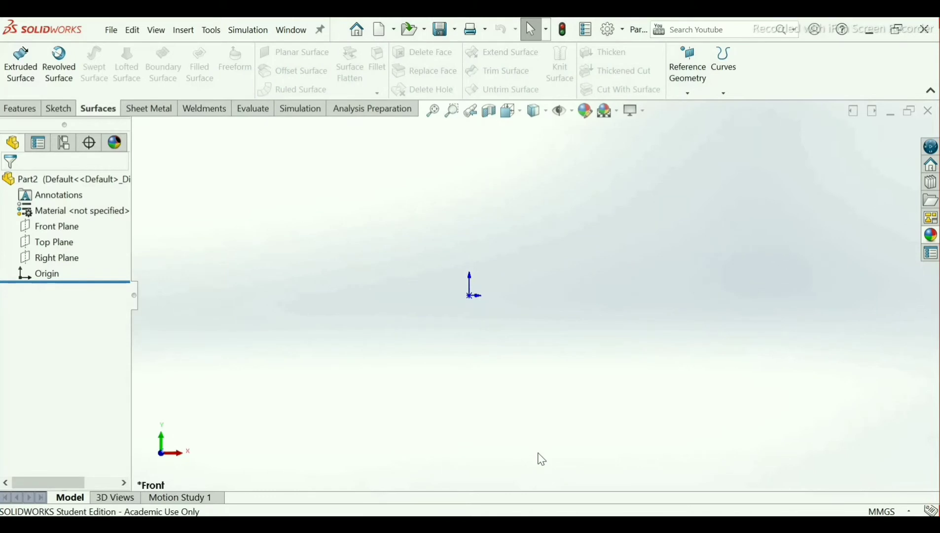
- Sketch an ellipse centred on the origin of the Top Plane, with radii of about 71 mm horizontally and 56 mm vertically
{"action": "left_click", "coordinate": [72, 247]}
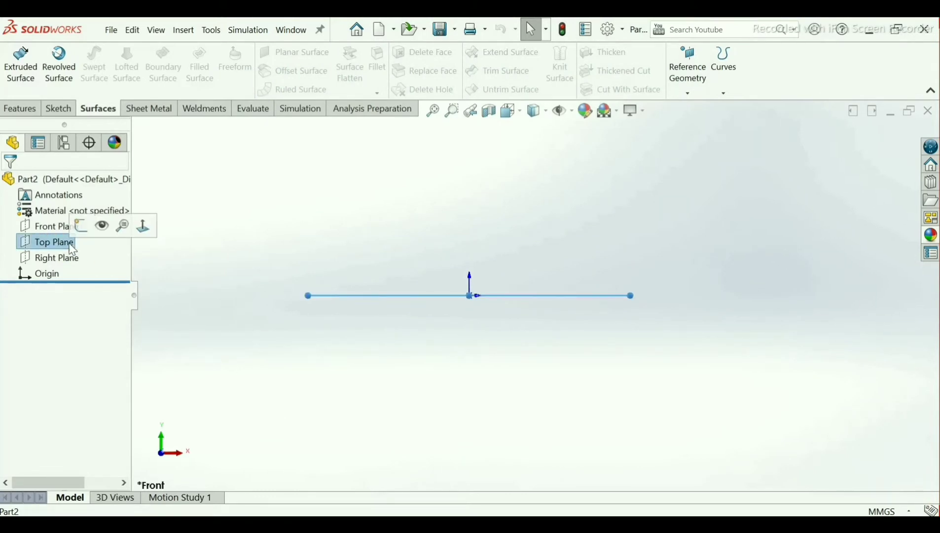
{"action": "left_click", "coordinate": [82, 226]}
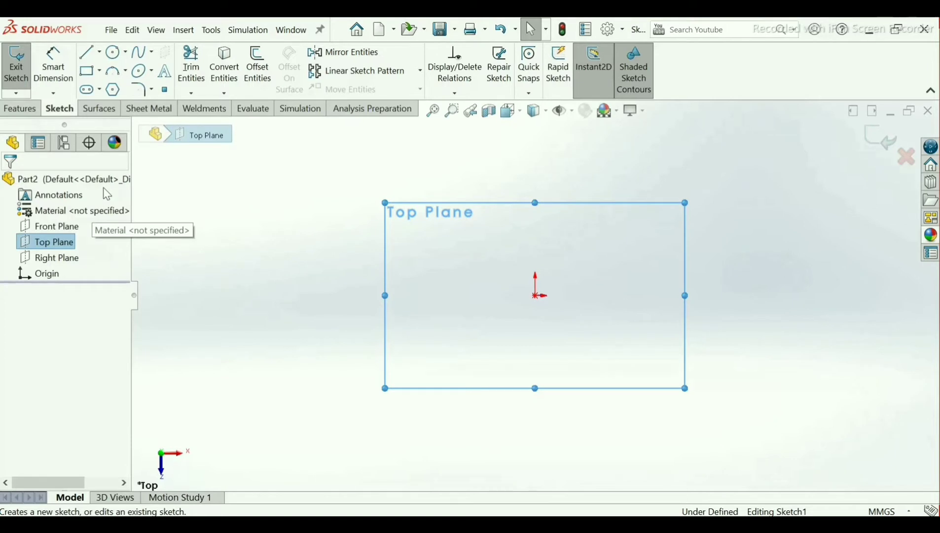
{"action": "left_click", "coordinate": [139, 71]}
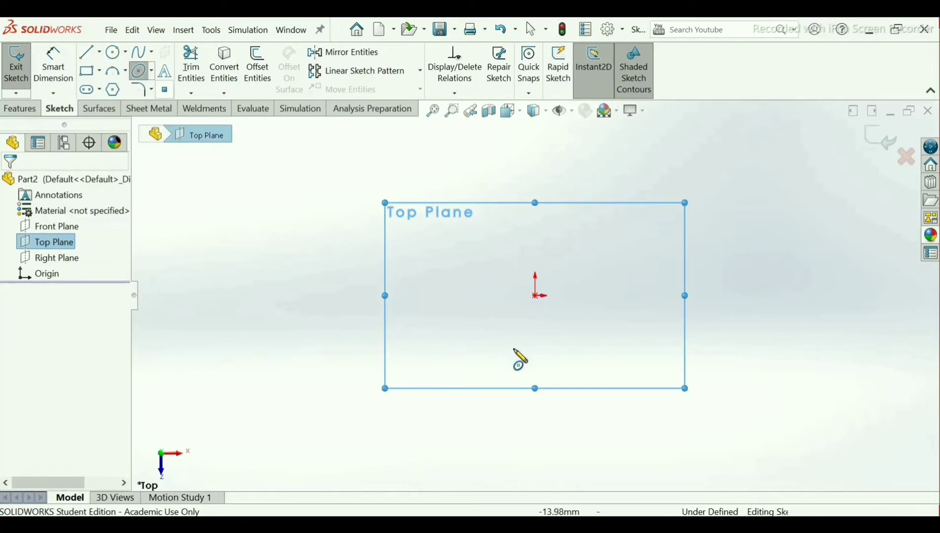
{"action": "left_click", "coordinate": [536, 296]}
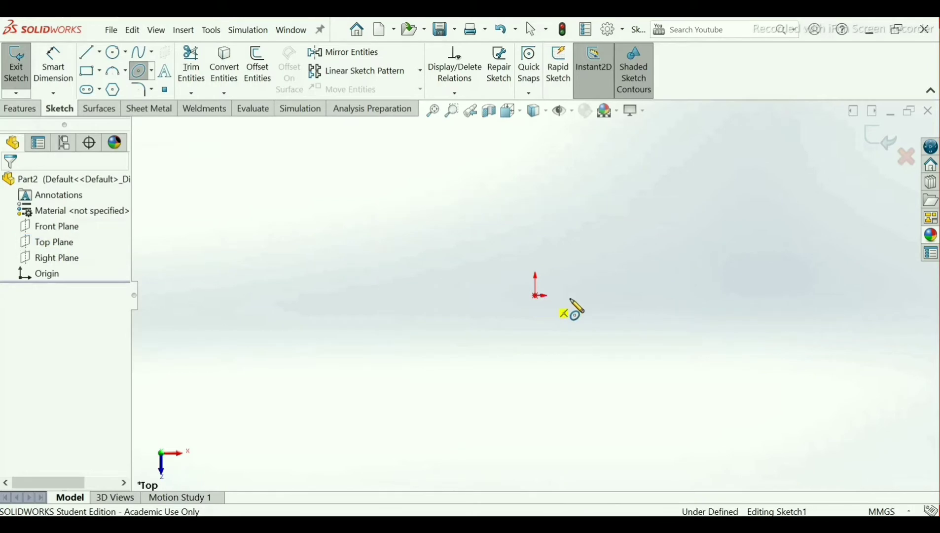
{"action": "left_click", "coordinate": [655, 300]}
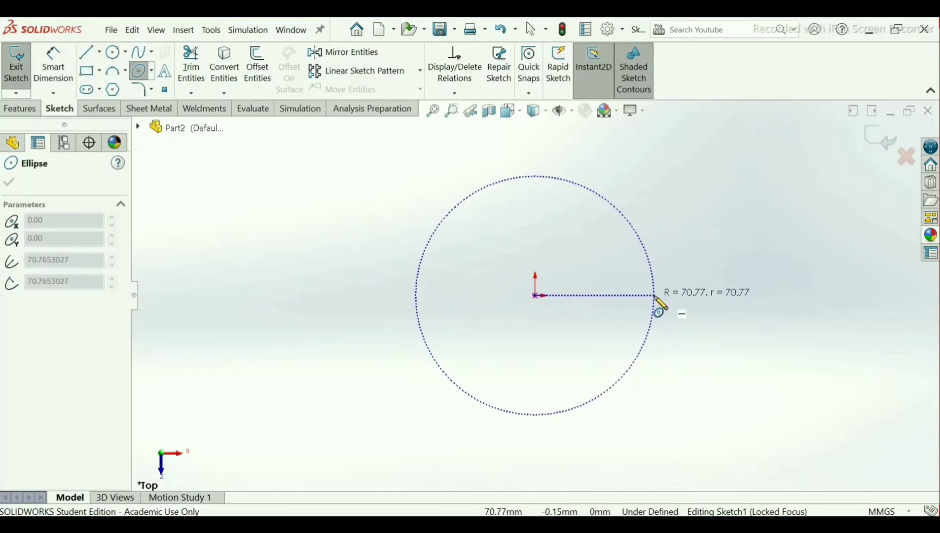
{"action": "left_click", "coordinate": [649, 321]}
{"action": "left_click", "coordinate": [636, 397]}
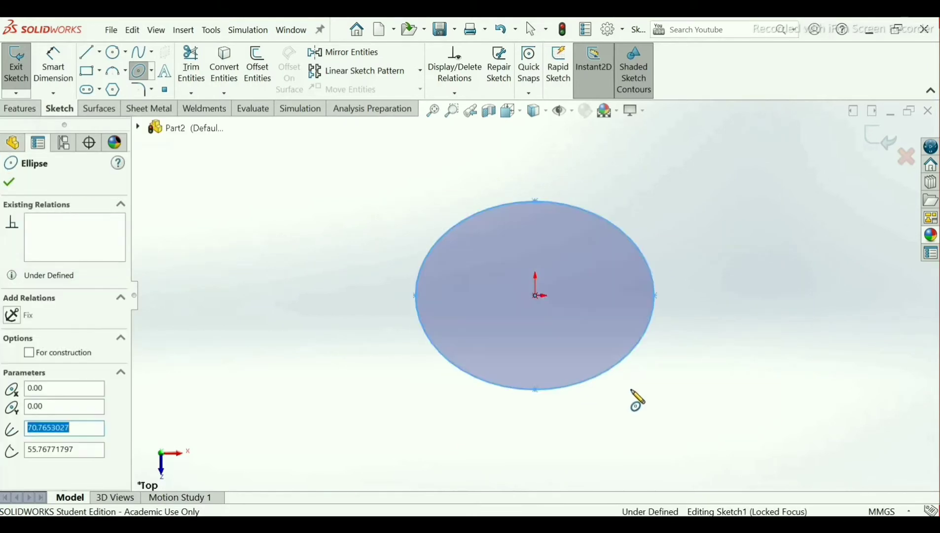
{"action": "right_click", "coordinate": [635, 397]}
{"action": "left_click", "coordinate": [661, 400]}
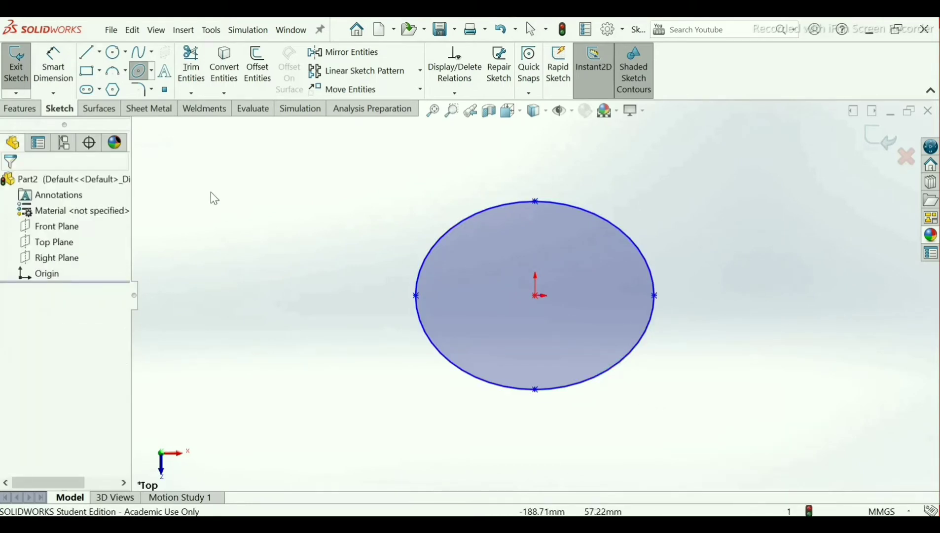
- Dimension the ellipse's full height between its upper and lower axis points as 220 mm
{"action": "left_click", "coordinate": [64, 74]}
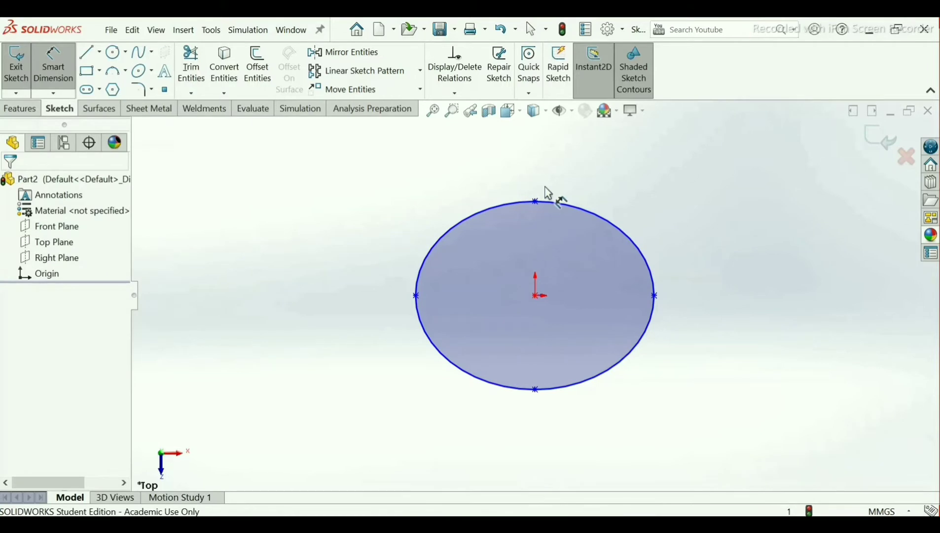
{"action": "left_click", "coordinate": [536, 201]}
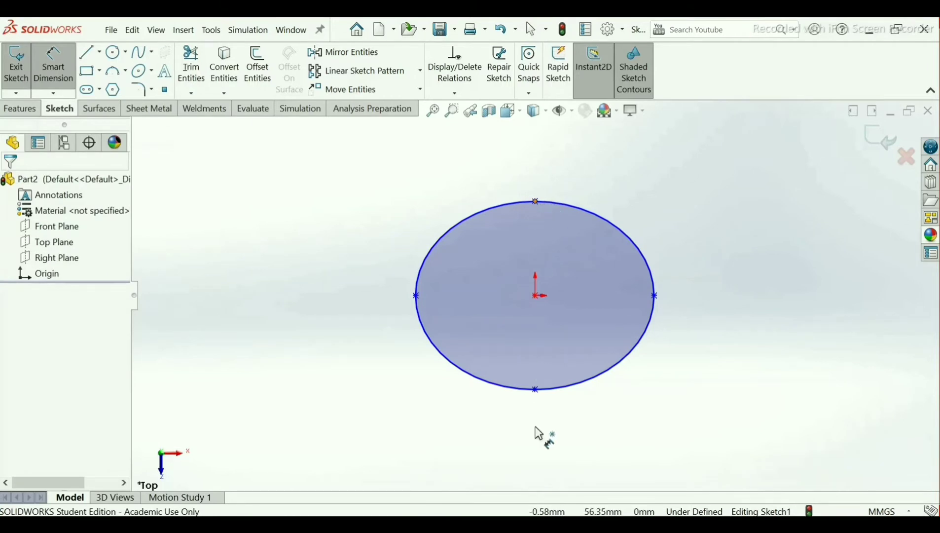
{"action": "left_click", "coordinate": [535, 390]}
{"action": "left_click", "coordinate": [722, 315]}
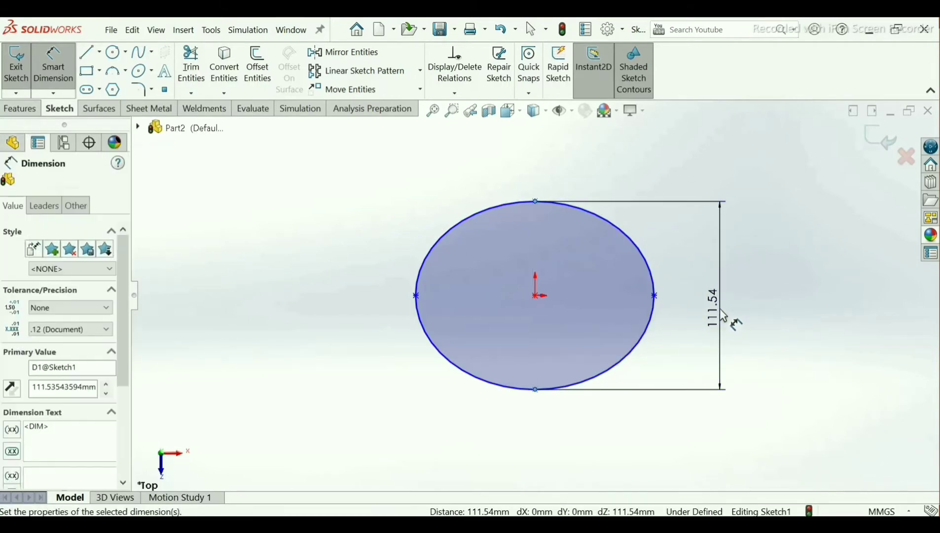
{"action": "type", "text": "220"}
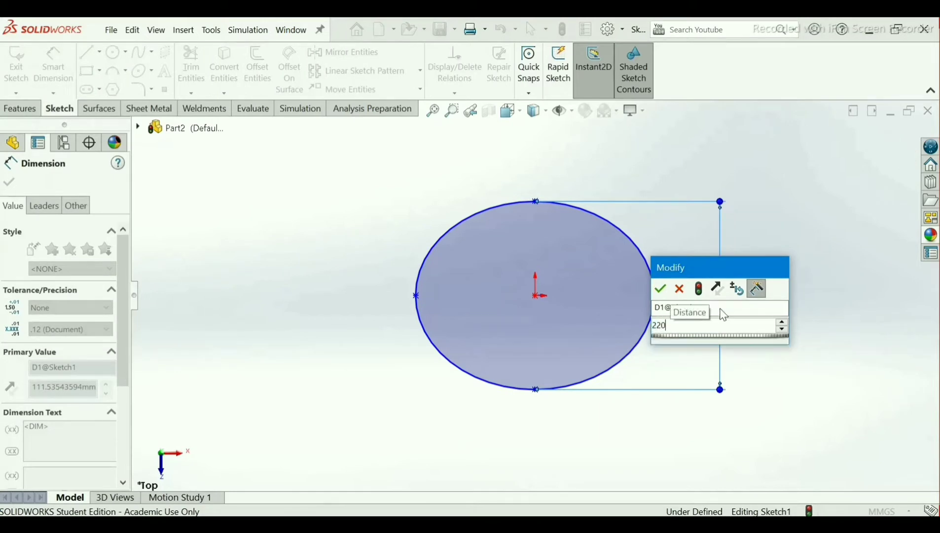
{"action": "key", "text": "Return"}
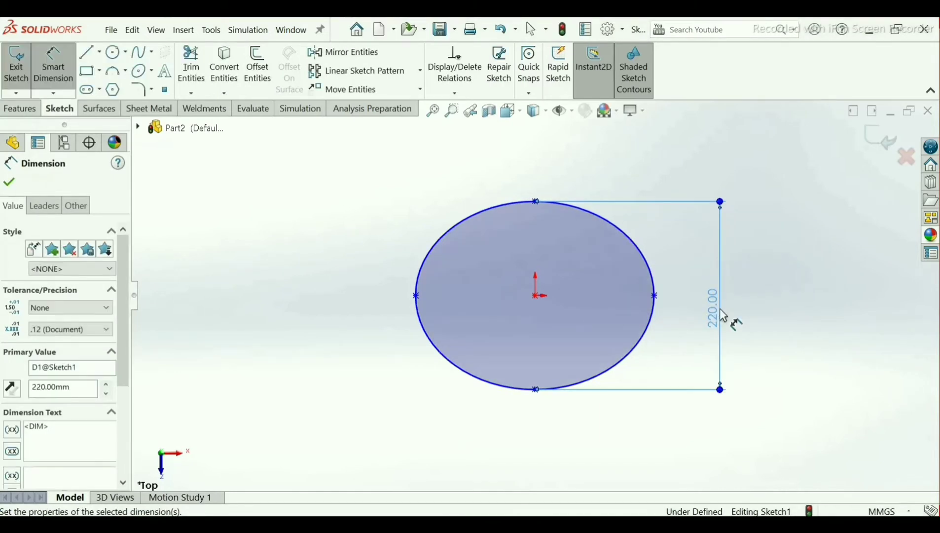
- Dimension the ellipse's full width between its two side axis points as 200 mm and finish dimensioning
{"action": "left_click", "coordinate": [654, 296]}
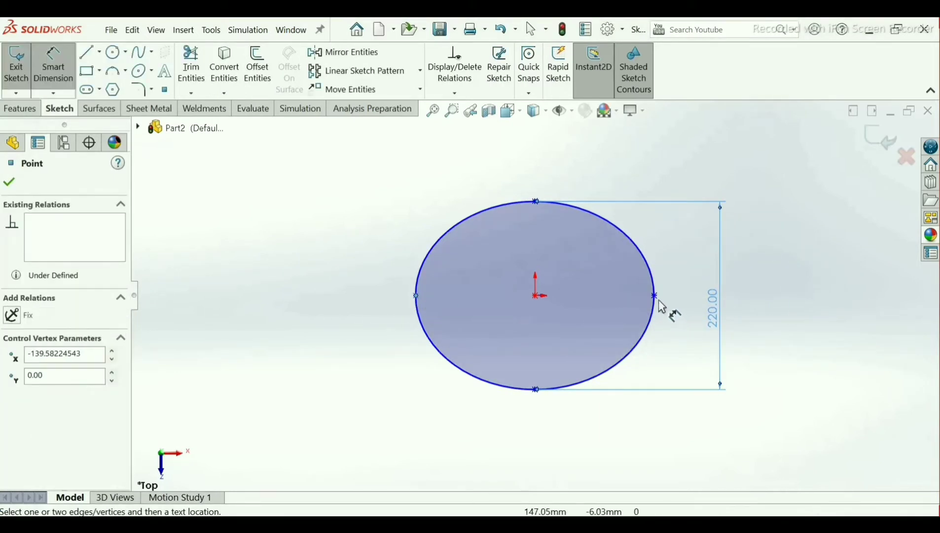
{"action": "left_click", "coordinate": [415, 296]}
{"action": "left_click", "coordinate": [556, 452]}
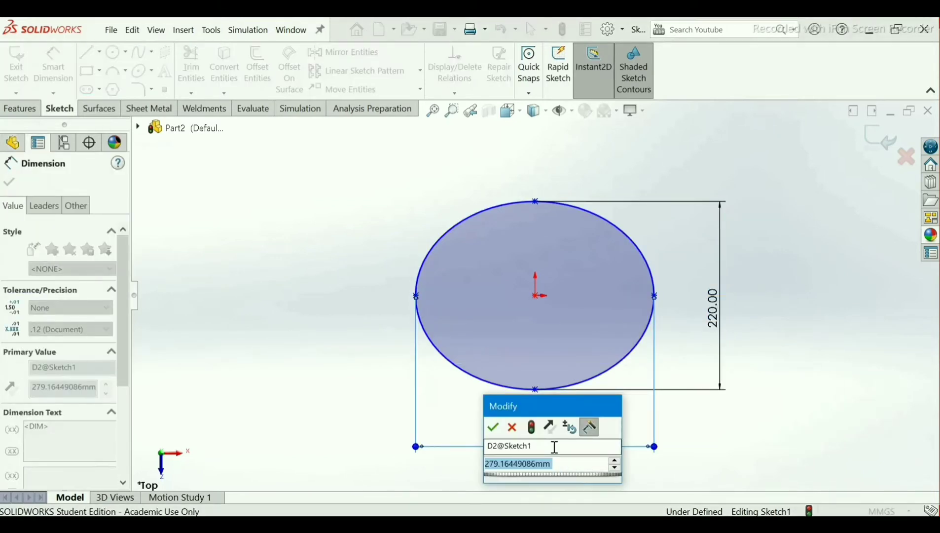
{"action": "type", "text": "200"}
{"action": "key", "text": "Return"}
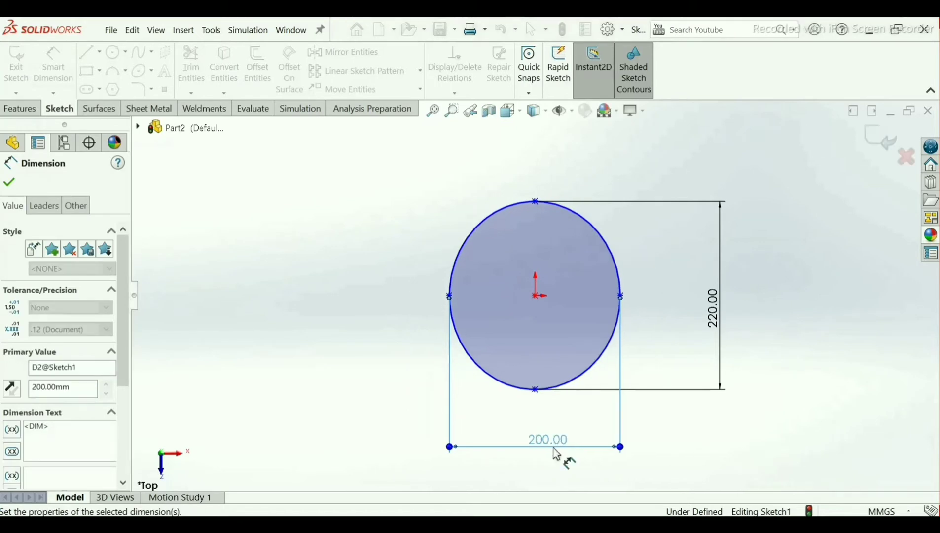
{"action": "left_click", "coordinate": [8, 182]}
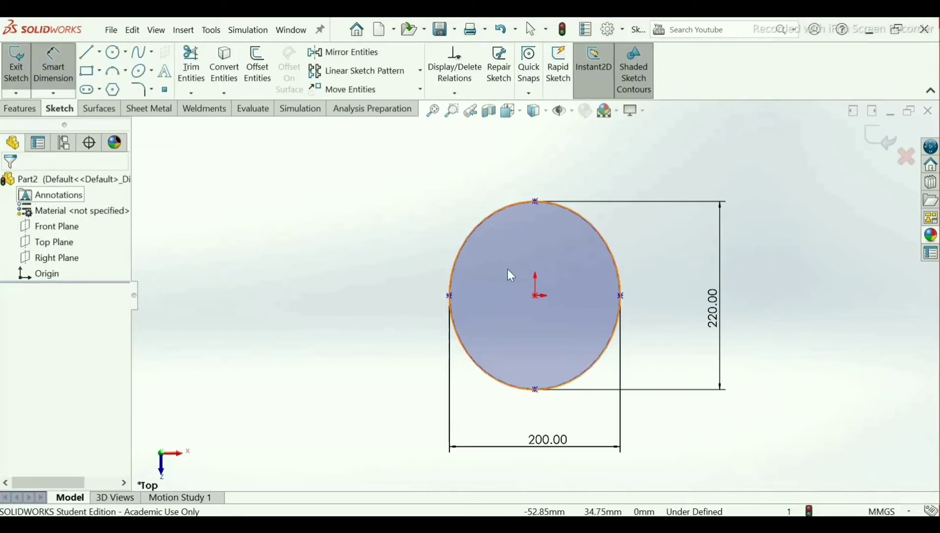
{"action": "key", "text": "Escape"}
- Add a Horizontal relation between the ellipse's left axis point and the origin, and exit the sketch
{"action": "scroll", "coordinate": [531, 328], "scroll_direction": "down", "scroll_amount": 2}
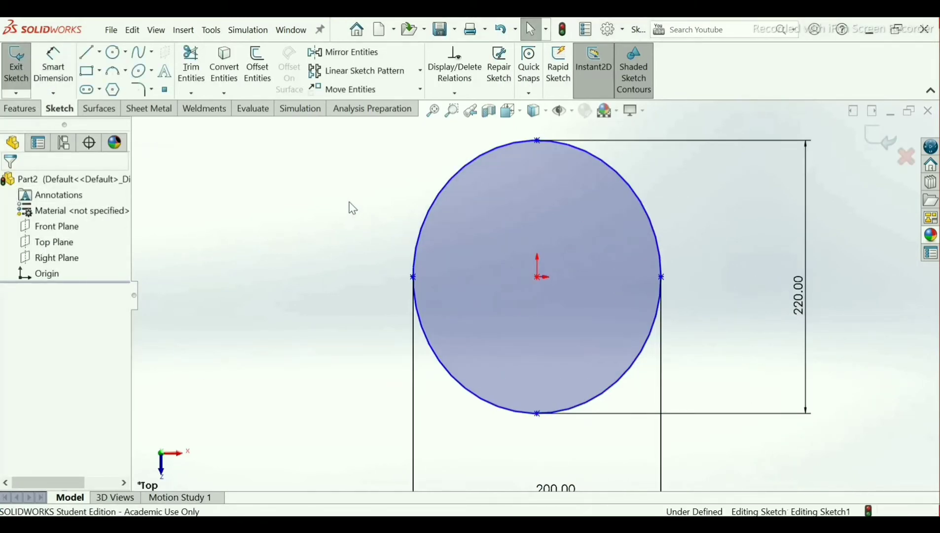
{"action": "left_click", "coordinate": [454, 94]}
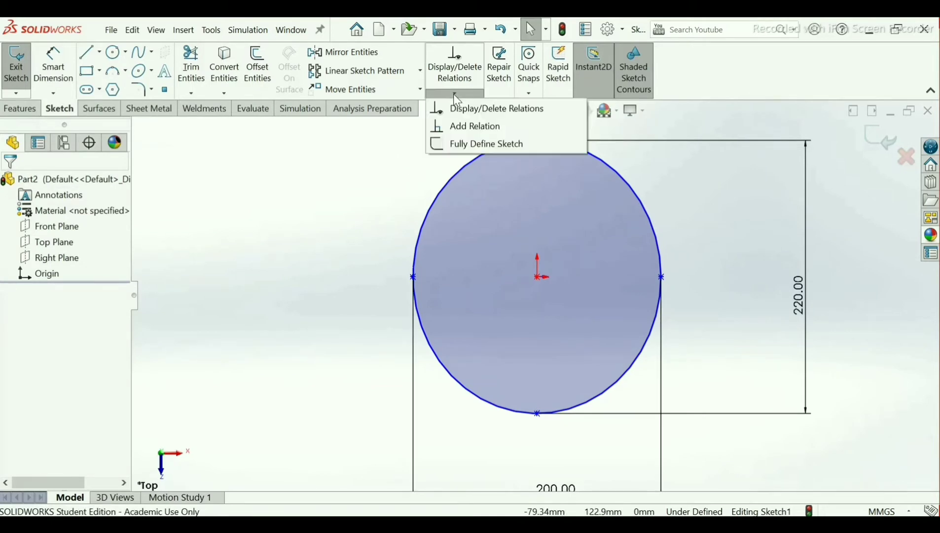
{"action": "left_click", "coordinate": [458, 127]}
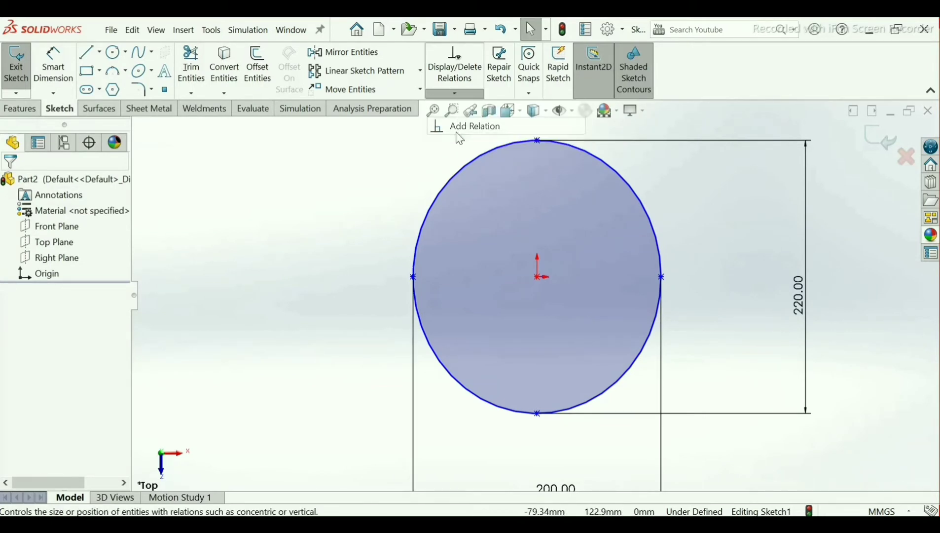
{"action": "left_click", "coordinate": [413, 276]}
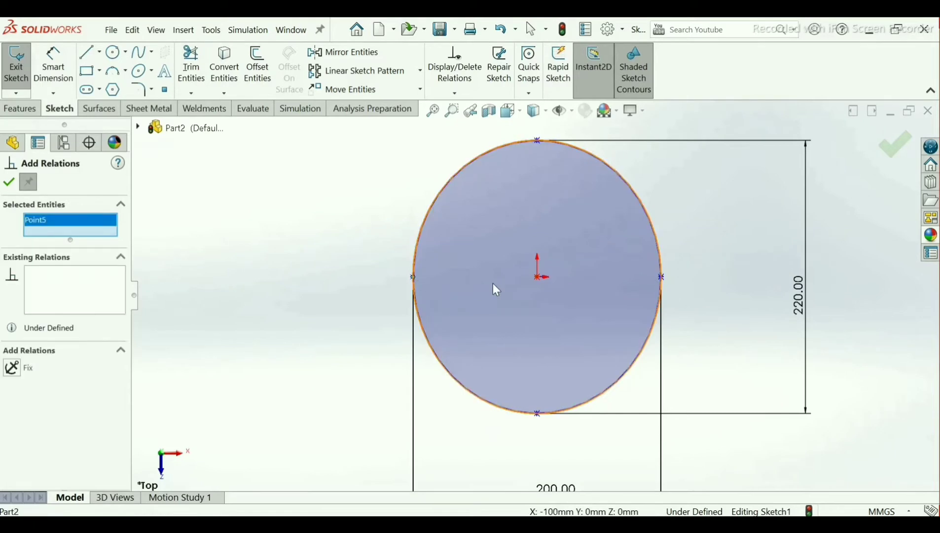
{"action": "left_click", "coordinate": [539, 277]}
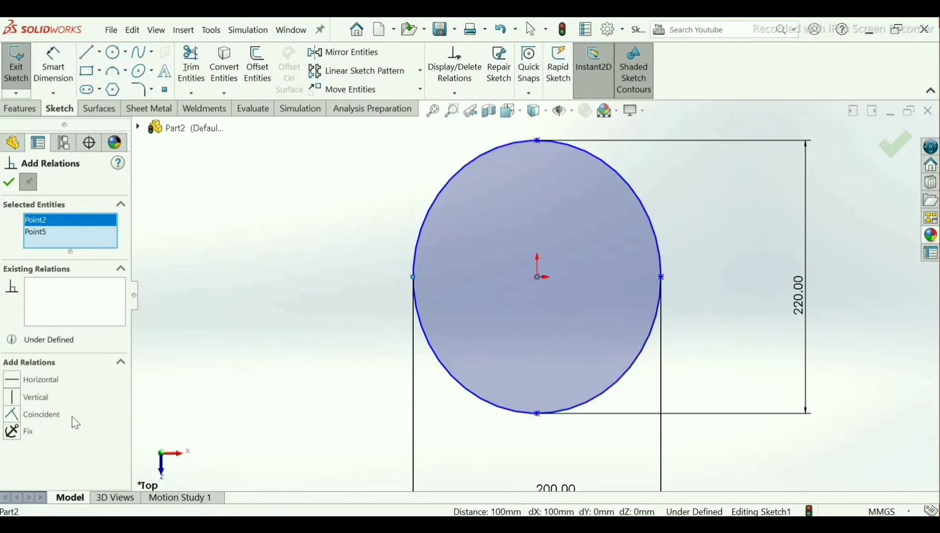
{"action": "left_click", "coordinate": [23, 385]}
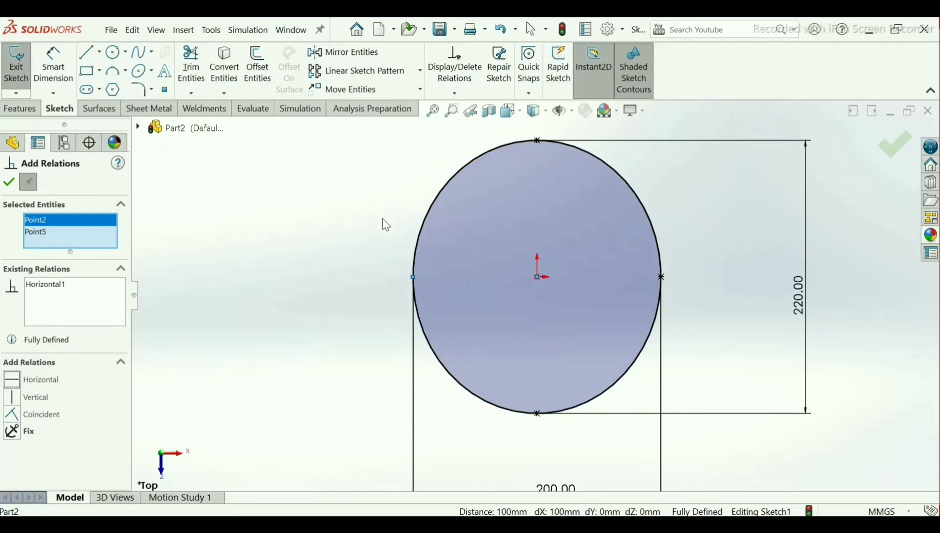
{"action": "left_click", "coordinate": [9, 183]}
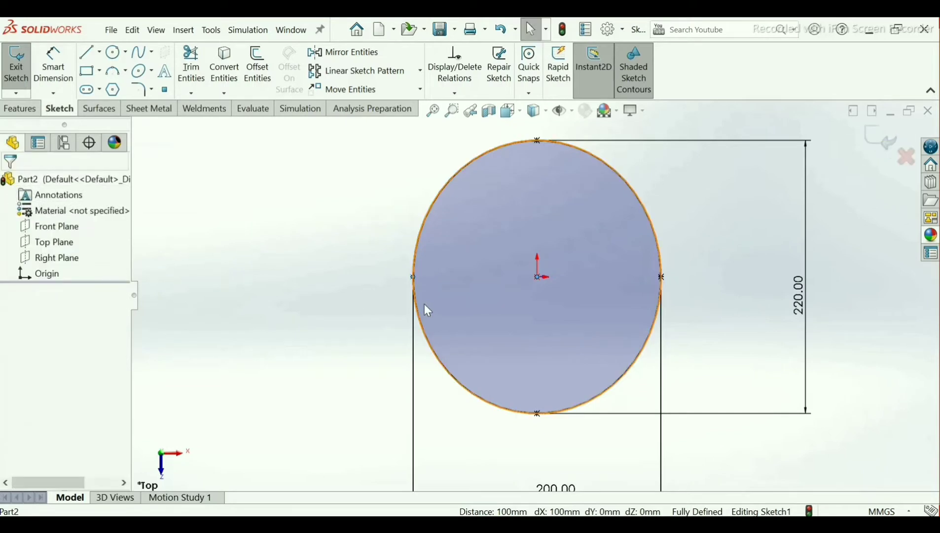
{"action": "key", "text": "z"}
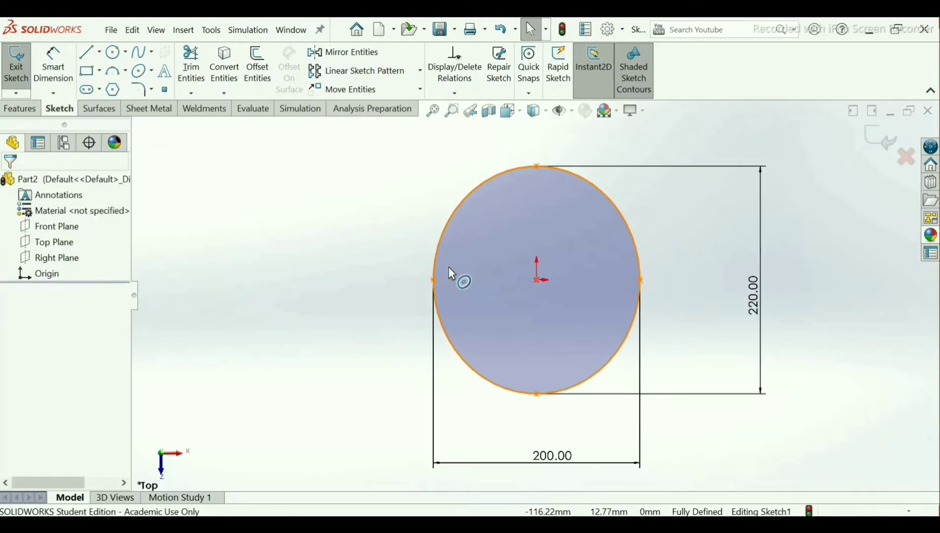
{"action": "left_click", "coordinate": [880, 150]}
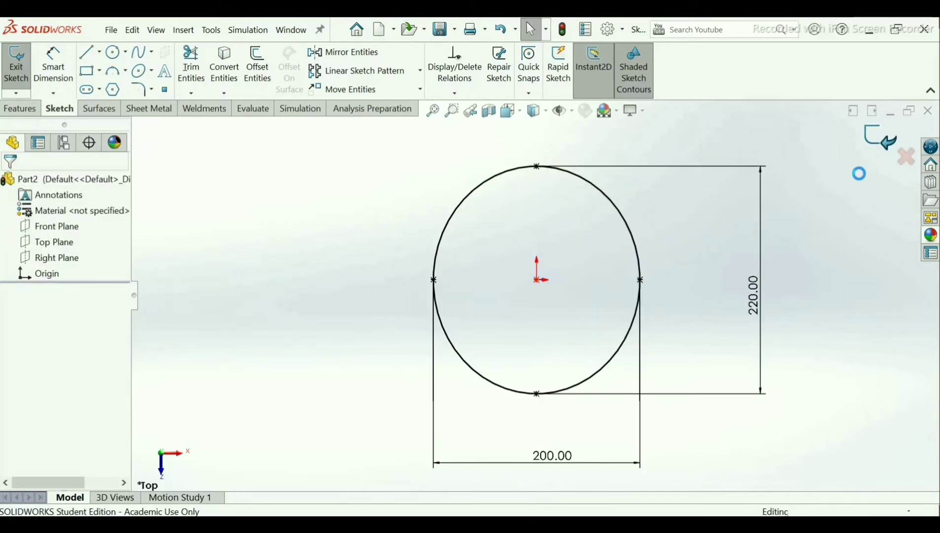
- Create a reference plane offset 50 mm above the Top Plane
{"action": "middle_click_drag", "start_coordinate": [785, 294], "coordinate": [781, 234]}
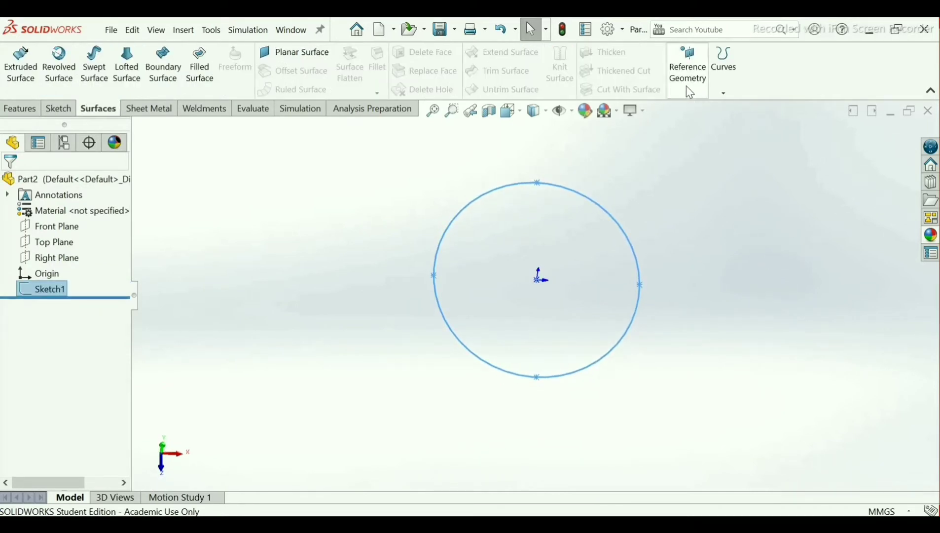
{"action": "left_click", "coordinate": [688, 99]}
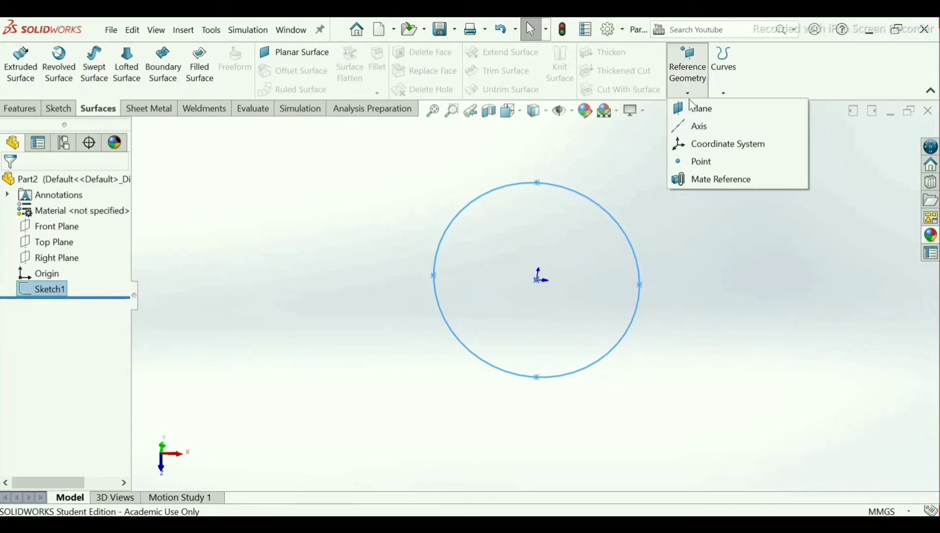
{"action": "left_click", "coordinate": [695, 110]}
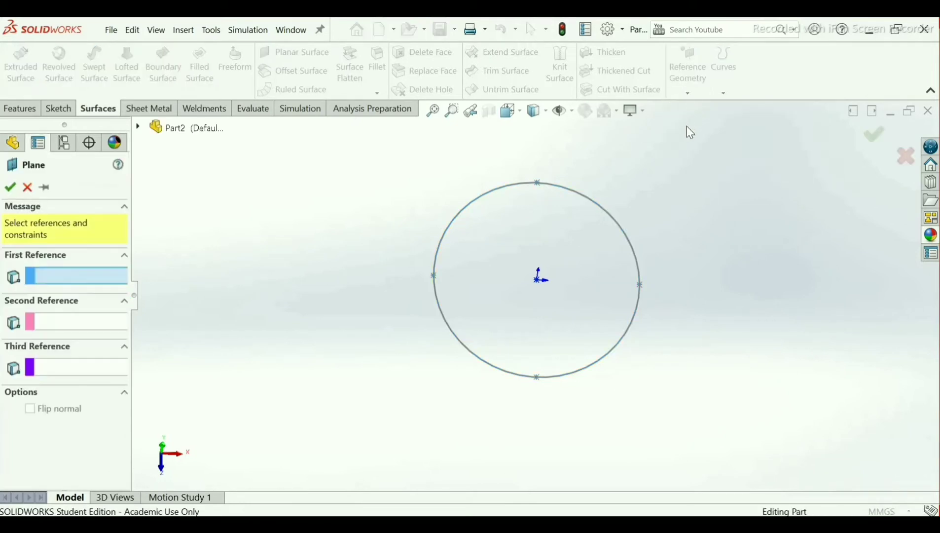
{"action": "left_click", "coordinate": [138, 128]}
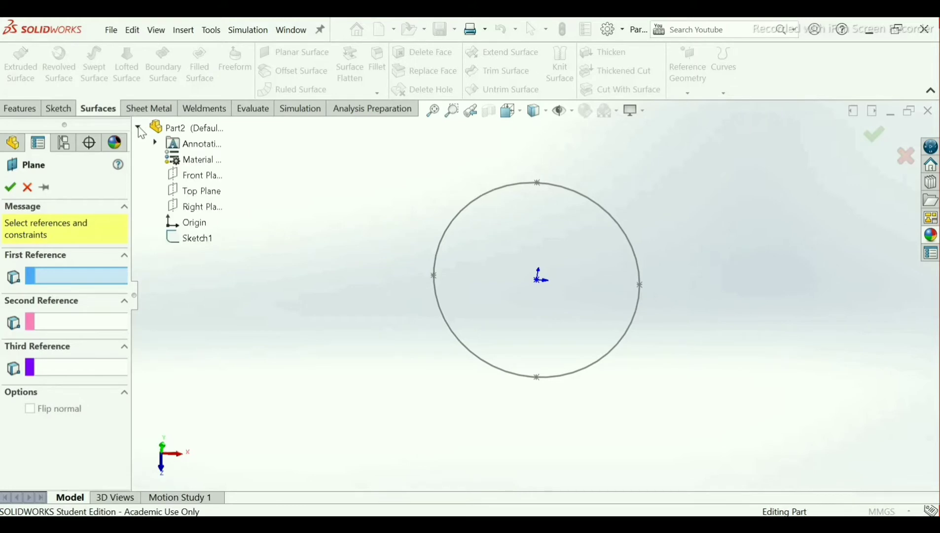
{"action": "left_click", "coordinate": [197, 197]}
{"action": "mouse_move", "coordinate": [354, 306]}
{"action": "middle_mouse_down"}
{"action": "mouse_move", "coordinate": [356, 231]}
{"action": "mouse_move", "coordinate": [342, 311]}
{"action": "middle_mouse_up"}
{"action": "scroll", "coordinate": [341, 311], "scroll_direction": "up", "scroll_amount": 3}
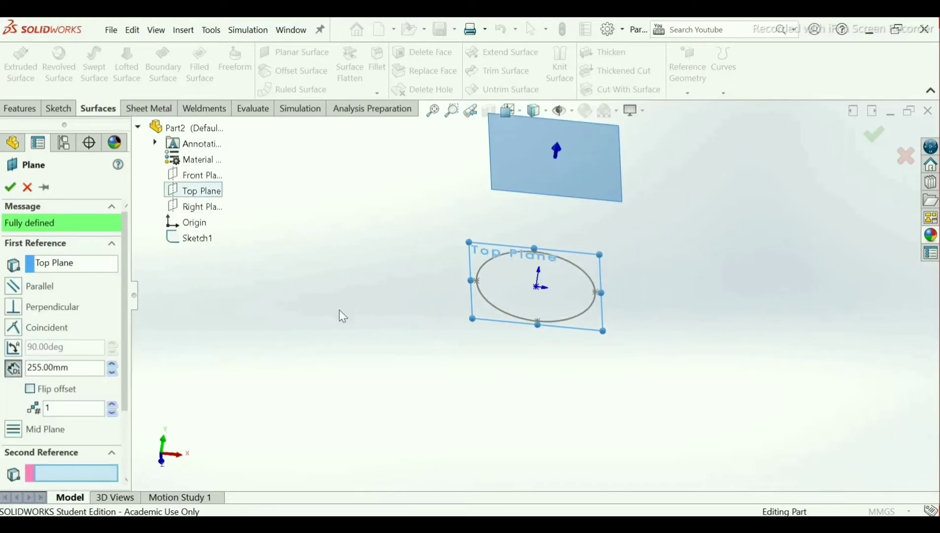
{"action": "double_click", "coordinate": [73, 365]}
{"action": "type", "text": "50"}
{"action": "key", "text": "Return"}
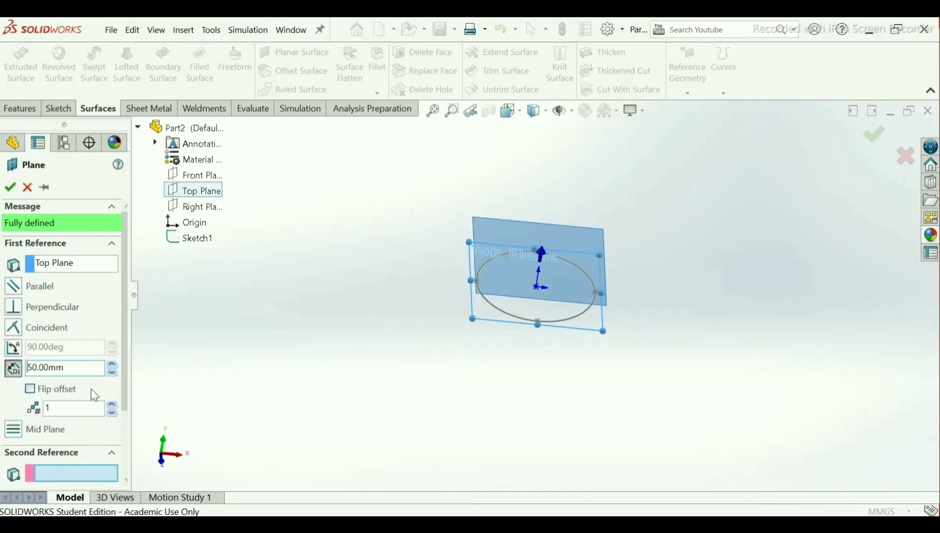
{"action": "left_click", "coordinate": [14, 186]}
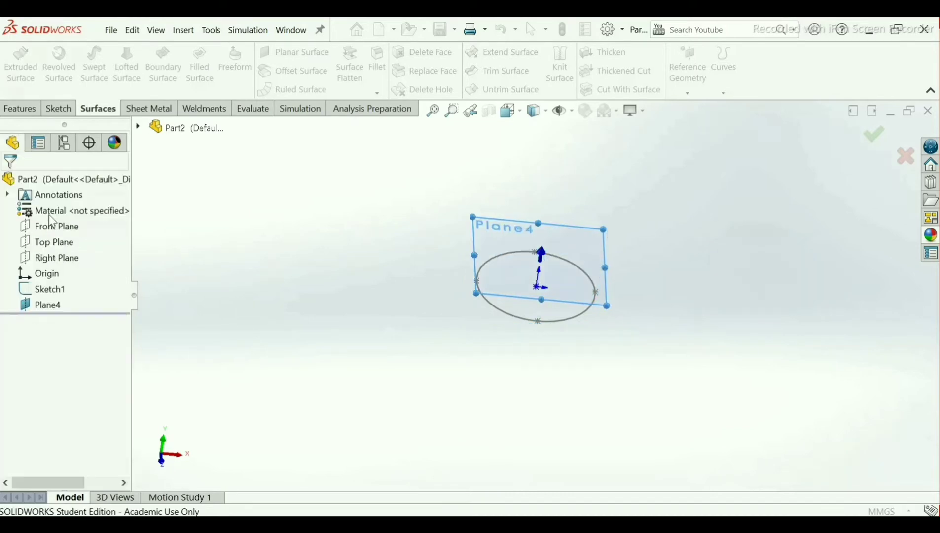
- Start a sketch on the new offset plane and draw a circle centred on the origin with a radius of about 82 mm
{"action": "left_click", "coordinate": [511, 228]}
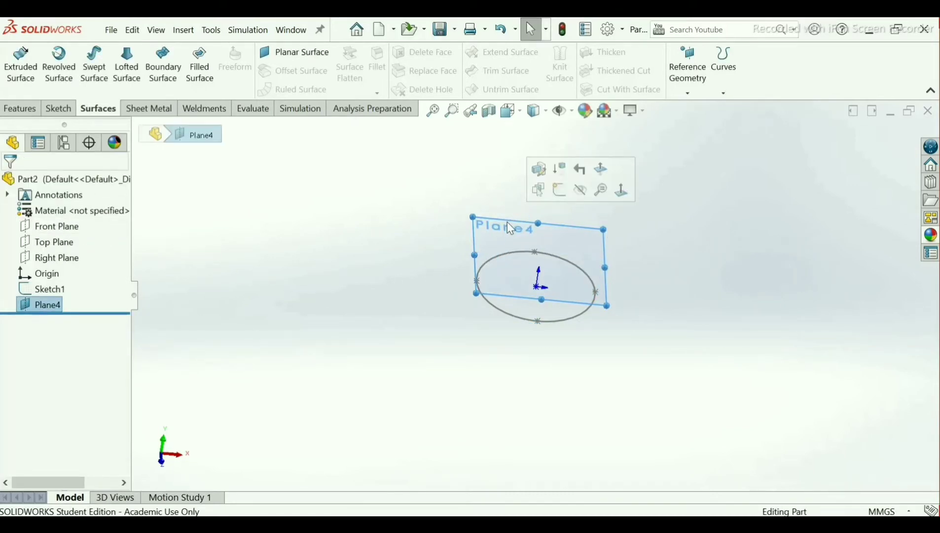
{"action": "left_click", "coordinate": [559, 191]}
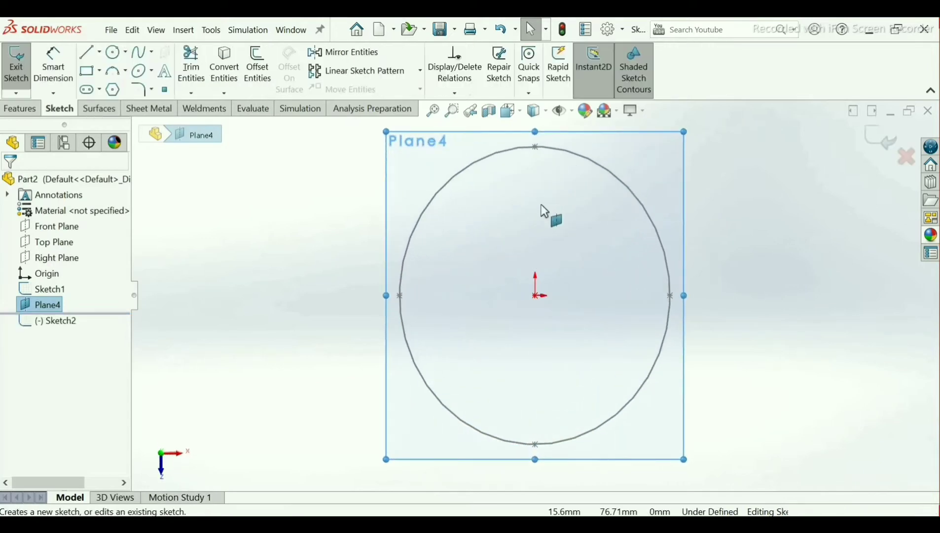
{"action": "left_click", "coordinate": [321, 241]}
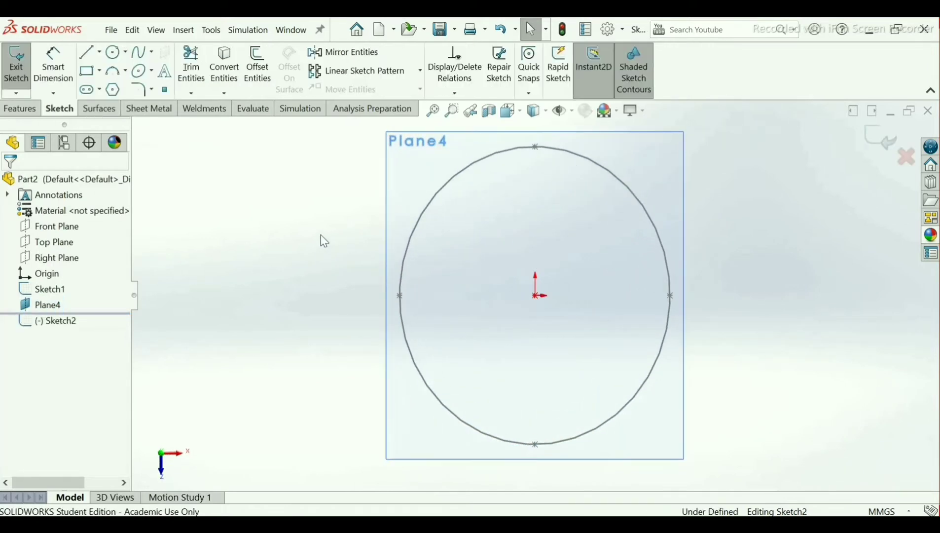
{"action": "left_click", "coordinate": [113, 52]}
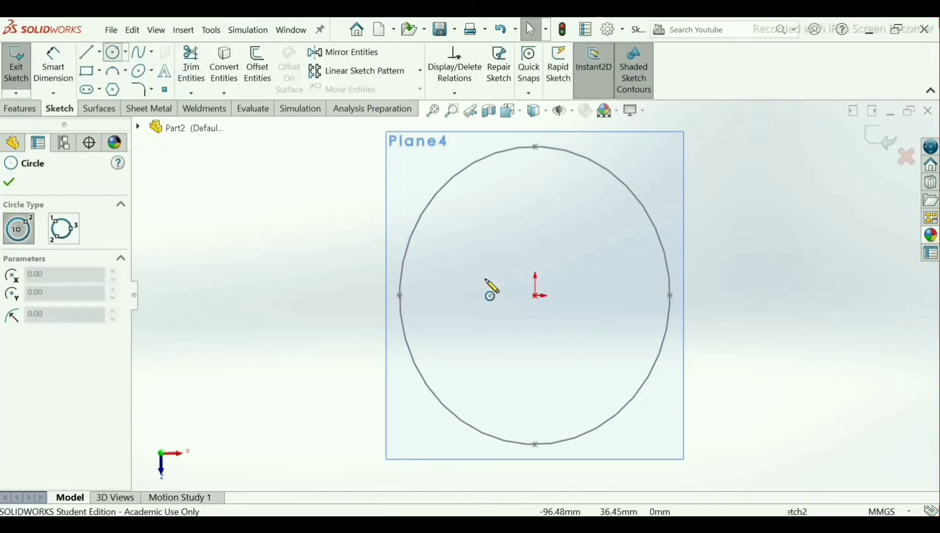
{"action": "left_click", "coordinate": [536, 295]}
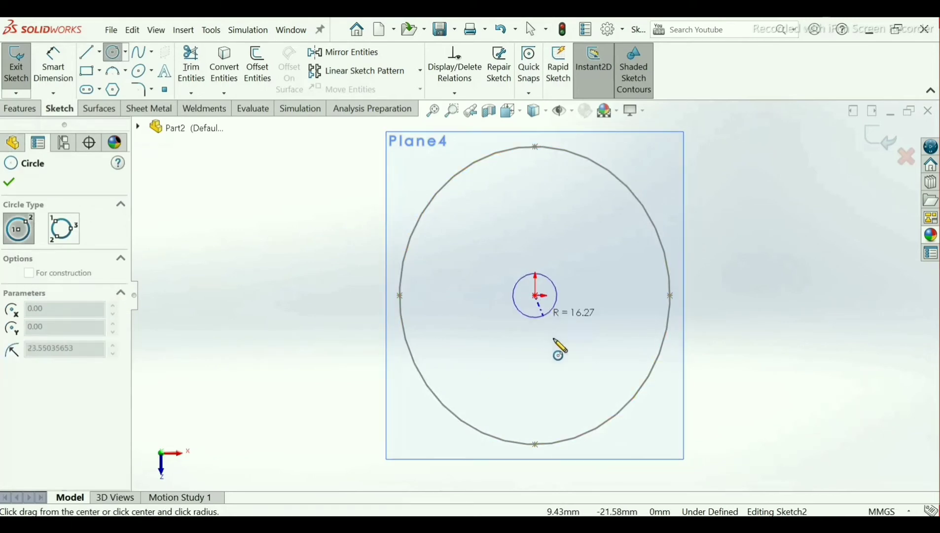
{"action": "left_click", "coordinate": [568, 401]}
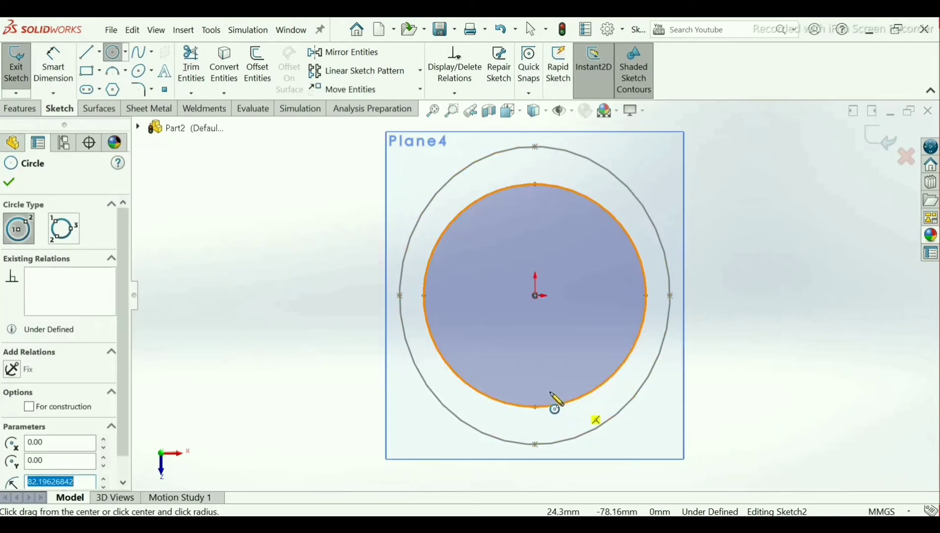
- Draw a second circle of about 26 mm radius, centred about 136 mm left of the origin and level with it
{"action": "left_click", "coordinate": [351, 295]}
{"action": "left_click", "coordinate": [366, 329]}
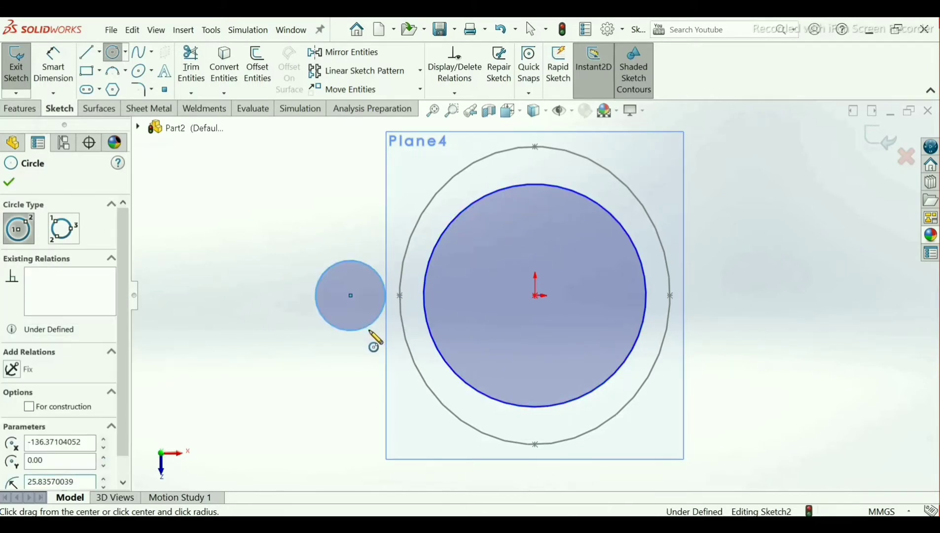
{"action": "right_click", "coordinate": [373, 336]}
{"action": "left_click", "coordinate": [397, 338]}
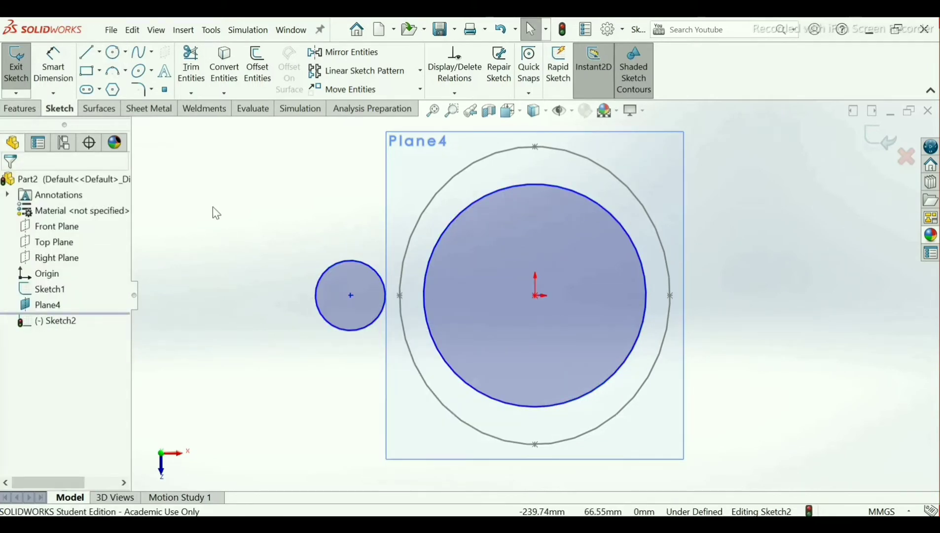
- Dimension the horizontal distance between the small circle and the origin, placing the dimension below the circle
{"action": "left_click", "coordinate": [46, 67]}
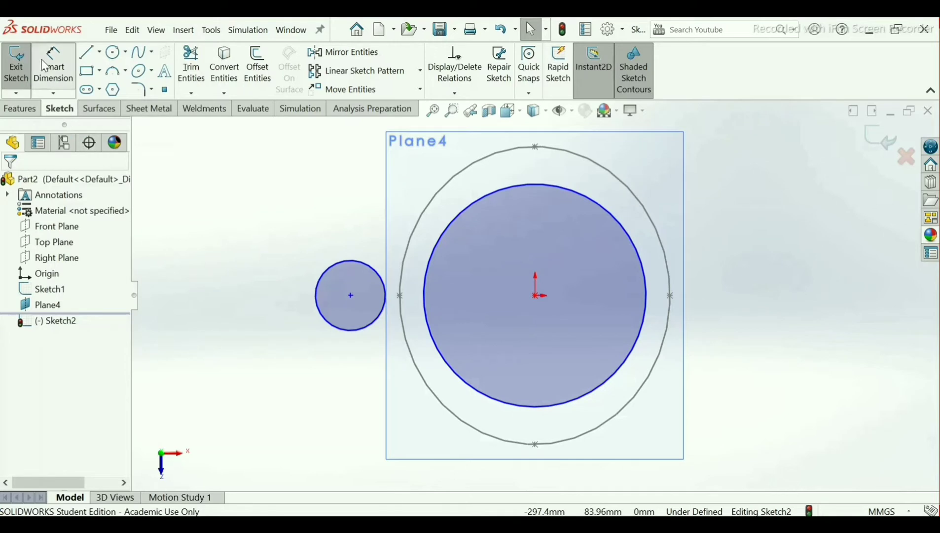
{"action": "left_click", "coordinate": [329, 321]}
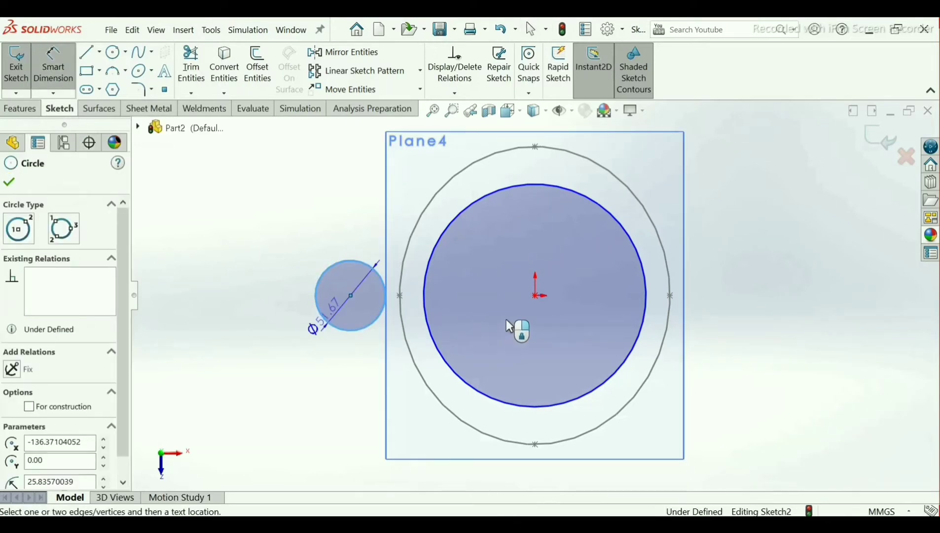
{"action": "left_click", "coordinate": [536, 296]}
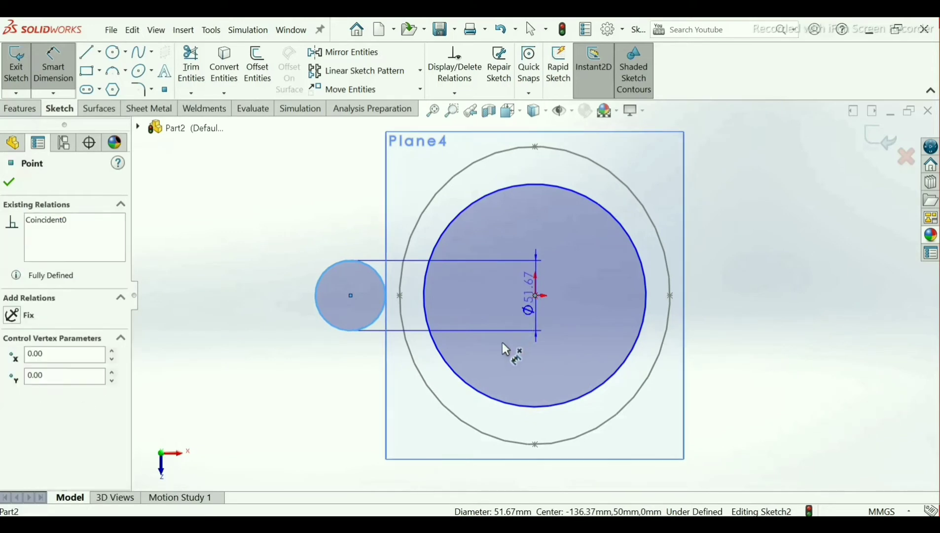
{"action": "left_click", "coordinate": [422, 409]}
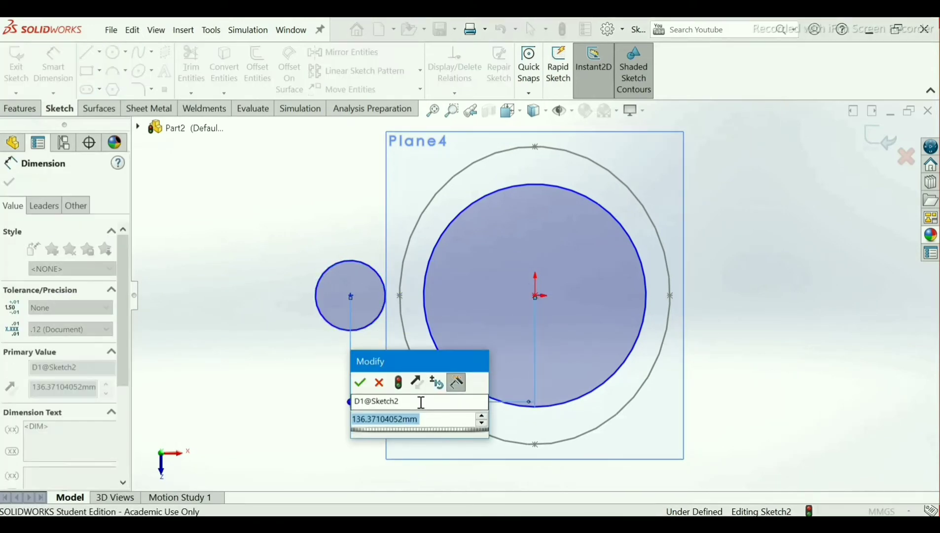
{"action": "left_click", "coordinate": [360, 382]}
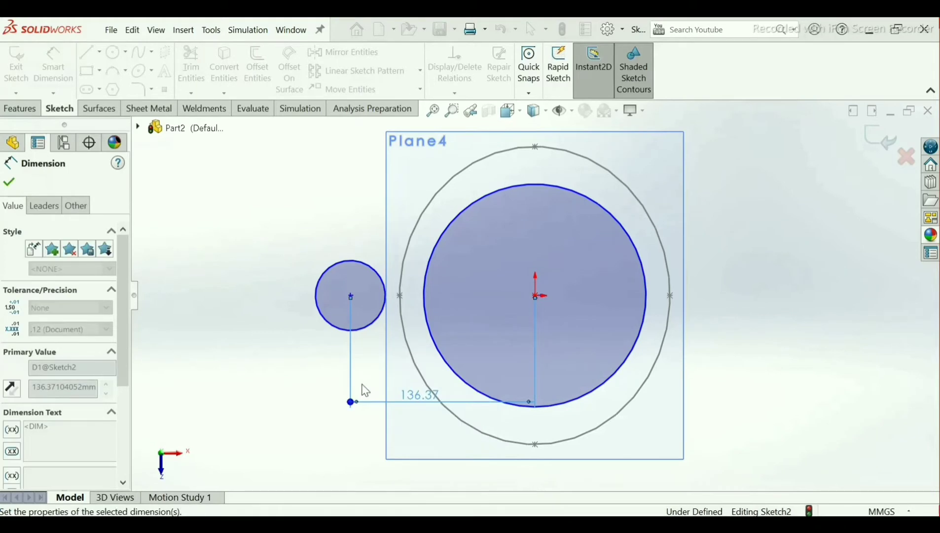
- Change the distance dimension's first arc condition to Max so it refers to the small circle's far edge
{"action": "left_click", "coordinate": [55, 208]}
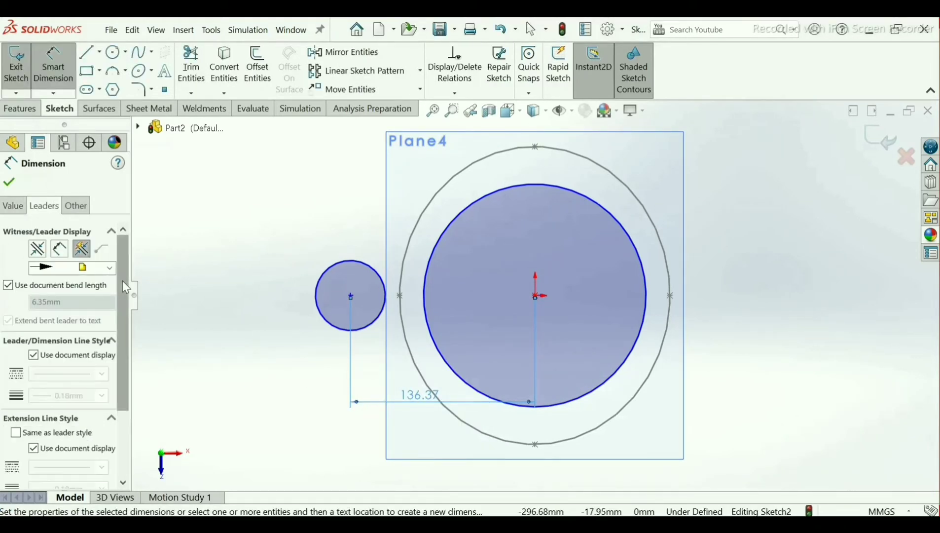
{"action": "left_click_drag", "start_coordinate": [126, 287], "coordinate": [120, 365]}
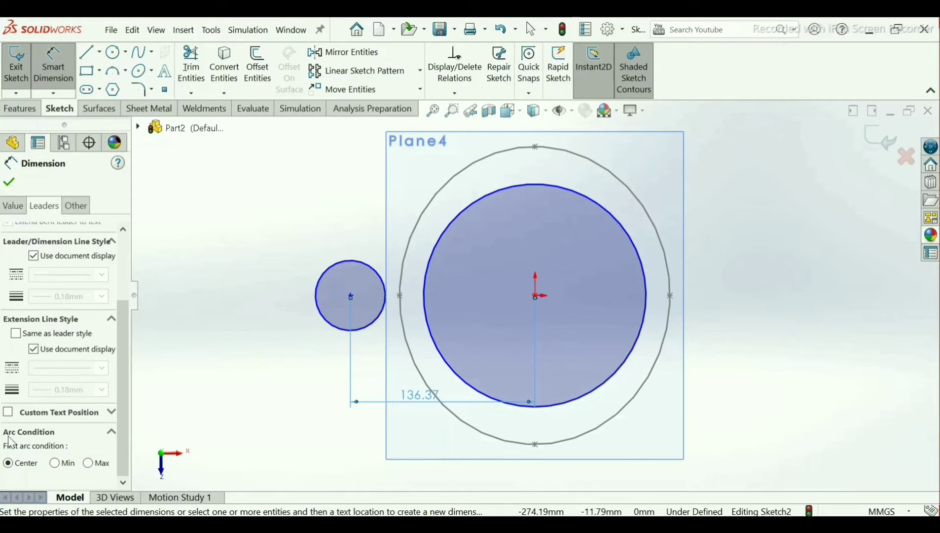
{"action": "left_click", "coordinate": [90, 464]}
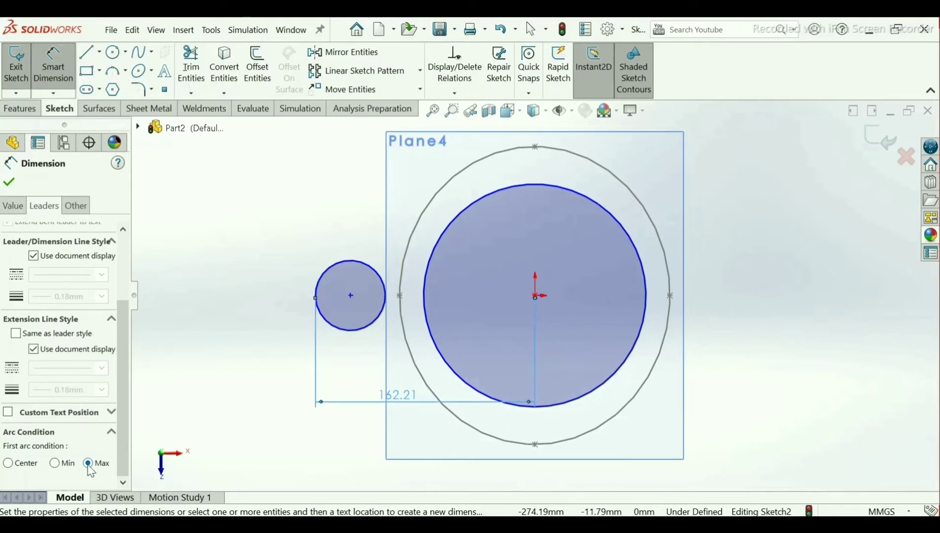
{"action": "left_click", "coordinate": [10, 186]}
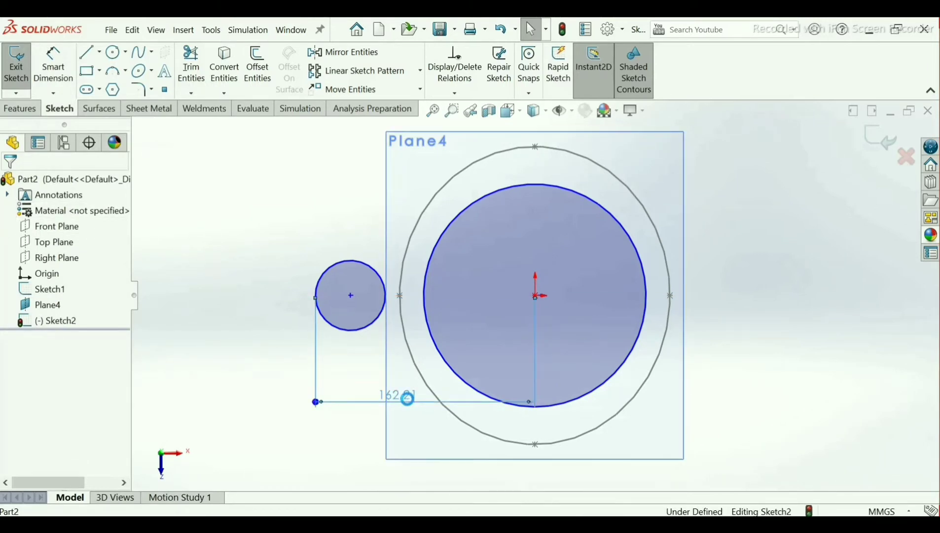
- Set the distance from the small circle's far edge to the origin to 160 mm
{"action": "double_click", "coordinate": [405, 396]}
{"action": "type", "text": "160"}
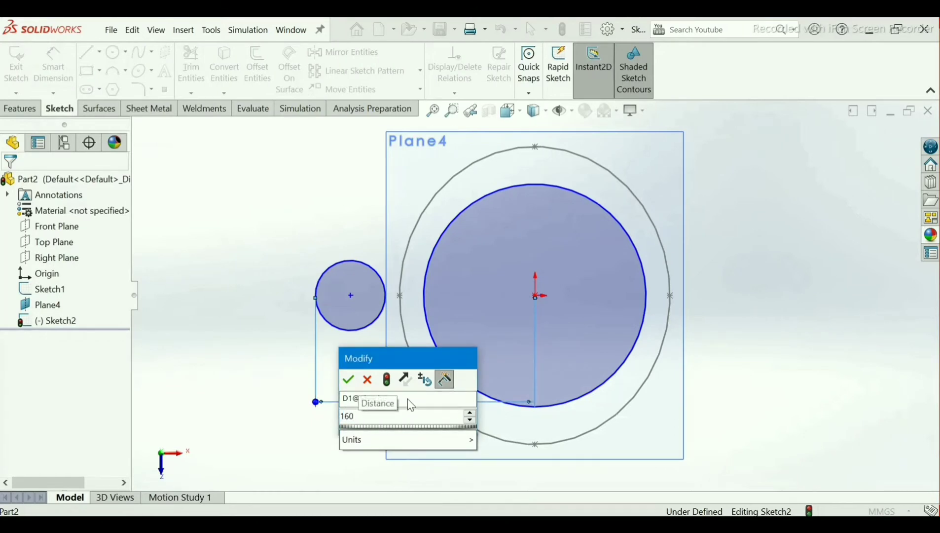
{"action": "key", "text": "Escape"}
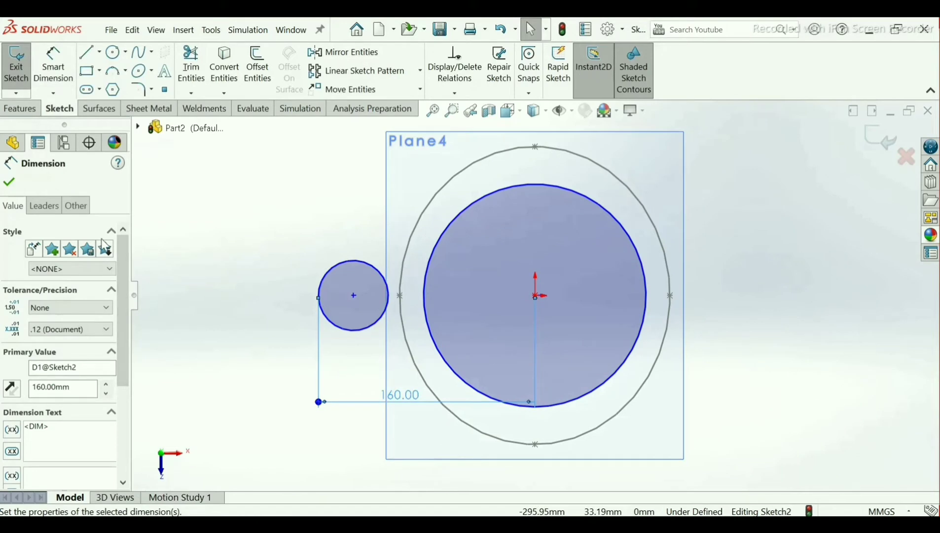
- Dimension the large circle centred on the origin with a diameter of 220 mm
{"action": "left_click", "coordinate": [260, 336]}
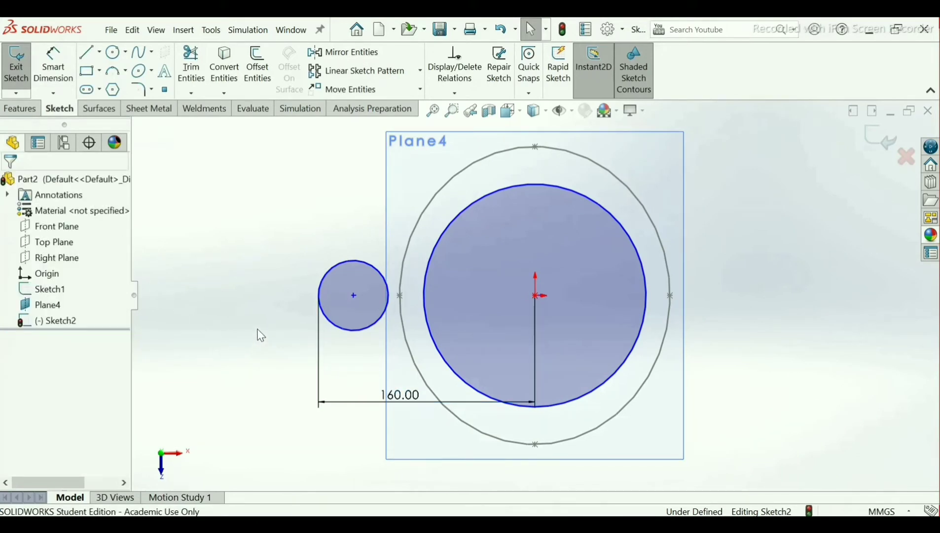
{"action": "left_click", "coordinate": [60, 74]}
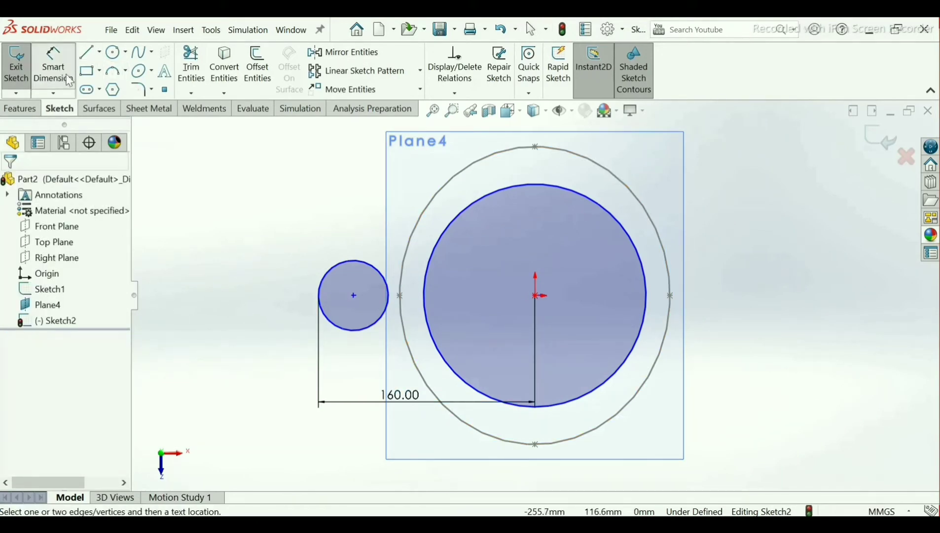
{"action": "left_click", "coordinate": [586, 215]}
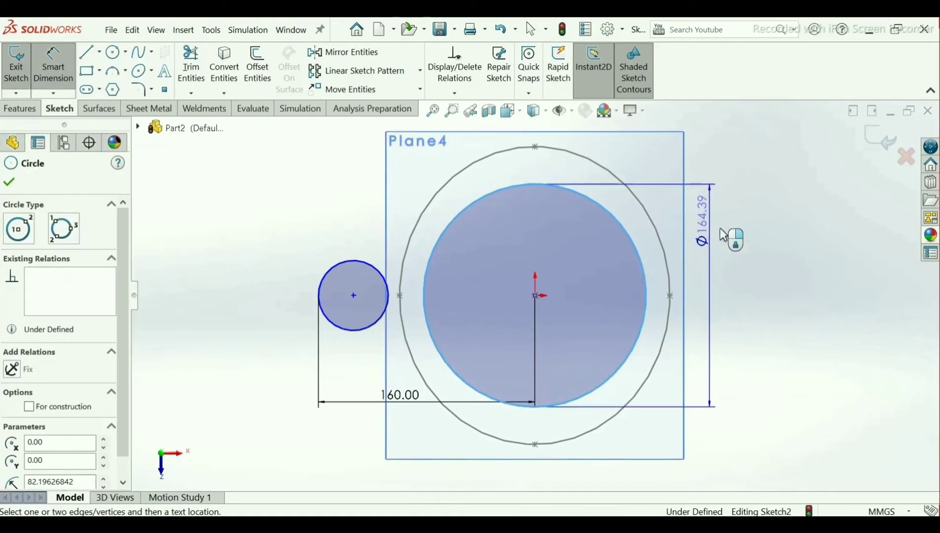
{"action": "left_click", "coordinate": [735, 261]}
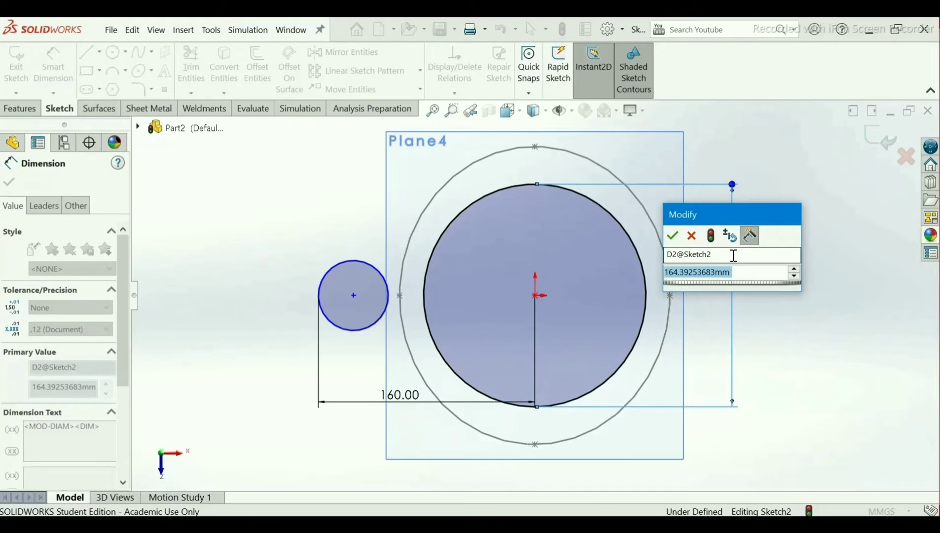
{"action": "type", "text": "220"}
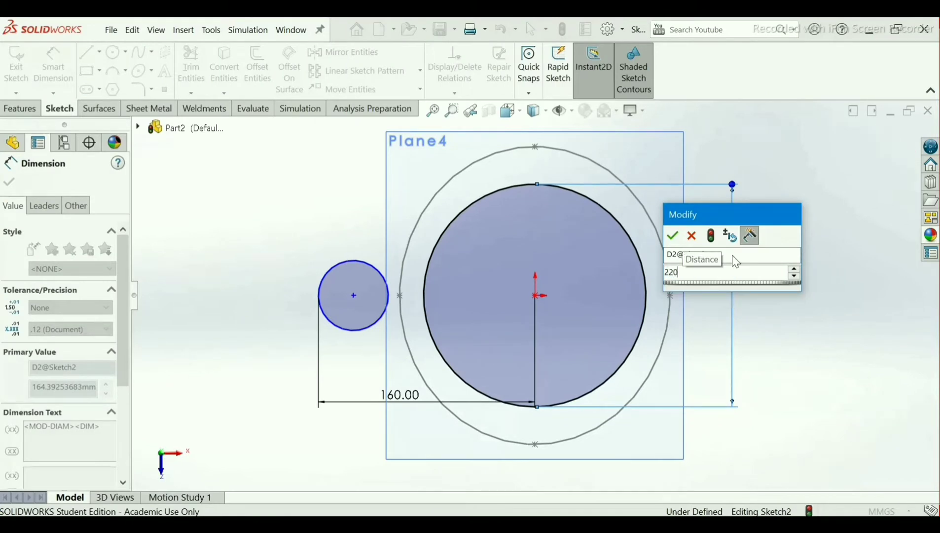
{"action": "key", "text": "Return"}
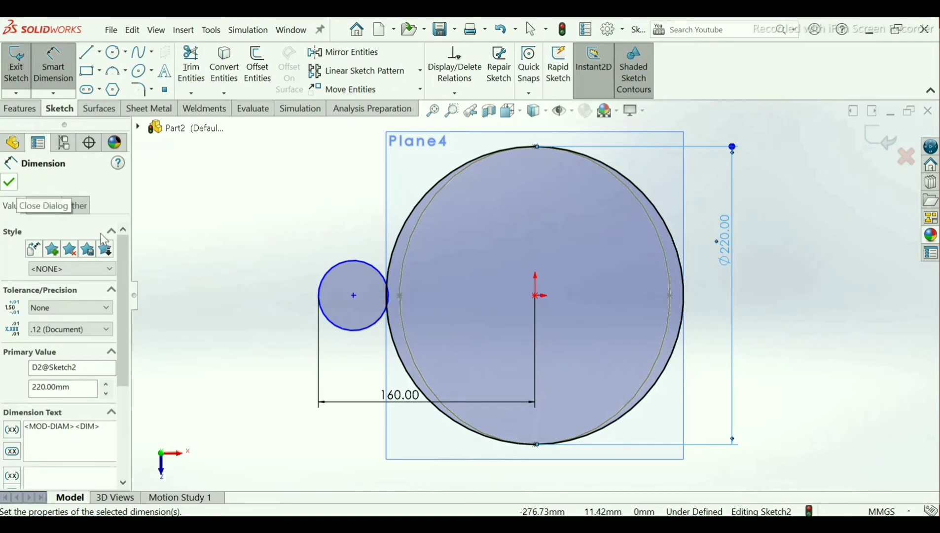
- Dimension the small circle's diameter as 38+38 mm, placing the dimension above and to the left of it
{"action": "left_click", "coordinate": [353, 331]}
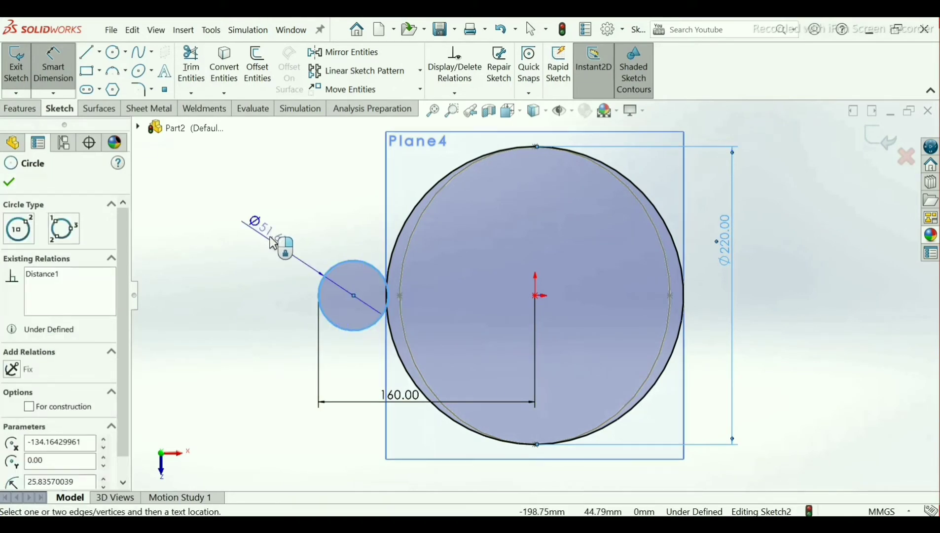
{"action": "left_click", "coordinate": [275, 248]}
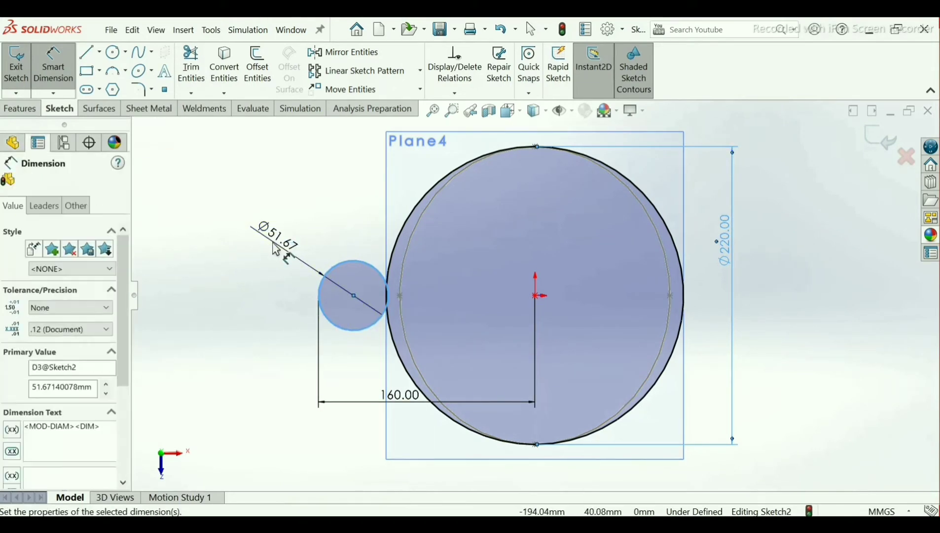
{"action": "type", "text": "38"}
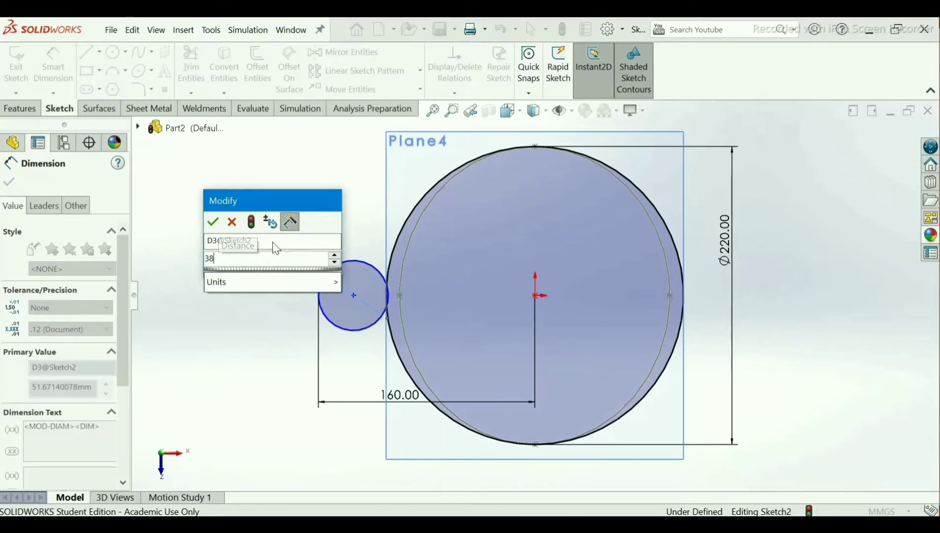
{"action": "type", "text": "+38"}
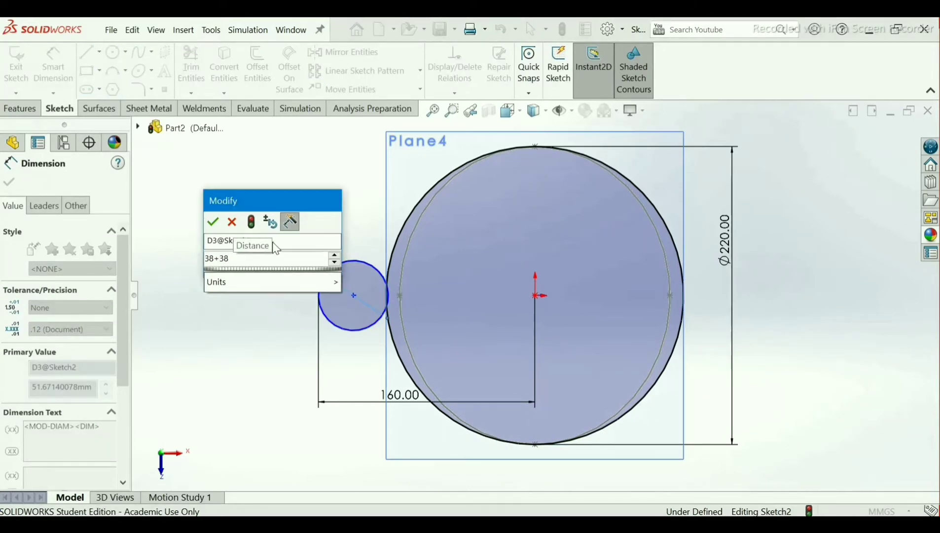
{"action": "key", "text": "Return"}
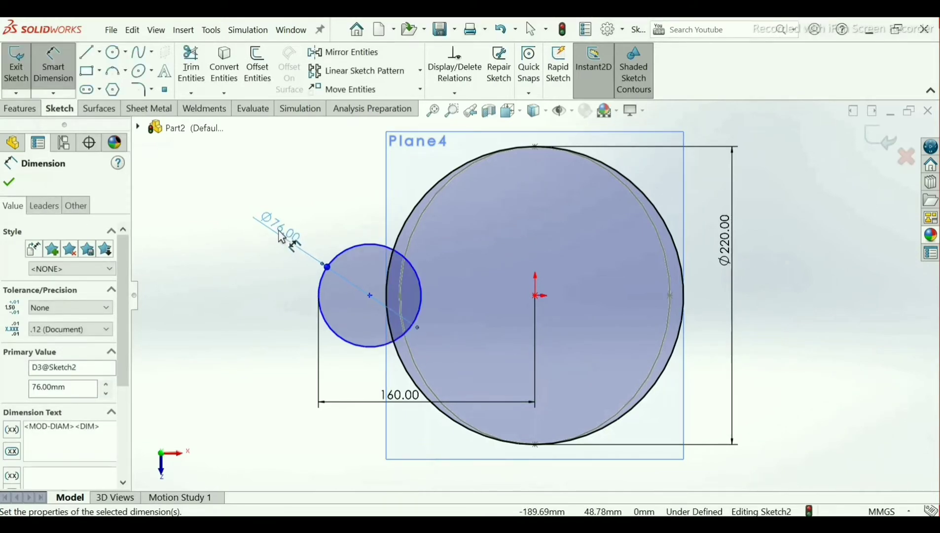
- Display the small circle's diameter dimension as a radius and finish dimensioning
{"action": "right_click", "coordinate": [285, 236]}
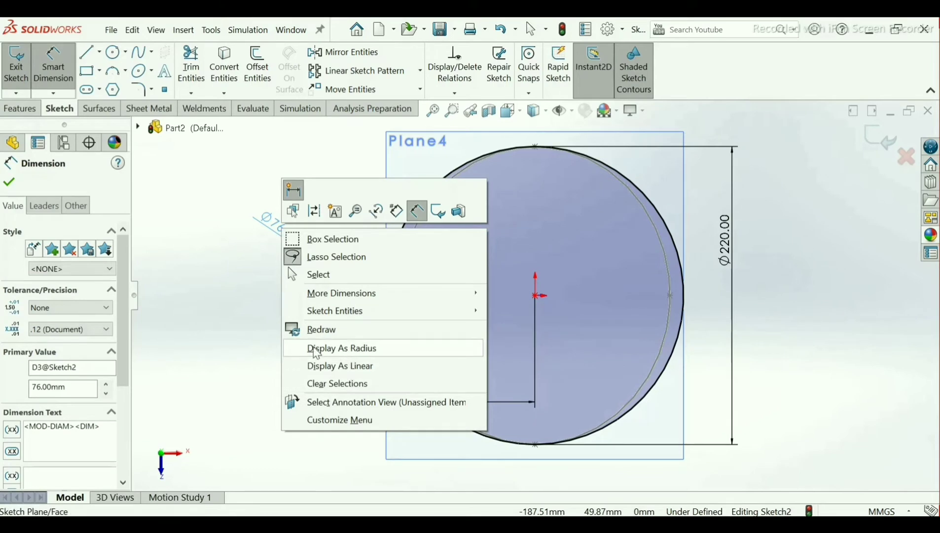
{"action": "left_click", "coordinate": [330, 355]}
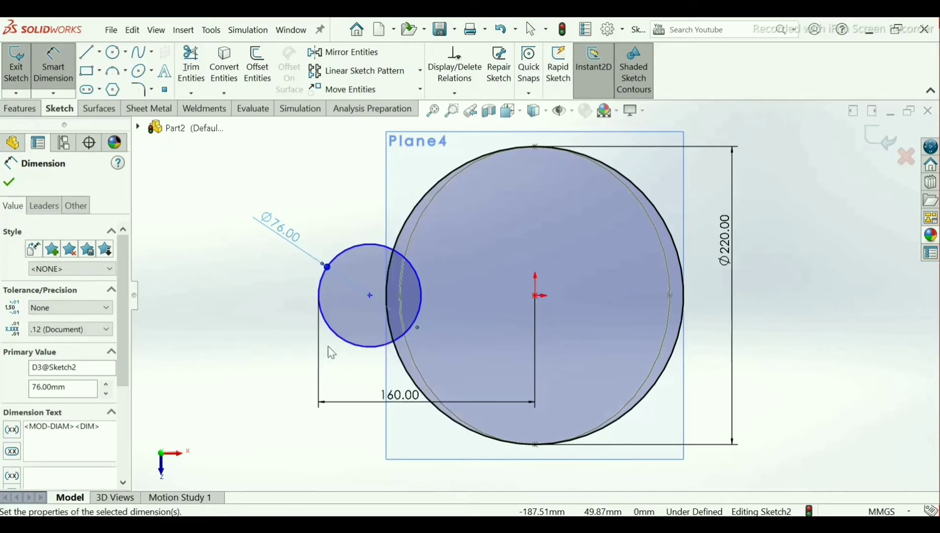
{"action": "key", "text": "Escape"}
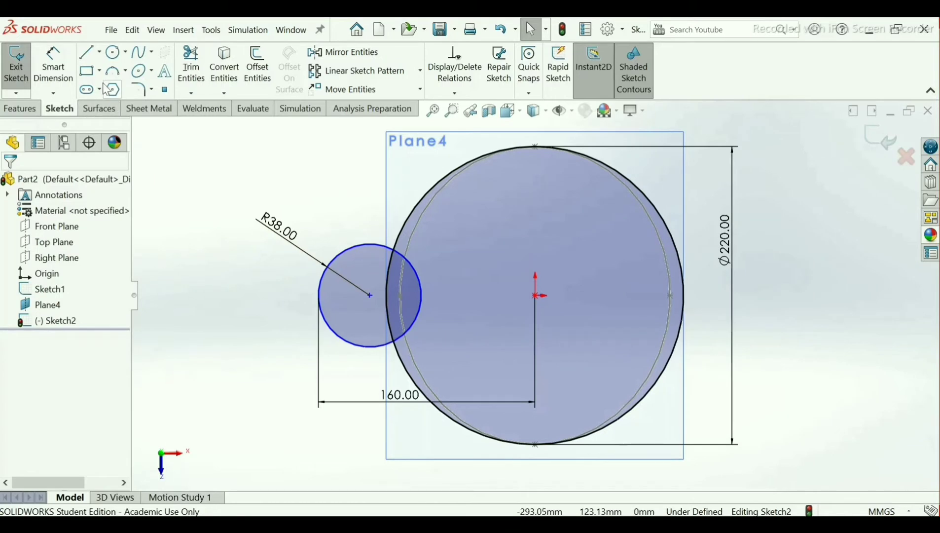
- Draw a horizontal line about 20 mm long from the small circle's top point to the large circle's edge
{"action": "left_click", "coordinate": [88, 53]}
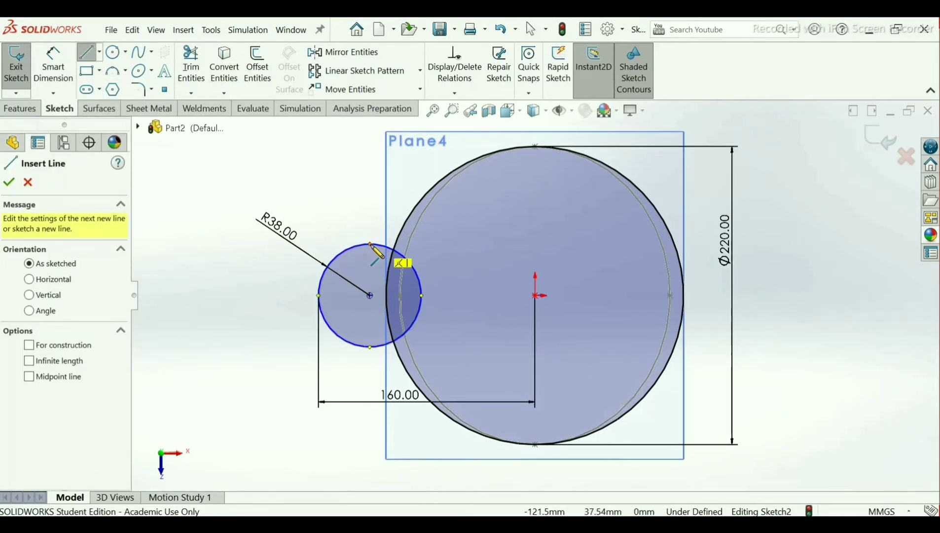
{"action": "left_click", "coordinate": [370, 245]}
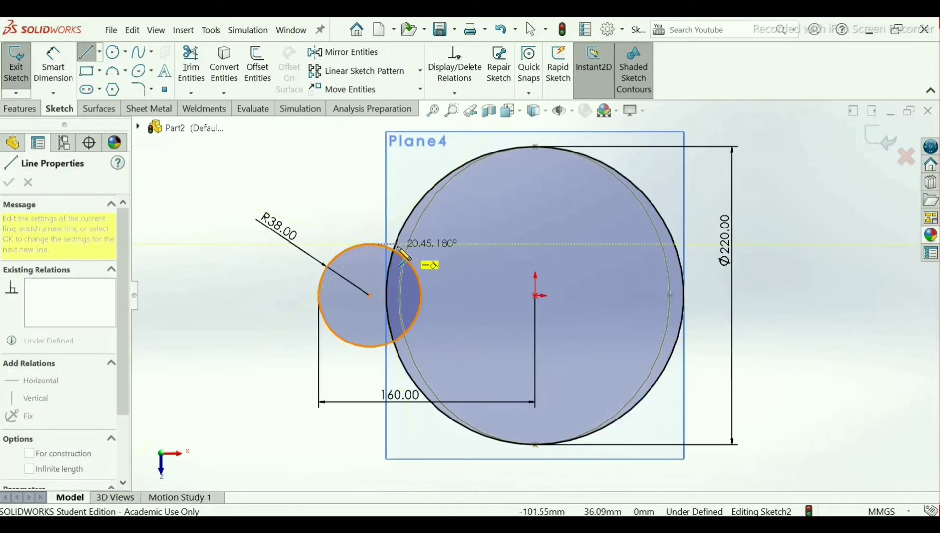
{"action": "left_click", "coordinate": [398, 247]}
{"action": "right_click", "coordinate": [399, 247]}
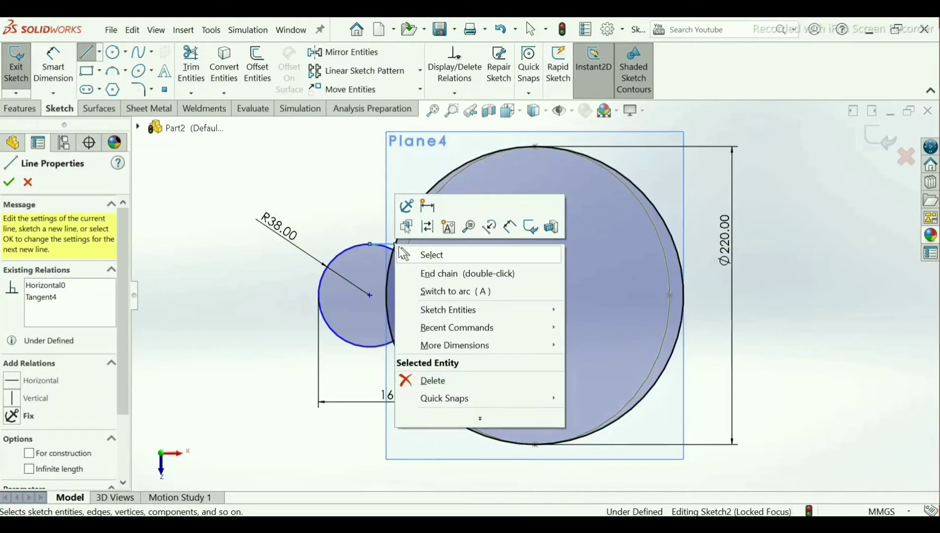
{"action": "left_click", "coordinate": [405, 254]}
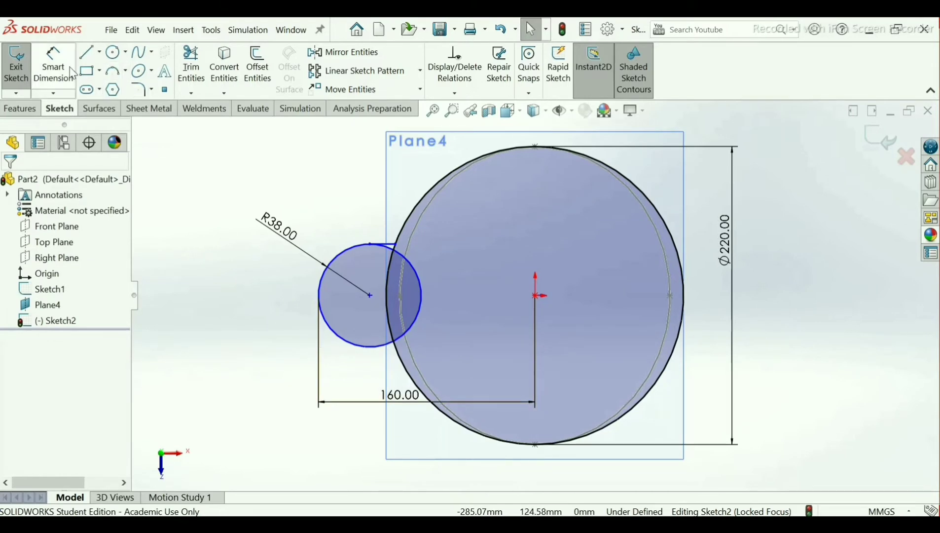
- Try to draw a line from the small circle's lowest point to the large circle, deleting the stray diagonal segment
{"action": "left_click", "coordinate": [371, 348]}
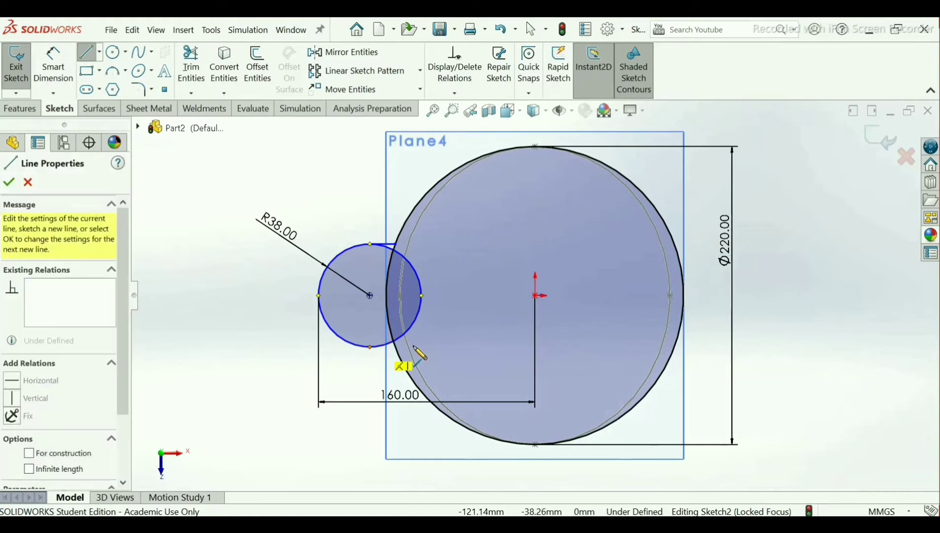
{"action": "left_click", "coordinate": [403, 353]}
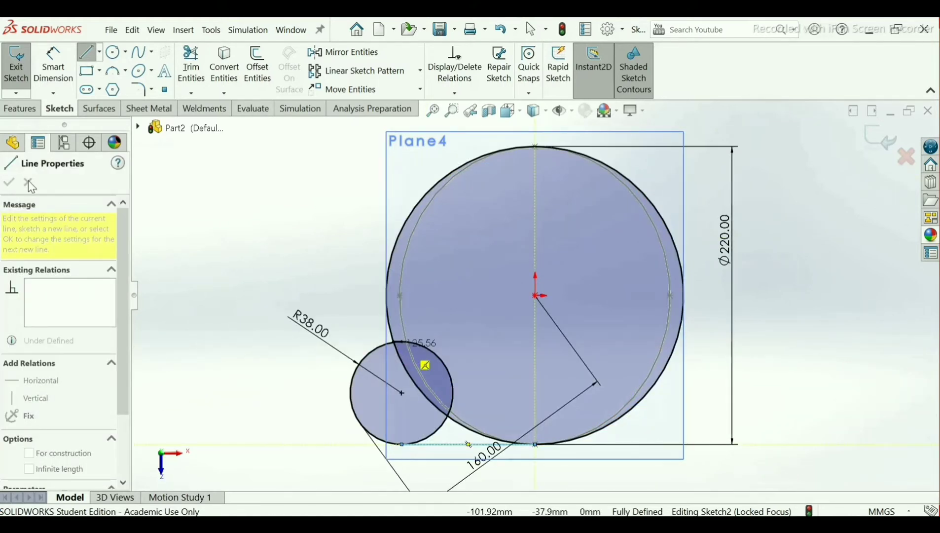
{"action": "left_click", "coordinate": [263, 197]}
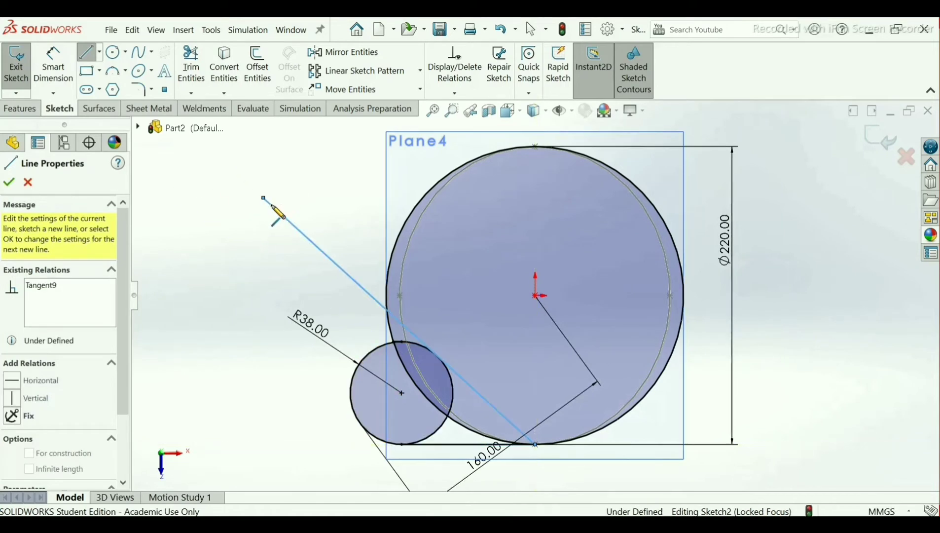
{"action": "key", "text": "Escape"}
{"action": "key", "text": "Escape"}
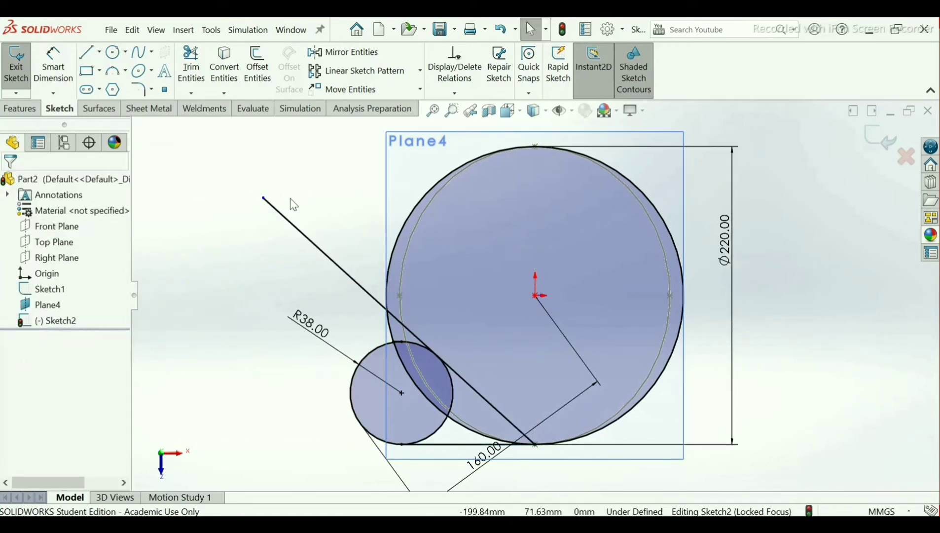
{"action": "left_click", "coordinate": [291, 224]}
{"action": "key", "text": "Delete"}
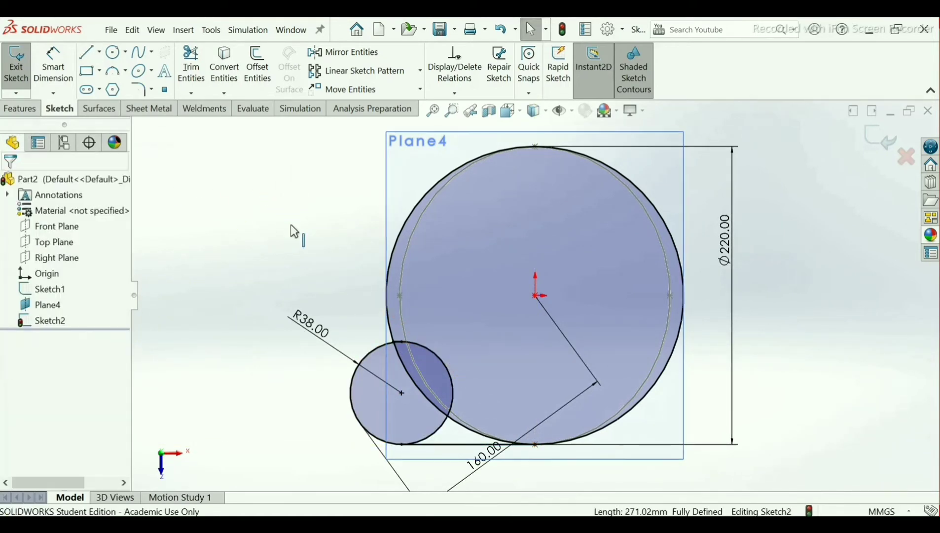
- Undo the stray segment's deletion and the lower line attempt
{"action": "key", "text": "ctrl+z"}
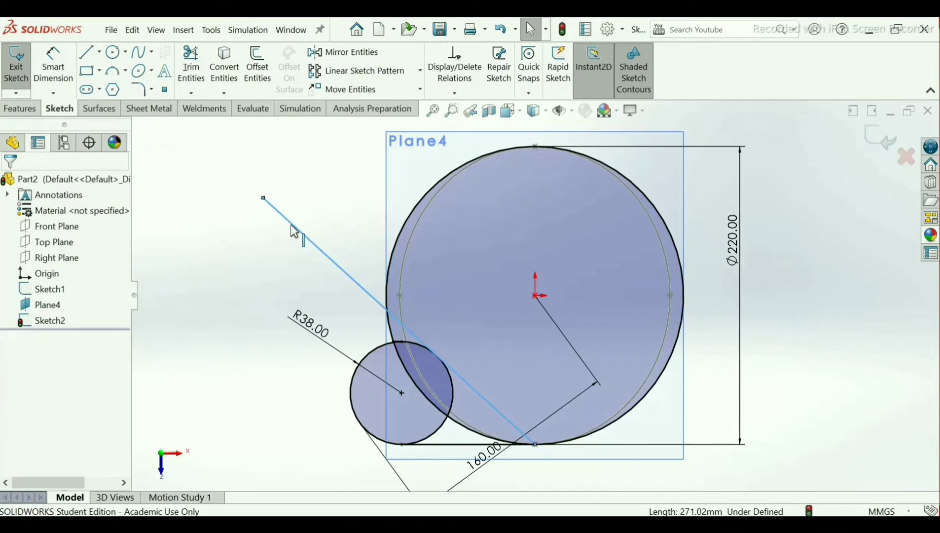
{"action": "key", "text": "ctrl+z"}
{"action": "key", "text": "ctrl+z"}
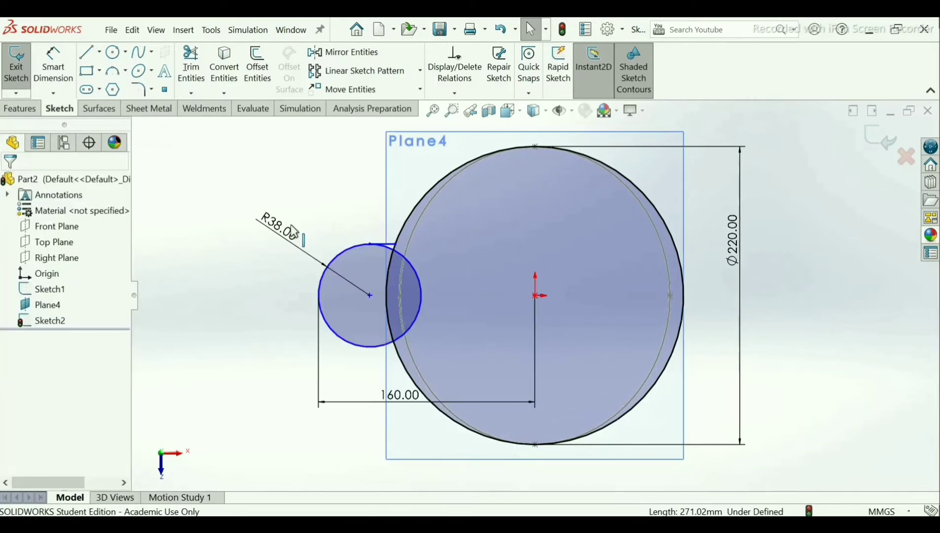
- Draw a horizontal line from the small circle's lowest point to just inside the large circle, crossing its outline
{"action": "left_click", "coordinate": [87, 53]}
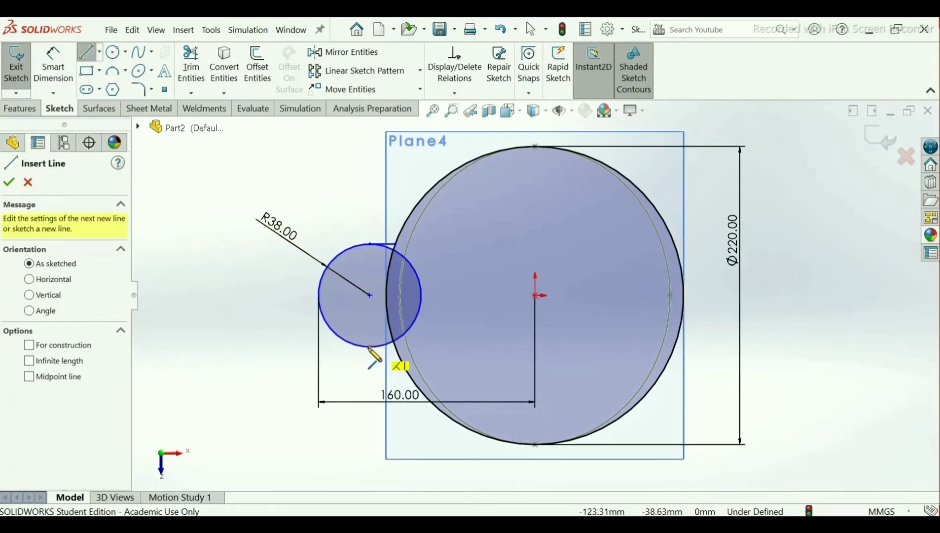
{"action": "left_click", "coordinate": [370, 347]}
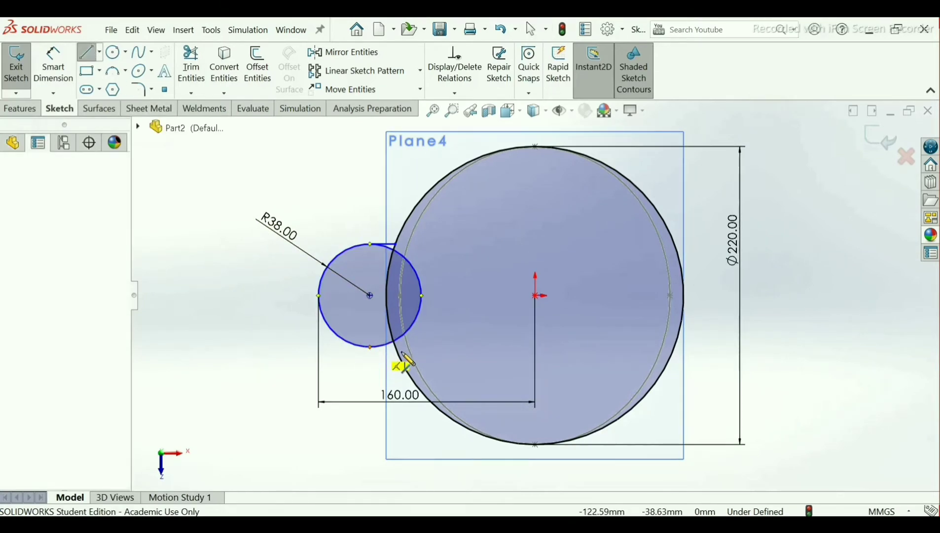
{"action": "left_click", "coordinate": [434, 346]}
{"action": "right_click", "coordinate": [435, 346]}
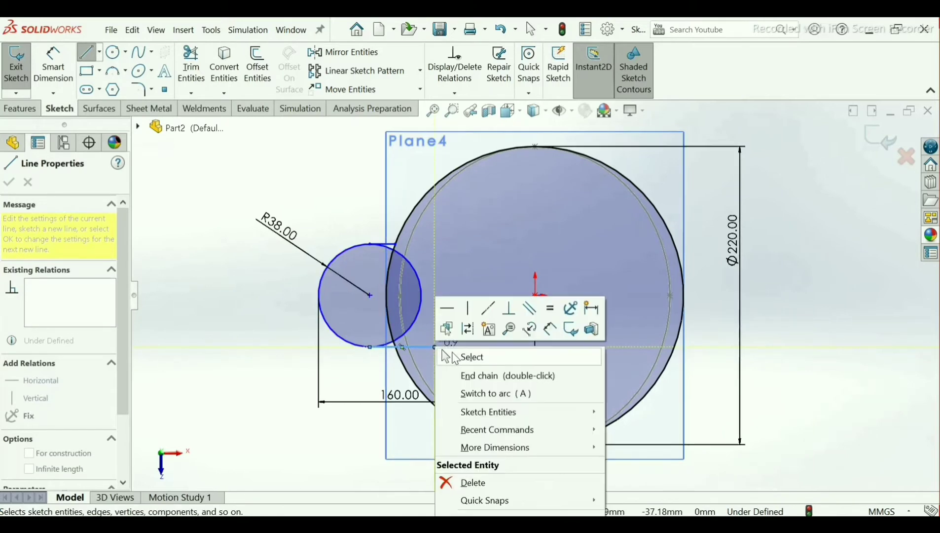
{"action": "left_click", "coordinate": [447, 351]}
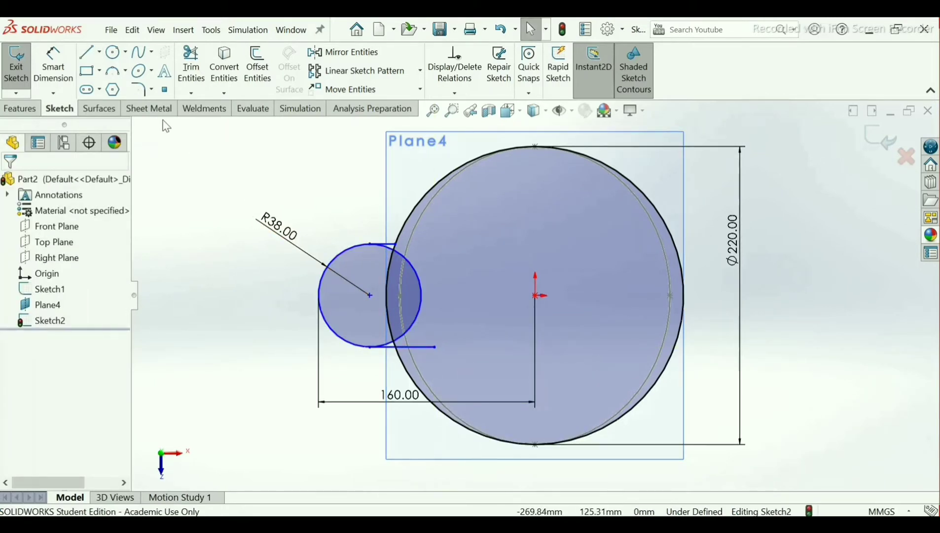
- Add a Horizontal relation between the small circle's centre and the origin
{"action": "left_click", "coordinate": [454, 93]}
{"action": "left_click", "coordinate": [458, 127]}
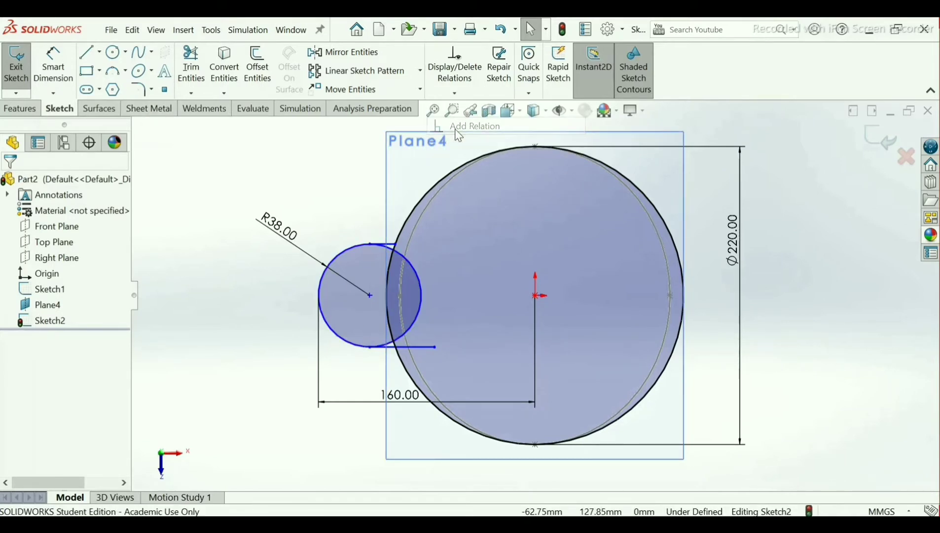
{"action": "left_click", "coordinate": [370, 295]}
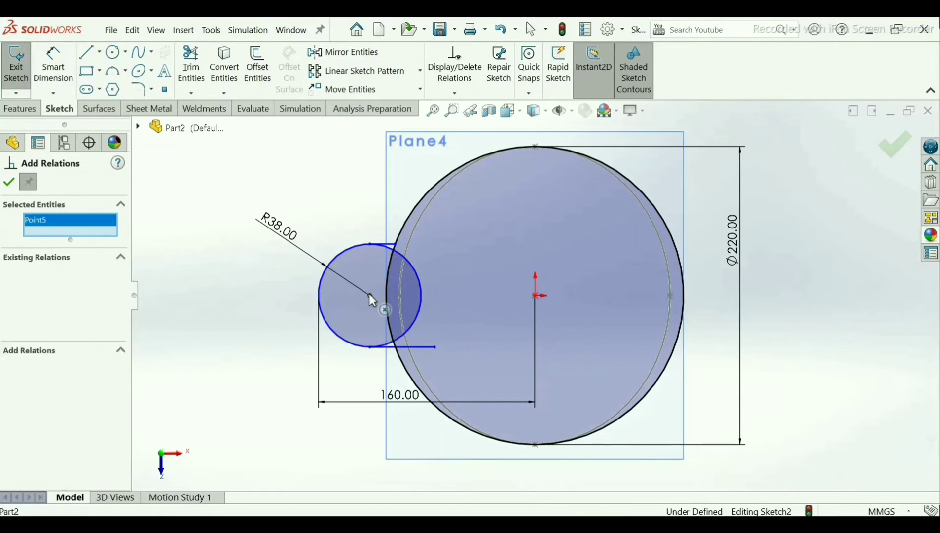
{"action": "left_click", "coordinate": [535, 295]}
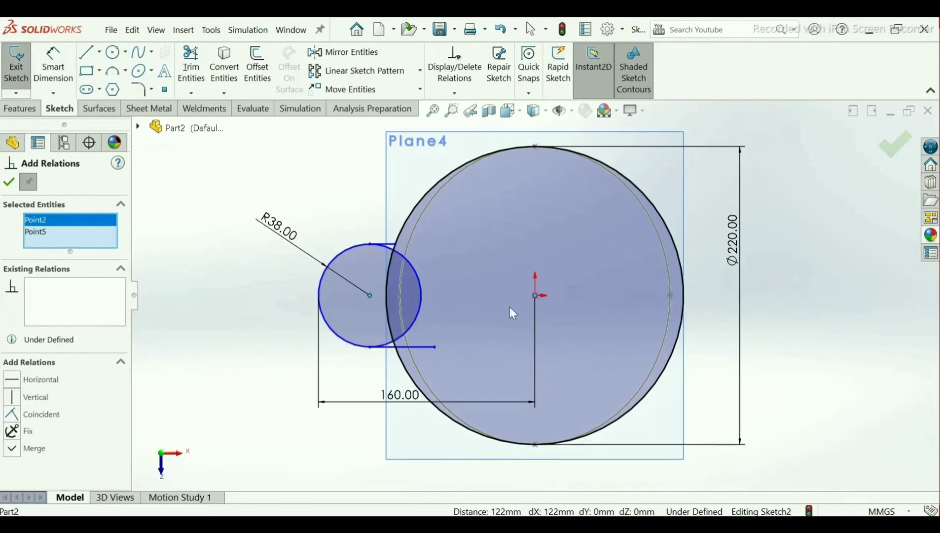
{"action": "left_click", "coordinate": [11, 380]}
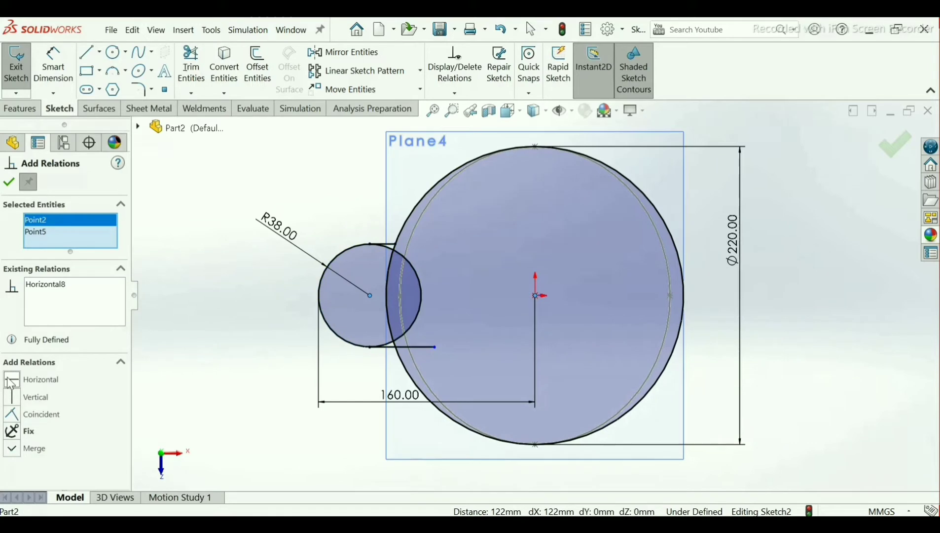
{"action": "left_click", "coordinate": [9, 182]}
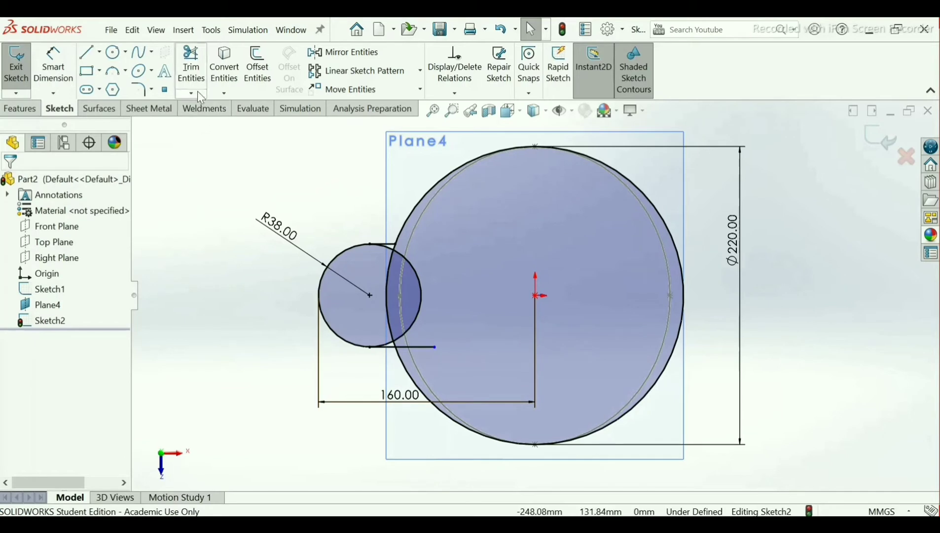
- Trim to closest the small circle's upper tangent segment, its arc inside the large circle, and the lower line's overhang
{"action": "left_click", "coordinate": [193, 75]}
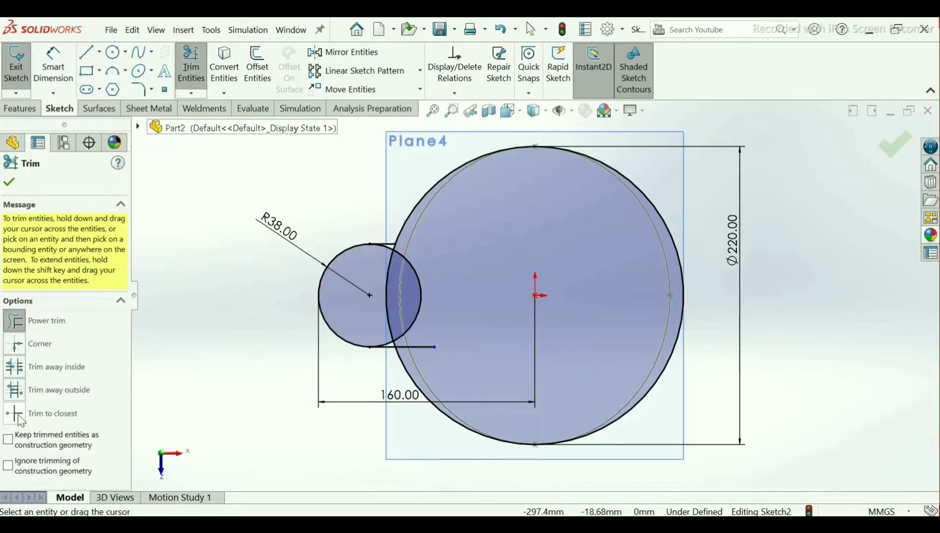
{"action": "left_click", "coordinate": [18, 415]}
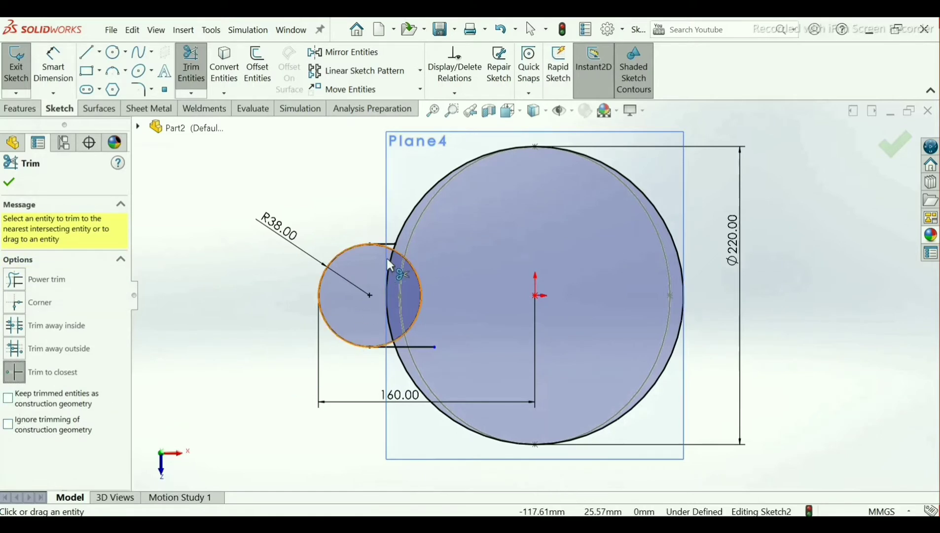
{"action": "scroll", "coordinate": [420, 264], "scroll_direction": "down", "scroll_amount": 4}
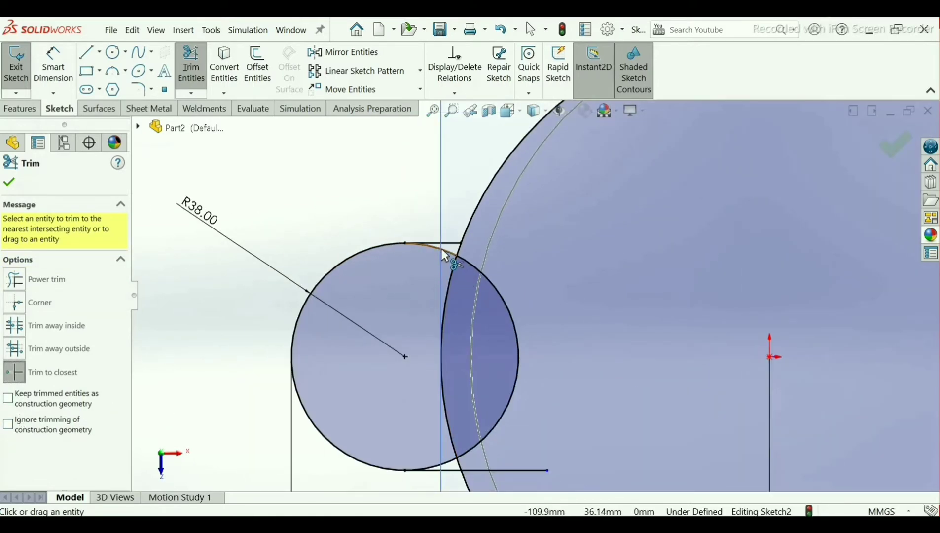
{"action": "left_click", "coordinate": [448, 256]}
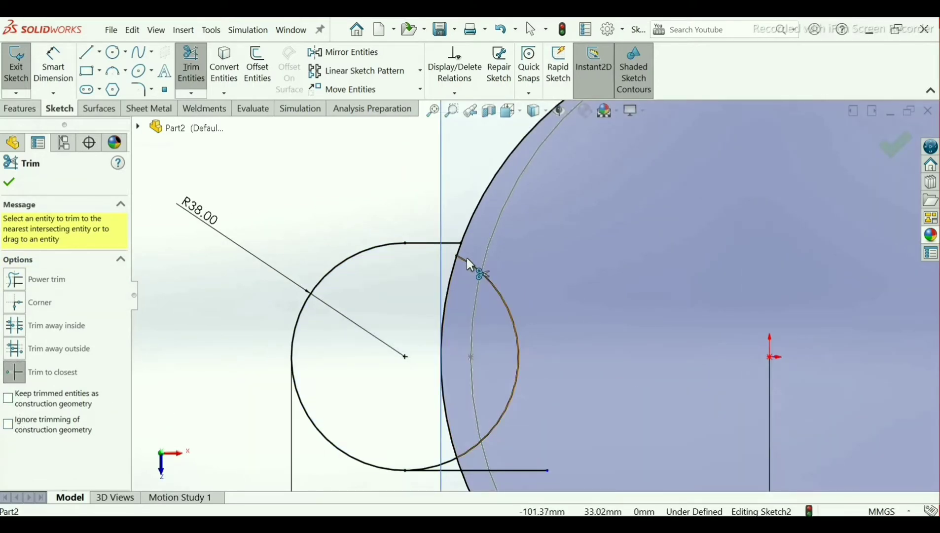
{"action": "left_click", "coordinate": [465, 260]}
{"action": "left_click", "coordinate": [505, 470]}
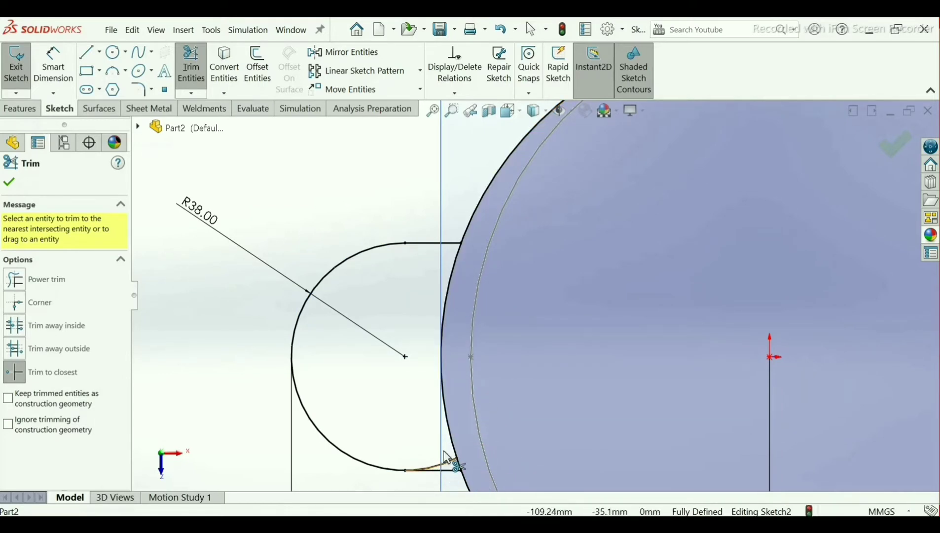
- Trim the large circle's arc between the two horizontal lines and the leftover arc pieces near the lower line, leaving one closed outline
{"action": "left_click", "coordinate": [440, 381]}
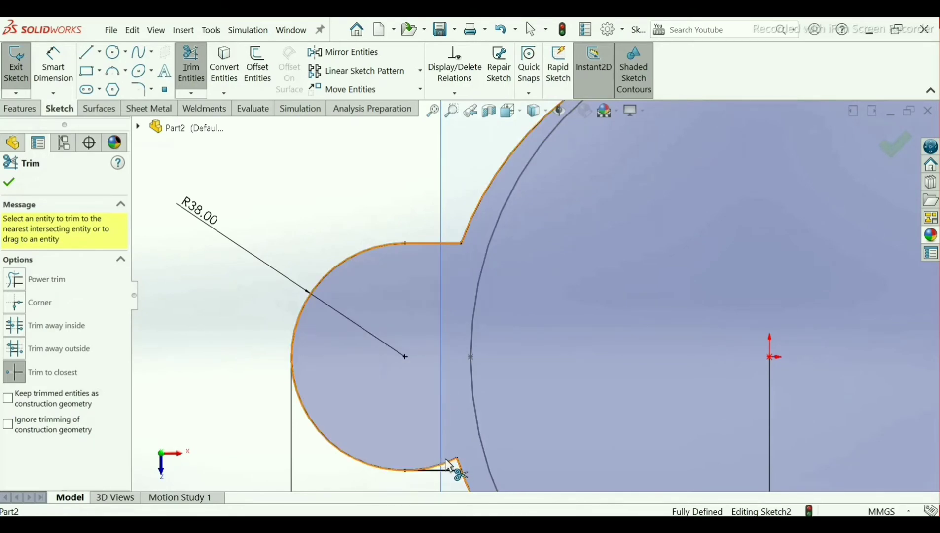
{"action": "left_click", "coordinate": [451, 466]}
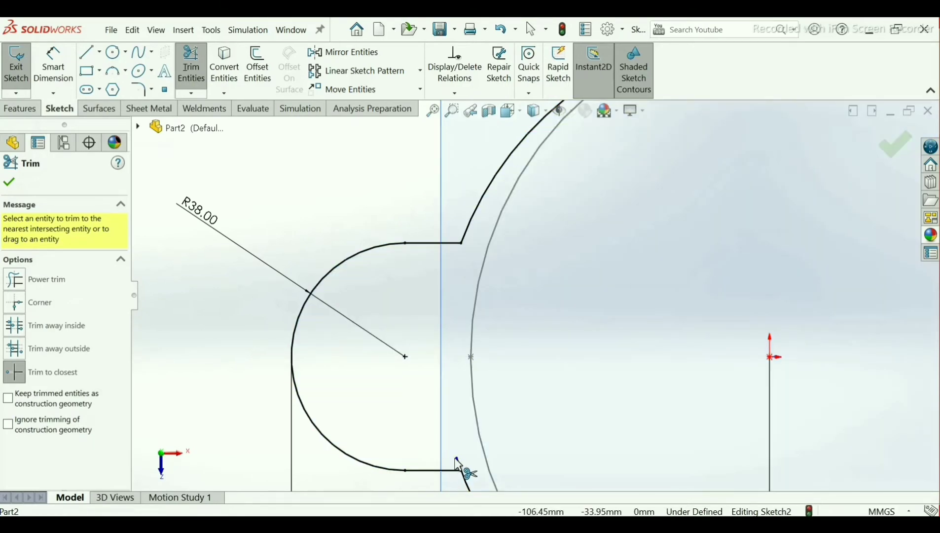
{"action": "left_click", "coordinate": [458, 461]}
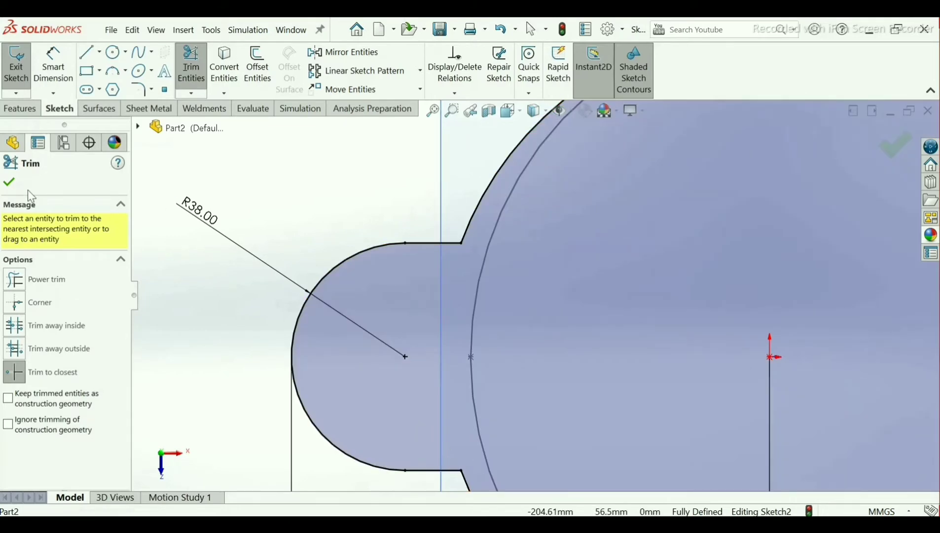
{"action": "left_click", "coordinate": [10, 183]}
- Examine the trimmed outline at an angle against the base circle sketch and face-on
{"action": "scroll", "coordinate": [388, 301], "scroll_direction": "down", "scroll_amount": 1}
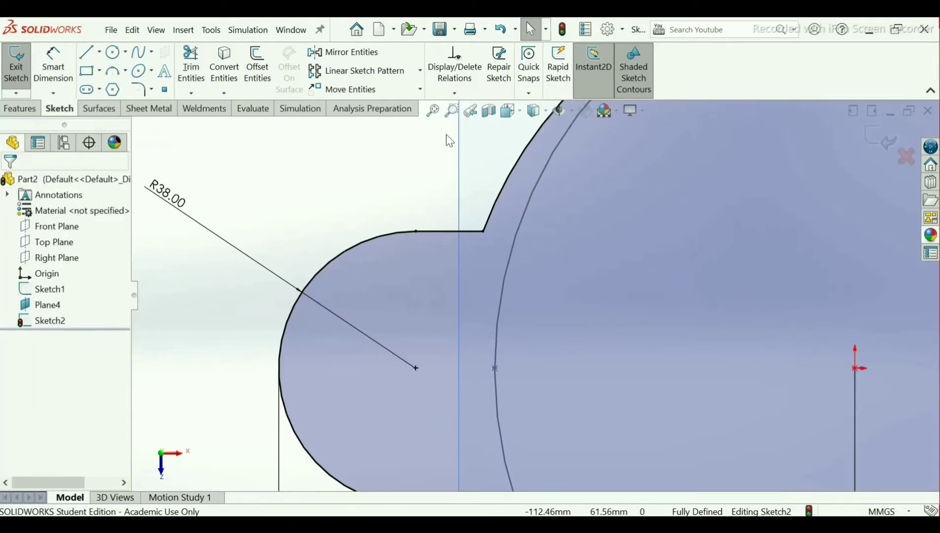
{"action": "left_click", "coordinate": [471, 111]}
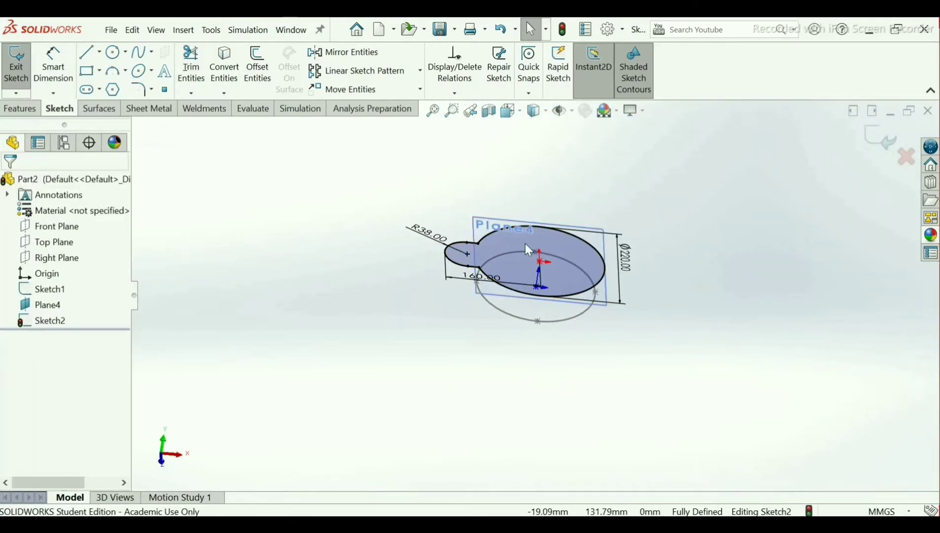
{"action": "mouse_move", "coordinate": [525, 243]}
{"action": "middle_mouse_down"}
{"action": "mouse_move", "coordinate": [524, 384]}
{"action": "mouse_move", "coordinate": [521, 292]}
{"action": "middle_mouse_up"}
{"action": "key", "text": "ctrl+8"}
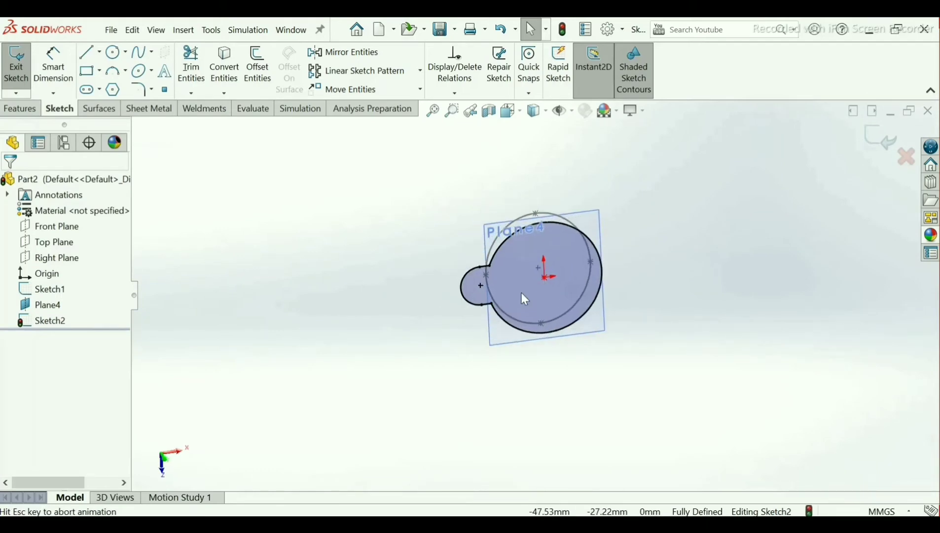
{"action": "scroll", "coordinate": [535, 308], "scroll_direction": "down", "scroll_amount": 4}
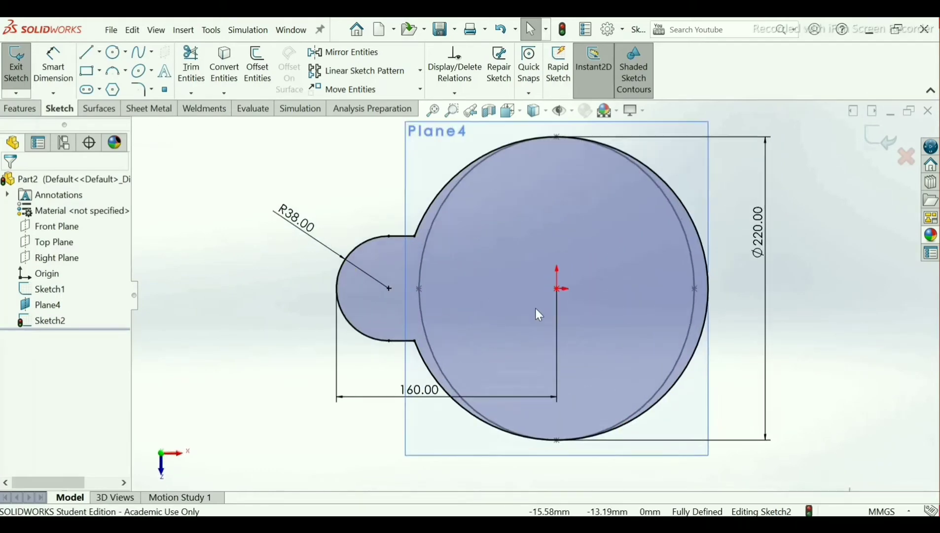
{"action": "scroll", "coordinate": [465, 282], "scroll_direction": "up", "scroll_amount": 1}
{"action": "scroll", "coordinate": [523, 284], "scroll_direction": "up", "scroll_amount": 3}
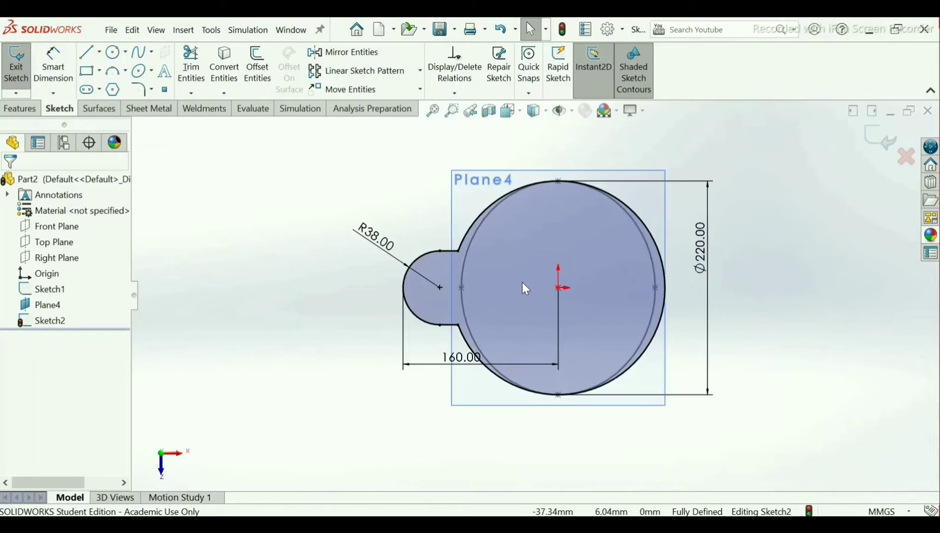
{"action": "scroll", "coordinate": [524, 293], "scroll_direction": "down", "scroll_amount": 4}
{"action": "scroll", "coordinate": [522, 292], "scroll_direction": "up", "scroll_amount": 1}
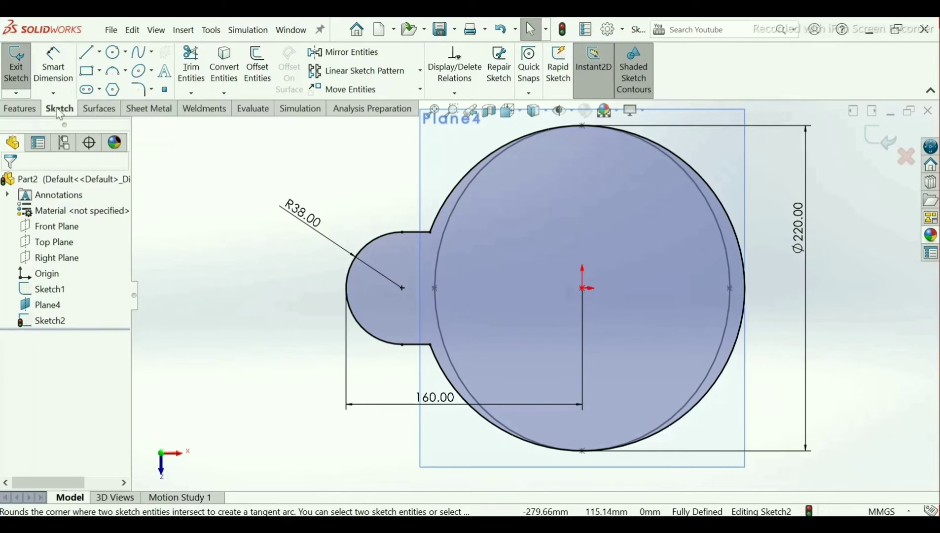
- Fillet both corners where the horizontal lines meet the large arc with a 23 mm radius
{"action": "left_click", "coordinate": [140, 89]}
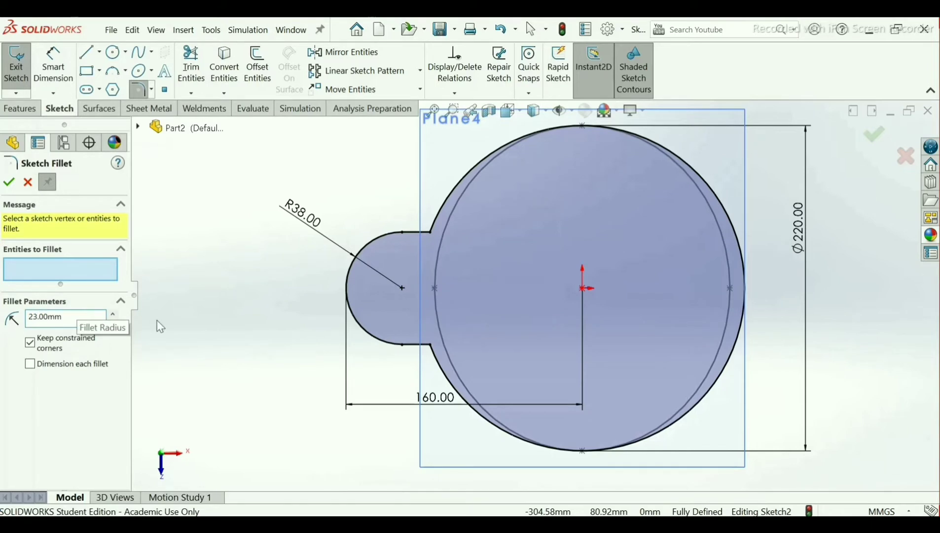
{"action": "left_click", "coordinate": [430, 233]}
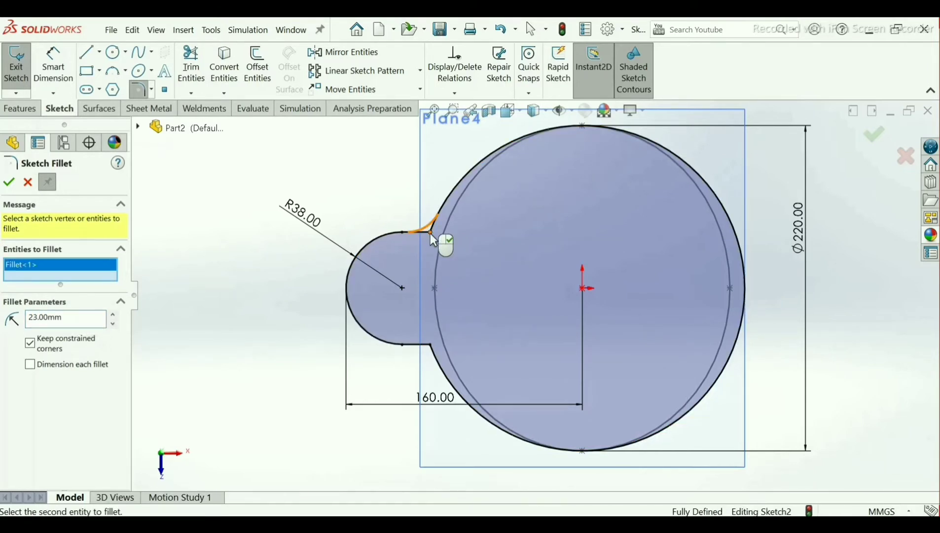
{"action": "left_click", "coordinate": [430, 351]}
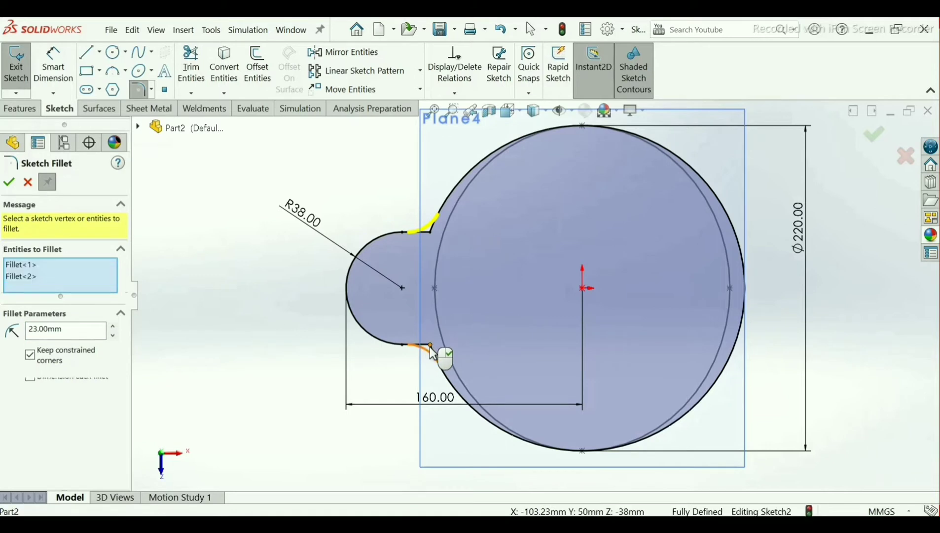
{"action": "left_click", "coordinate": [8, 182]}
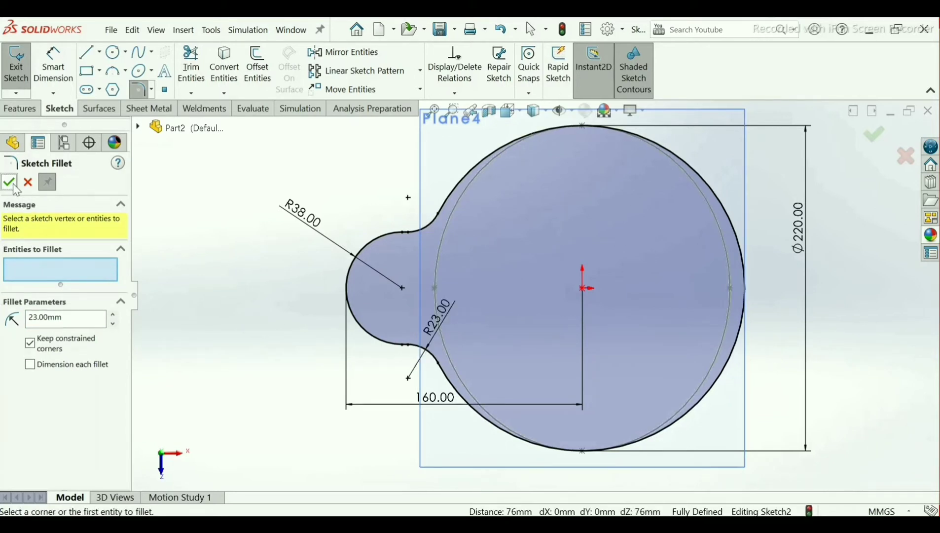
{"action": "left_click", "coordinate": [9, 183]}
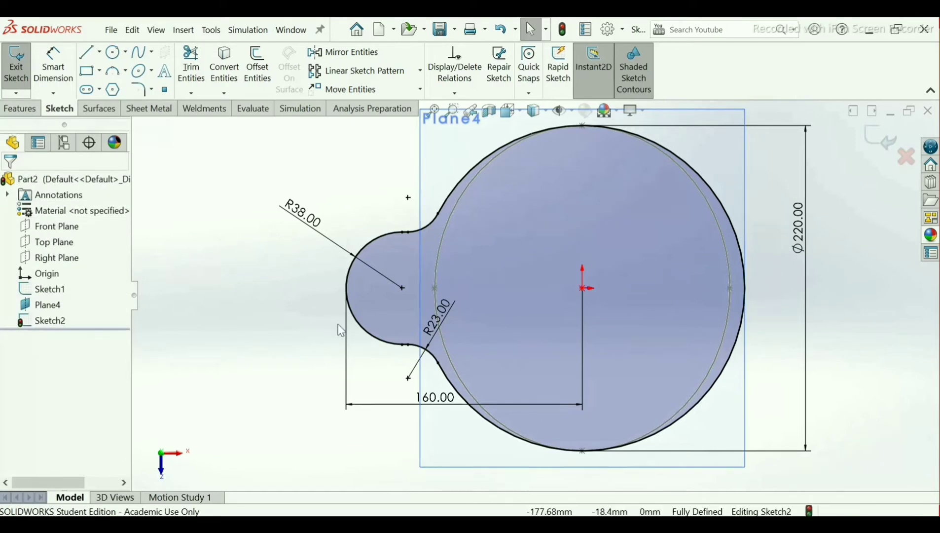
- Exit the profile sketch and hide its offset plane, Plane4
{"action": "left_click", "coordinate": [882, 143]}
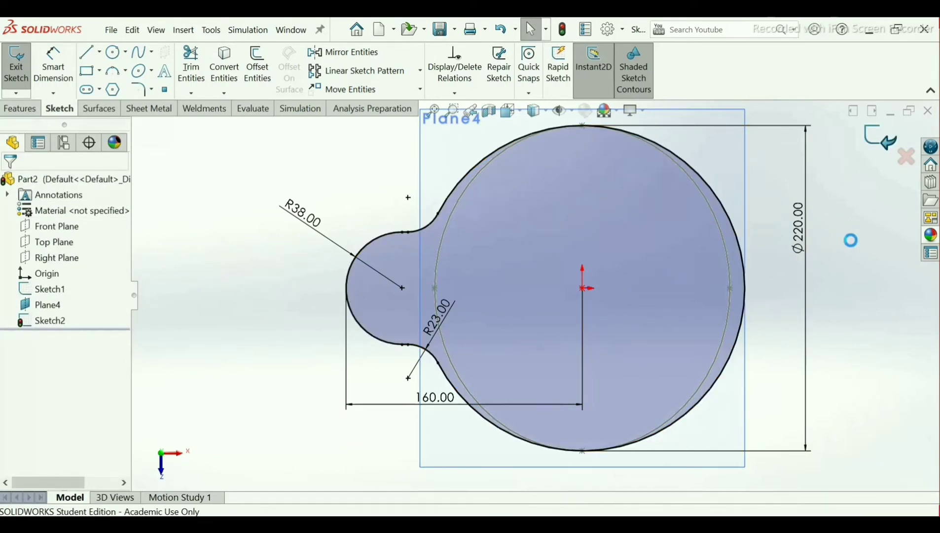
{"action": "middle_click_drag", "start_coordinate": [809, 334], "coordinate": [800, 221]}
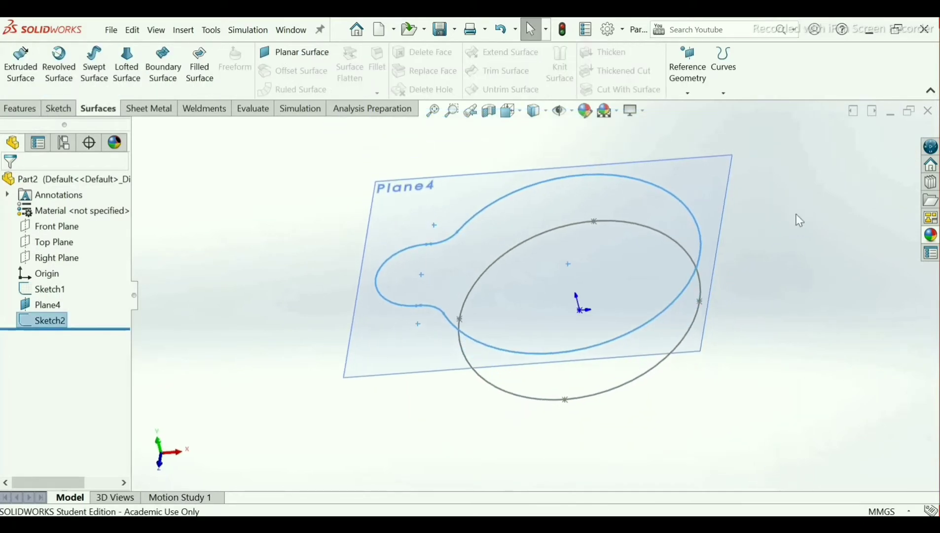
{"action": "left_click", "coordinate": [699, 350]}
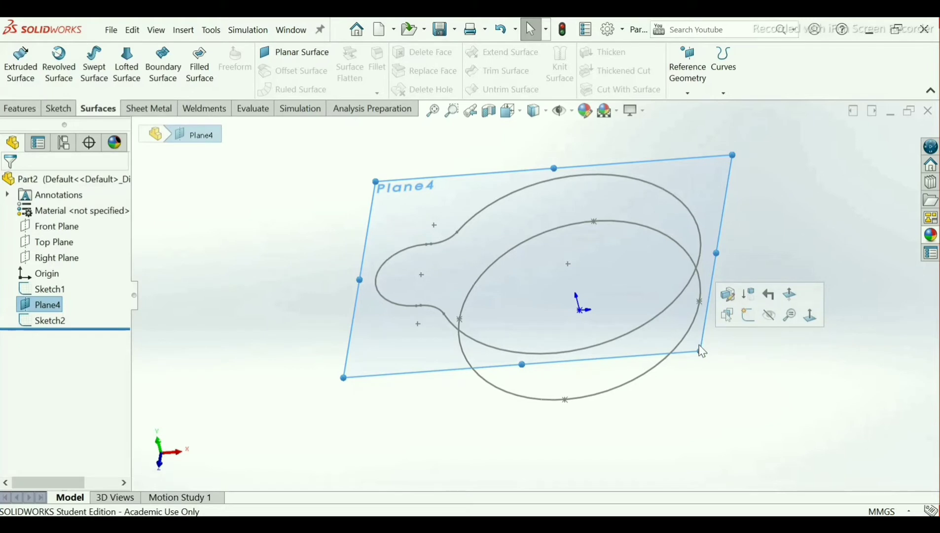
{"action": "left_click", "coordinate": [769, 316]}
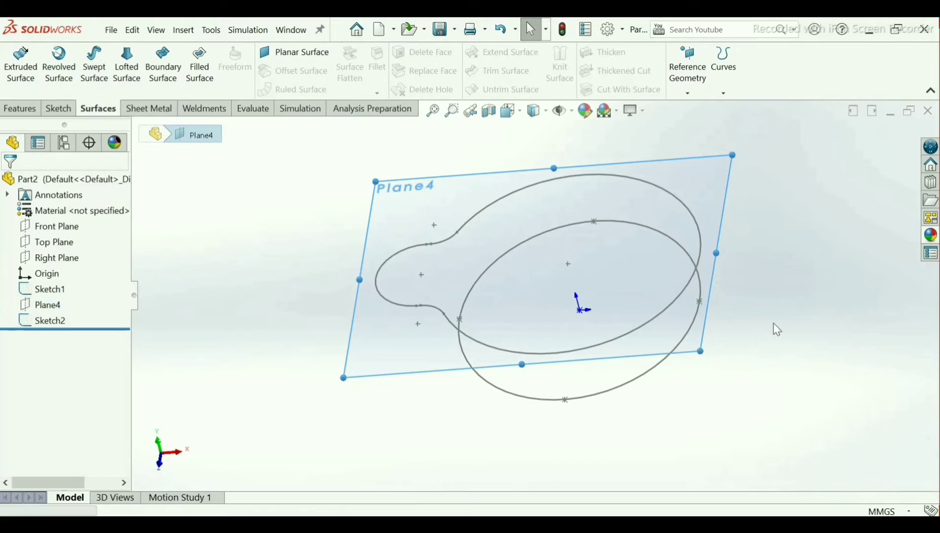
{"action": "mouse_move", "coordinate": [721, 312]}
{"action": "middle_mouse_down"}
{"action": "mouse_move", "coordinate": [752, 248]}
{"action": "mouse_move", "coordinate": [753, 319]}
{"action": "mouse_move", "coordinate": [759, 310]}
{"action": "middle_mouse_up"}
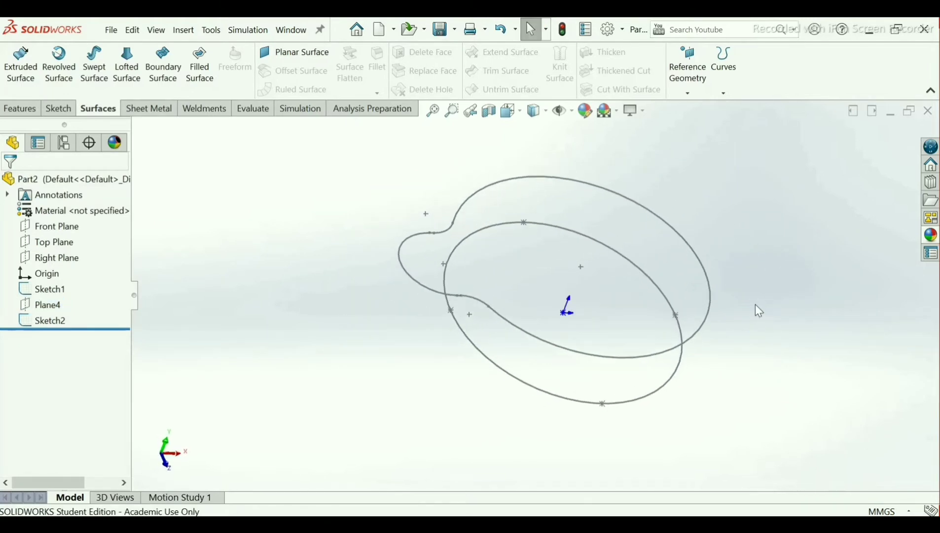
{"action": "scroll", "coordinate": [710, 261], "scroll_direction": "down", "scroll_amount": 2}
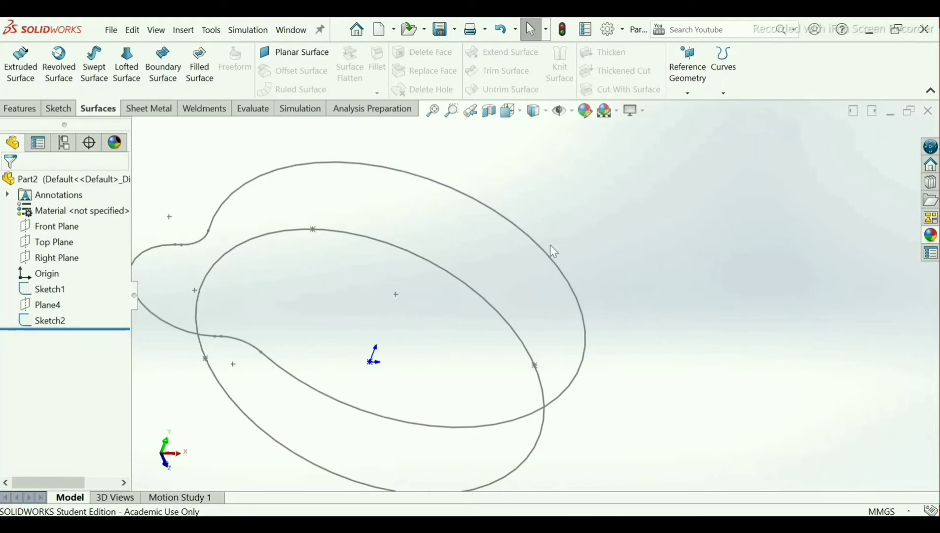
{"action": "scroll", "coordinate": [393, 326], "scroll_direction": "up", "scroll_amount": 1}
{"action": "scroll", "coordinate": [379, 328], "scroll_direction": "down", "scroll_amount": 1}
{"action": "scroll", "coordinate": [338, 358], "scroll_direction": "up", "scroll_amount": 2}
{"action": "scroll", "coordinate": [380, 319], "scroll_direction": "down", "scroll_amount": 1}
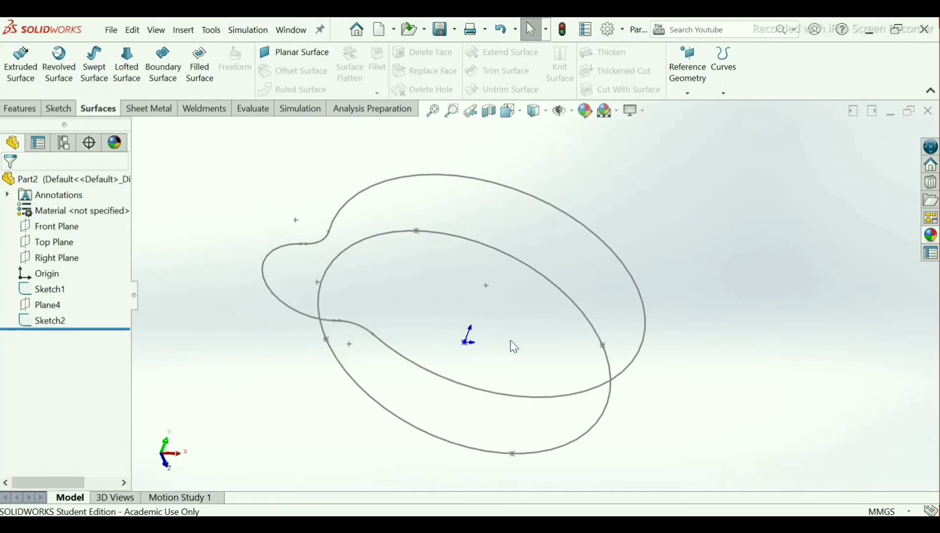
- Create a reference plane offset 100 mm above the Top Plane
{"action": "left_click", "coordinate": [686, 95]}
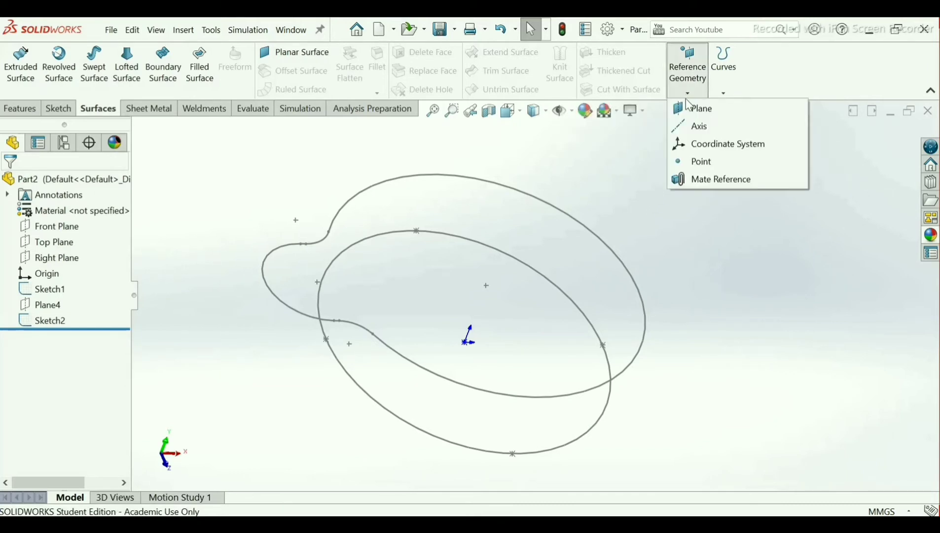
{"action": "left_click", "coordinate": [692, 109]}
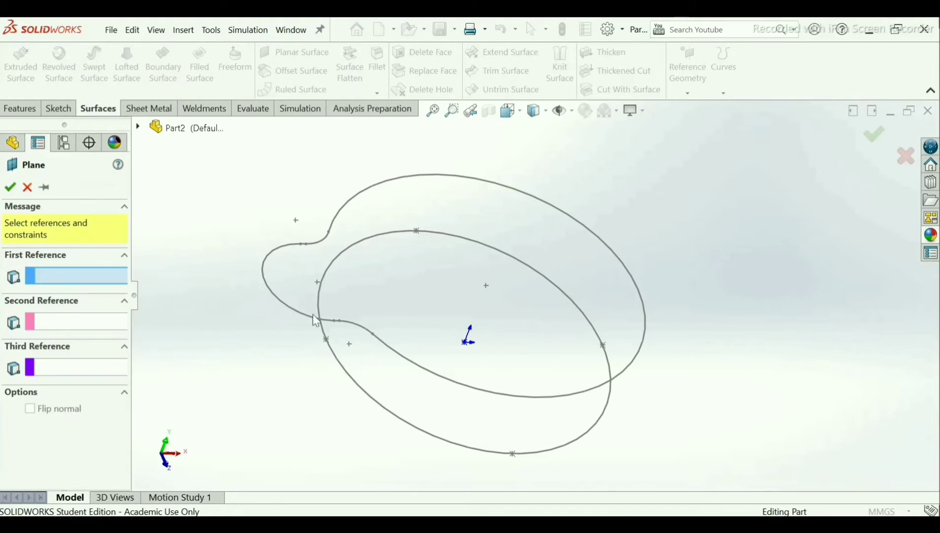
{"action": "left_click", "coordinate": [137, 129]}
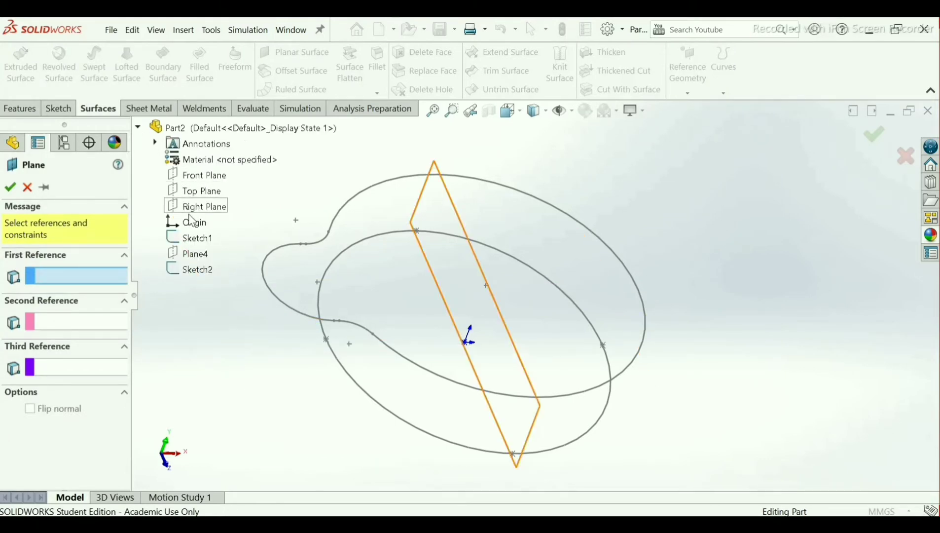
{"action": "left_click", "coordinate": [198, 190]}
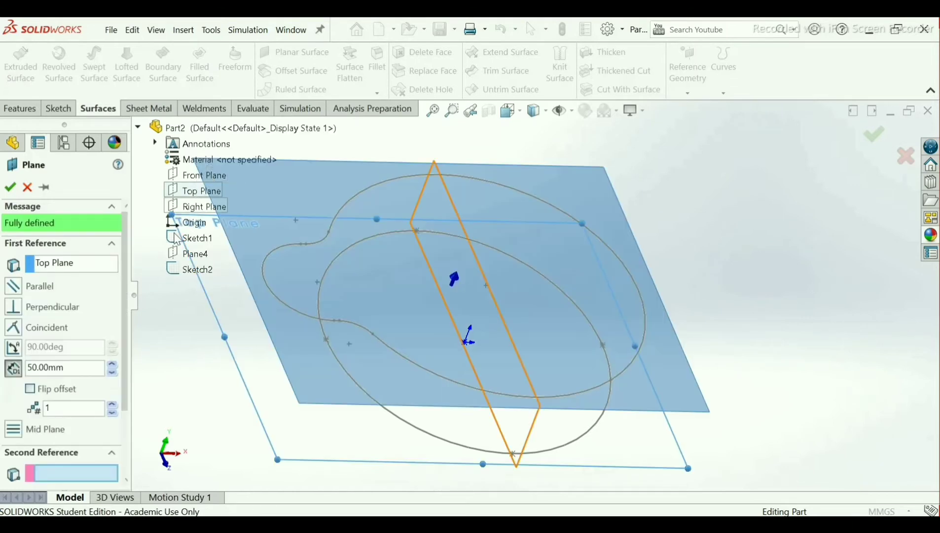
{"action": "double_click", "coordinate": [76, 369]}
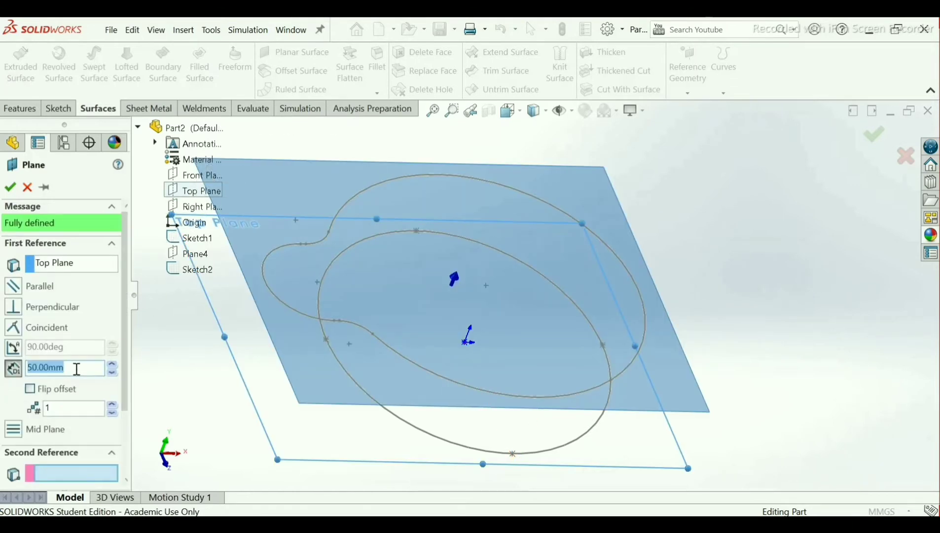
{"action": "type", "text": "10"}
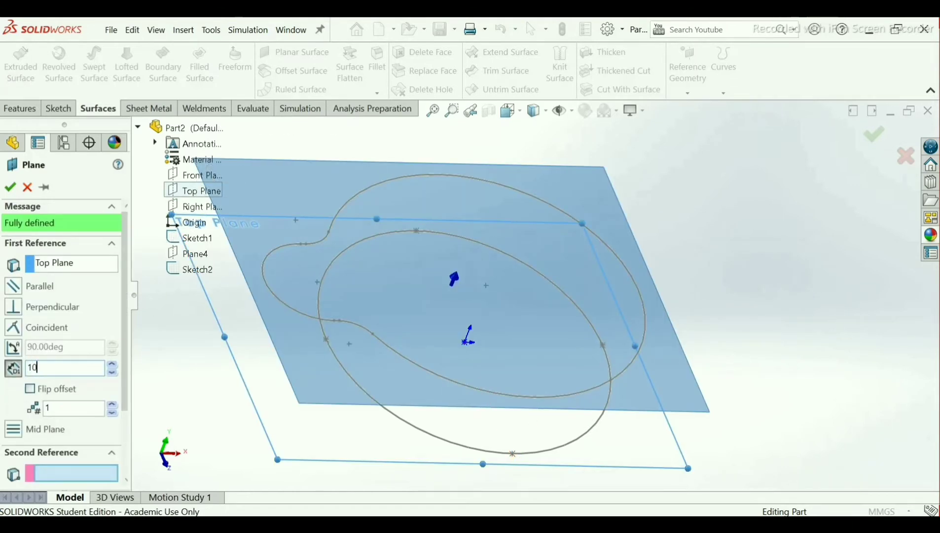
{"action": "type", "text": "0"}
{"action": "key", "text": "Return"}
{"action": "scroll", "coordinate": [360, 328], "scroll_direction": "down", "scroll_amount": 10}
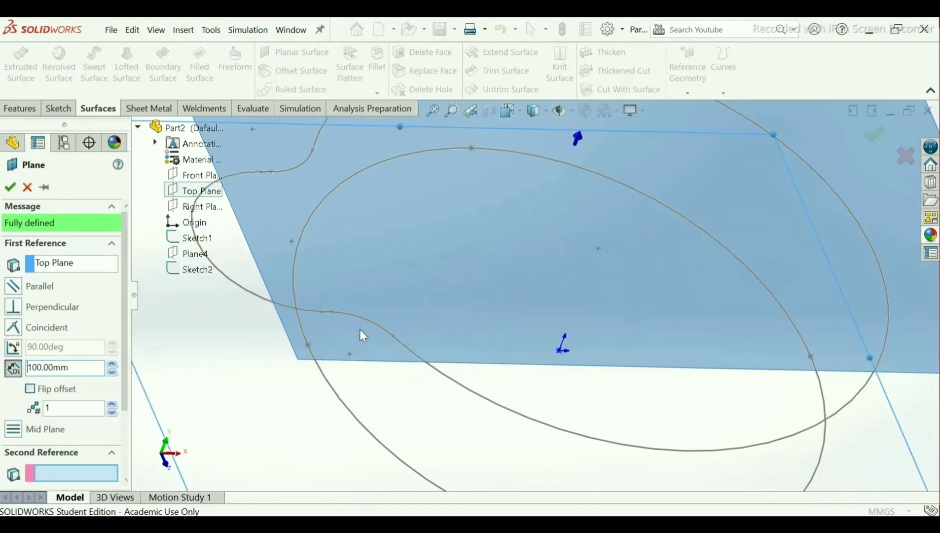
{"action": "scroll", "coordinate": [399, 290], "scroll_direction": "down", "scroll_amount": 10}
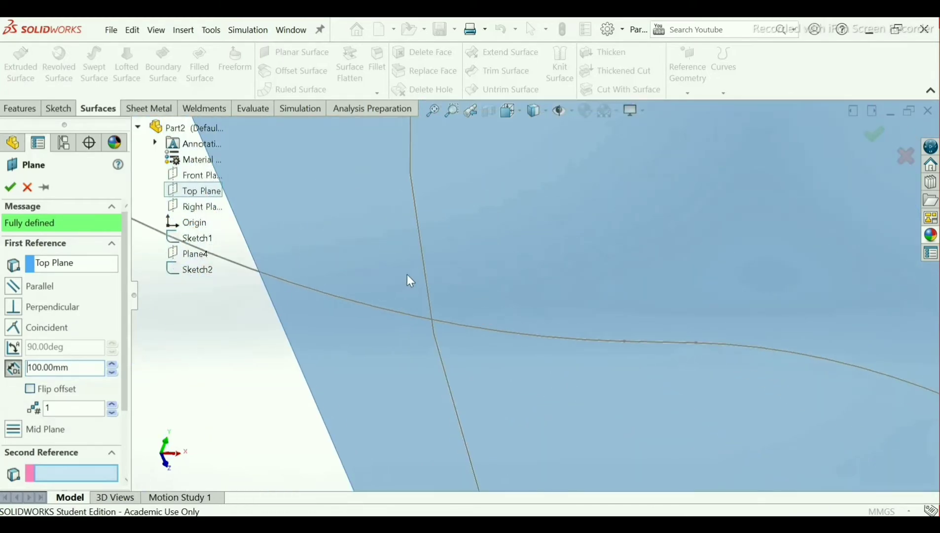
{"action": "scroll", "coordinate": [455, 268], "scroll_direction": "up", "scroll_amount": 10}
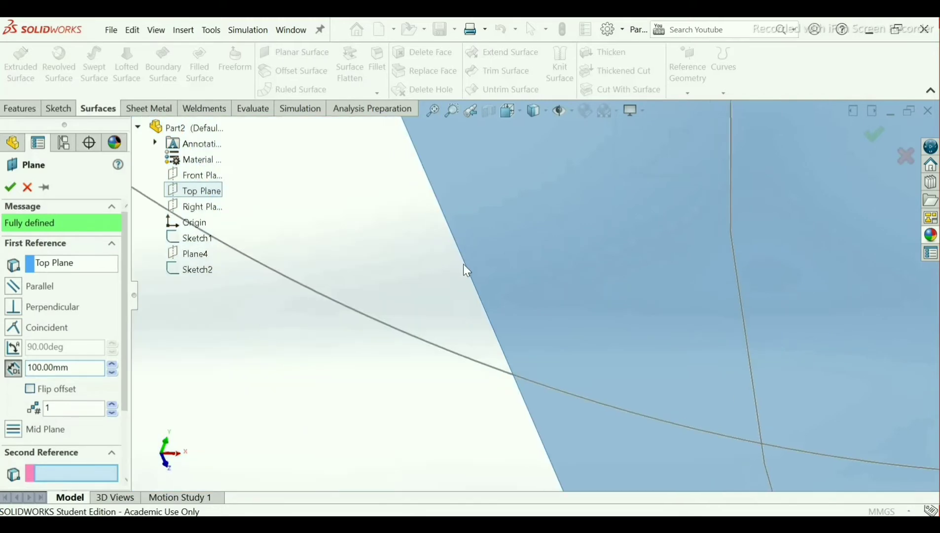
{"action": "scroll", "coordinate": [501, 271], "scroll_direction": "up", "scroll_amount": 5}
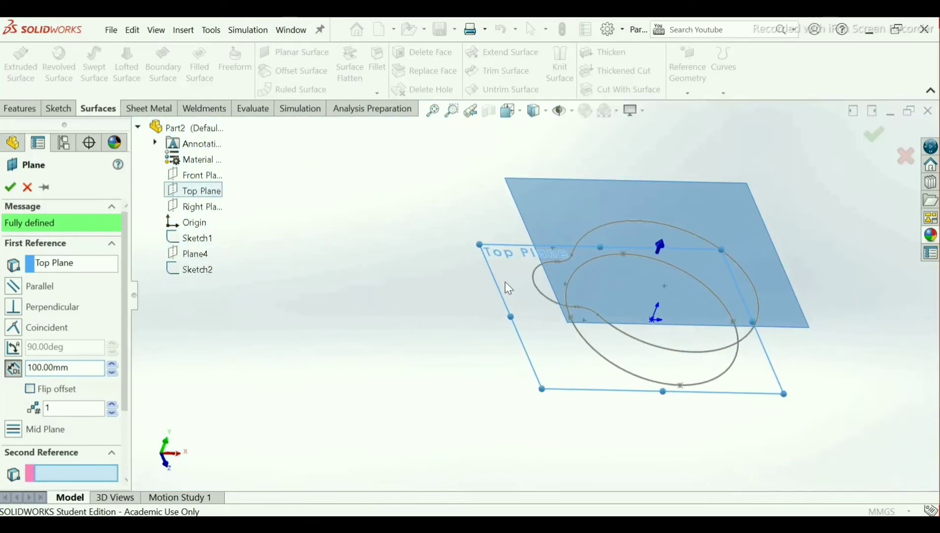
{"action": "scroll", "coordinate": [660, 305], "scroll_direction": "down", "scroll_amount": 3}
{"action": "scroll", "coordinate": [660, 305], "scroll_direction": "up", "scroll_amount": 1}
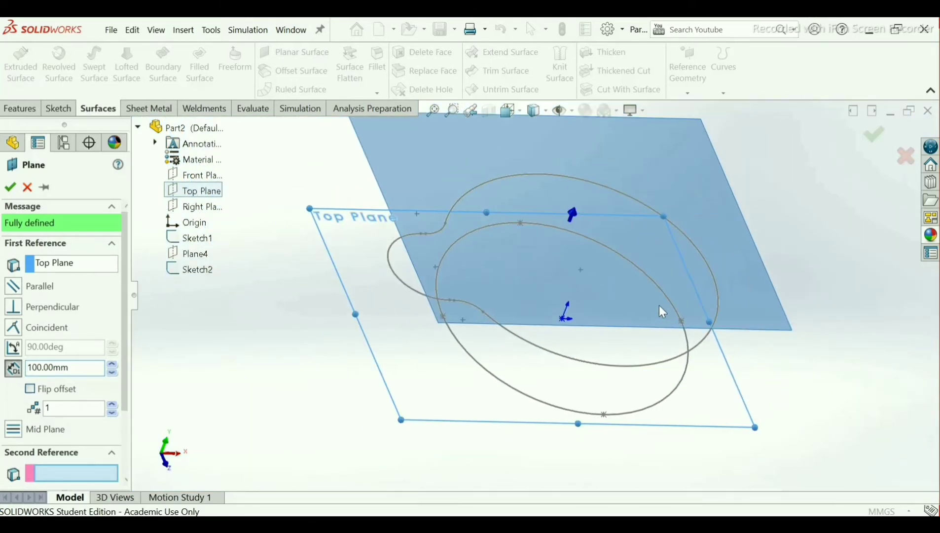
{"action": "key", "text": "Return"}
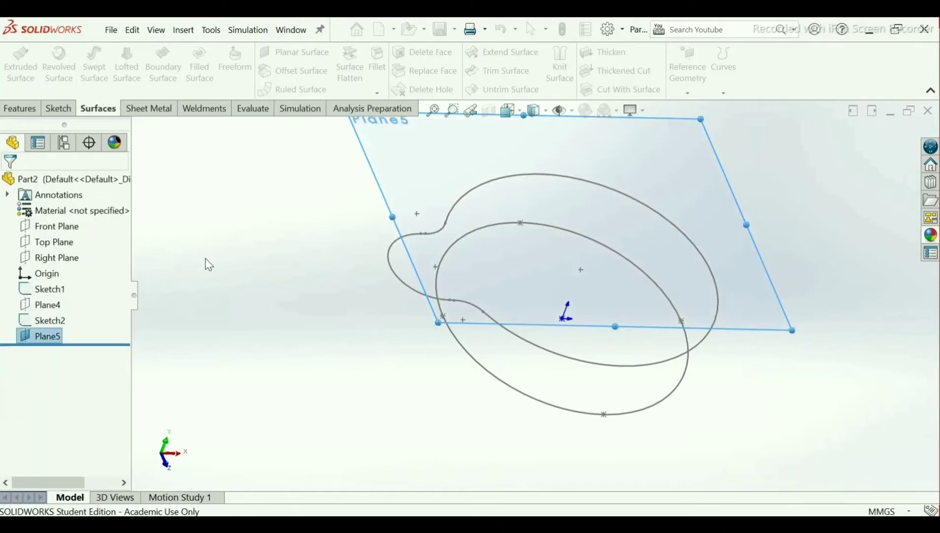
- Switch to the PDF drawing in the browser, check the section A-A and B-B profile, and return to SOLIDWORKS
{"action": "middle_click_drag", "start_coordinate": [446, 221], "coordinate": [443, 242]}
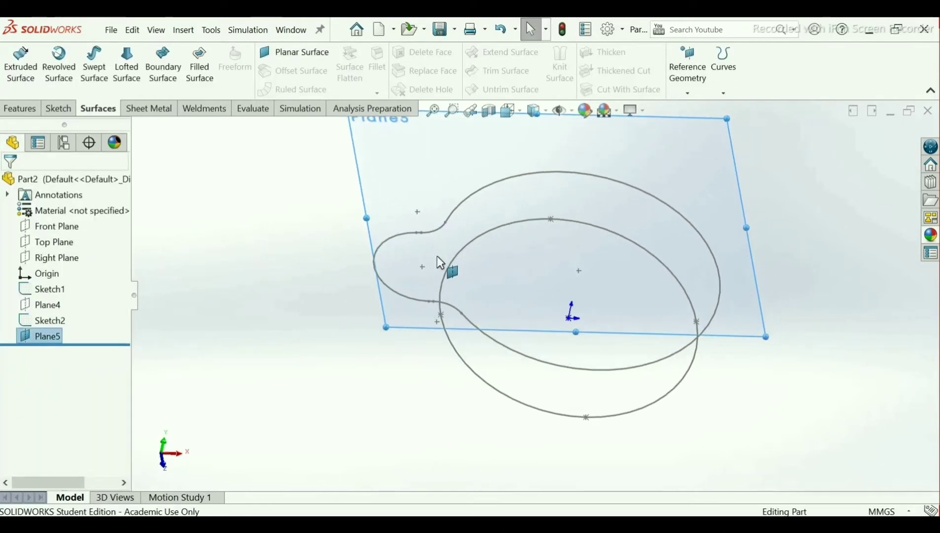
{"action": "left_click", "coordinate": [554, 520]}
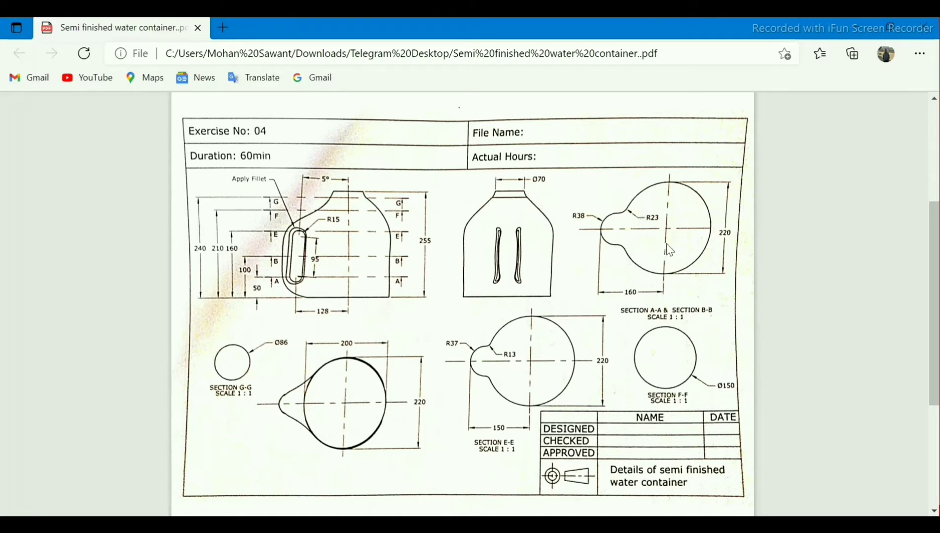
{"action": "key", "text": "alt+Tab"}
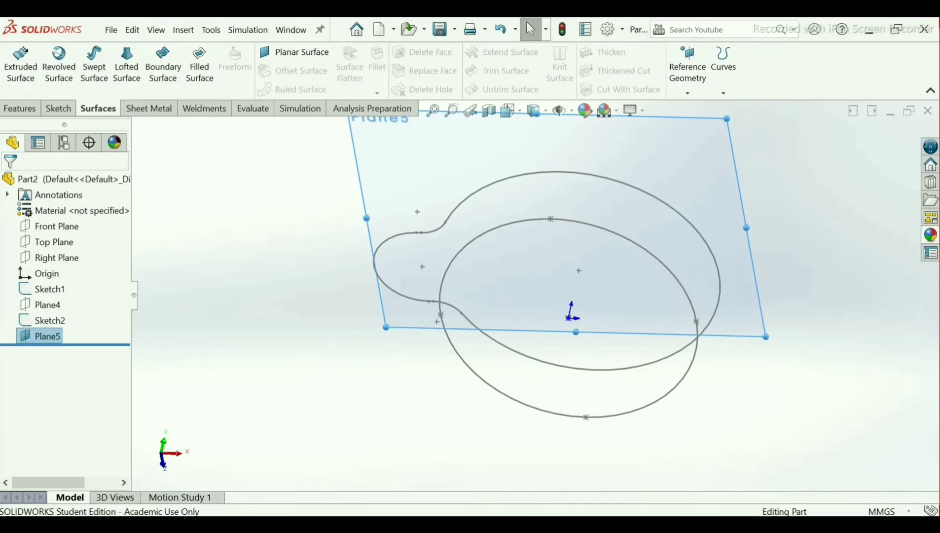
- Start a sketch on Plane5 and convert the complete handle-and-body outline of Sketch2 into it, including arcs, fillets and both short lines
{"action": "left_click", "coordinate": [433, 329]}
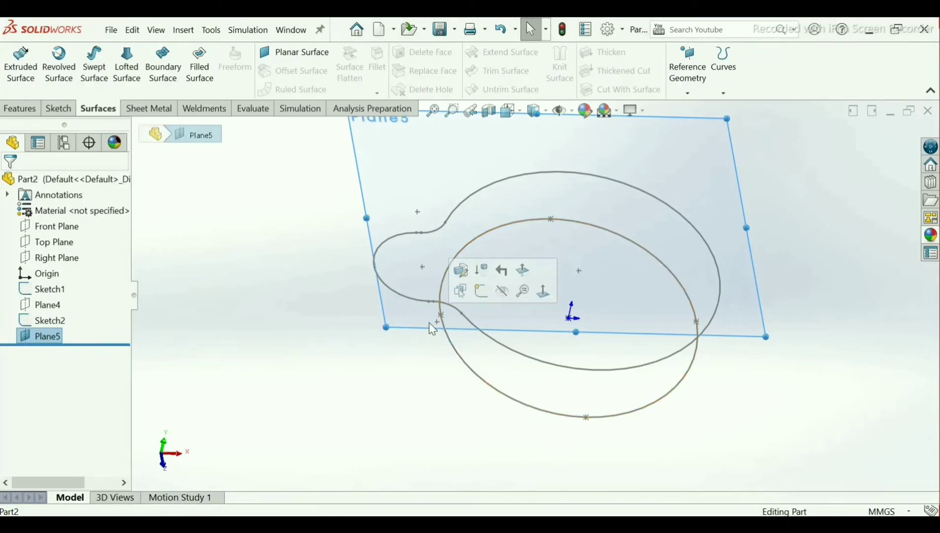
{"action": "left_click", "coordinate": [491, 293]}
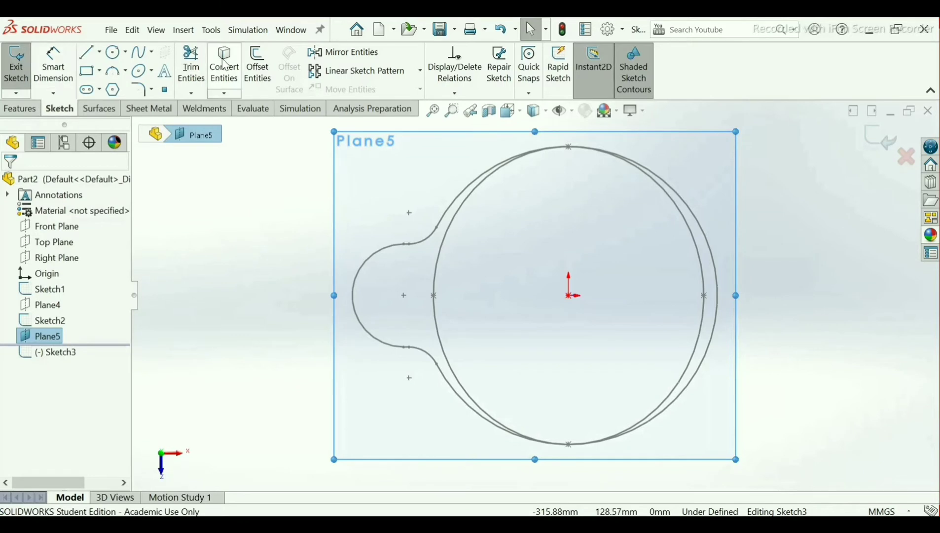
{"action": "left_click", "coordinate": [232, 80]}
{"action": "left_click", "coordinate": [409, 254]}
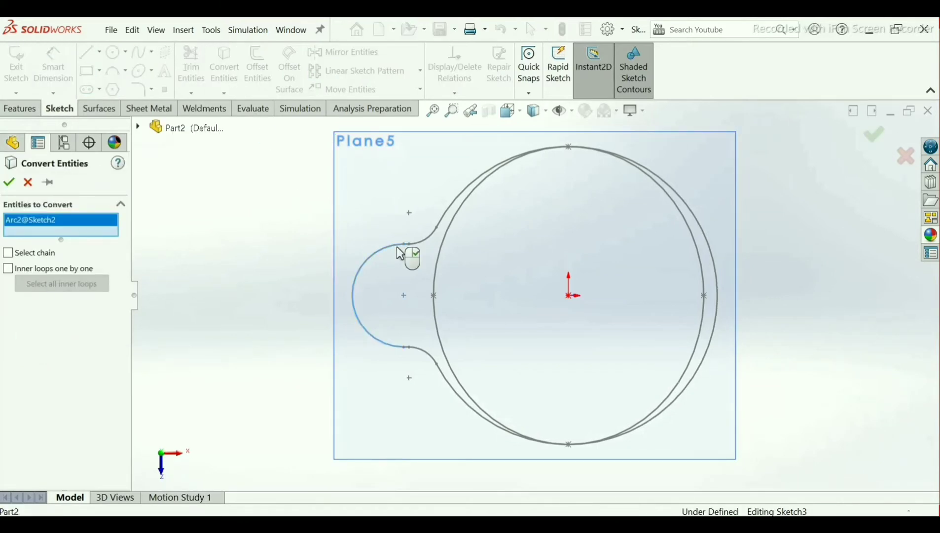
{"action": "scroll", "coordinate": [424, 370], "scroll_direction": "down", "scroll_amount": 5}
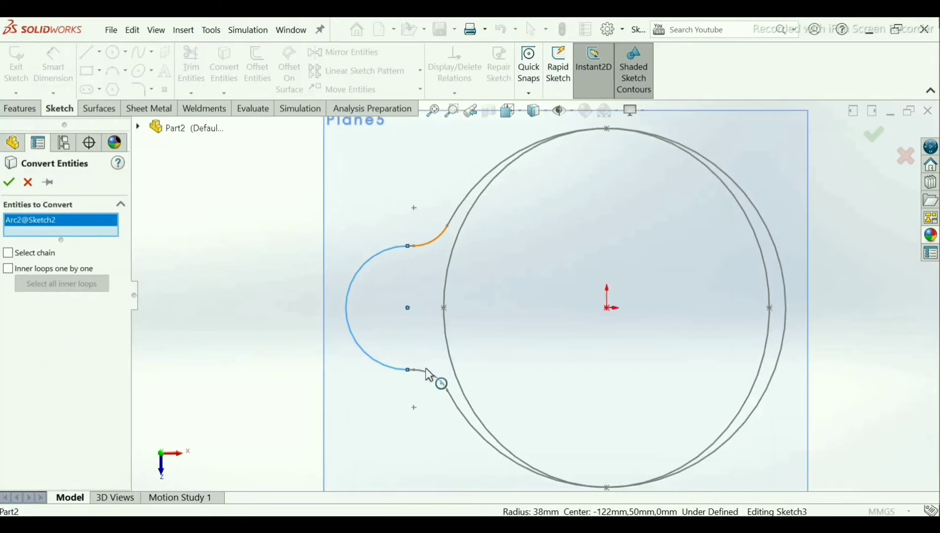
{"action": "left_click", "coordinate": [403, 369]}
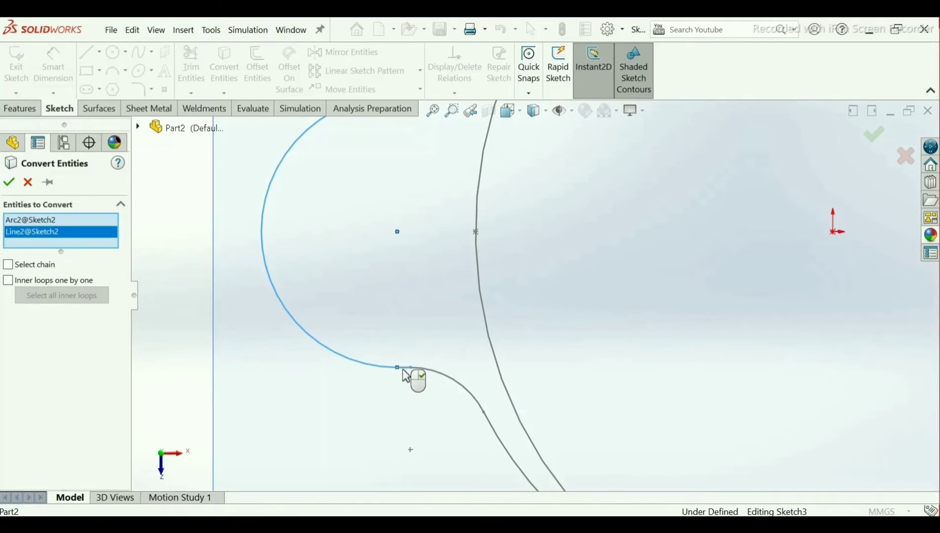
{"action": "left_click", "coordinate": [447, 378]}
{"action": "left_click", "coordinate": [492, 433]}
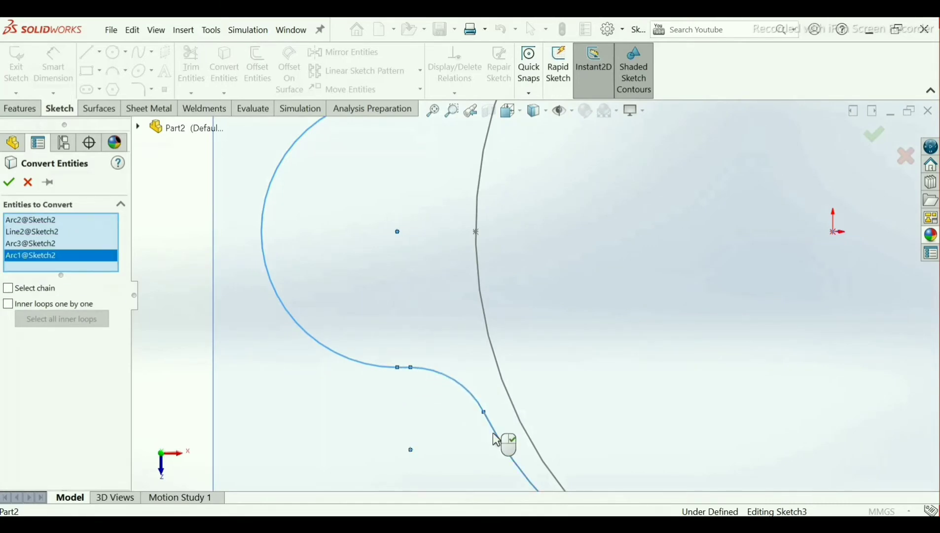
{"action": "scroll", "coordinate": [485, 346], "scroll_direction": "up", "scroll_amount": 5}
{"action": "left_click", "coordinate": [510, 234]}
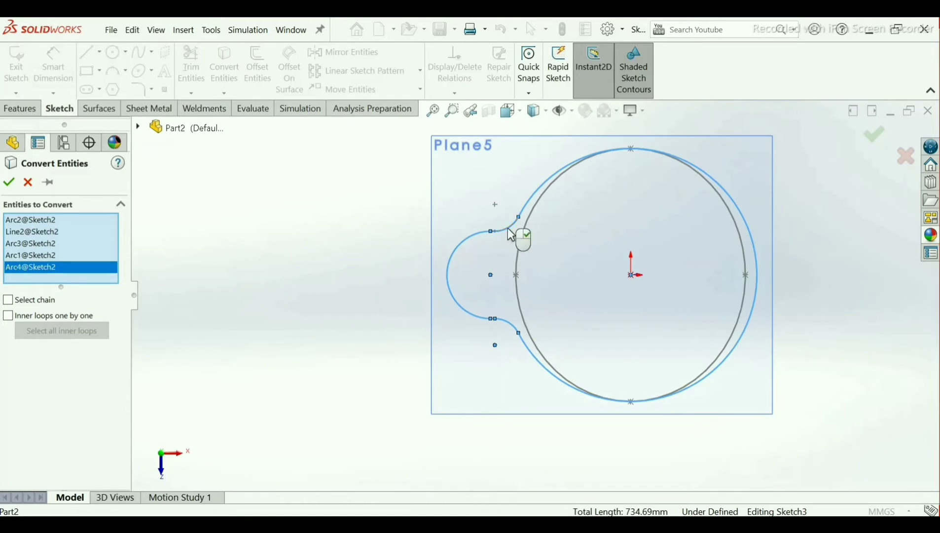
{"action": "scroll", "coordinate": [501, 267], "scroll_direction": "down", "scroll_amount": 5}
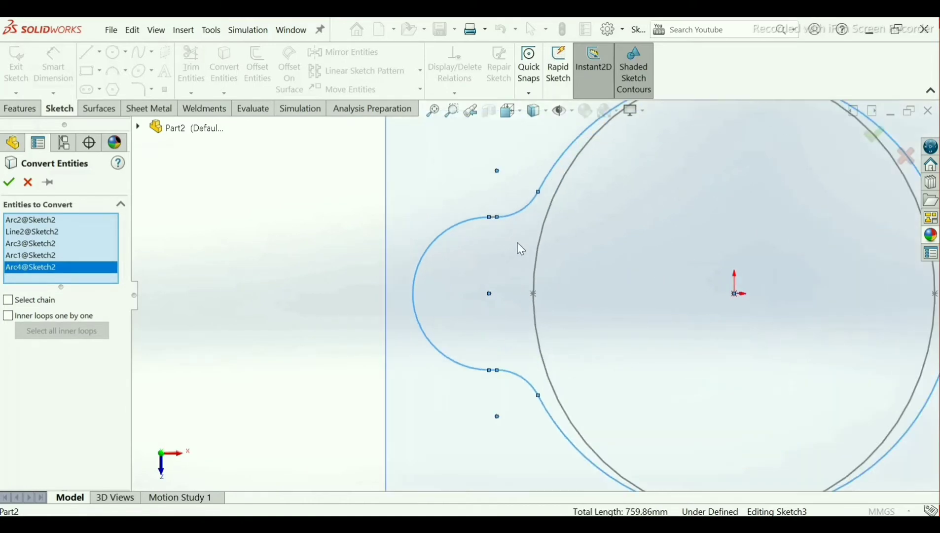
{"action": "left_click", "coordinate": [491, 245]}
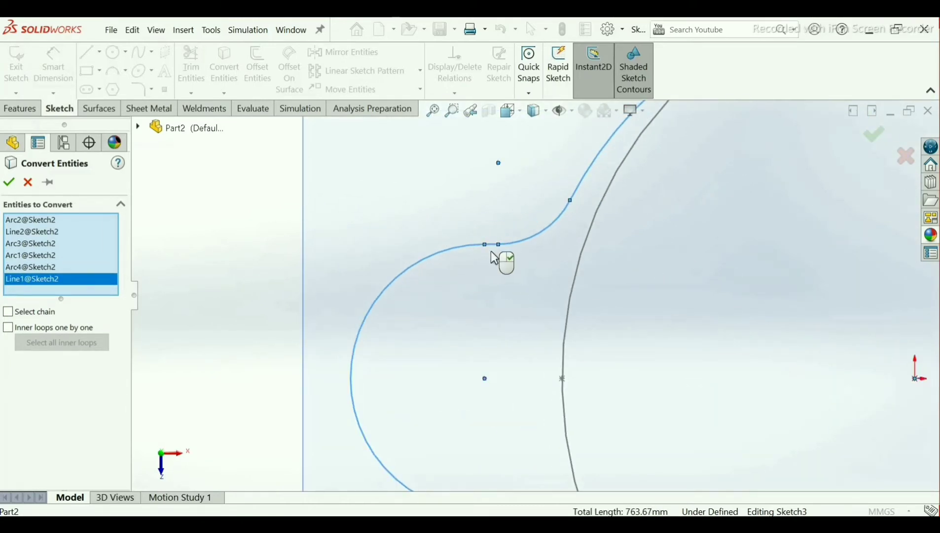
{"action": "scroll", "coordinate": [520, 346], "scroll_direction": "up", "scroll_amount": 5}
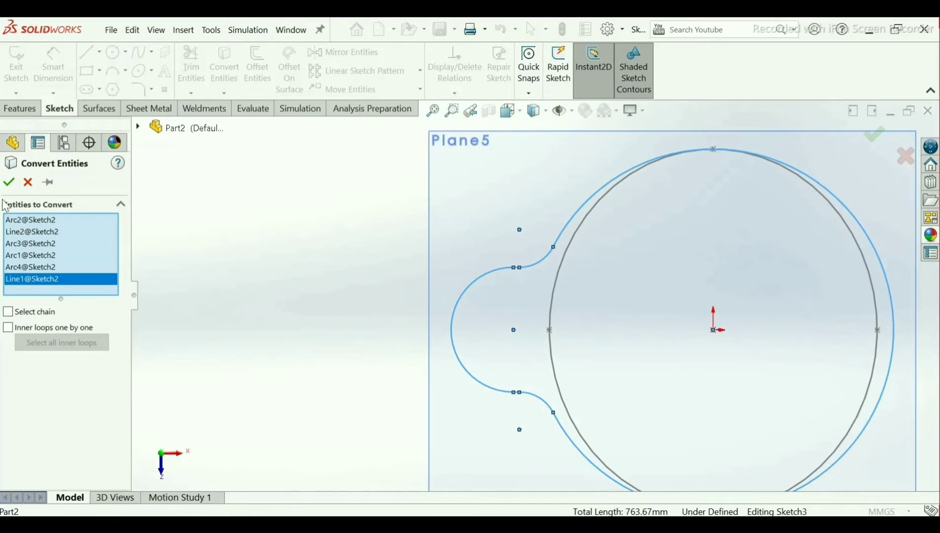
{"action": "left_click", "coordinate": [8, 182]}
- Exit the converted profile sketch and hide its offset plane, Plane5
{"action": "mouse_move", "coordinate": [607, 337]}
{"action": "middle_mouse_down"}
{"action": "mouse_move", "coordinate": [626, 276]}
{"action": "mouse_move", "coordinate": [625, 310]}
{"action": "mouse_move", "coordinate": [591, 329]}
{"action": "middle_mouse_up"}
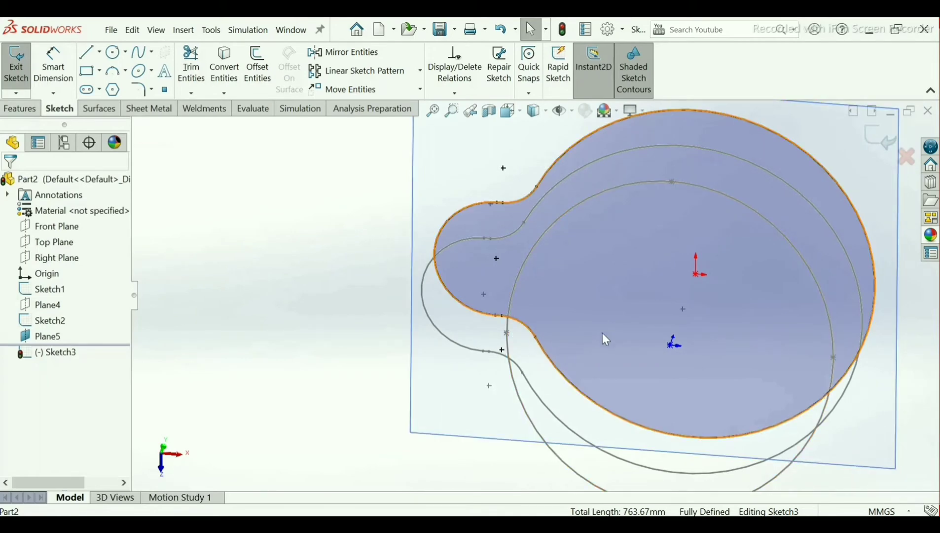
{"action": "middle_click_drag", "start_coordinate": [645, 325], "coordinate": [662, 286]}
{"action": "scroll", "coordinate": [662, 286], "scroll_direction": "up", "scroll_amount": 4}
{"action": "scroll", "coordinate": [663, 257], "scroll_direction": "down", "scroll_amount": 2}
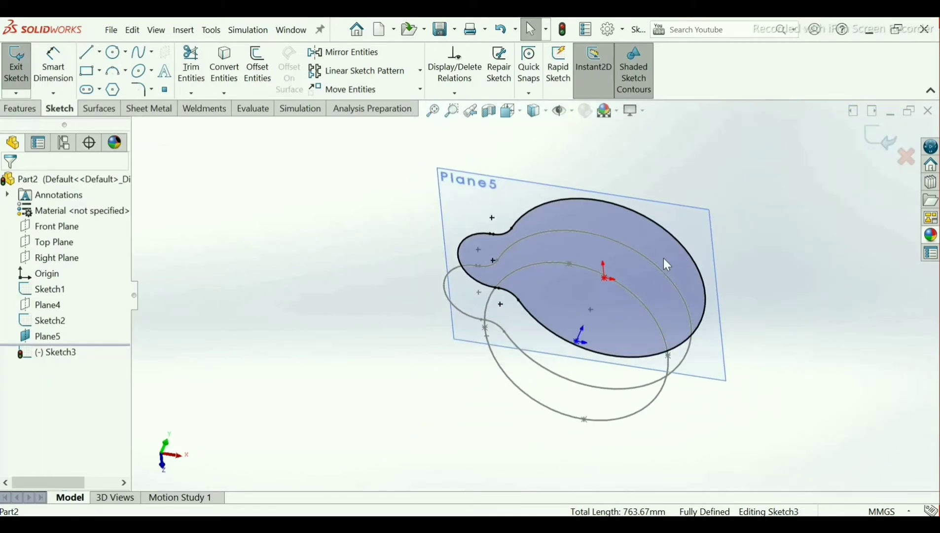
{"action": "left_click", "coordinate": [881, 142]}
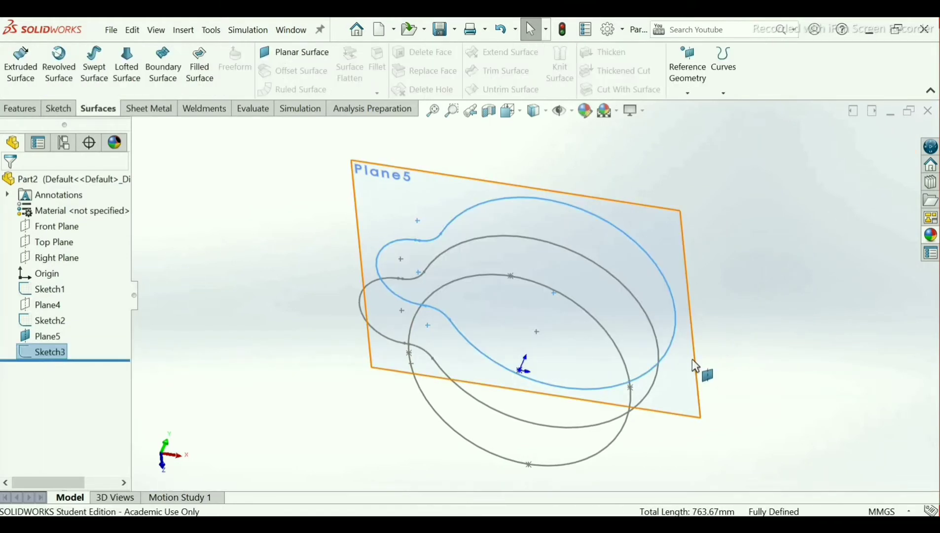
{"action": "left_click", "coordinate": [695, 359]}
{"action": "left_click", "coordinate": [766, 327]}
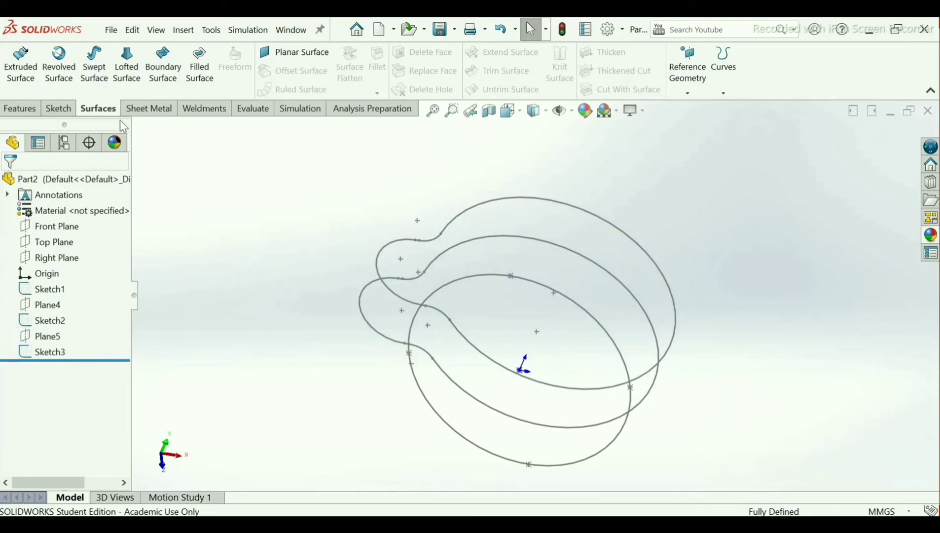
- Create a reference plane offset 160 mm above the Top Plane
{"action": "left_click", "coordinate": [687, 92]}
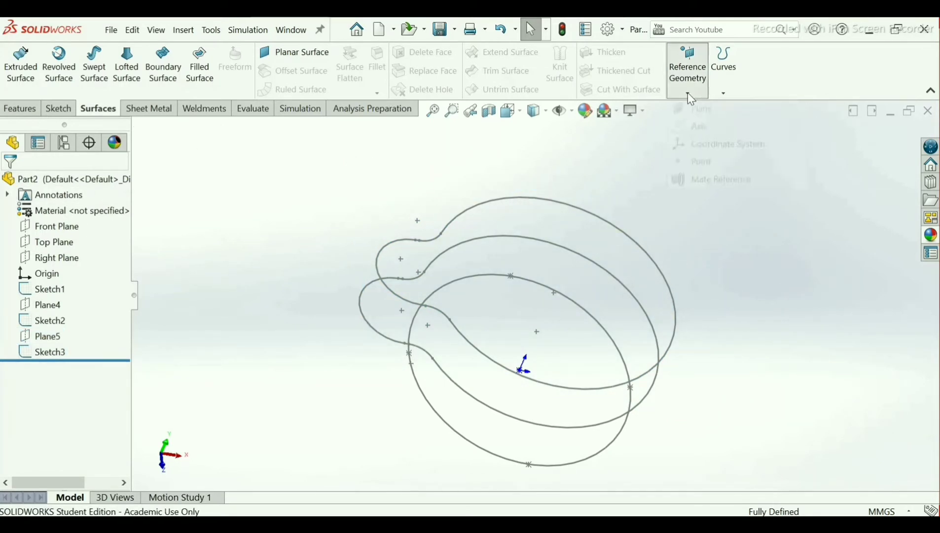
{"action": "left_click", "coordinate": [683, 108]}
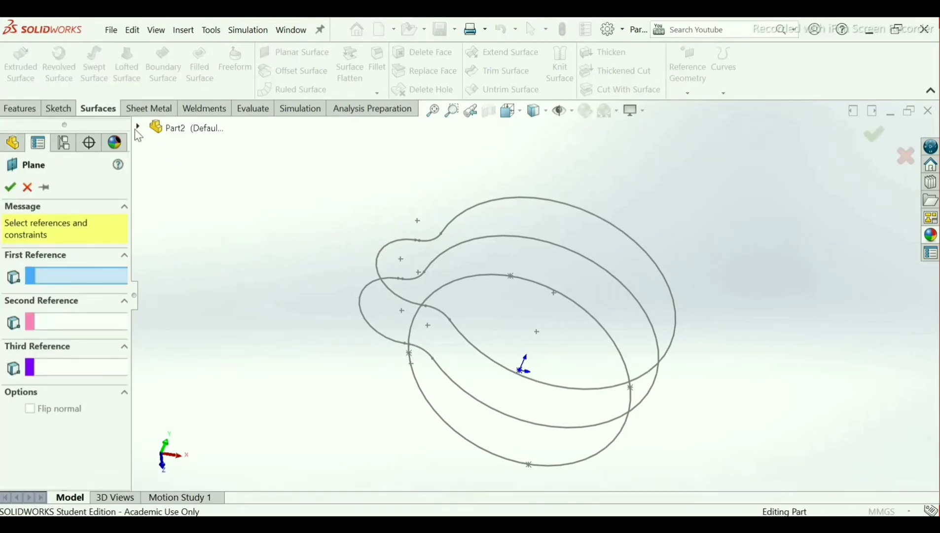
{"action": "left_click", "coordinate": [138, 127]}
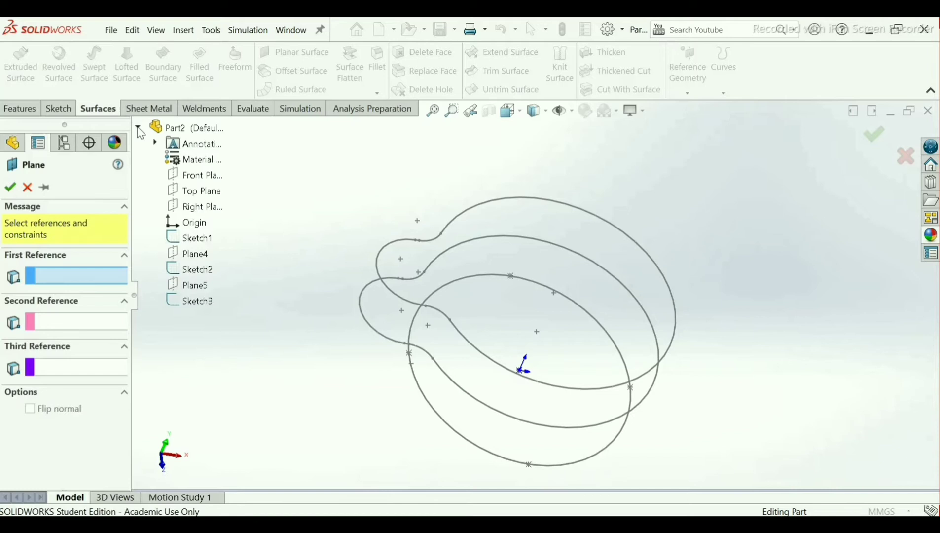
{"action": "left_click", "coordinate": [196, 194]}
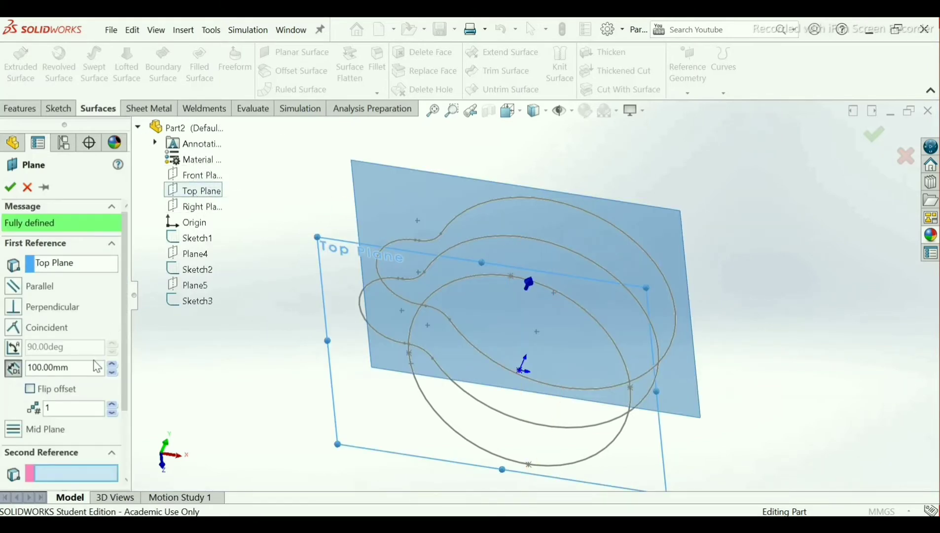
{"action": "double_click", "coordinate": [81, 368]}
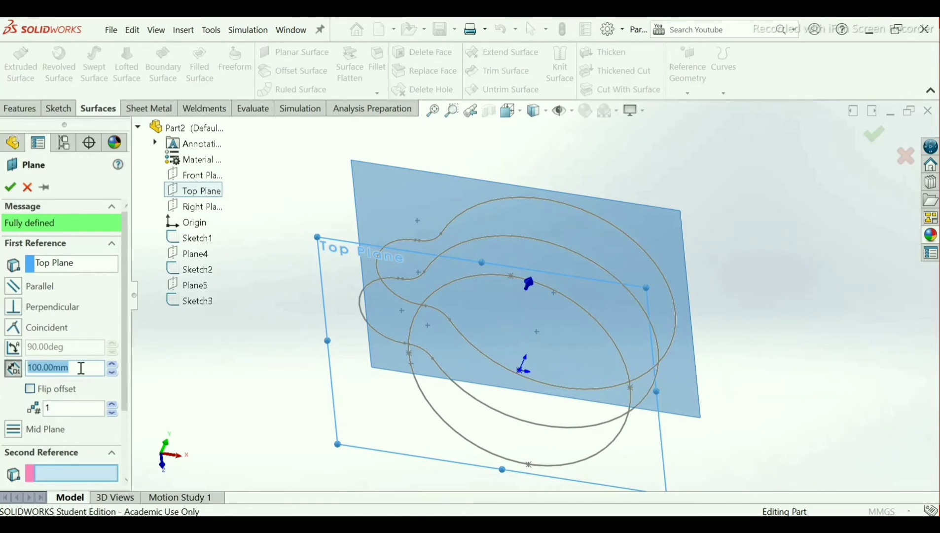
{"action": "type", "text": "160"}
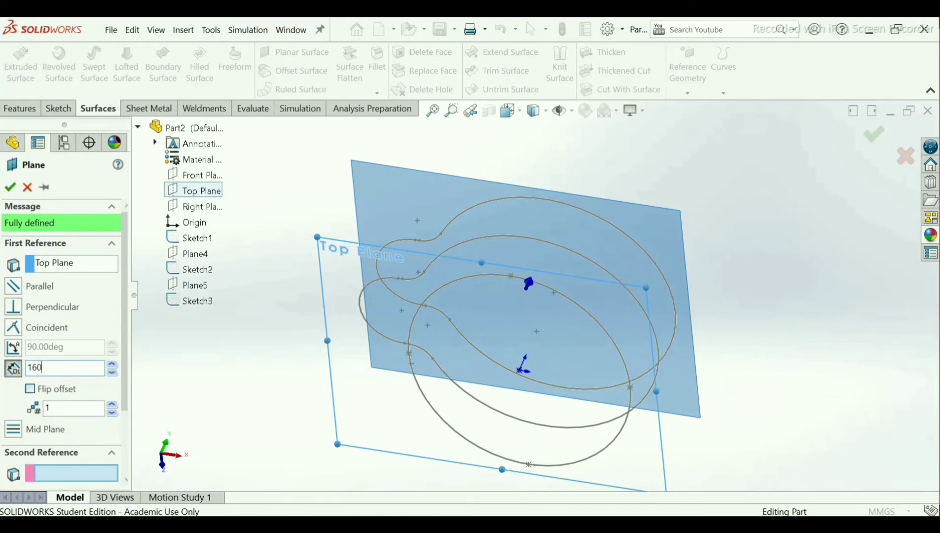
{"action": "key", "text": "Return"}
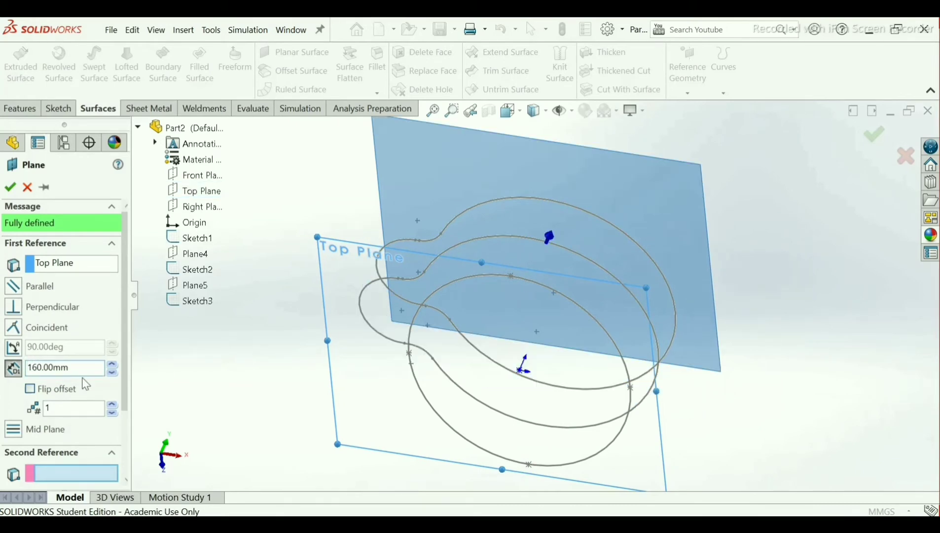
{"action": "left_click", "coordinate": [11, 188]}
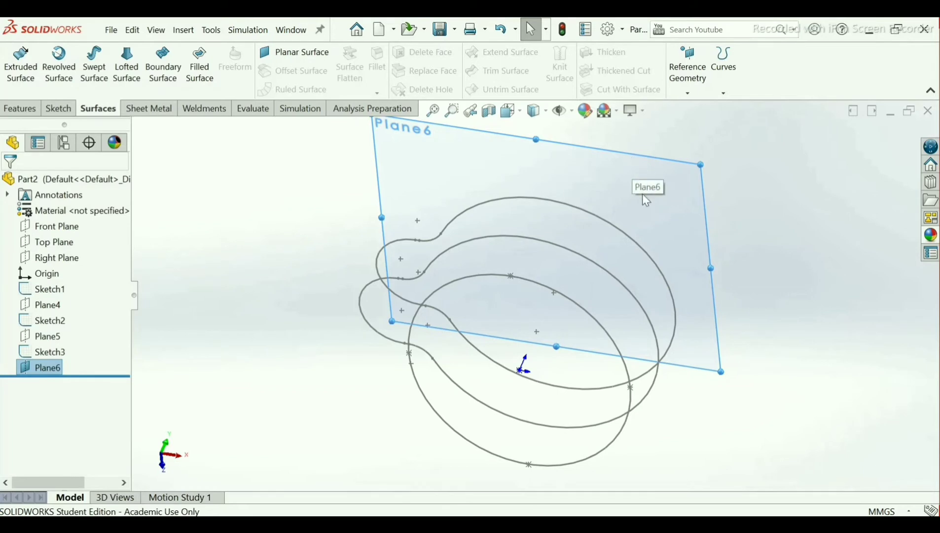
- Start a sketch on Plane6, and check the section E-E profile in the browser's PDF drawing before returning to SOLIDWORKS
{"action": "left_click", "coordinate": [663, 162]}
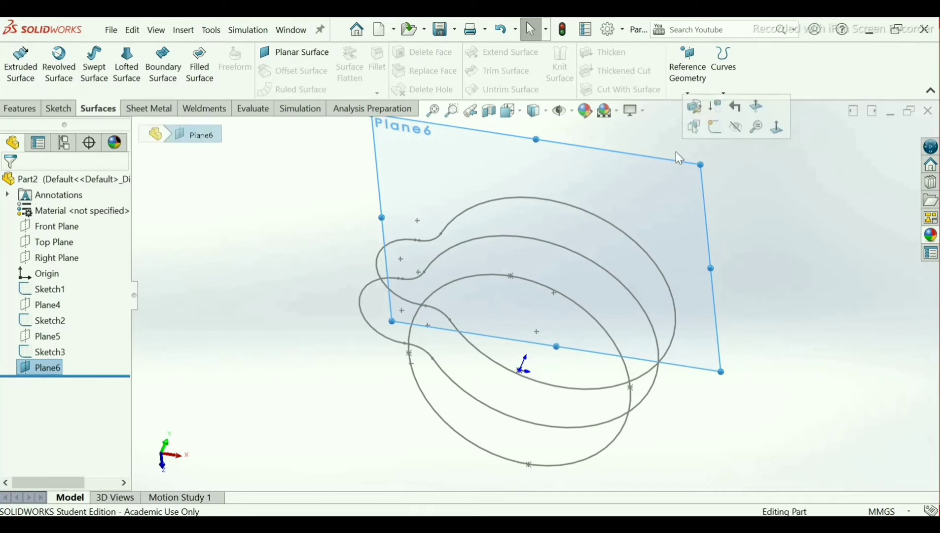
{"action": "left_click", "coordinate": [713, 127]}
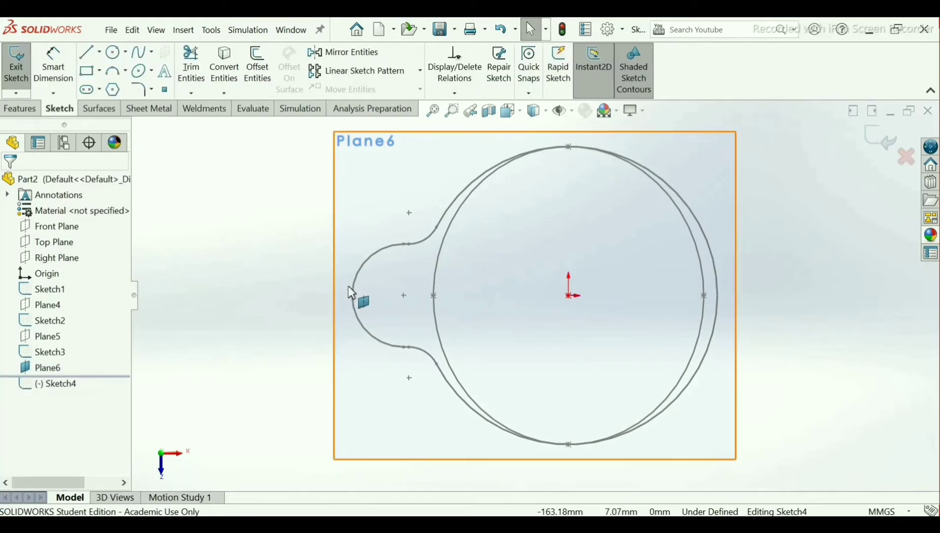
{"action": "key", "text": "alt+Tab"}
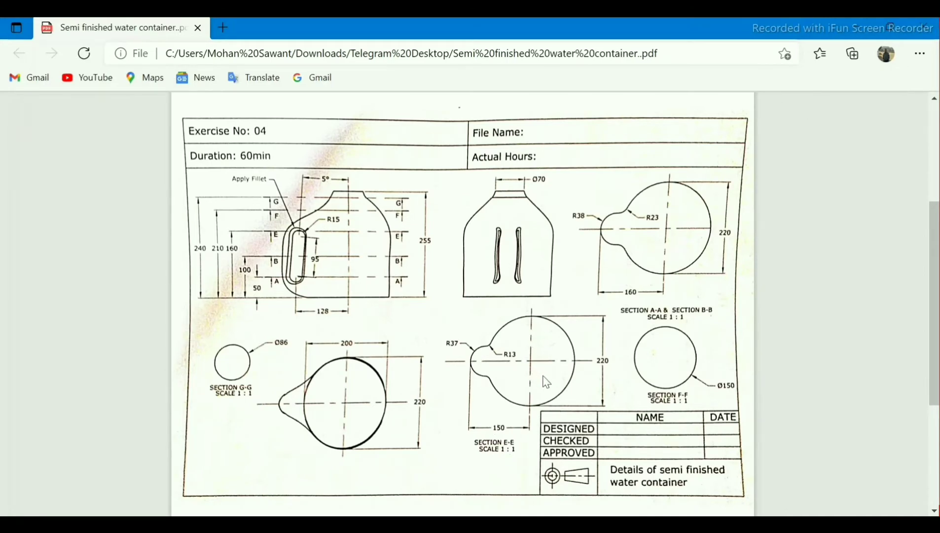
{"action": "key", "text": "alt+Tab"}
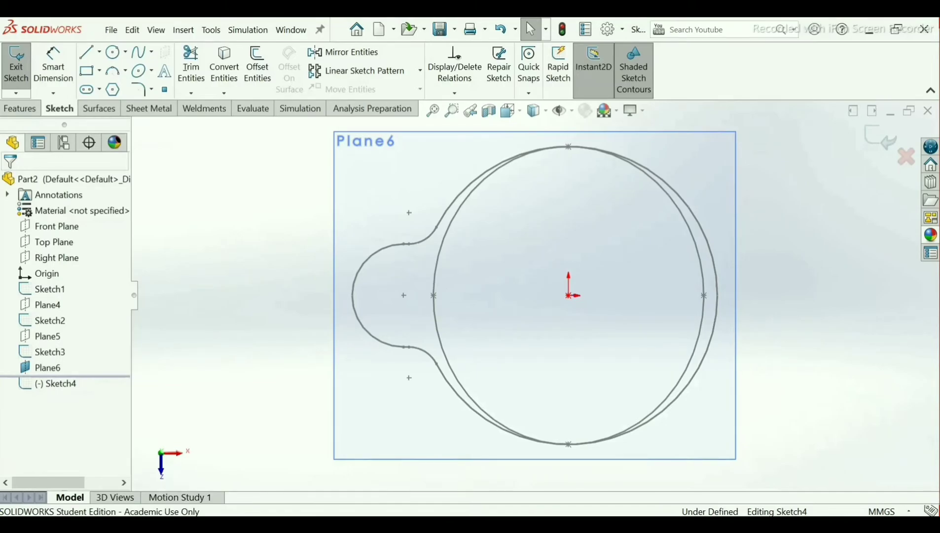
{"action": "key", "text": "alt+Tab"}
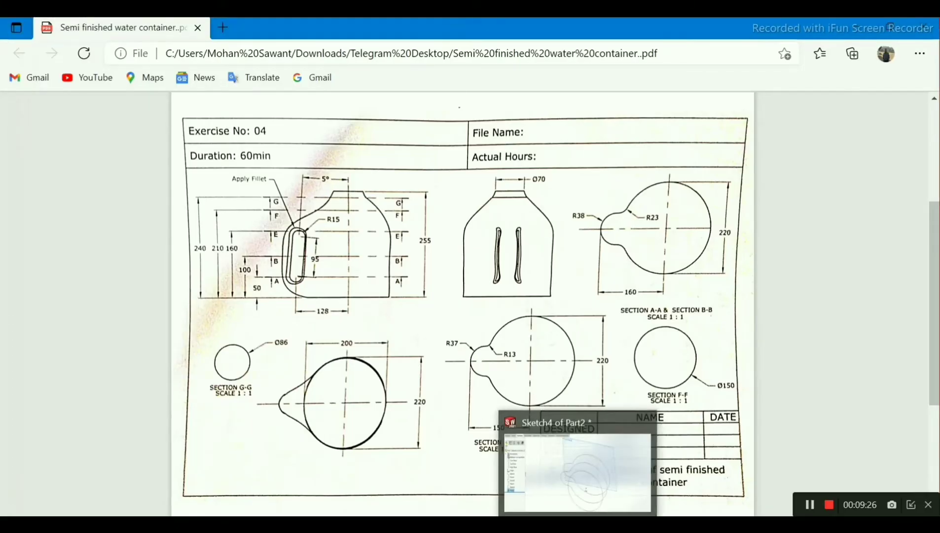
{"action": "left_click", "coordinate": [577, 524]}
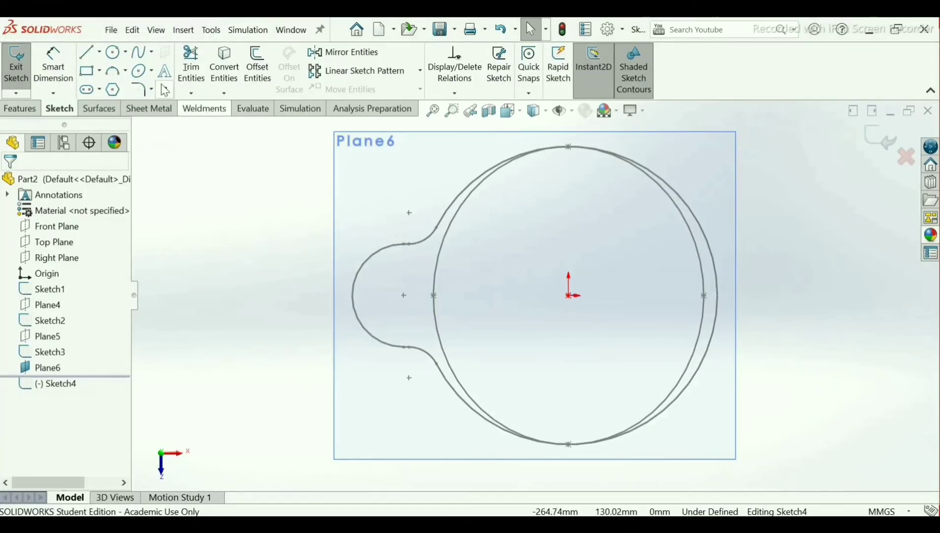
- Sketch a circle of about 98 mm radius at the origin and a circle of about 36 mm radius, centred about 176 mm away on the handle side
{"action": "left_click", "coordinate": [115, 55]}
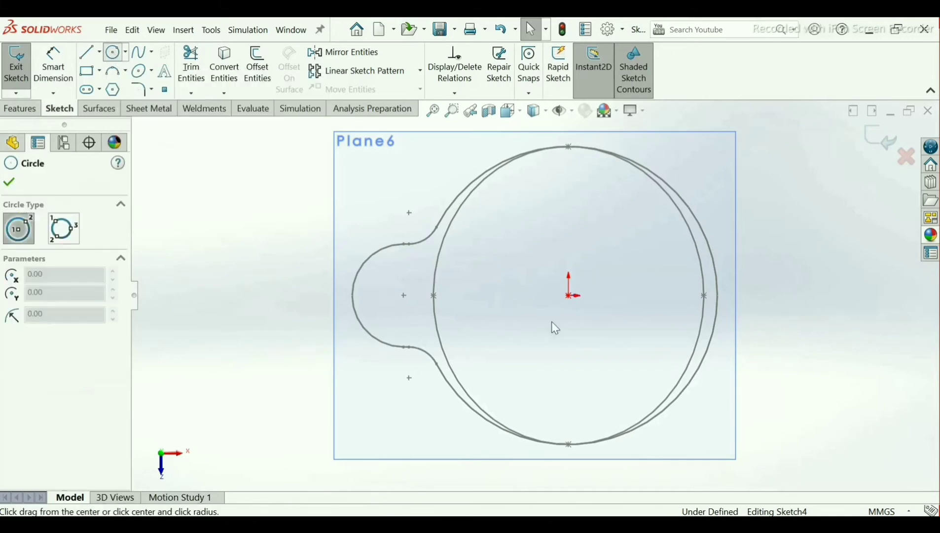
{"action": "left_click", "coordinate": [570, 296]}
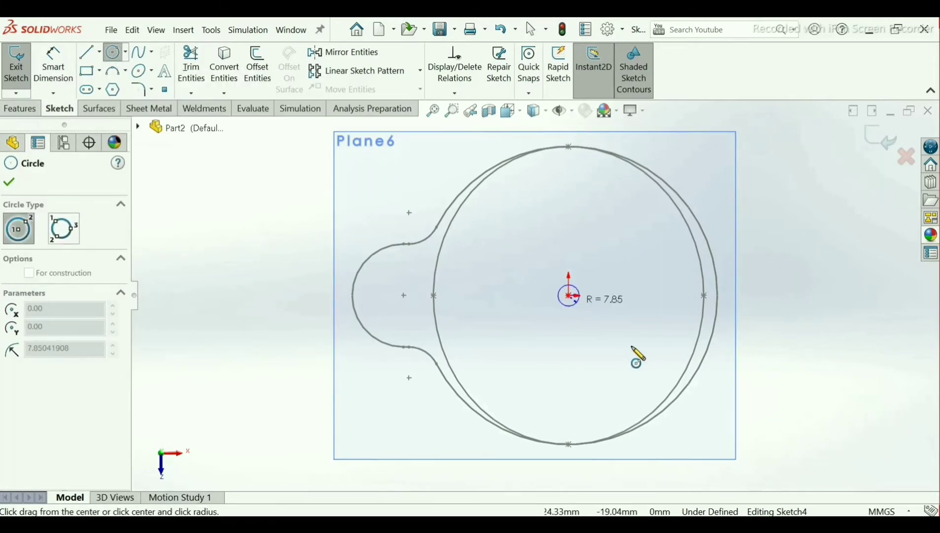
{"action": "left_click", "coordinate": [655, 399]}
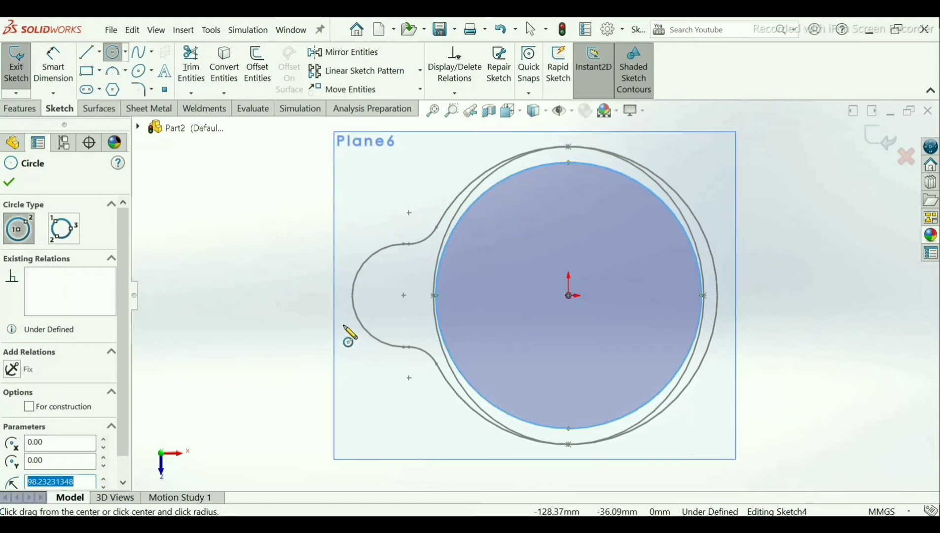
{"action": "left_click", "coordinate": [330, 295]}
{"action": "left_click", "coordinate": [350, 340]}
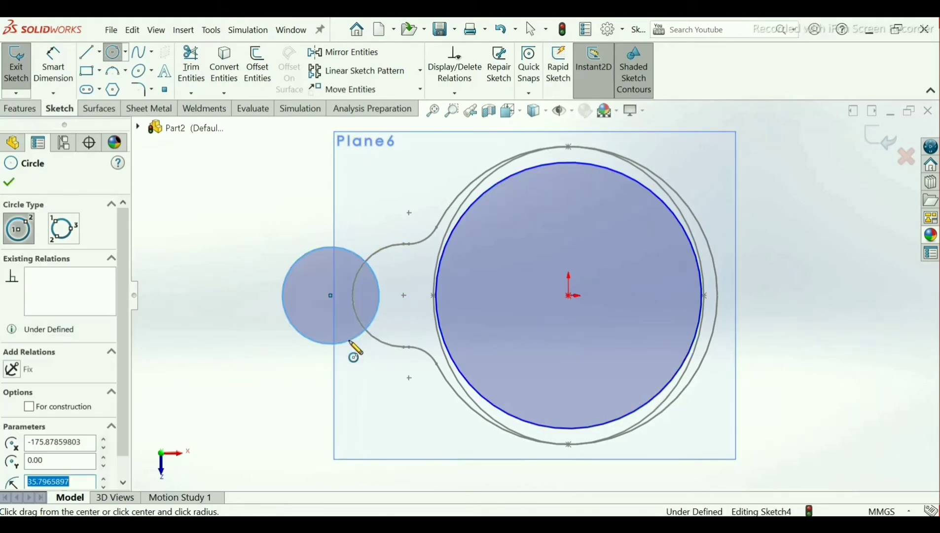
{"action": "right_click", "coordinate": [350, 341]}
{"action": "left_click", "coordinate": [368, 351]}
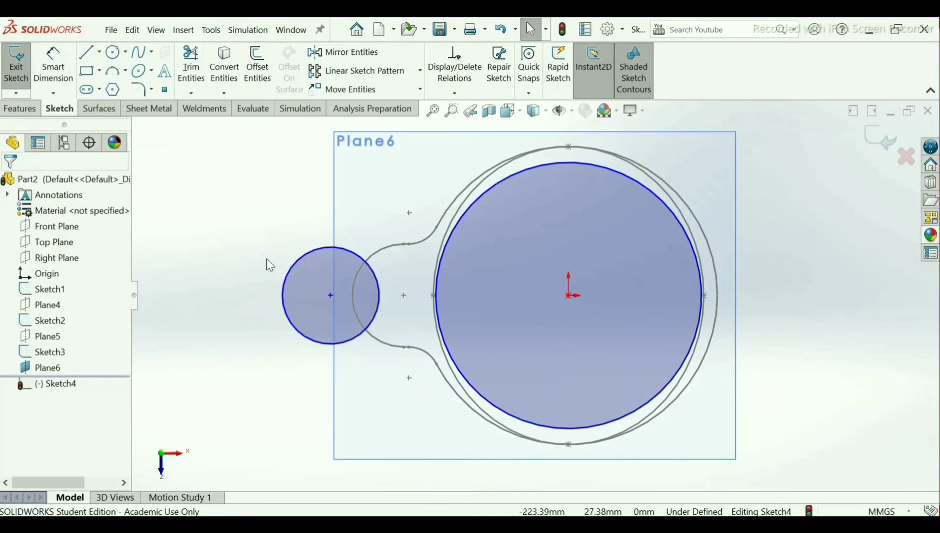
{"action": "left_click", "coordinate": [63, 75]}
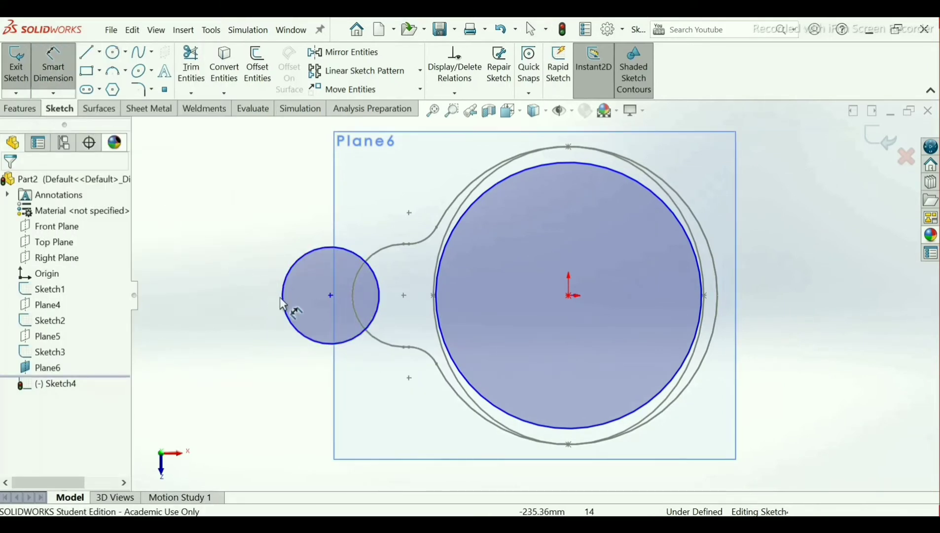
{"action": "left_click", "coordinate": [330, 295]}
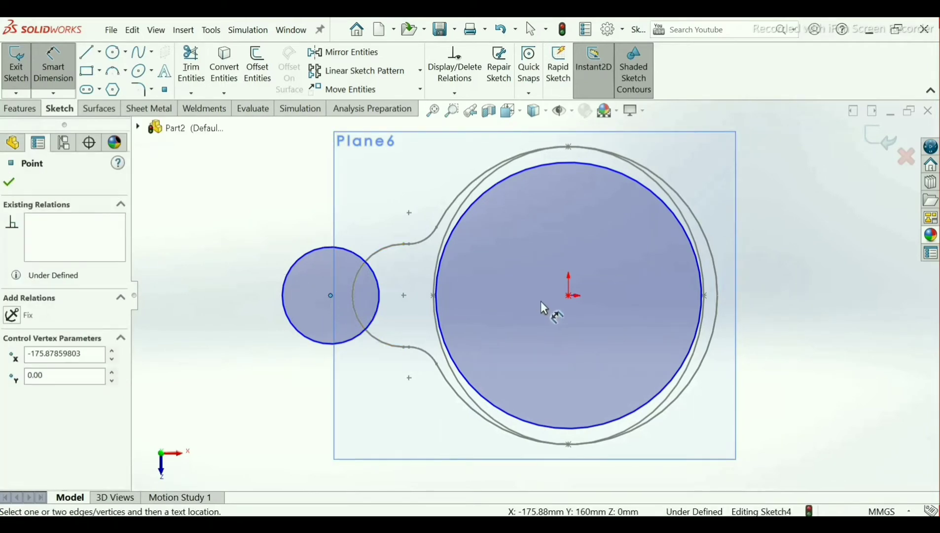
{"action": "left_click", "coordinate": [569, 296]}
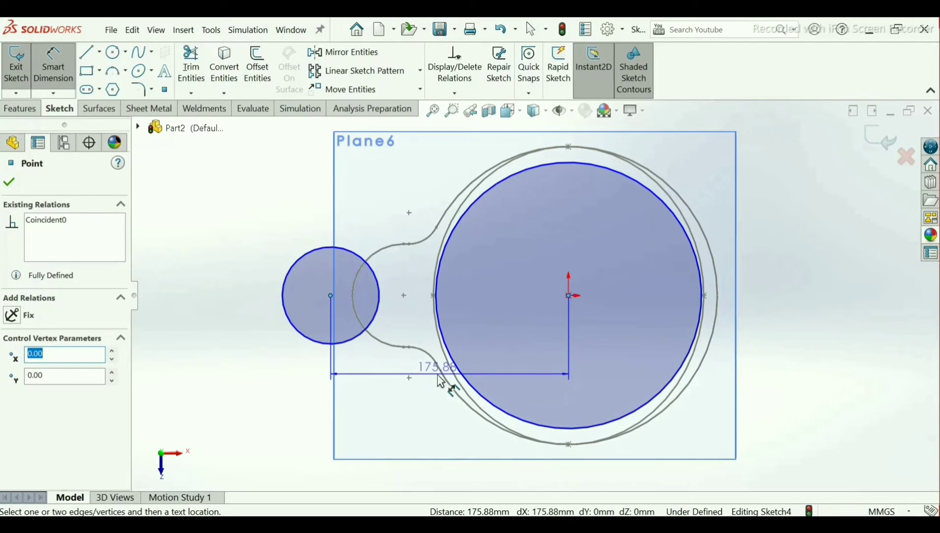
{"action": "key", "text": "Escape"}
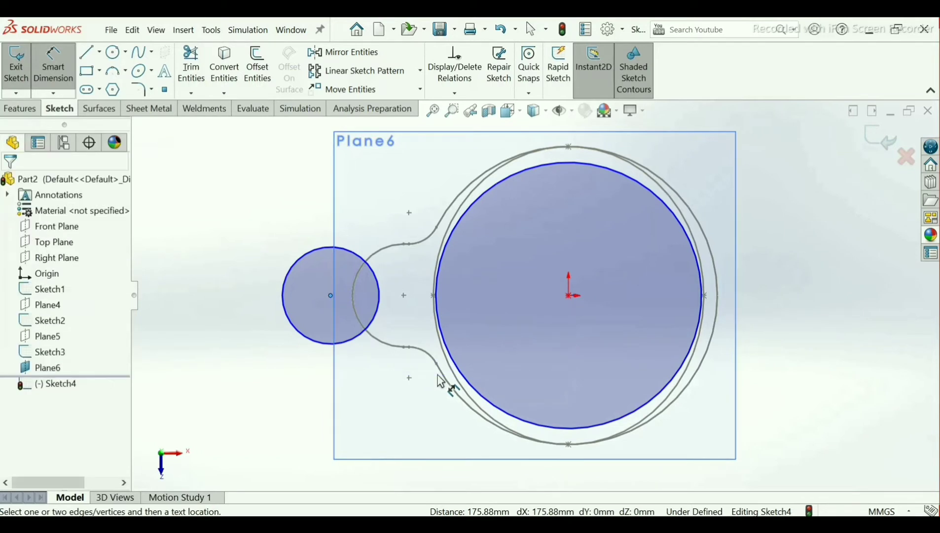
{"action": "left_click", "coordinate": [345, 342]}
{"action": "left_click", "coordinate": [458, 323]}
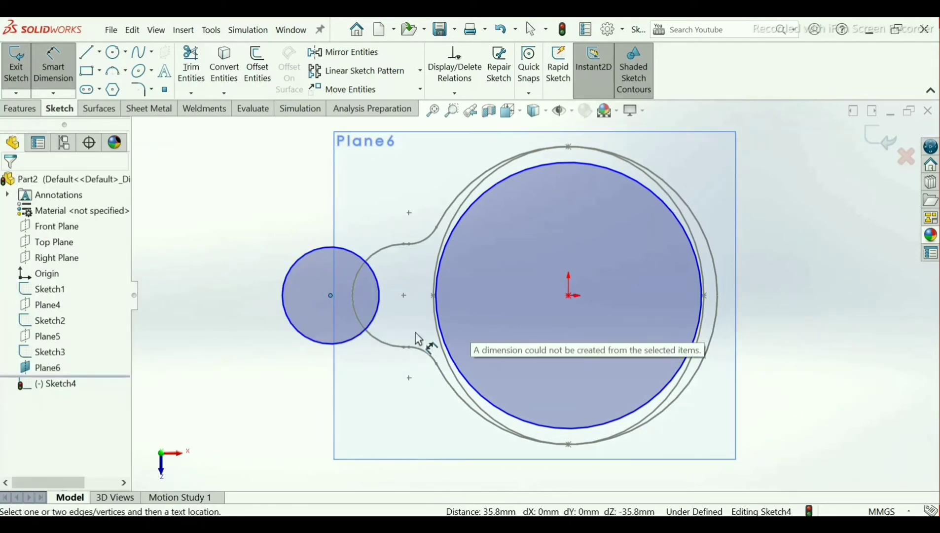
{"action": "left_click", "coordinate": [362, 335]}
{"action": "left_click", "coordinate": [494, 302]}
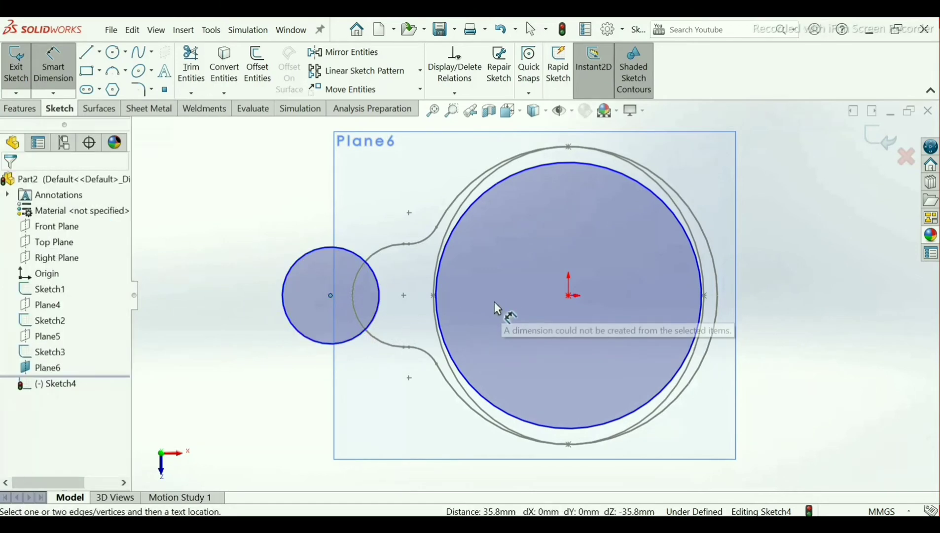
{"action": "left_click", "coordinate": [47, 87]}
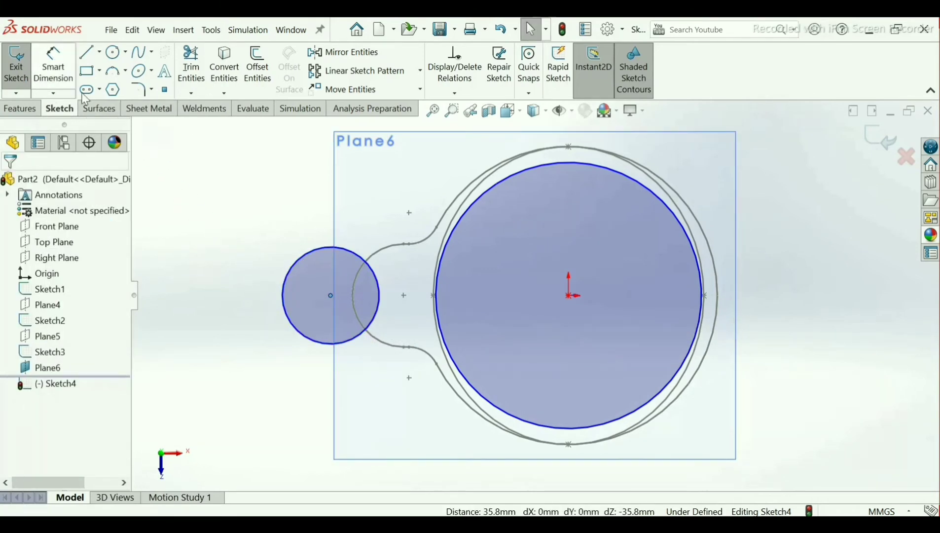
- Move the small circle's centre to about 139 mm from the origin and dimension the horizontal distance between the circle and the origin
{"action": "left_click_drag", "start_coordinate": [330, 295], "coordinate": [380, 301]}
{"action": "left_click", "coordinate": [65, 74]}
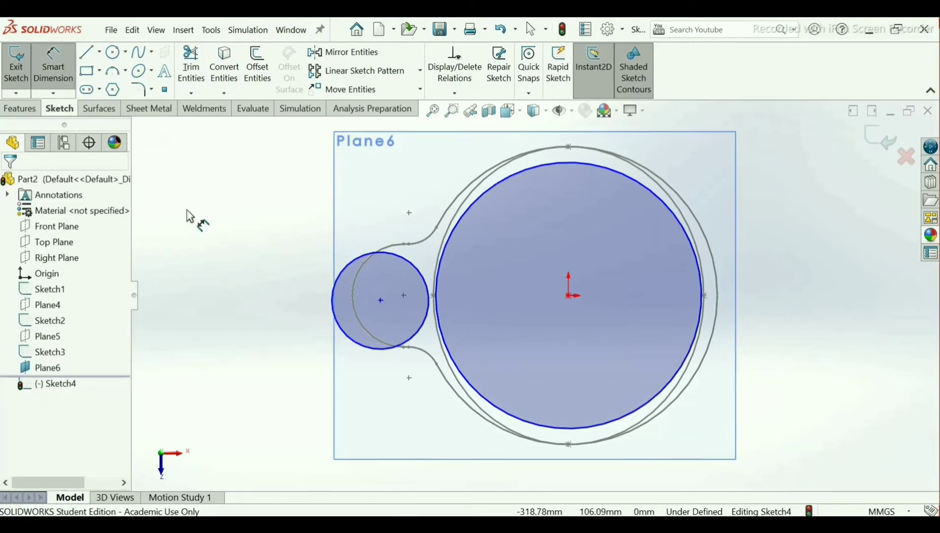
{"action": "left_click", "coordinate": [395, 347]}
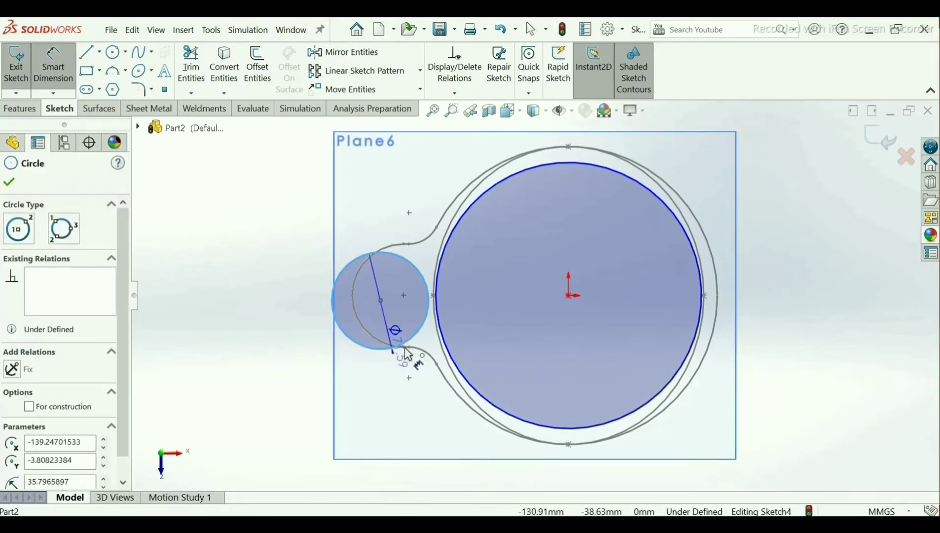
{"action": "left_click", "coordinate": [569, 296]}
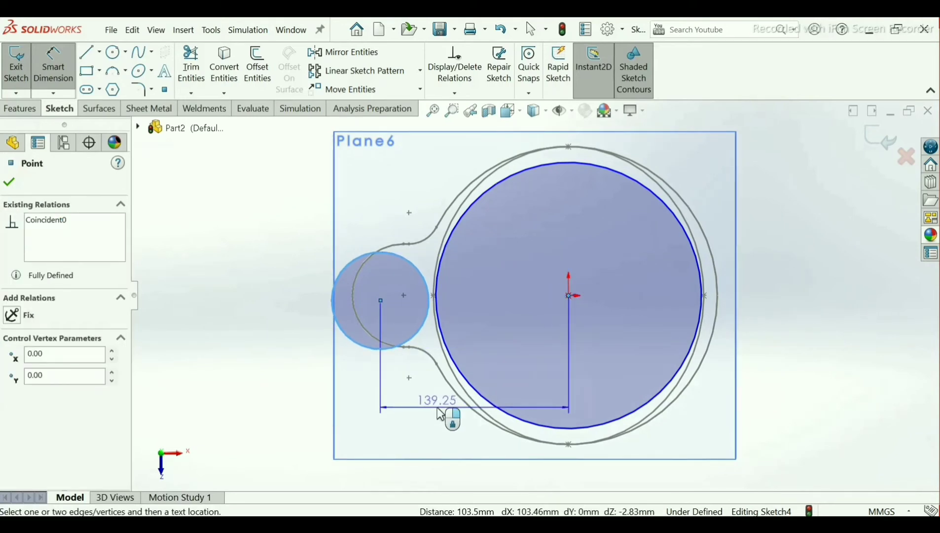
{"action": "left_click", "coordinate": [440, 413]}
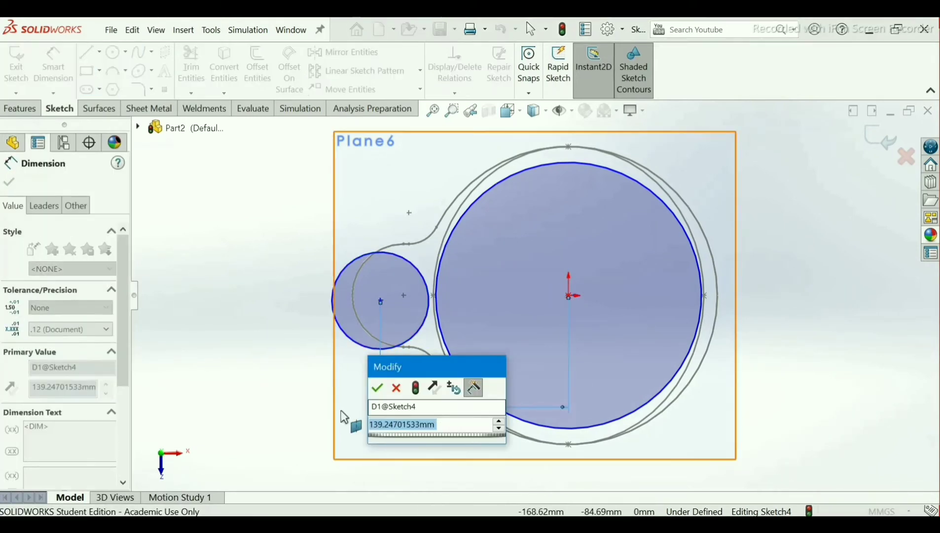
{"action": "left_click", "coordinate": [381, 389]}
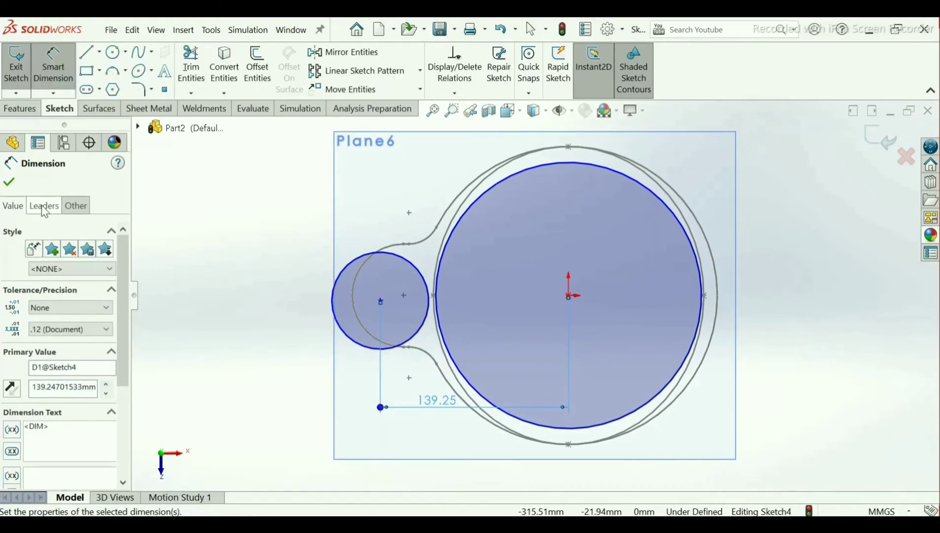
- Set the horizontal dimension's first arc condition to Max and the distance from the small circle's far edge to the origin to 150 mm
{"action": "scroll", "coordinate": [118, 269], "scroll_direction": "down", "scroll_amount": 6}
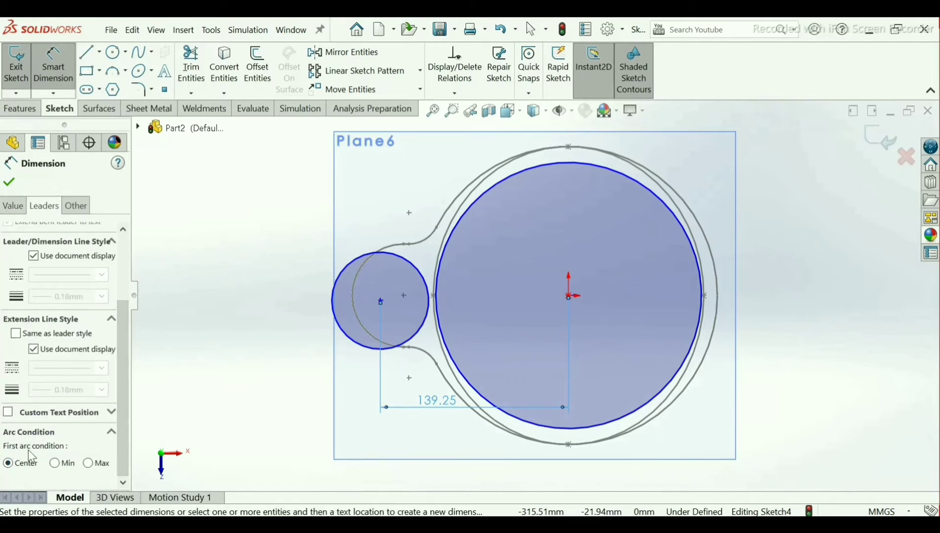
{"action": "left_click", "coordinate": [89, 463]}
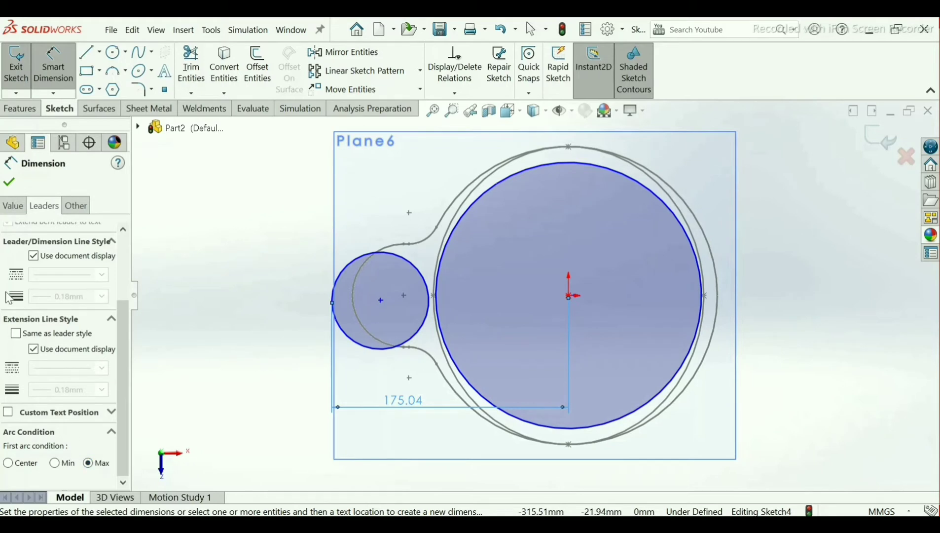
{"action": "left_click", "coordinate": [9, 183]}
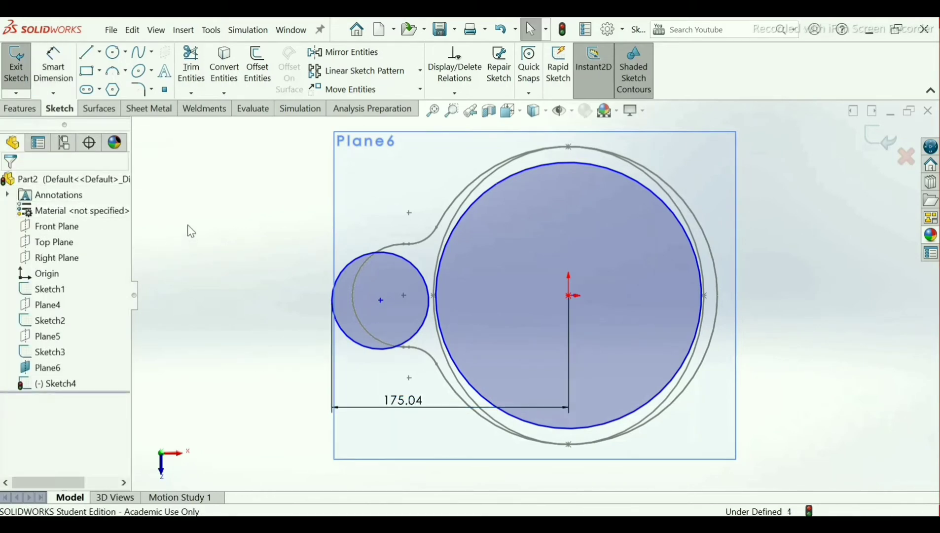
{"action": "double_click", "coordinate": [393, 409]}
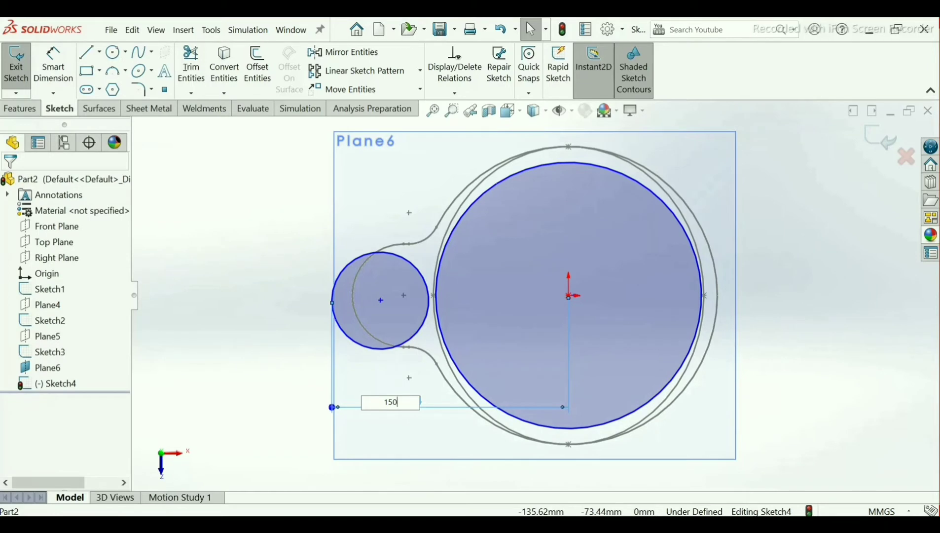
{"action": "key", "text": "Return"}
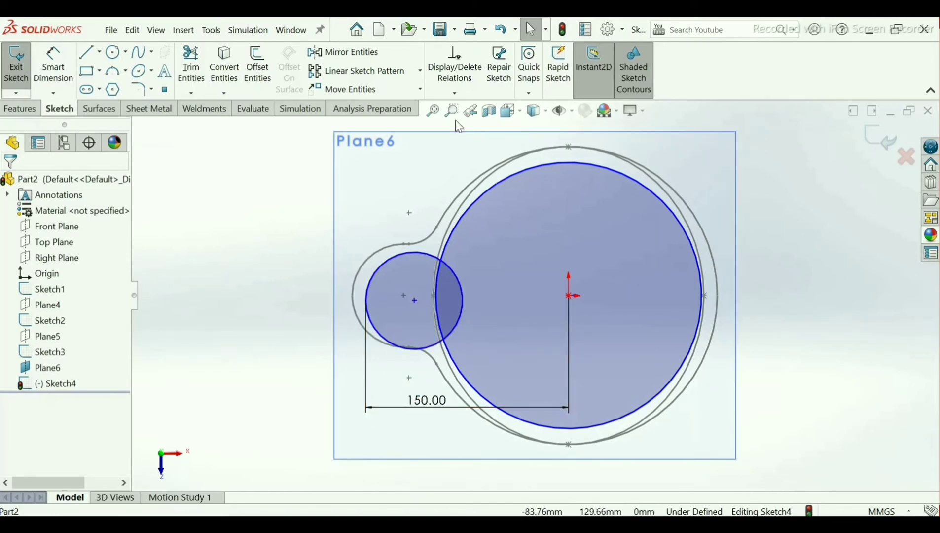
- Add a Horizontal relation between the small circle's centre and the large circle's centre at the origin
{"action": "left_click", "coordinate": [457, 89]}
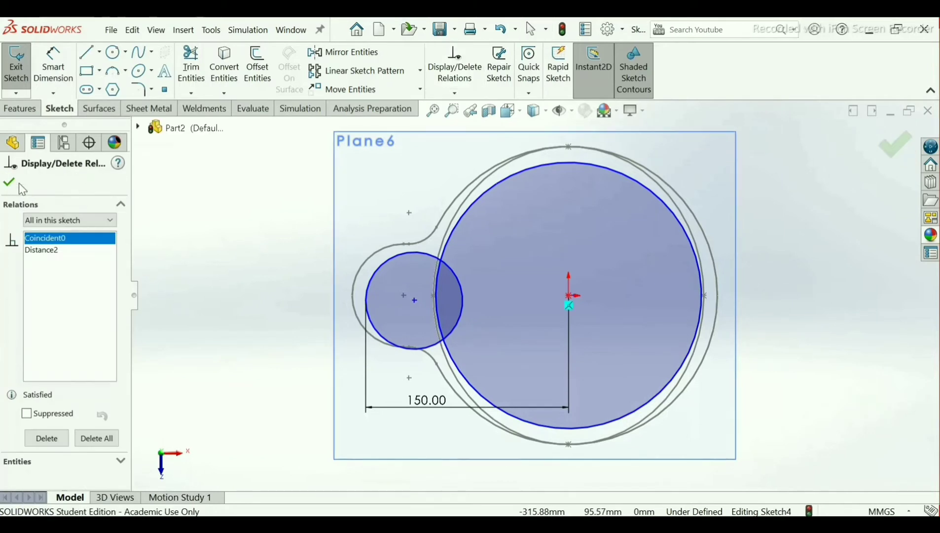
{"action": "left_click", "coordinate": [10, 183]}
{"action": "left_click", "coordinate": [453, 92]}
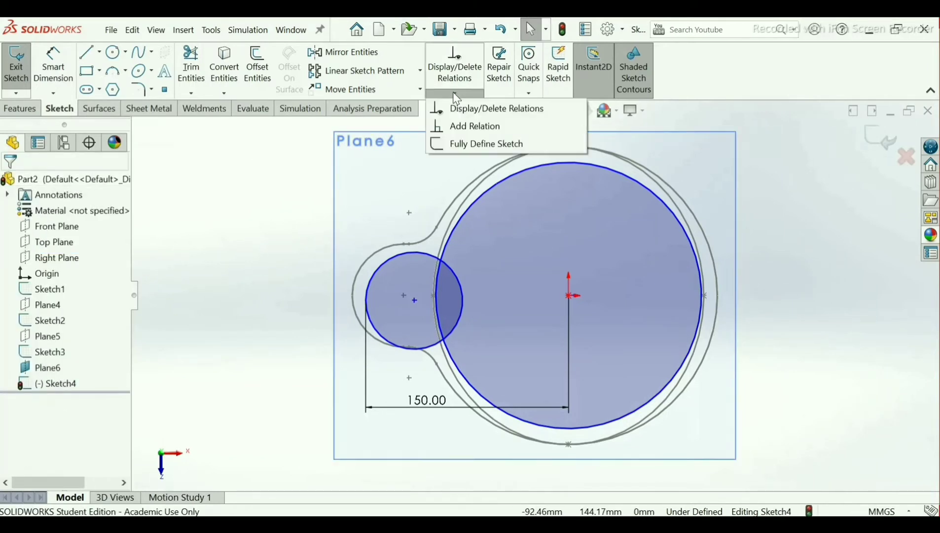
{"action": "left_click", "coordinate": [454, 127]}
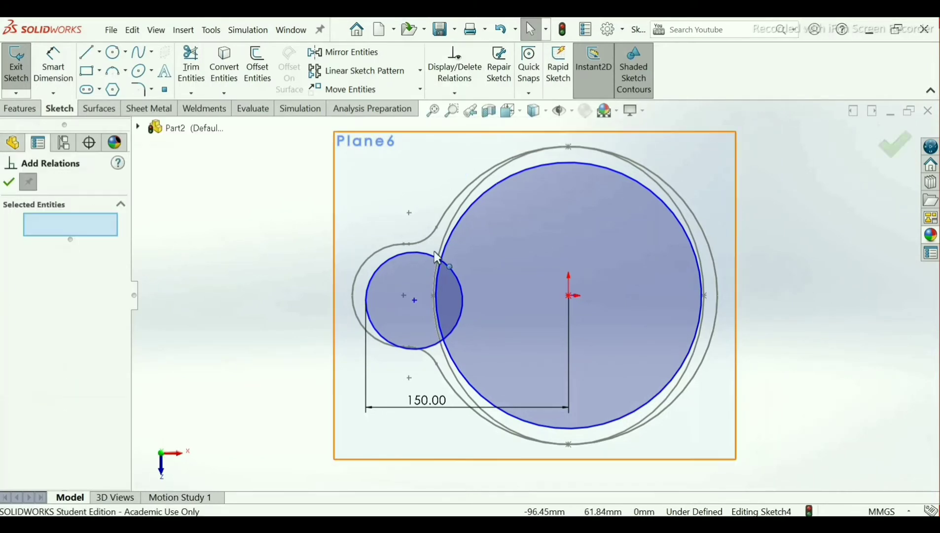
{"action": "left_click", "coordinate": [414, 300]}
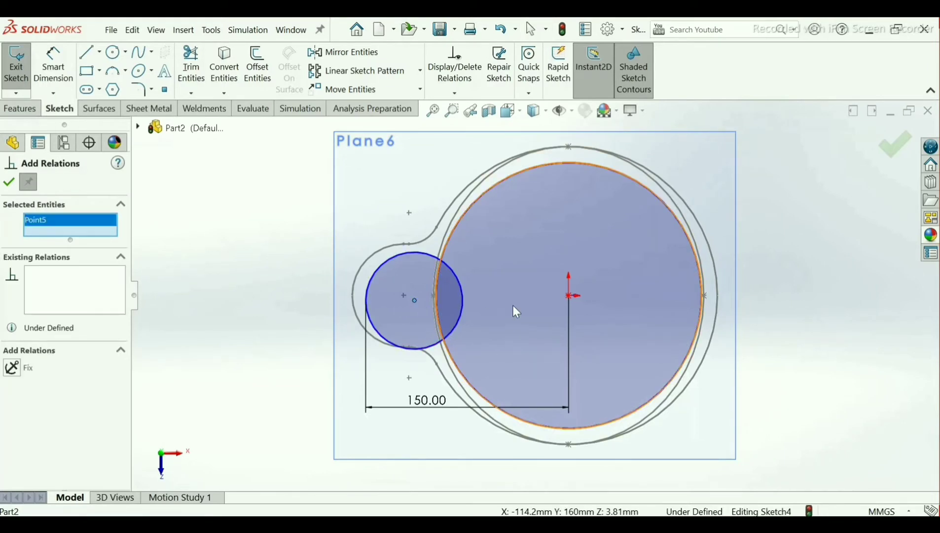
{"action": "left_click", "coordinate": [567, 295]}
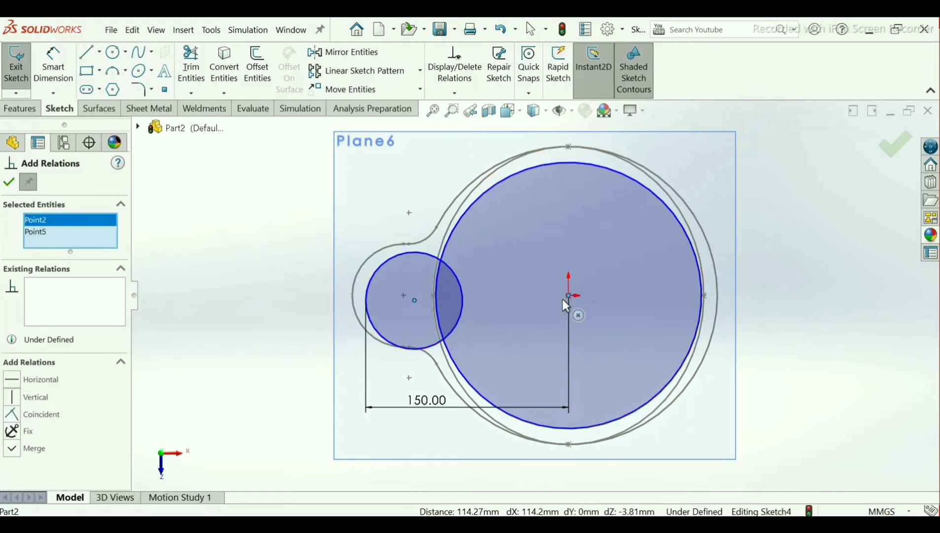
{"action": "left_click", "coordinate": [21, 384]}
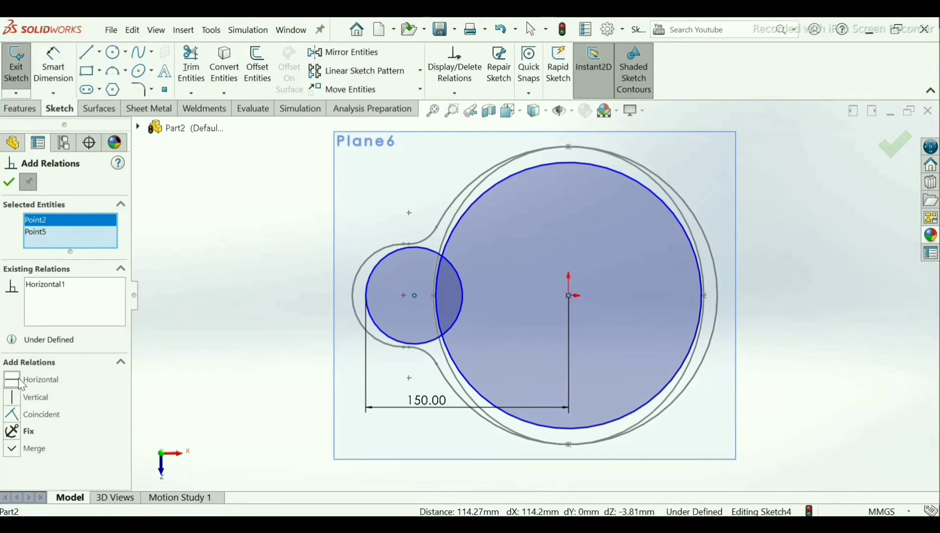
{"action": "left_click", "coordinate": [10, 183]}
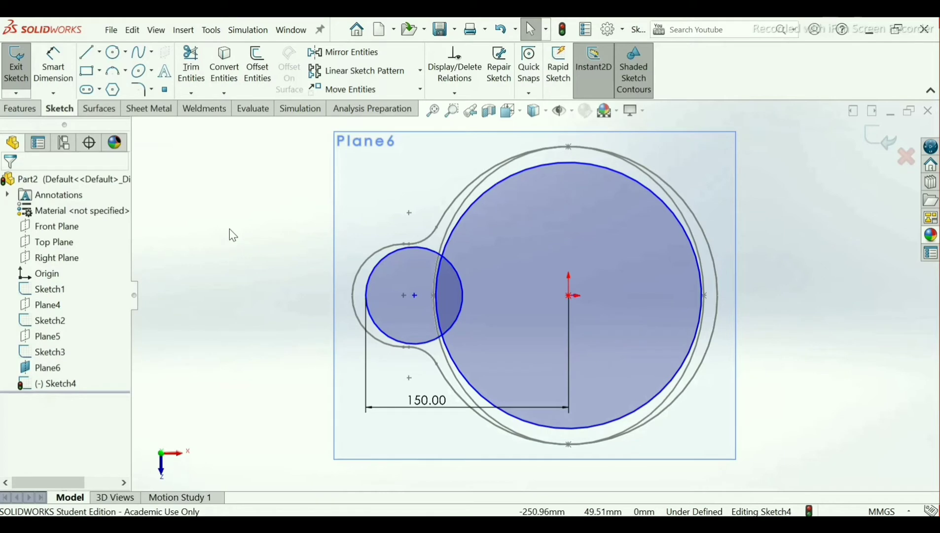
- Dimension the small circle's diameter, placing the dimension on the circle's outer side and keeping its drawn size
{"action": "left_click", "coordinate": [52, 71]}
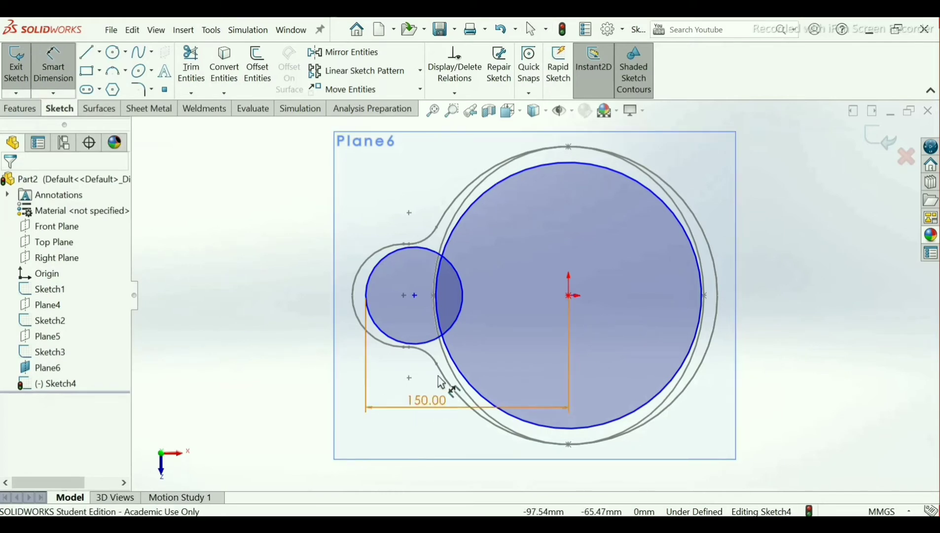
{"action": "left_click", "coordinate": [59, 70]}
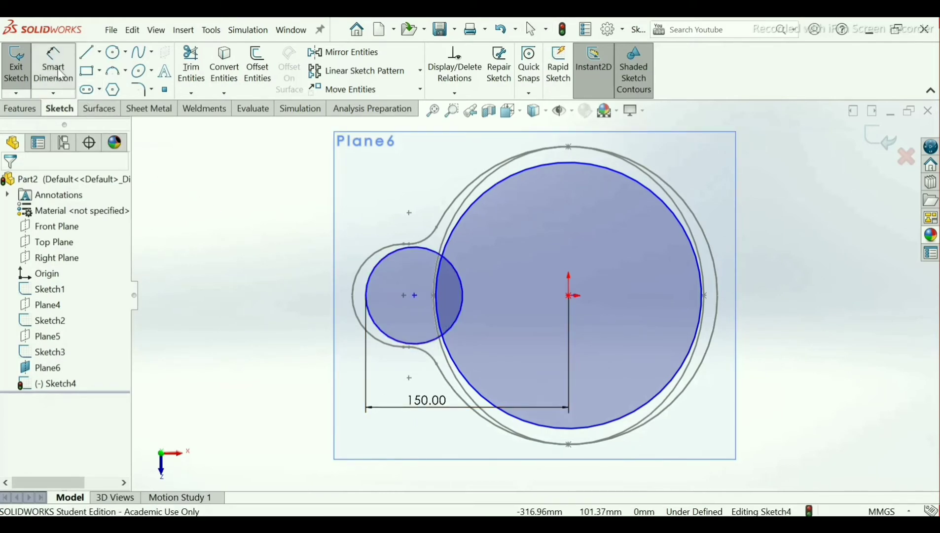
{"action": "left_click", "coordinate": [59, 72]}
{"action": "left_click", "coordinate": [437, 337]}
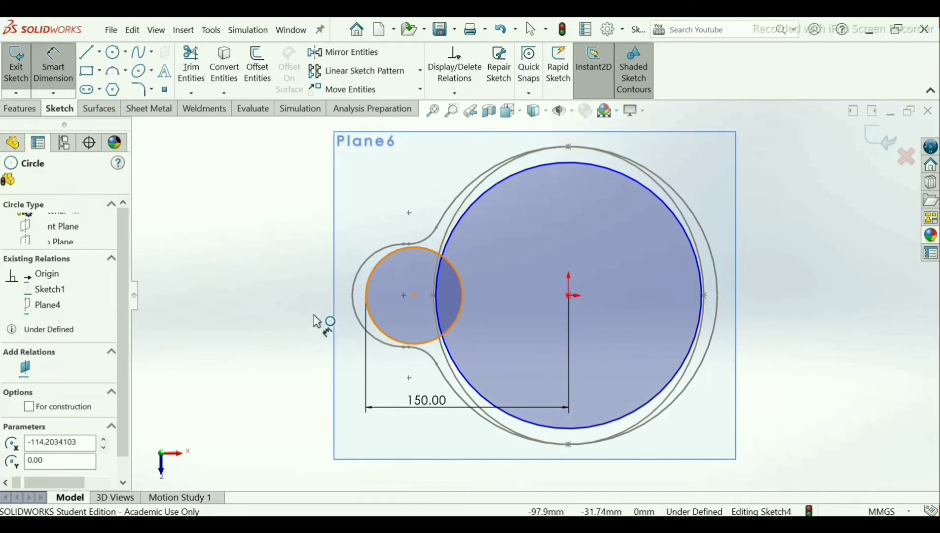
{"action": "left_click", "coordinate": [324, 305]}
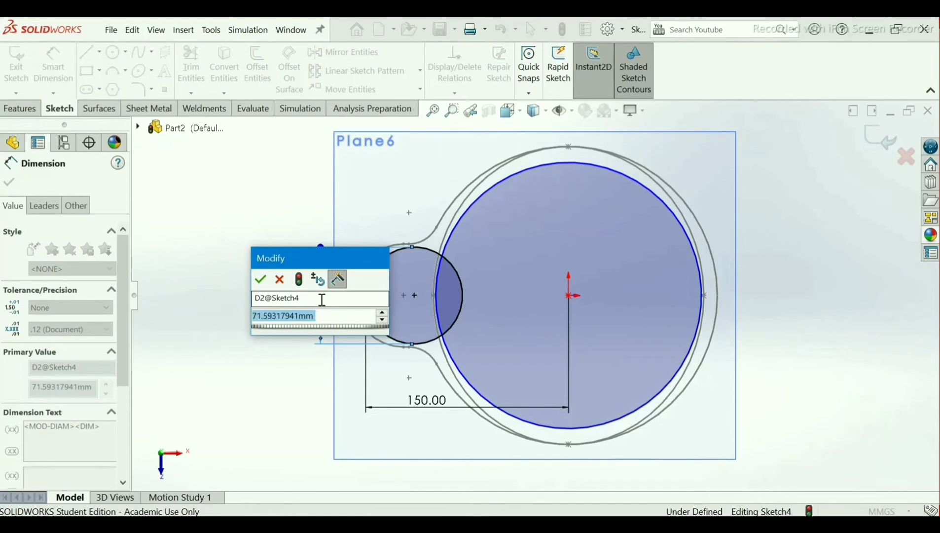
{"action": "left_click", "coordinate": [261, 279]}
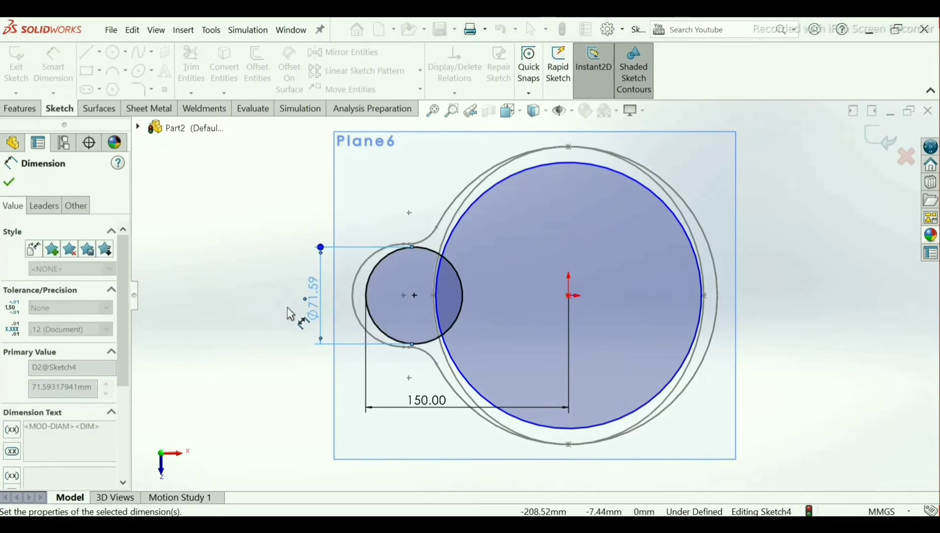
- Change the small circle's linear diameter dimension to display as a radius
{"action": "right_click", "coordinate": [317, 302]}
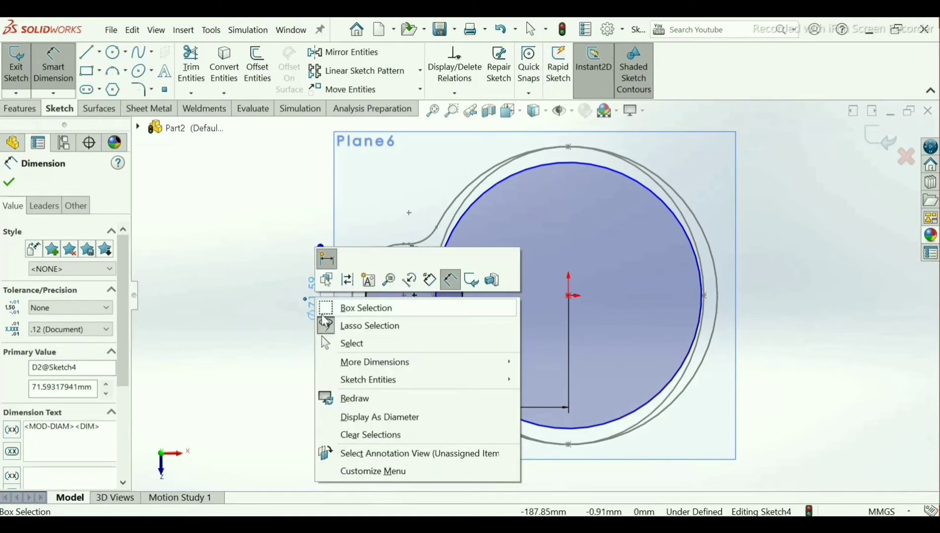
{"action": "left_click", "coordinate": [278, 296]}
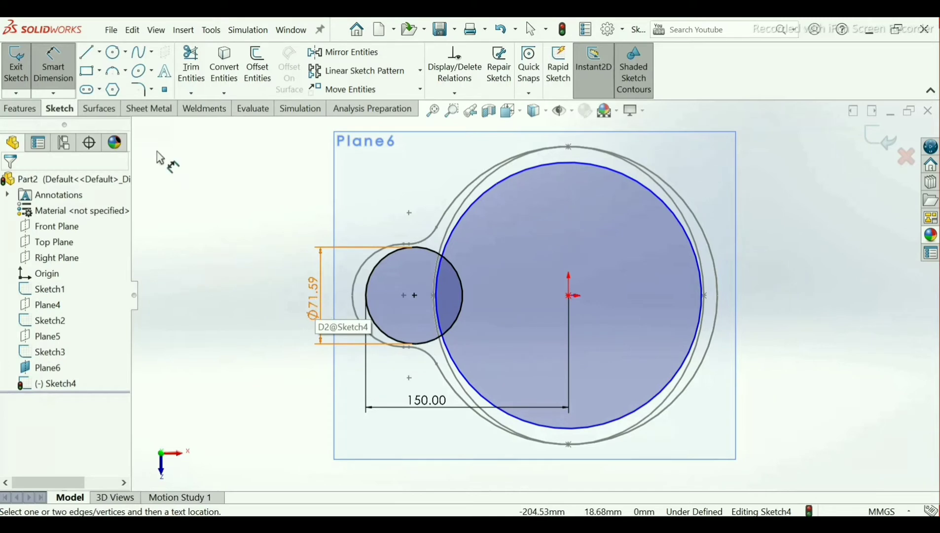
{"action": "left_click", "coordinate": [53, 66]}
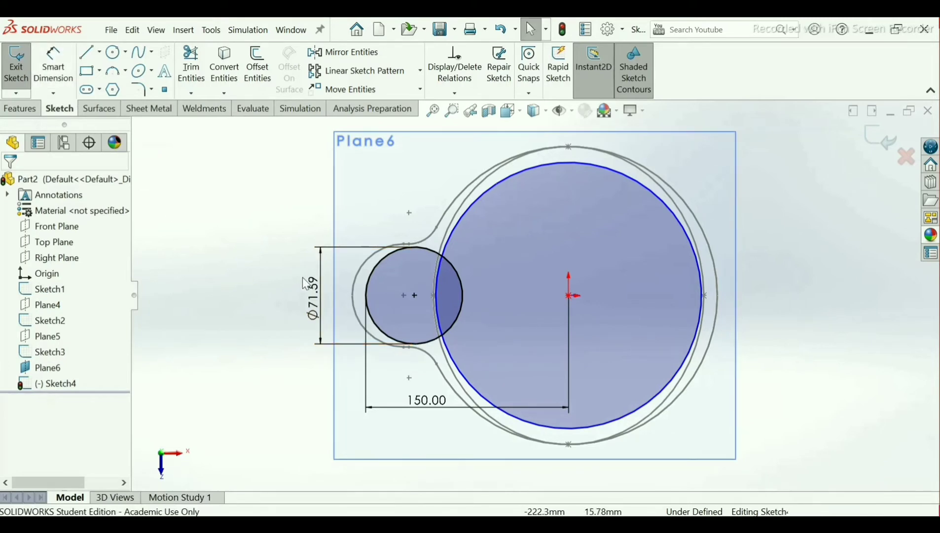
{"action": "left_click", "coordinate": [320, 310]}
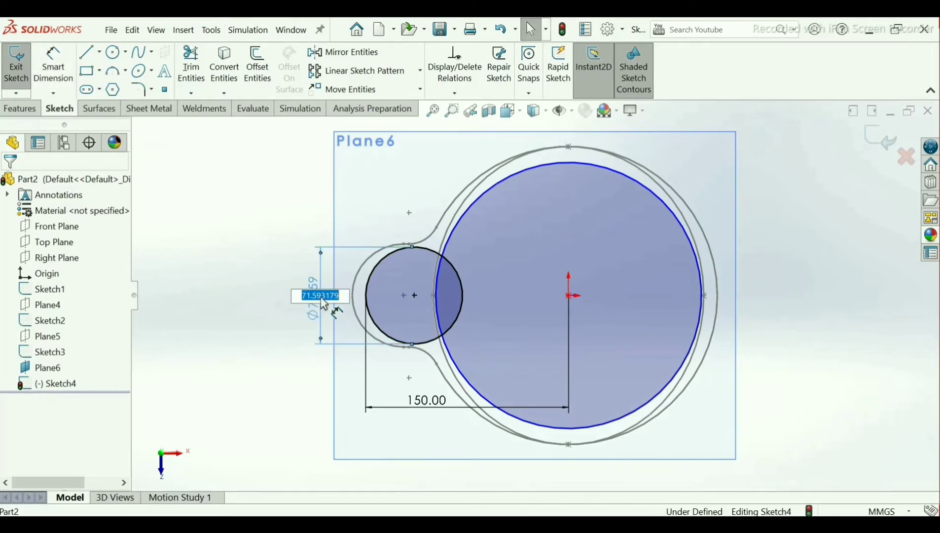
{"action": "right_click", "coordinate": [319, 340]}
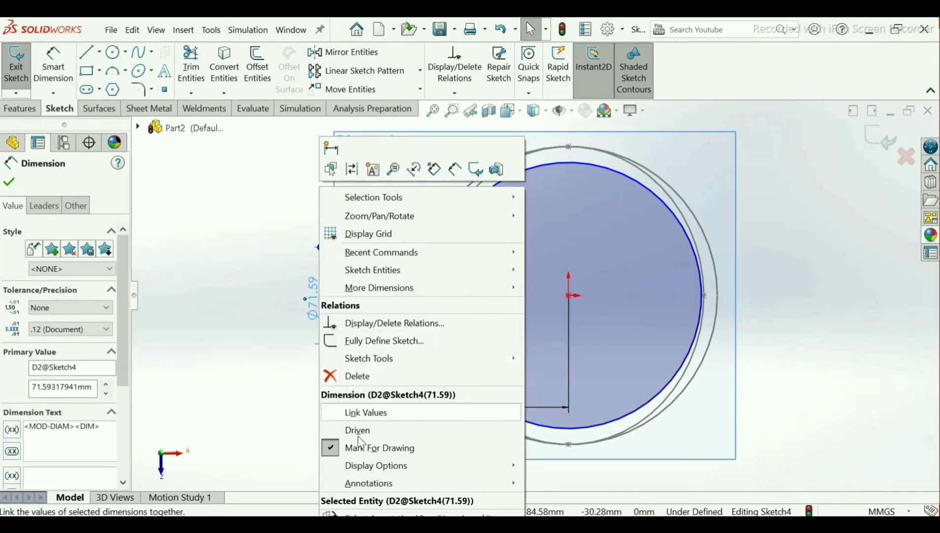
{"action": "mouse_move", "coordinate": [372, 472]}
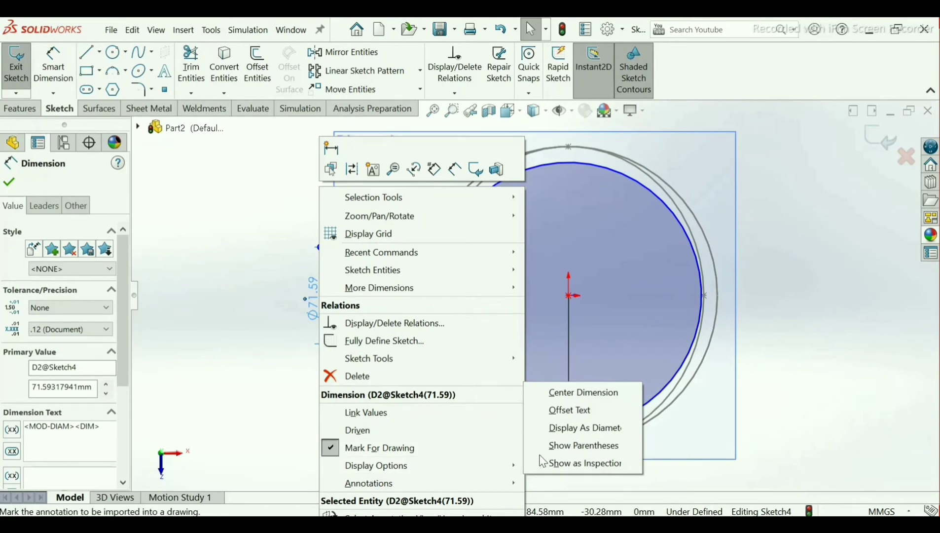
{"action": "left_click", "coordinate": [570, 437]}
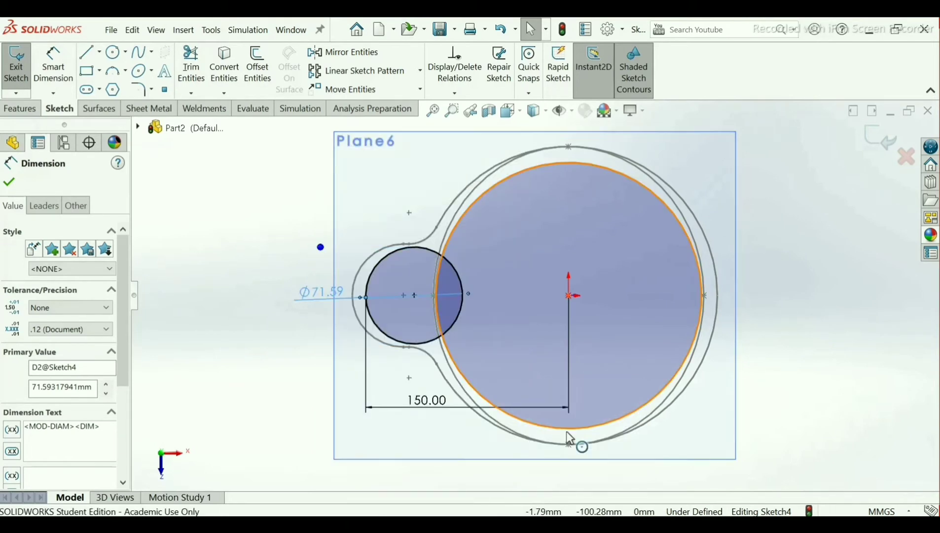
{"action": "right_click", "coordinate": [335, 294]}
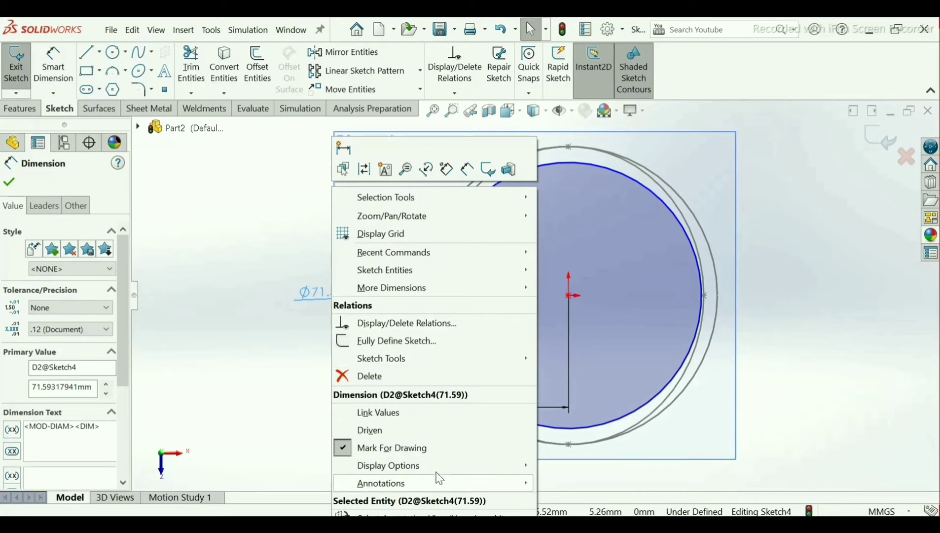
{"action": "mouse_move", "coordinate": [442, 471]}
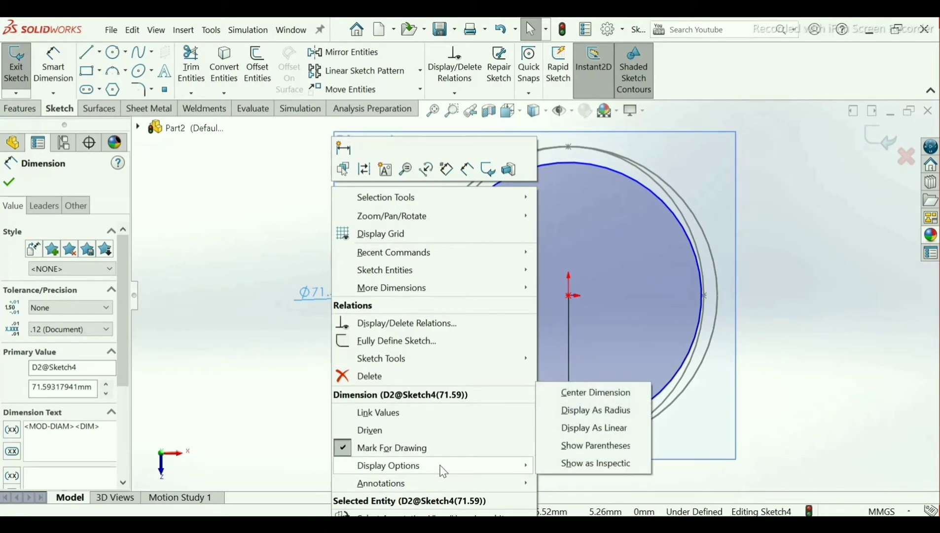
{"action": "left_click", "coordinate": [574, 413]}
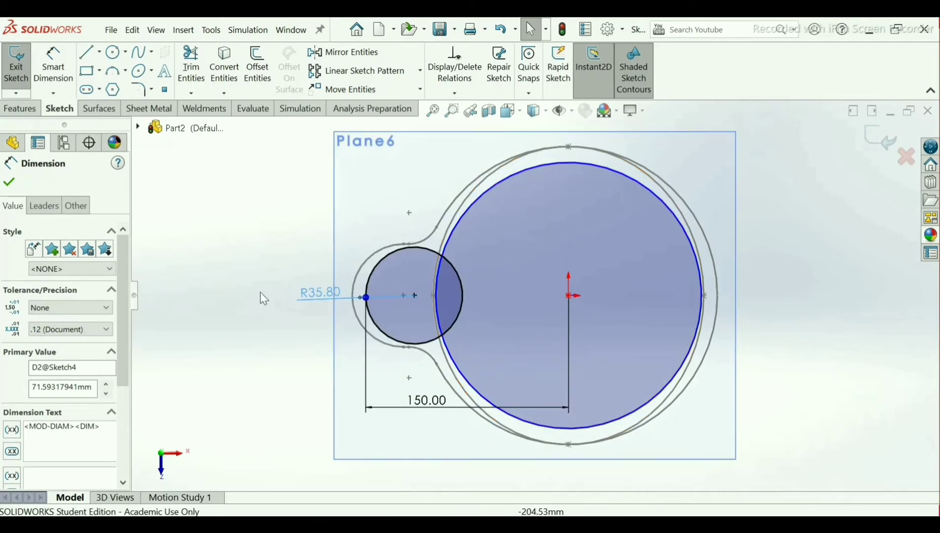
- Set the small circle's radius to 37 mm
{"action": "double_click", "coordinate": [319, 293]}
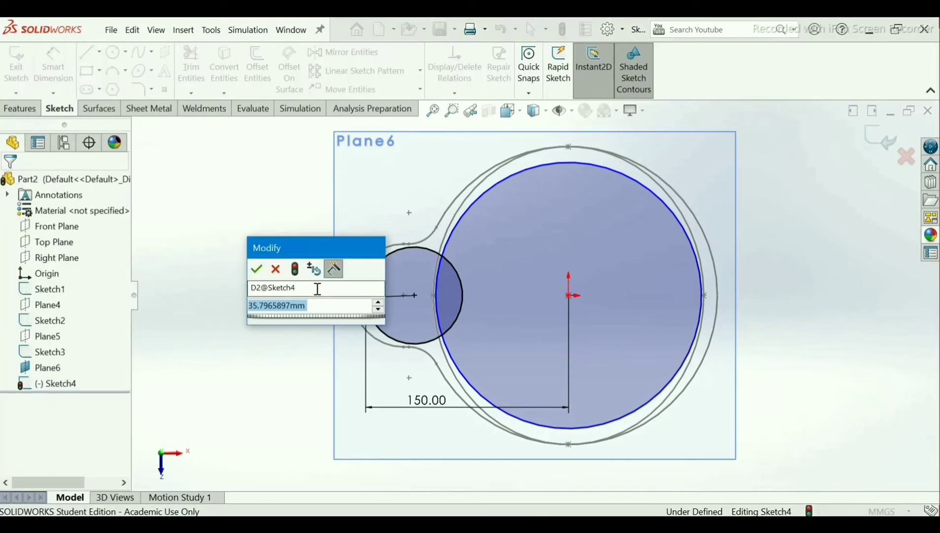
{"action": "type", "text": "37"}
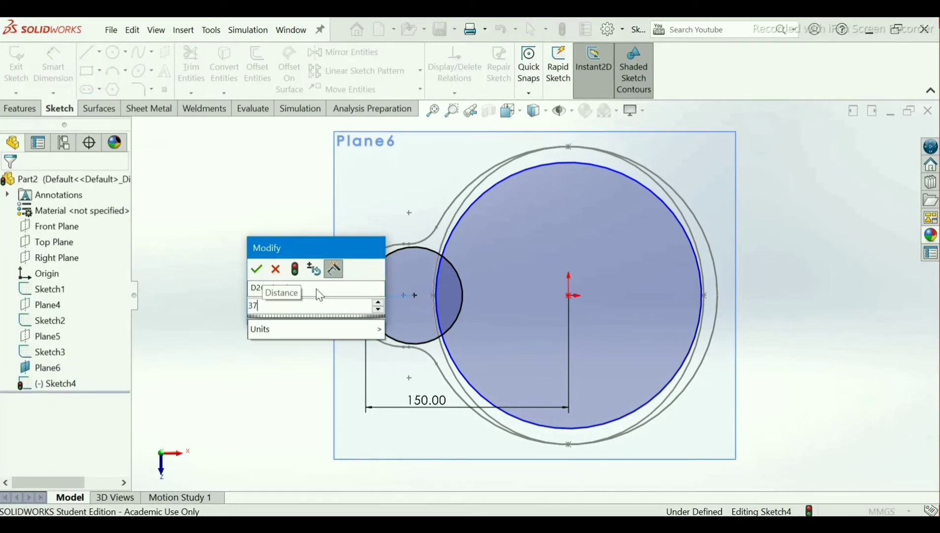
{"action": "key", "text": "Return"}
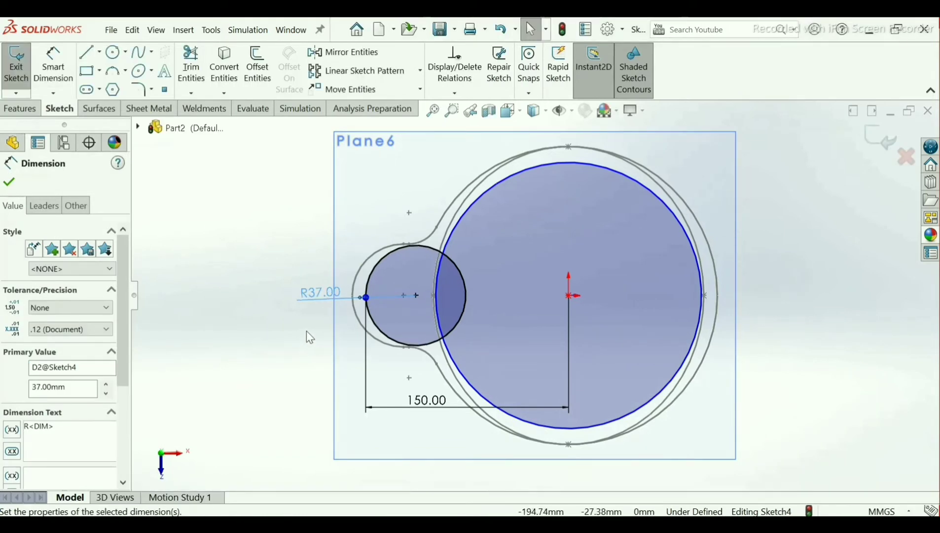
- Dimension the large circle at the origin with a diameter of 220 mm
{"action": "left_click", "coordinate": [55, 69]}
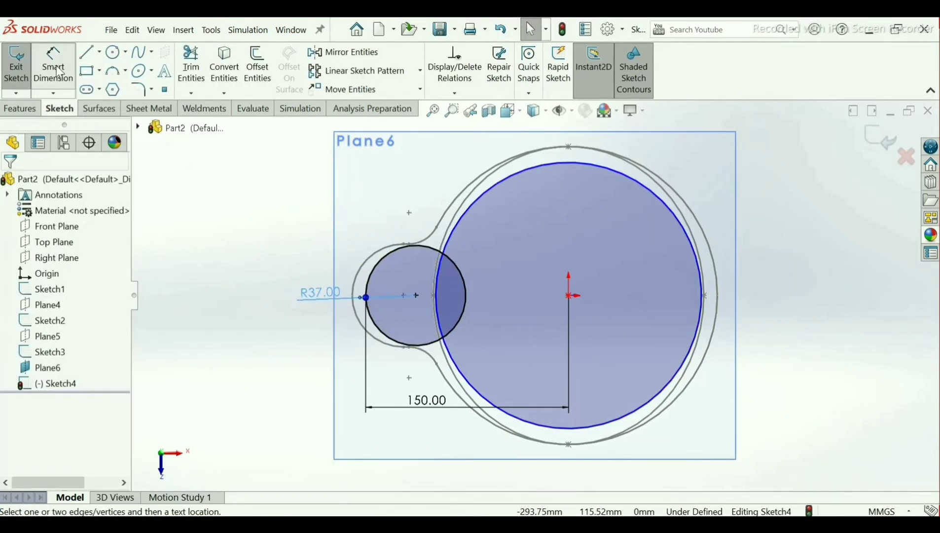
{"action": "left_click", "coordinate": [480, 211]}
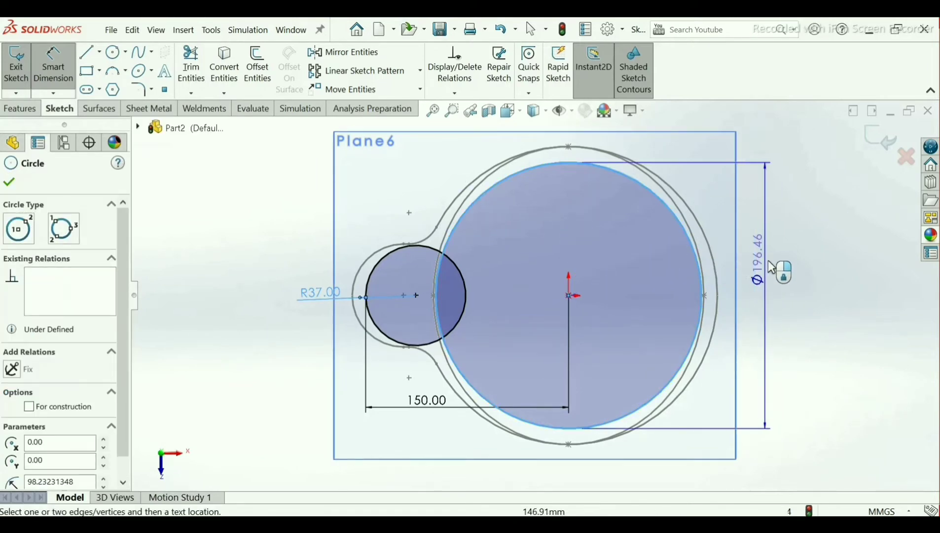
{"action": "left_click", "coordinate": [775, 268]}
{"action": "left_click", "coordinate": [768, 267]}
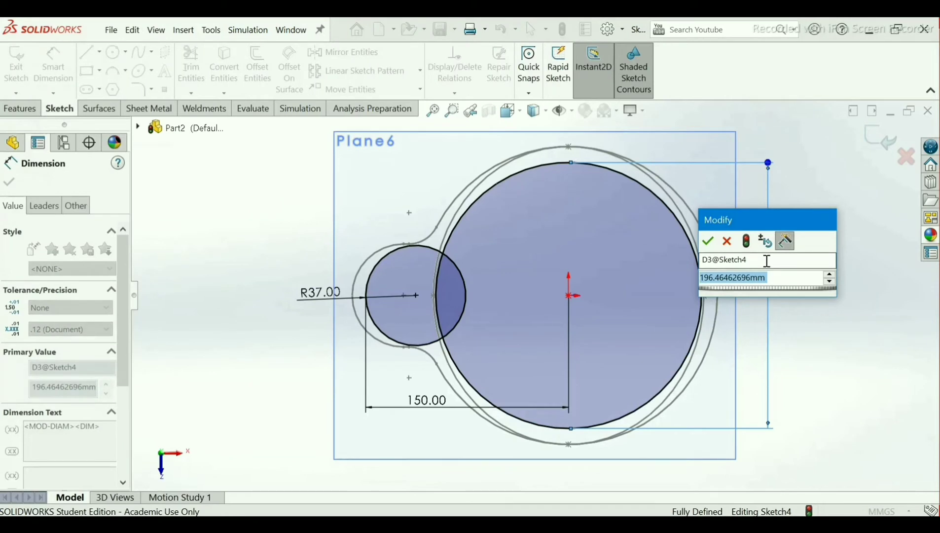
{"action": "type", "text": "220"}
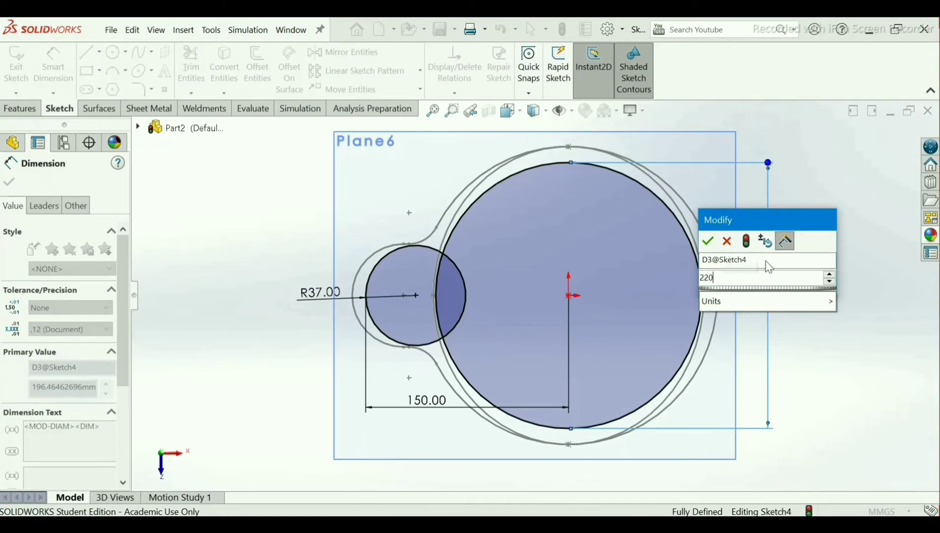
{"action": "key", "text": "Return"}
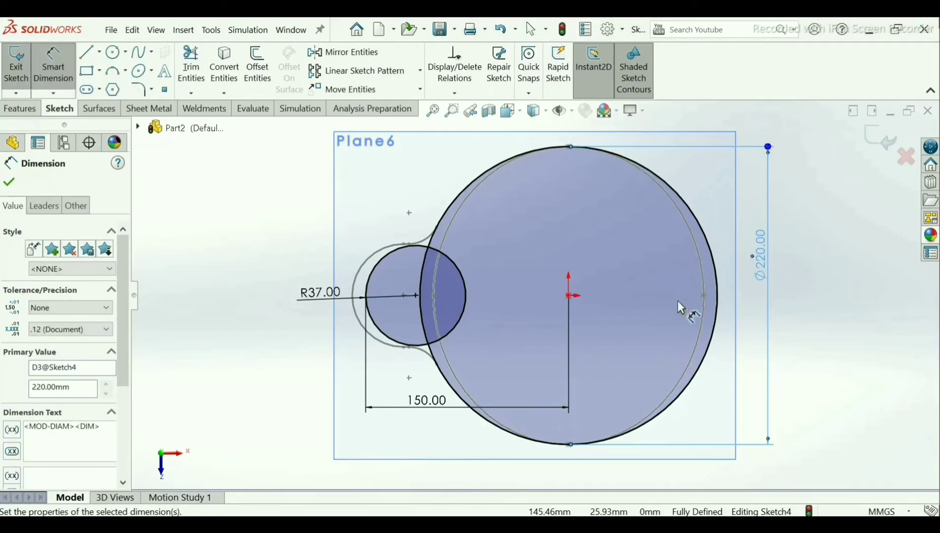
- Draw a horizontal line from the small circle's top quadrant point, extending past the large circle's edge
{"action": "left_click", "coordinate": [7, 182]}
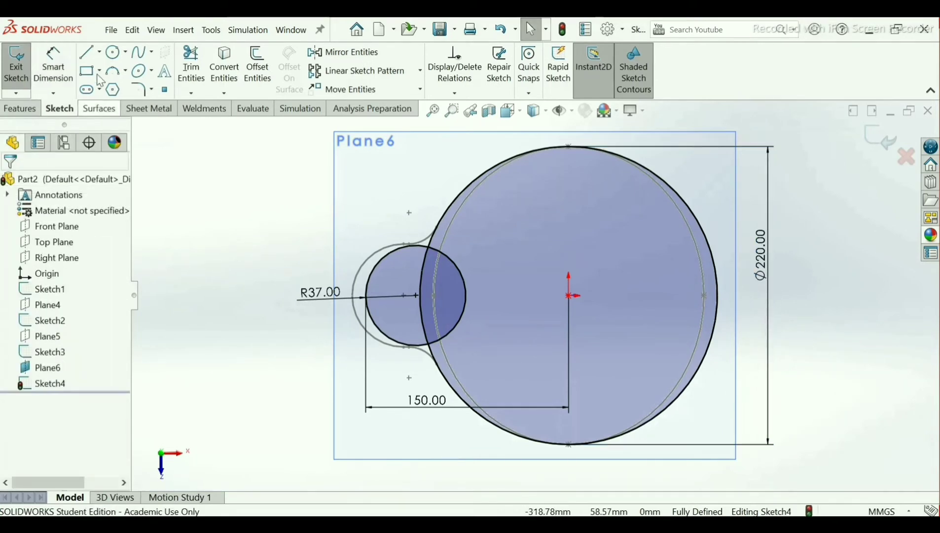
{"action": "left_click", "coordinate": [89, 54]}
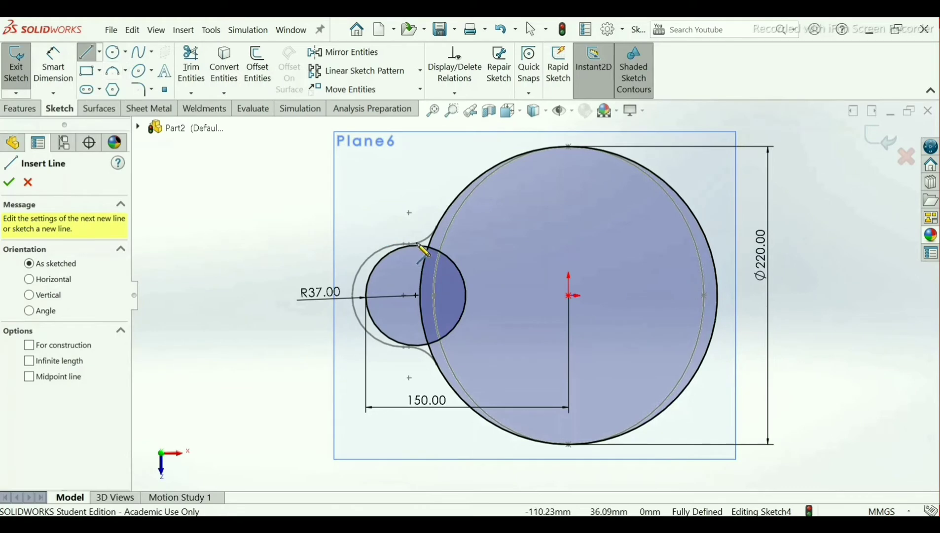
{"action": "scroll", "coordinate": [434, 262], "scroll_direction": "down", "scroll_amount": 5}
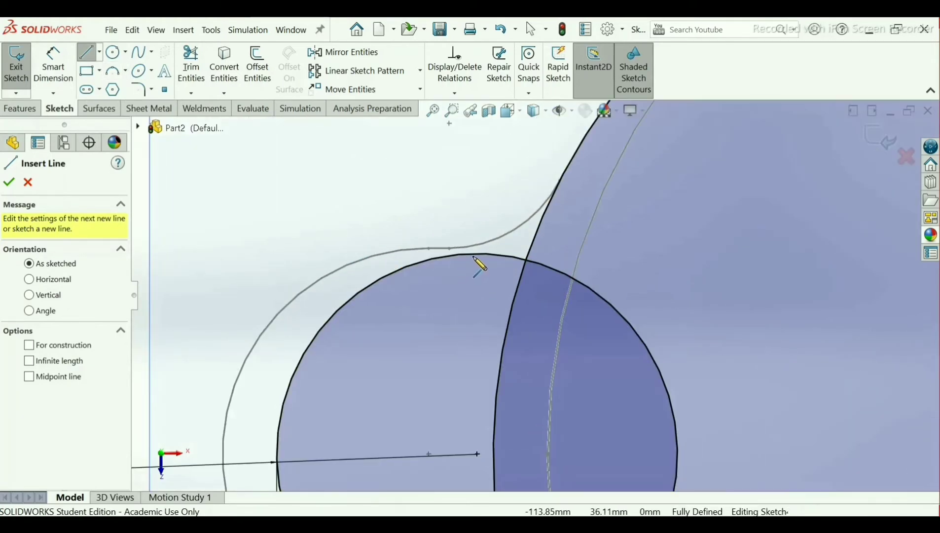
{"action": "left_click", "coordinate": [468, 253]}
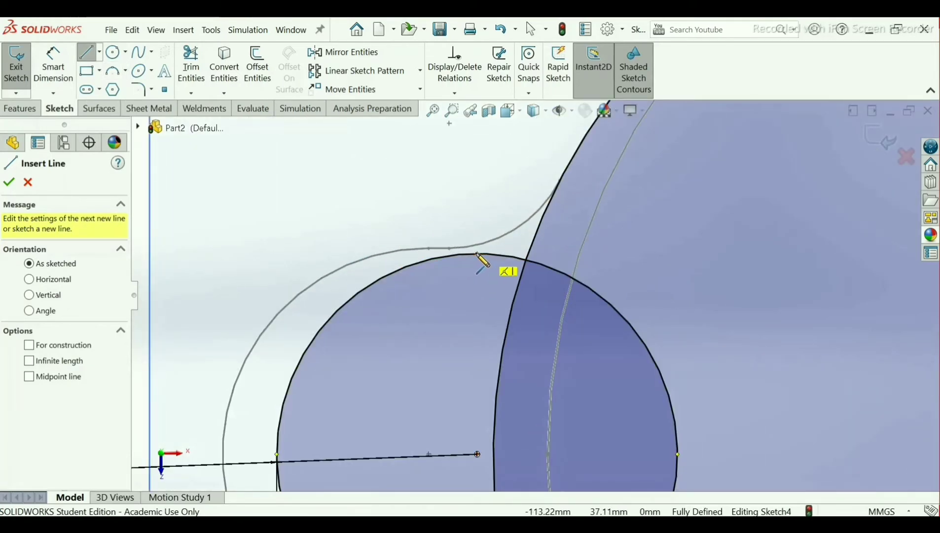
{"action": "left_click", "coordinate": [476, 254]}
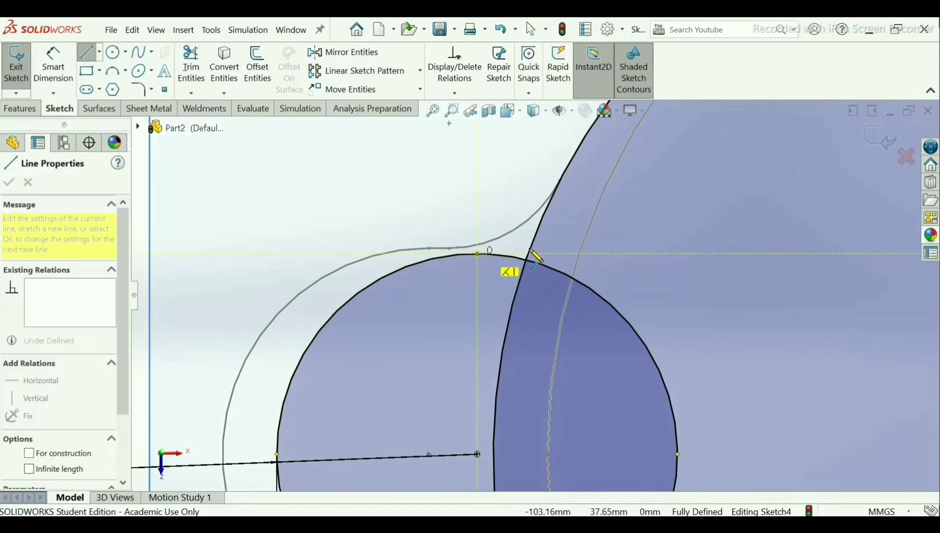
{"action": "left_click", "coordinate": [565, 253]}
{"action": "key", "text": "Escape"}
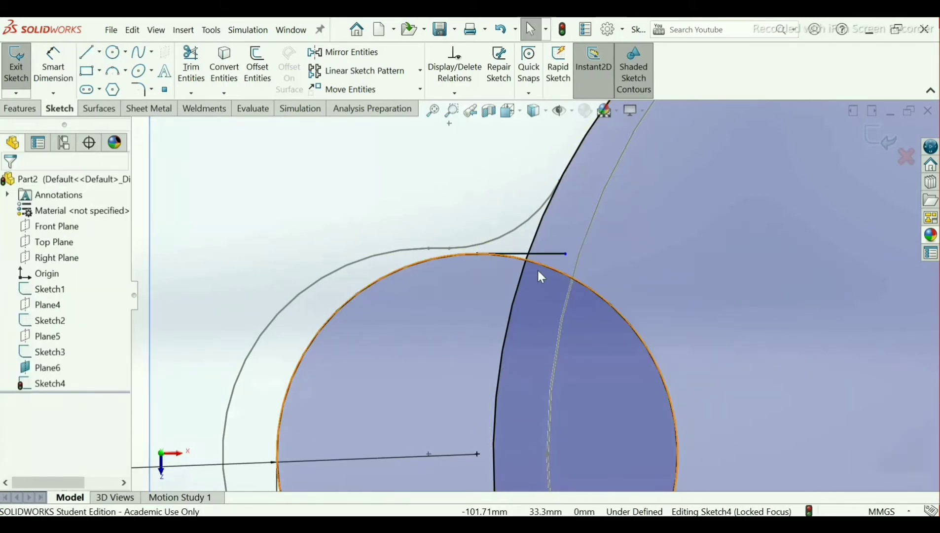
{"action": "scroll", "coordinate": [537, 276], "scroll_direction": "up", "scroll_amount": 5}
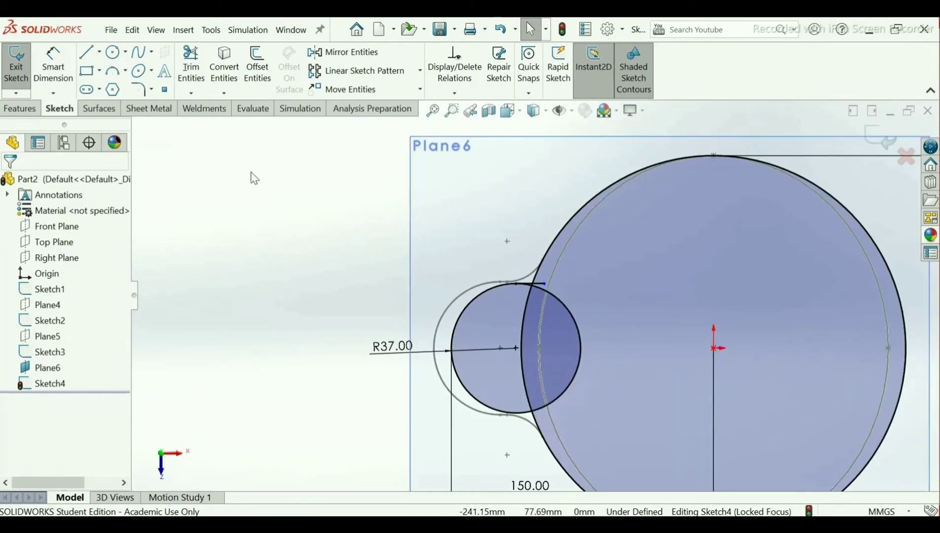
- Draw a horizontal line about 33 mm long from the small circle's bottom quadrant point, crossing the large circle's edge
{"action": "left_click", "coordinate": [94, 57]}
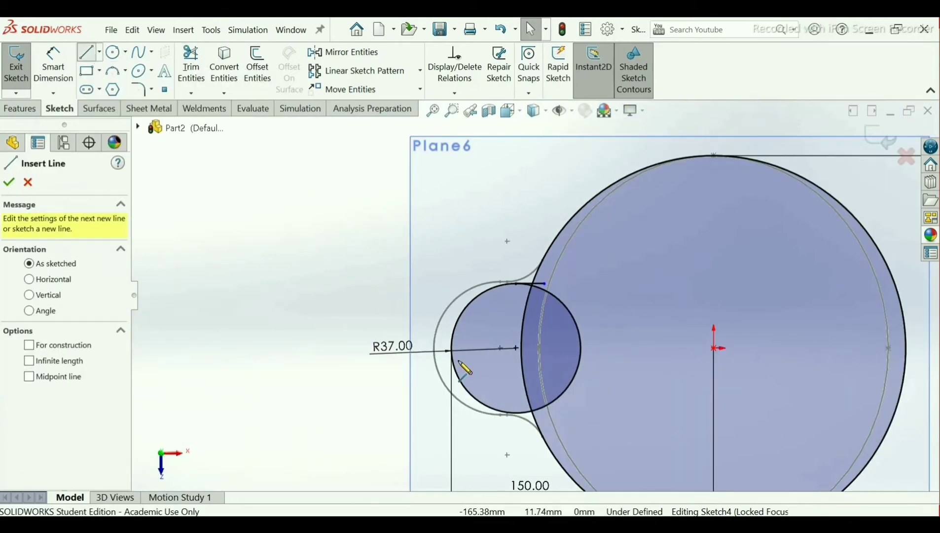
{"action": "left_click", "coordinate": [516, 414]}
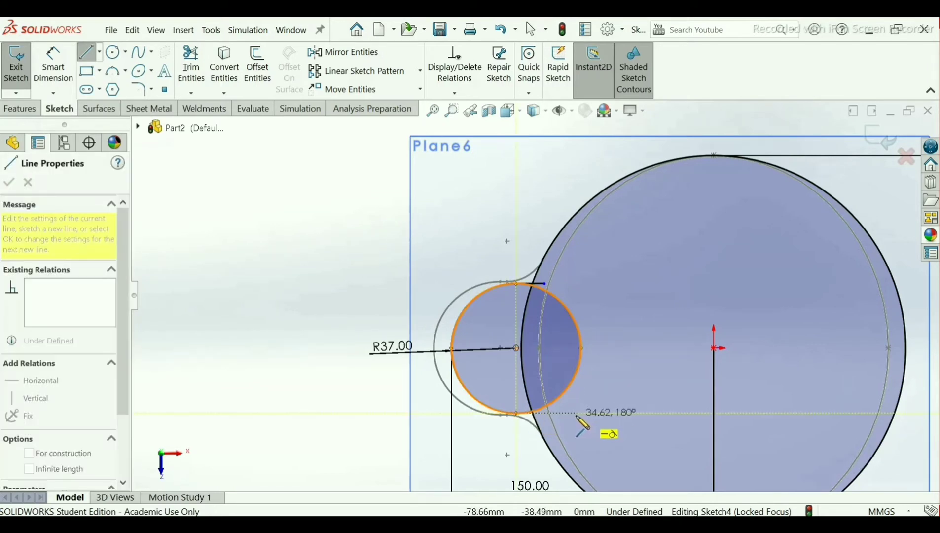
{"action": "left_click", "coordinate": [572, 413]}
{"action": "right_click", "coordinate": [573, 412]}
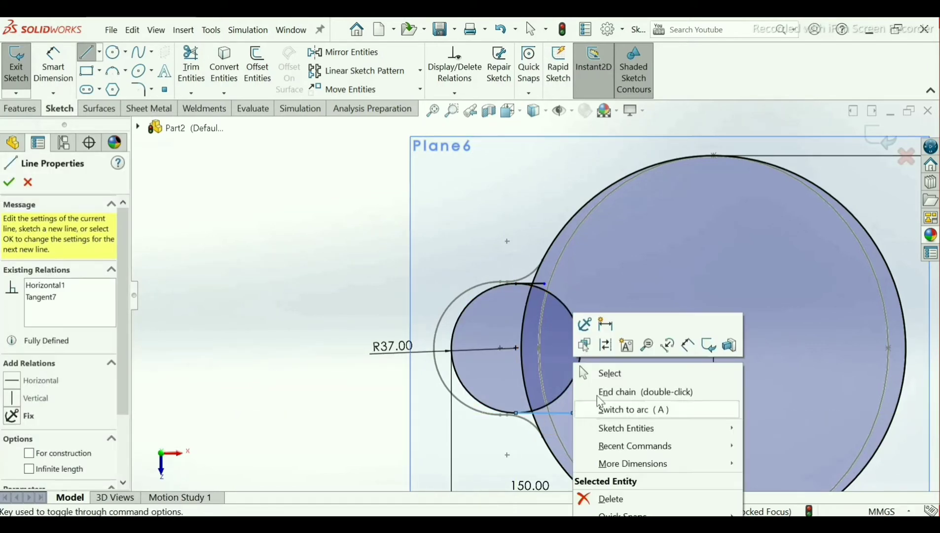
{"action": "left_click", "coordinate": [598, 372]}
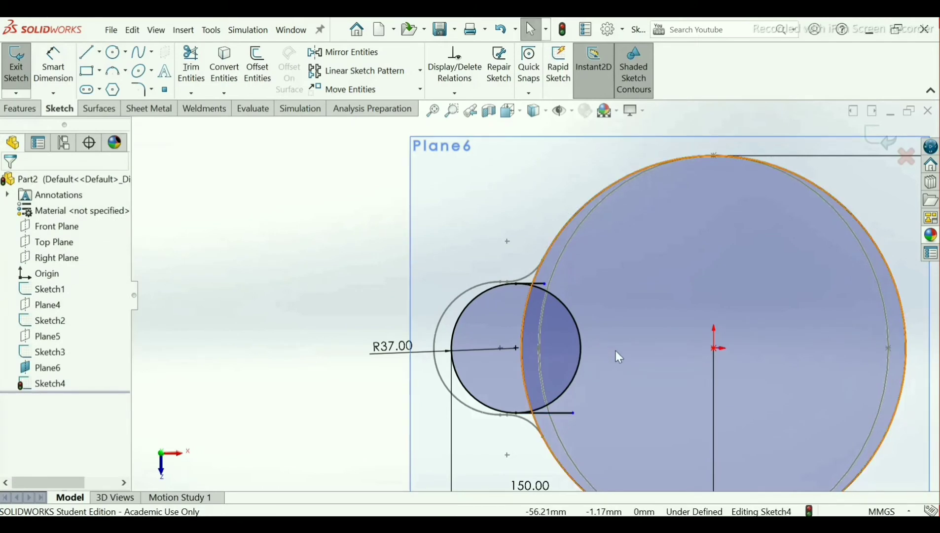
{"action": "scroll", "coordinate": [611, 355], "scroll_direction": "down", "scroll_amount": 2}
{"action": "scroll", "coordinate": [589, 357], "scroll_direction": "up", "scroll_amount": 4}
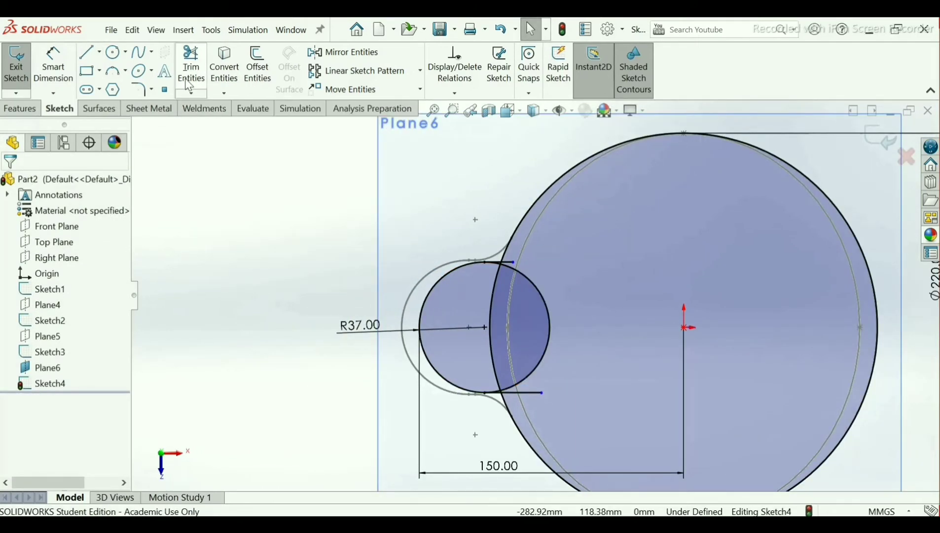
- Trim the large circle's arc inside the small circle, the upper line's overhang and the small circle's inner arc
{"action": "left_click", "coordinate": [191, 66]}
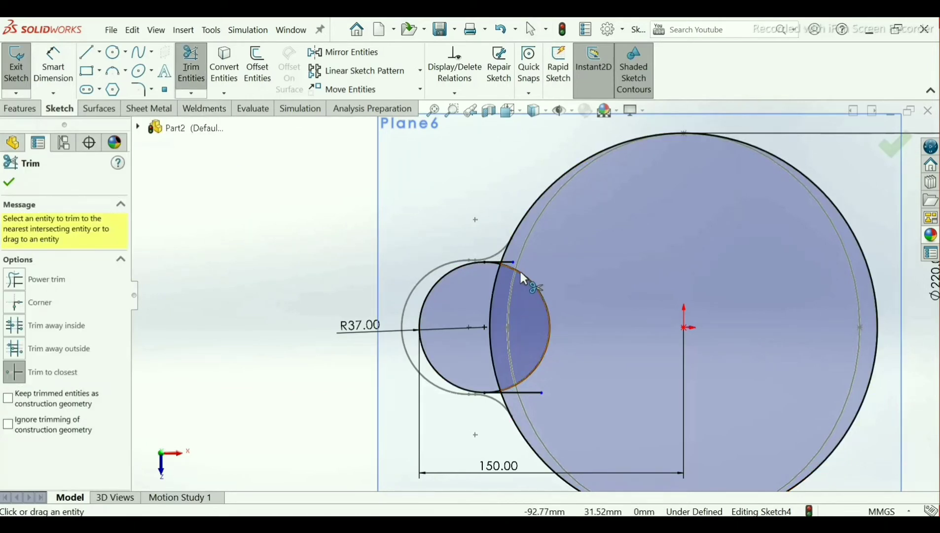
{"action": "left_click", "coordinate": [494, 280]}
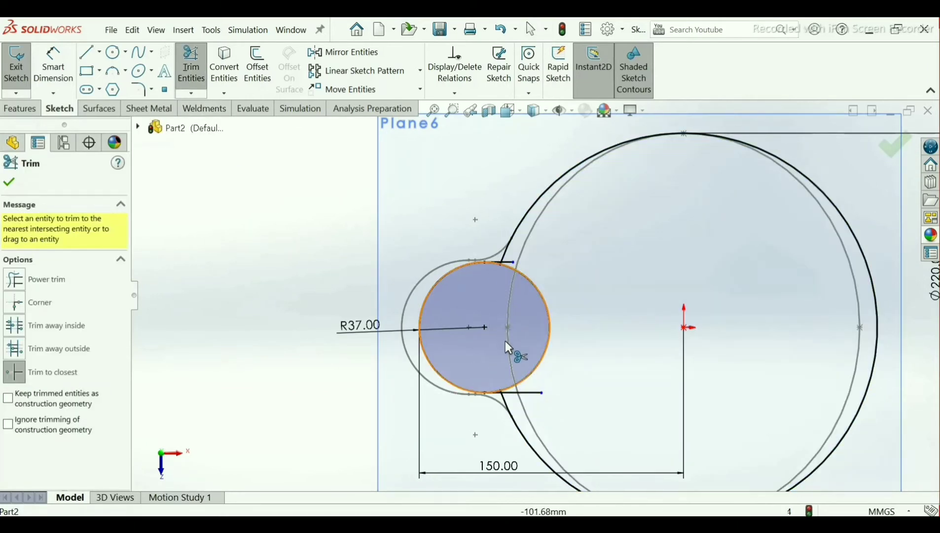
{"action": "scroll", "coordinate": [501, 262], "scroll_direction": "down", "scroll_amount": 6}
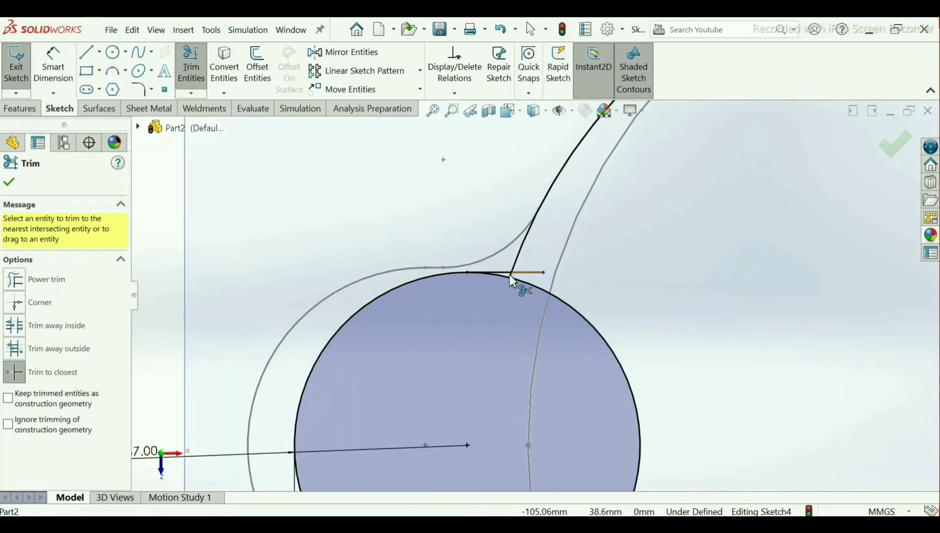
{"action": "left_click", "coordinate": [552, 272]}
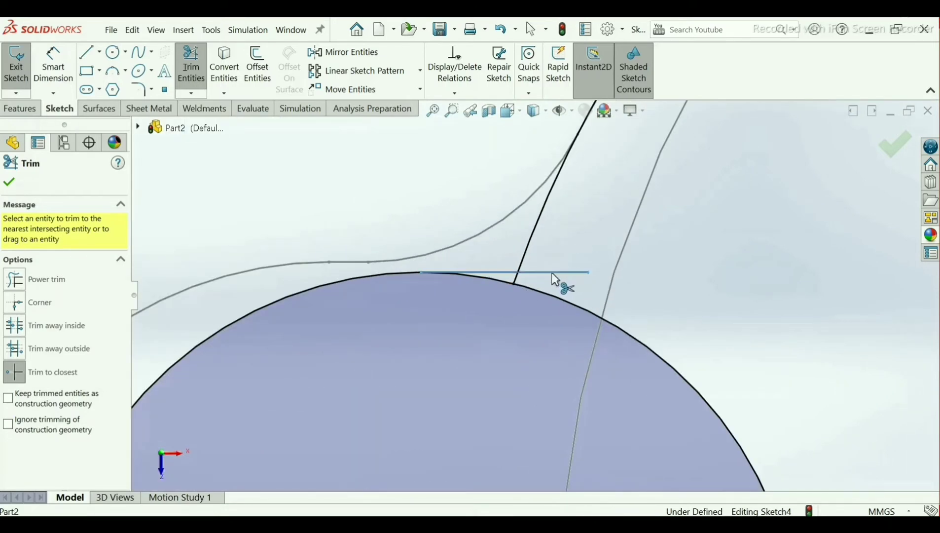
{"action": "left_click", "coordinate": [508, 283]}
{"action": "scroll", "coordinate": [522, 345], "scroll_direction": "up", "scroll_amount": 3}
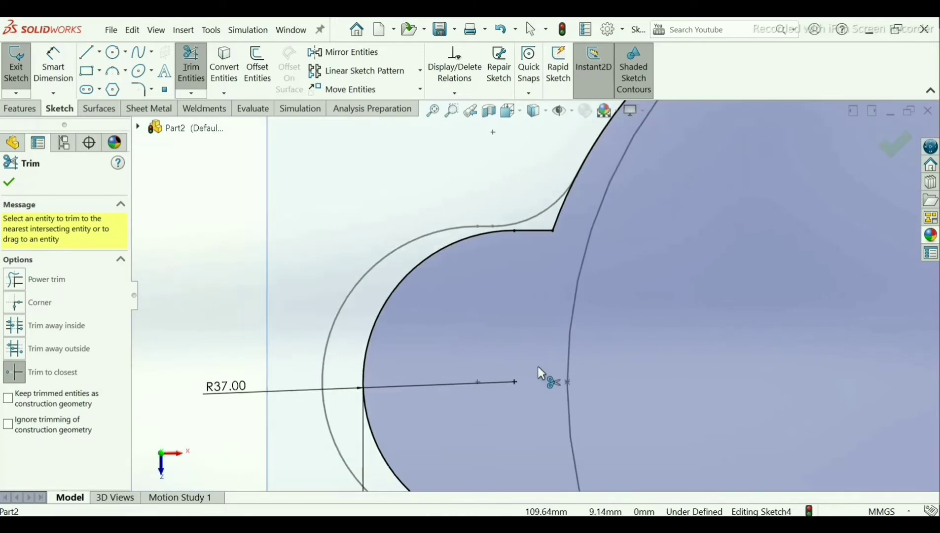
- Trim the lower line's overhang and the leftover arc stubs at the lower junction of the two circles
{"action": "scroll", "coordinate": [542, 414], "scroll_direction": "down", "scroll_amount": 3}
{"action": "scroll", "coordinate": [567, 409], "scroll_direction": "up", "scroll_amount": 5}
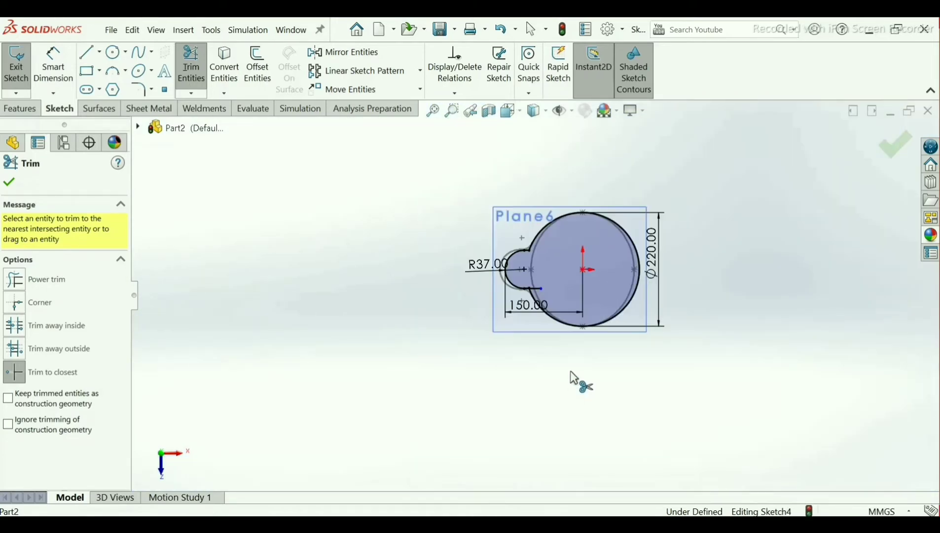
{"action": "scroll", "coordinate": [538, 297], "scroll_direction": "down", "scroll_amount": 5}
{"action": "scroll", "coordinate": [537, 299], "scroll_direction": "up", "scroll_amount": 5}
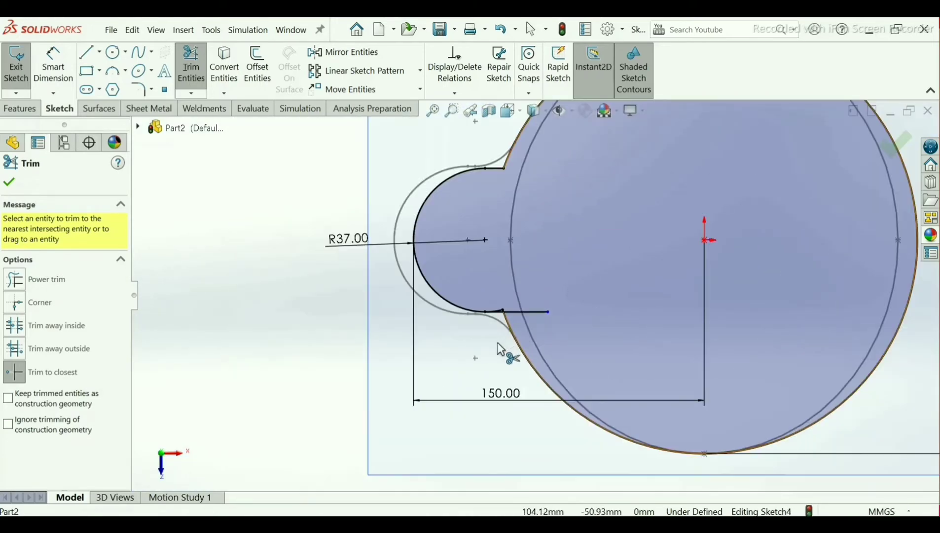
{"action": "left_click", "coordinate": [523, 311]}
{"action": "scroll", "coordinate": [524, 312], "scroll_direction": "down", "scroll_amount": 5}
{"action": "scroll", "coordinate": [507, 305], "scroll_direction": "down", "scroll_amount": 3}
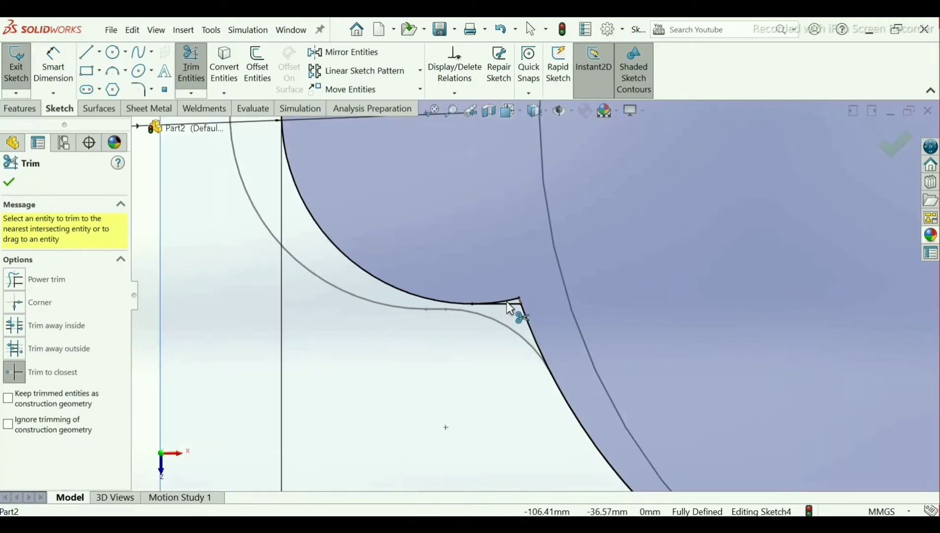
{"action": "left_click", "coordinate": [518, 304]}
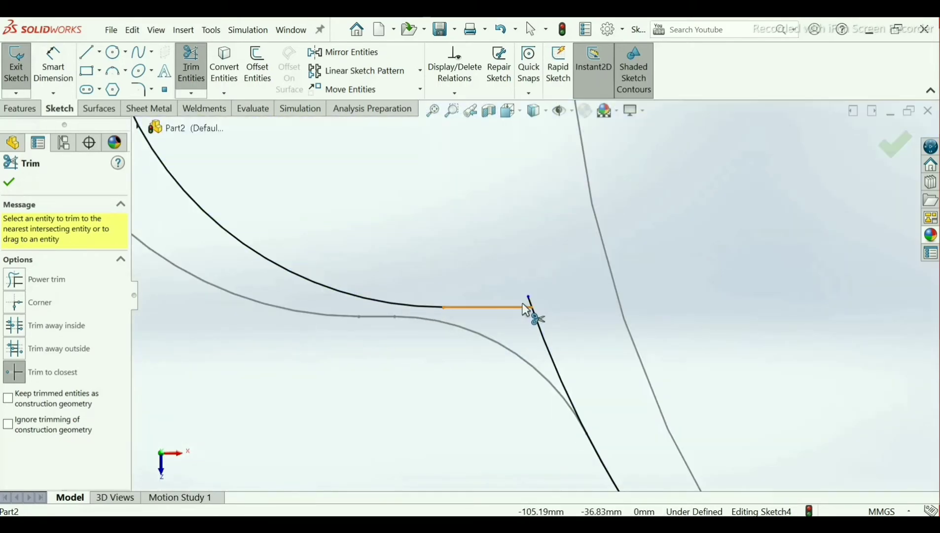
{"action": "left_click", "coordinate": [531, 304]}
{"action": "scroll", "coordinate": [532, 303], "scroll_direction": "up", "scroll_amount": 5}
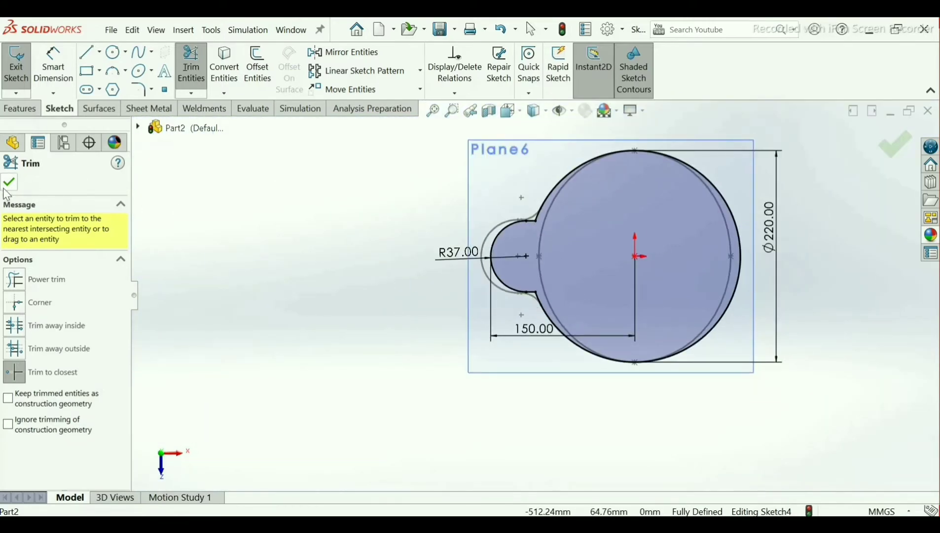
{"action": "scroll", "coordinate": [661, 248], "scroll_direction": "down", "scroll_amount": 4}
{"action": "scroll", "coordinate": [579, 295], "scroll_direction": "up", "scroll_amount": 4}
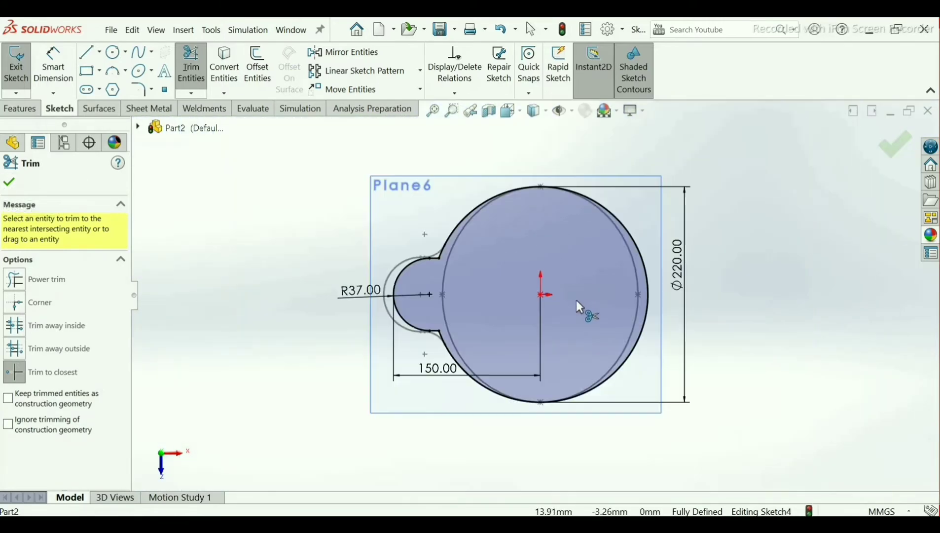
{"action": "left_click", "coordinate": [10, 183]}
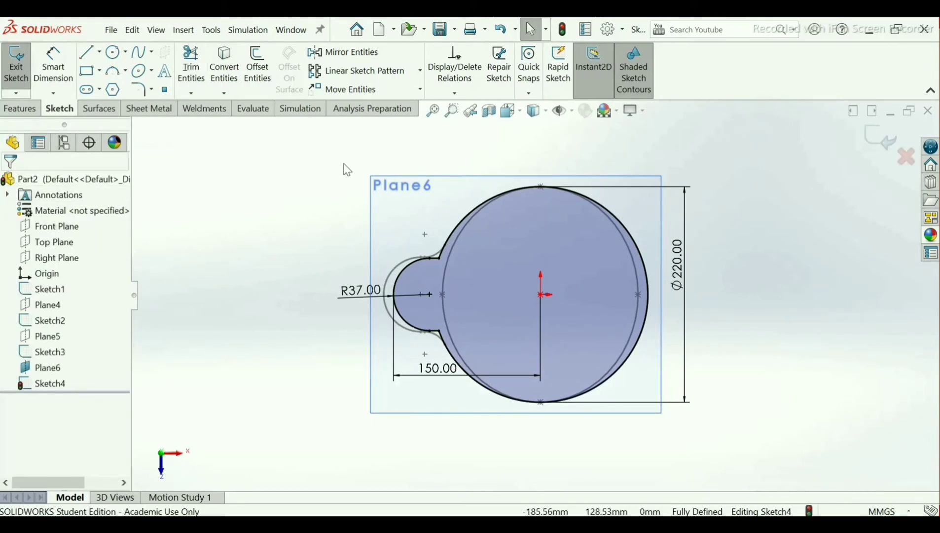
- Add 13 mm sketch fillets to the upper and lower corners where the short horizontal lines meet the large arc
{"action": "left_click", "coordinate": [138, 89]}
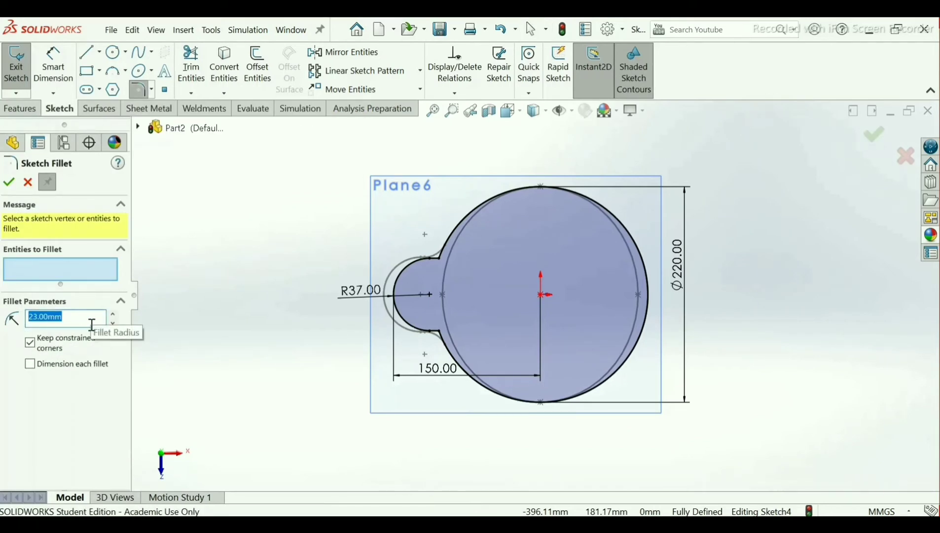
{"action": "key", "text": "Return"}
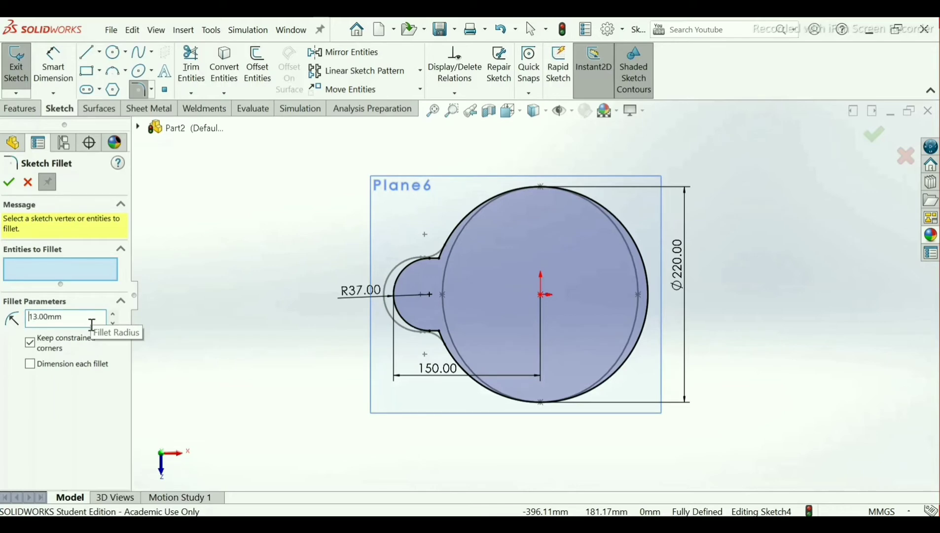
{"action": "scroll", "coordinate": [490, 311], "scroll_direction": "down", "scroll_amount": 5}
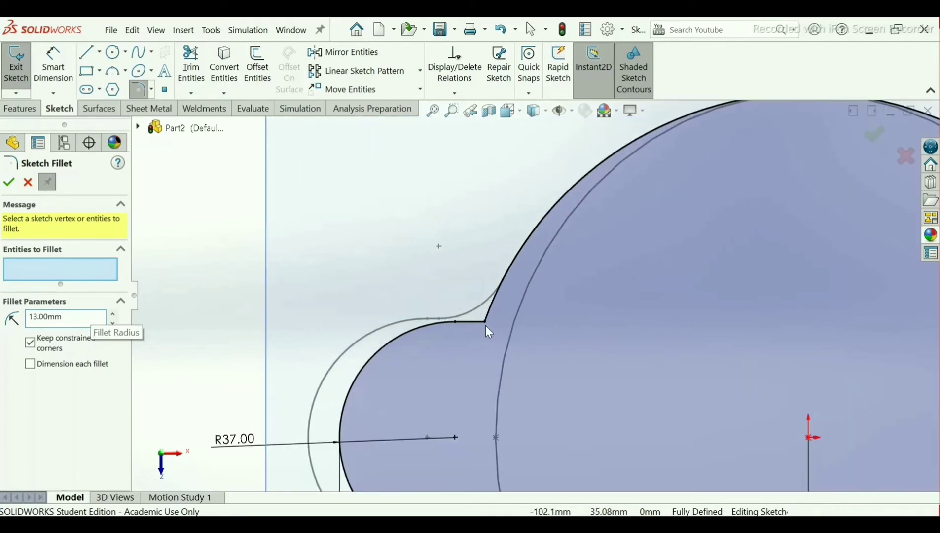
{"action": "left_click", "coordinate": [484, 325]}
{"action": "scroll", "coordinate": [493, 346], "scroll_direction": "up", "scroll_amount": 2}
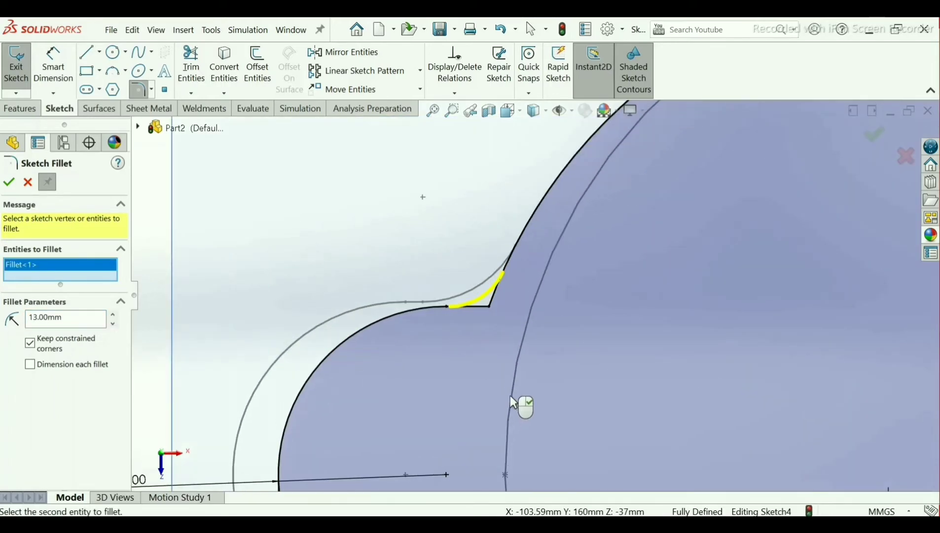
{"action": "scroll", "coordinate": [514, 387], "scroll_direction": "up", "scroll_amount": 1}
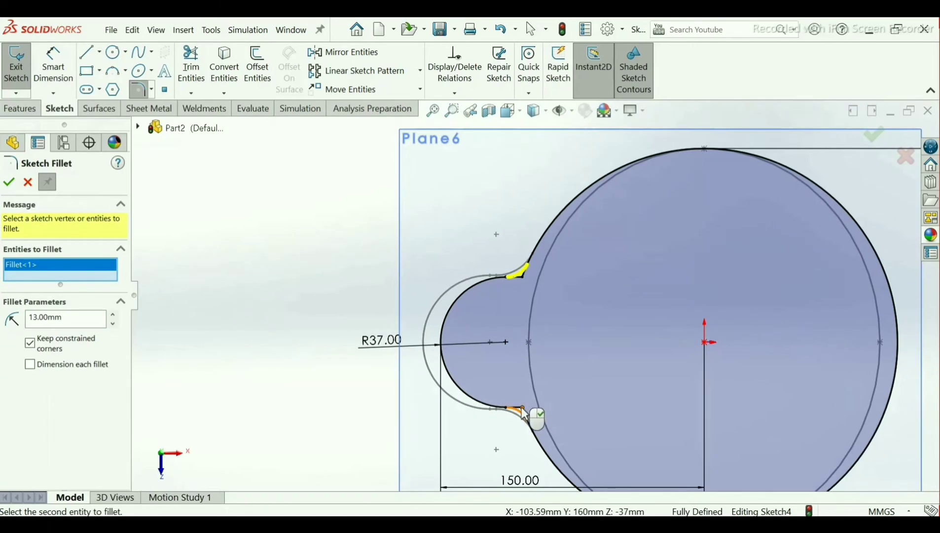
{"action": "left_click", "coordinate": [522, 412]}
{"action": "scroll", "coordinate": [570, 429], "scroll_direction": "up", "scroll_amount": 2}
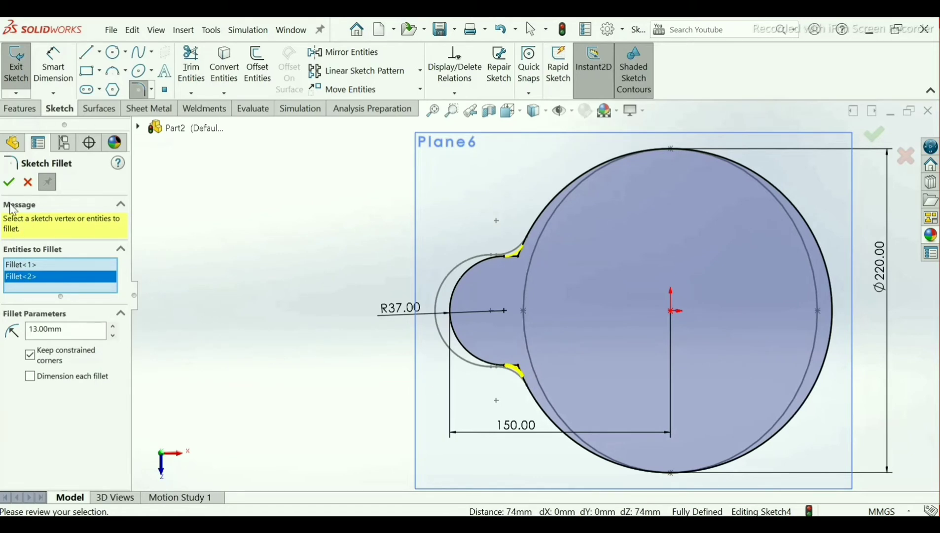
{"action": "left_click", "coordinate": [10, 182]}
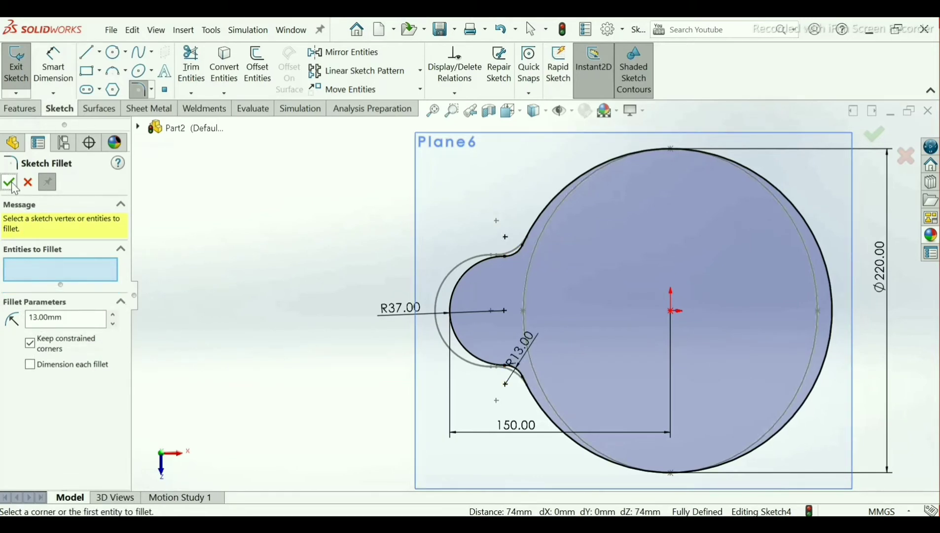
{"action": "left_click", "coordinate": [9, 183]}
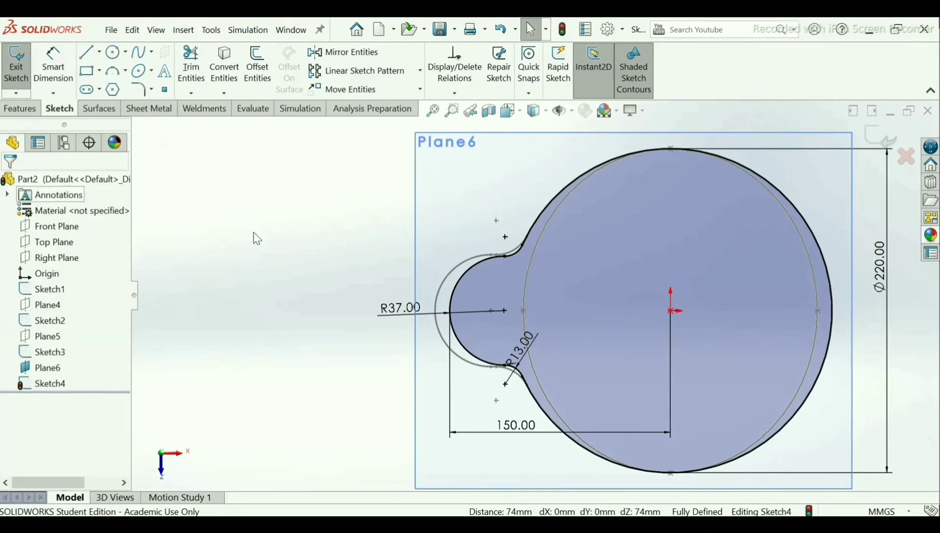
- Finish the section sketch and hide Plane6
{"action": "left_click", "coordinate": [878, 146]}
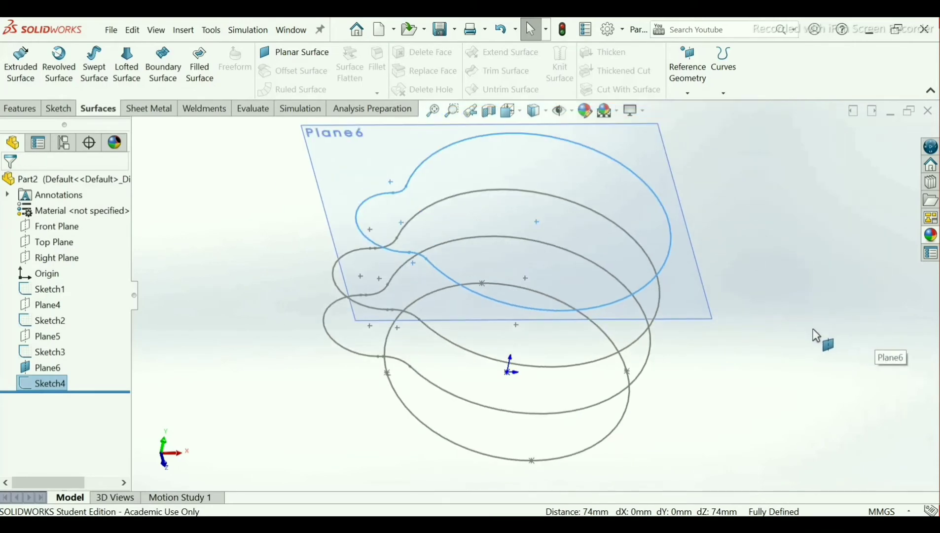
{"action": "left_click", "coordinate": [718, 323]}
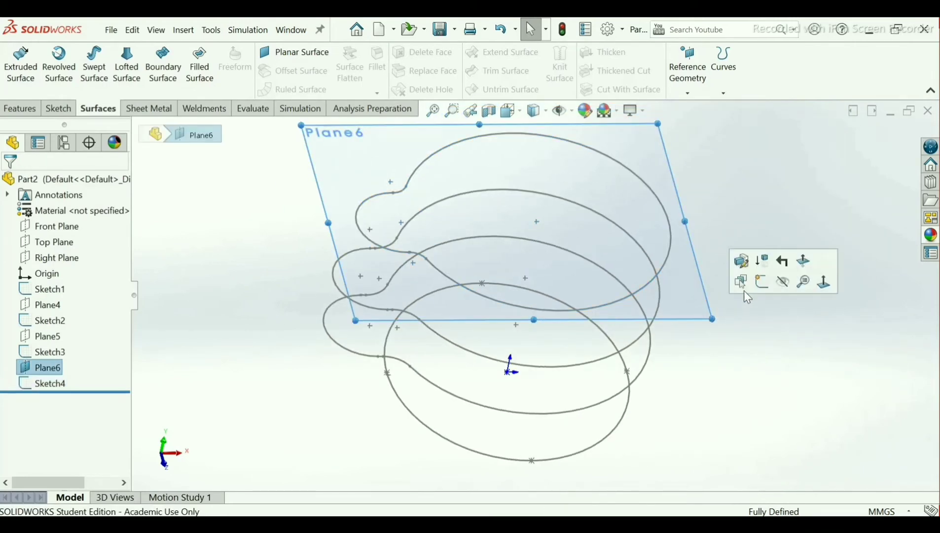
{"action": "left_click", "coordinate": [783, 282]}
{"action": "scroll", "coordinate": [714, 307], "scroll_direction": "up", "scroll_amount": 2}
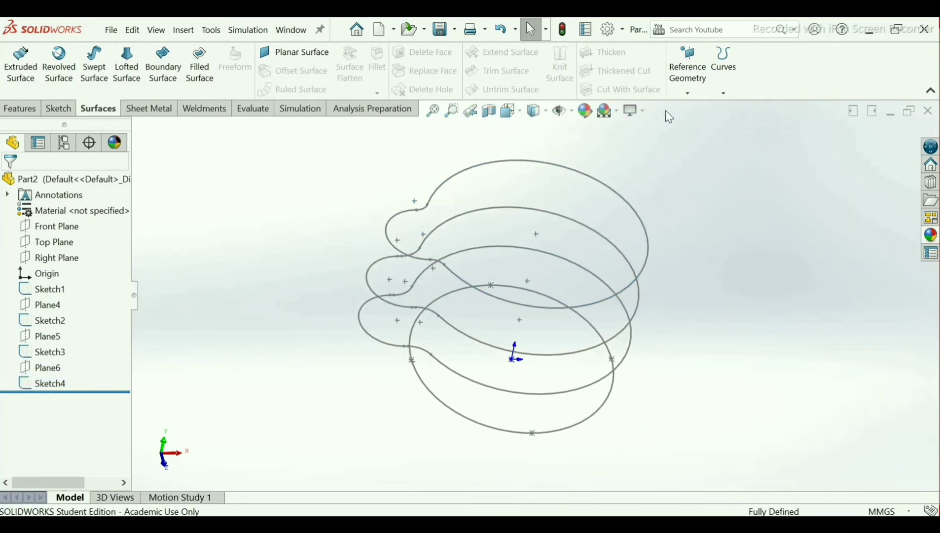
- Begin creating a new reference plane
{"action": "left_click", "coordinate": [691, 92]}
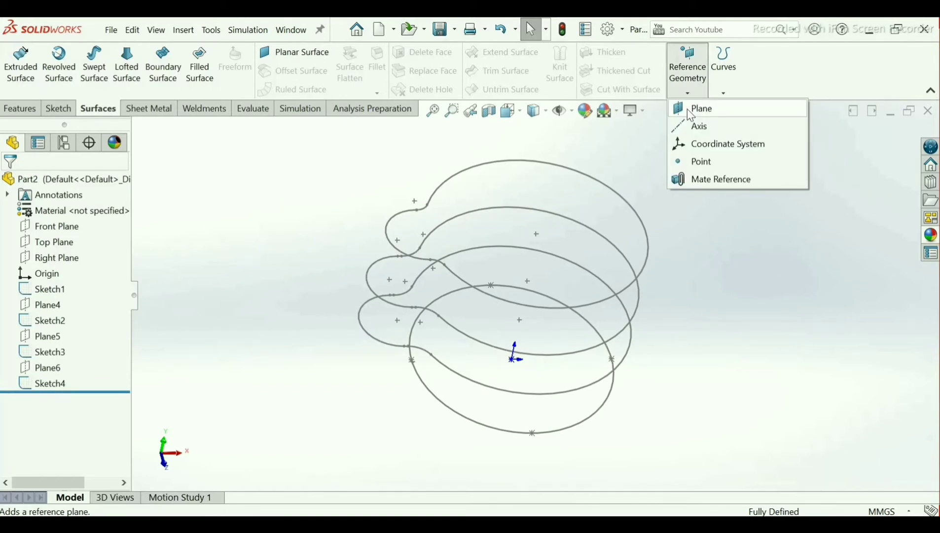
- Create a reference plane offset 210 mm from the Top Plane
{"action": "left_click", "coordinate": [691, 112]}
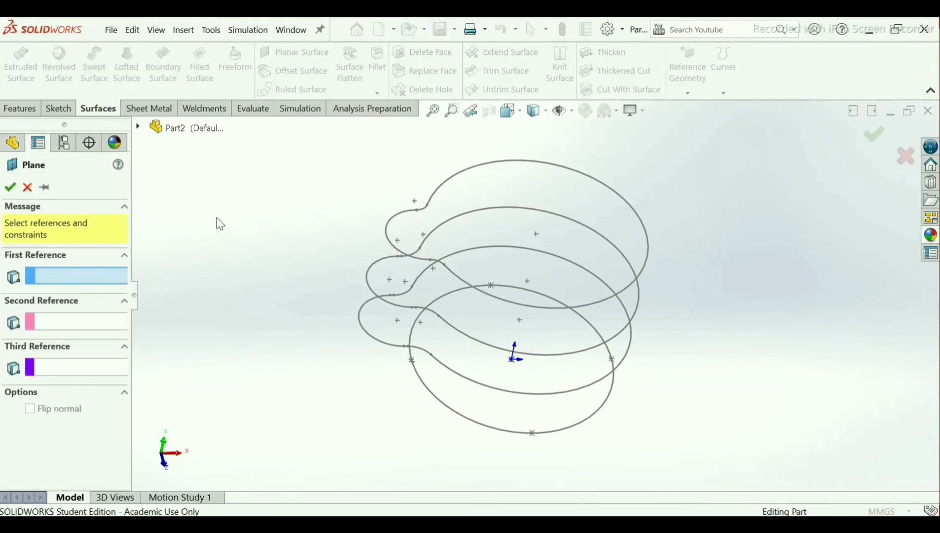
{"action": "left_click", "coordinate": [138, 128]}
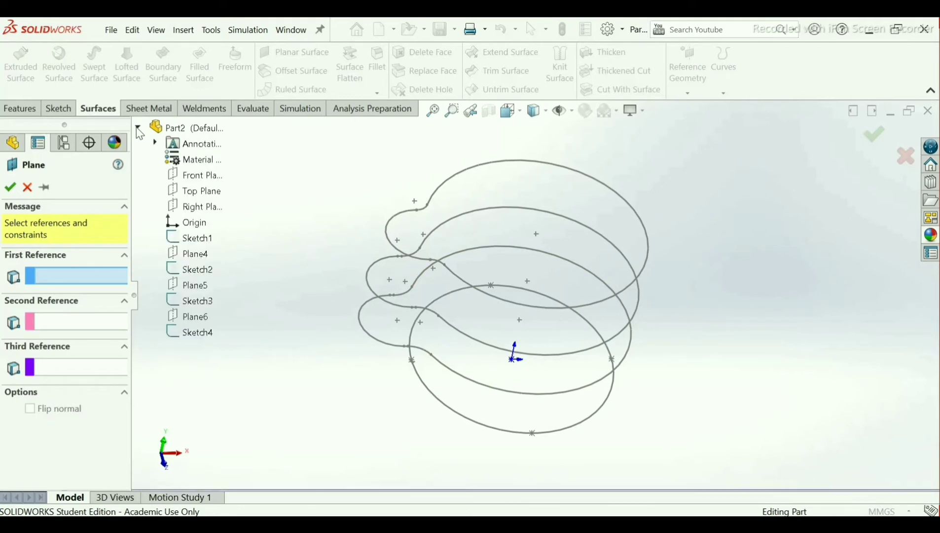
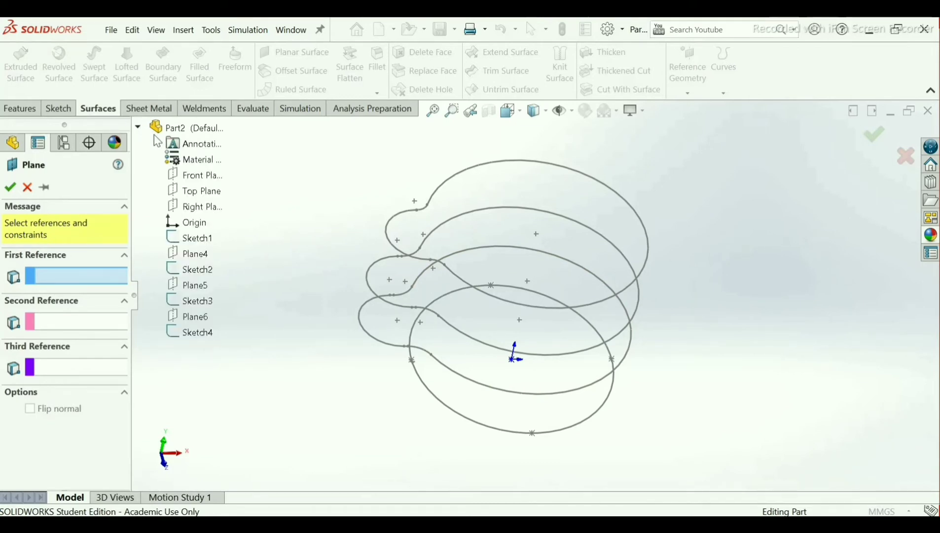
{"action": "left_click", "coordinate": [201, 193]}
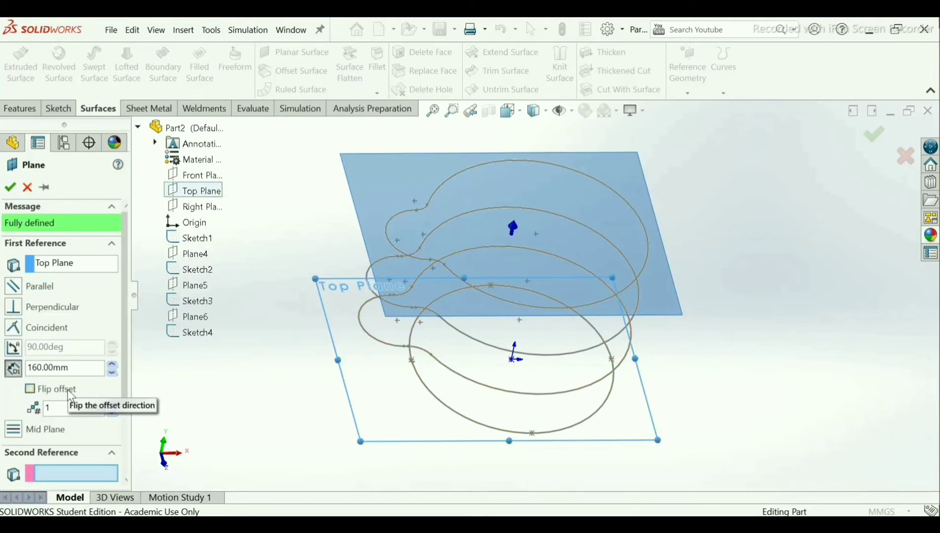
{"action": "left_click", "coordinate": [78, 374]}
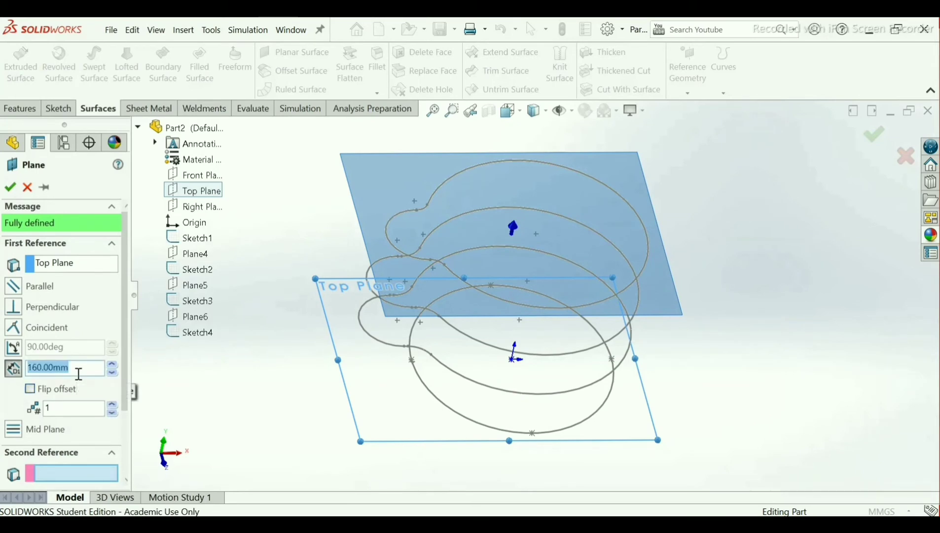
{"action": "type", "text": "210"}
{"action": "key", "text": "Return"}
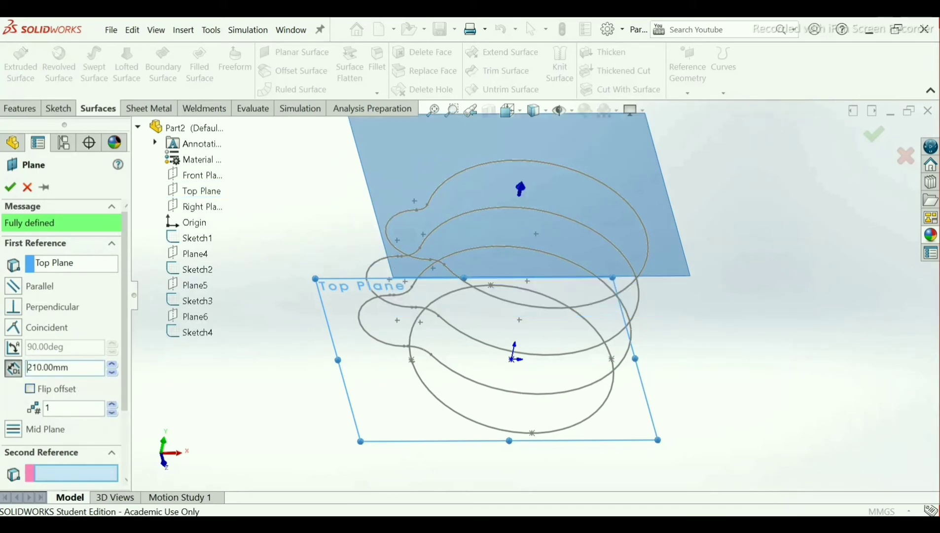
{"action": "left_click", "coordinate": [9, 186]}
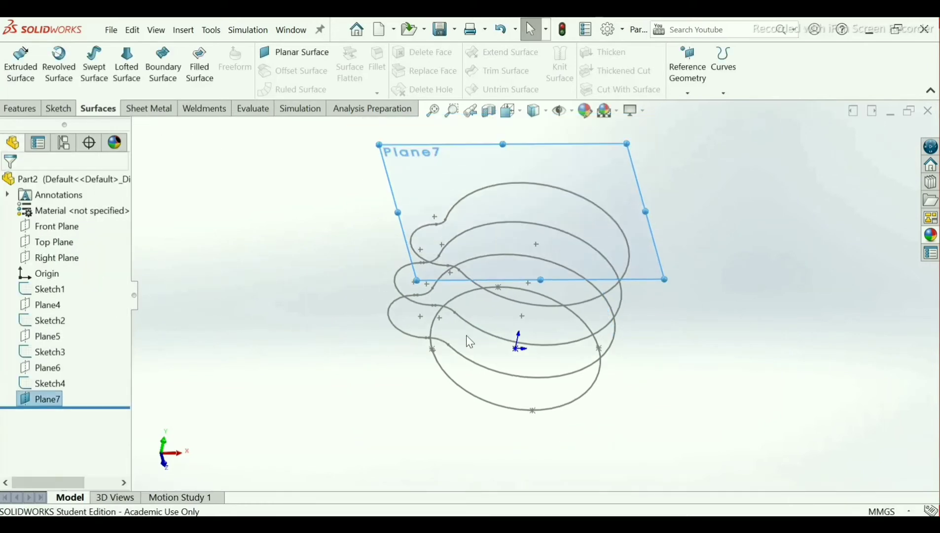
- Create another reference plane offset 240 mm from the Top Plane and hide it
{"action": "left_click", "coordinate": [700, 94]}
{"action": "left_click", "coordinate": [690, 105]}
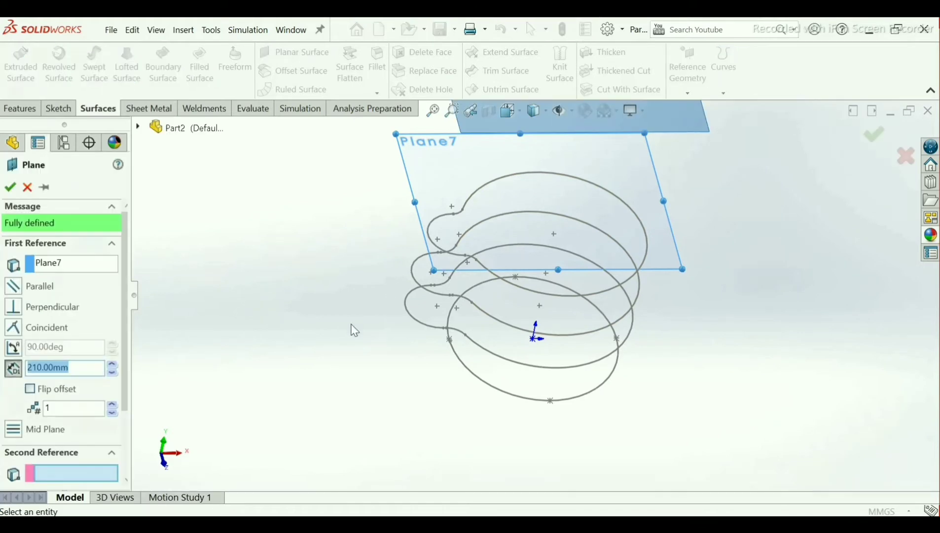
{"action": "left_click", "coordinate": [52, 270]}
{"action": "right_click", "coordinate": [72, 271]}
{"action": "left_click", "coordinate": [87, 276]}
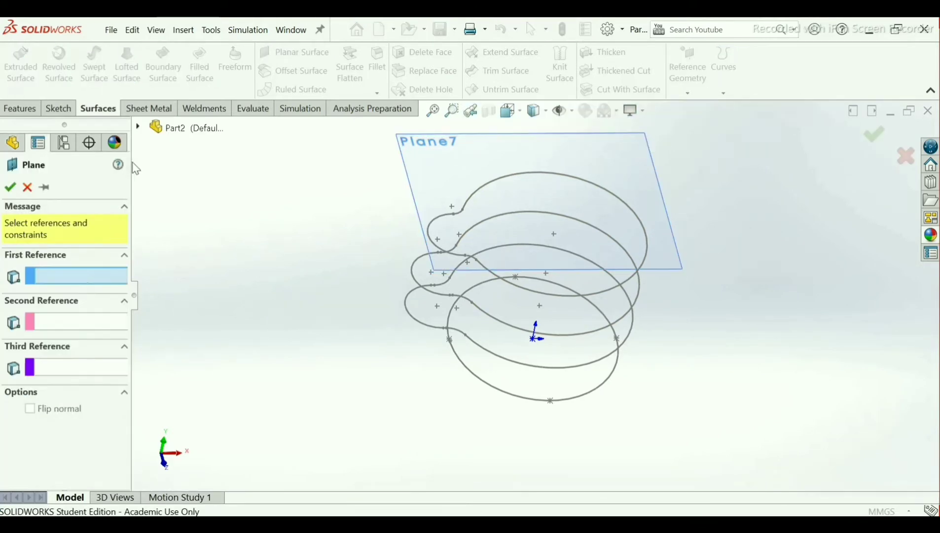
{"action": "left_click", "coordinate": [137, 127]}
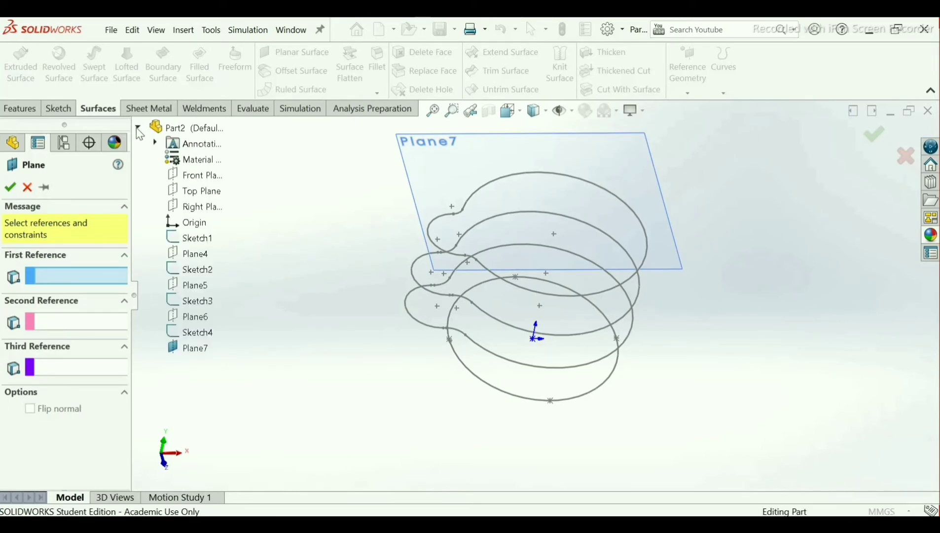
{"action": "left_click", "coordinate": [180, 196]}
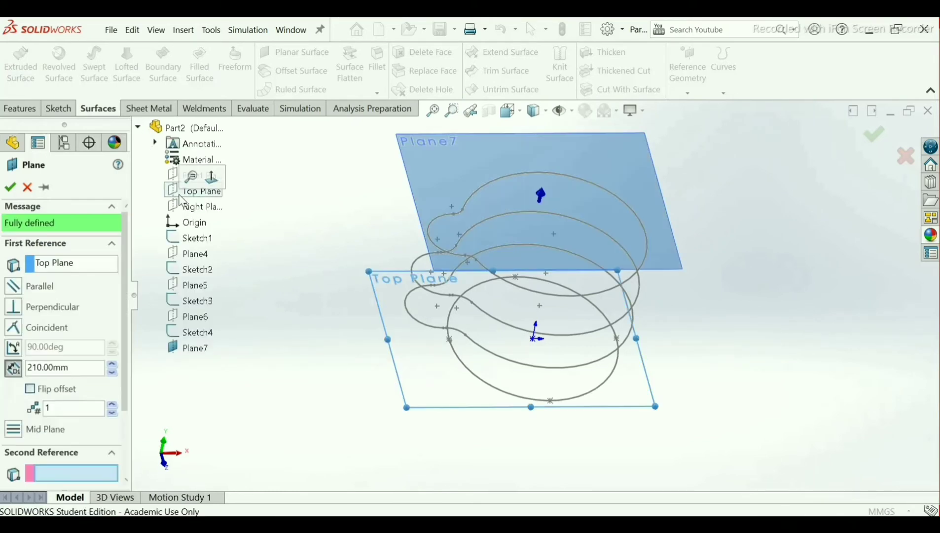
{"action": "double_click", "coordinate": [73, 369]}
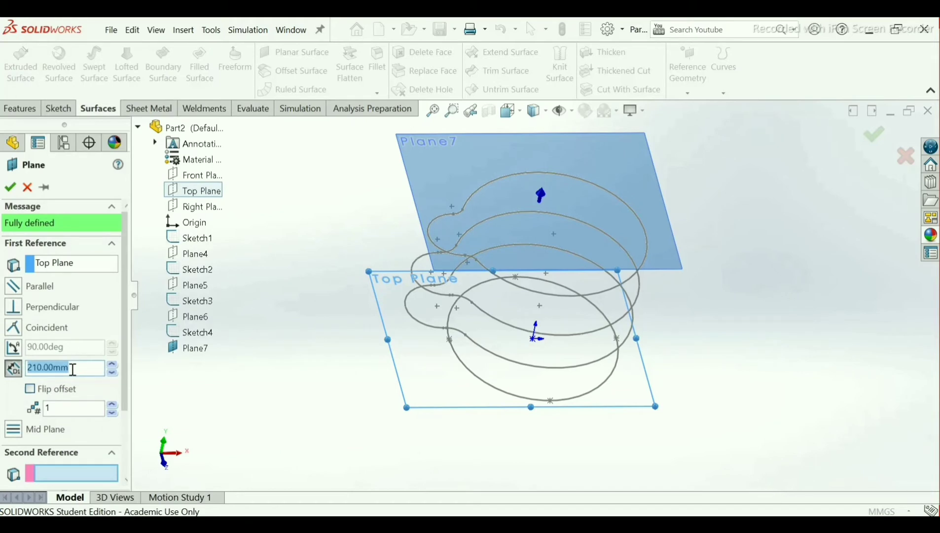
{"action": "type", "text": "240"}
{"action": "key", "text": "Return"}
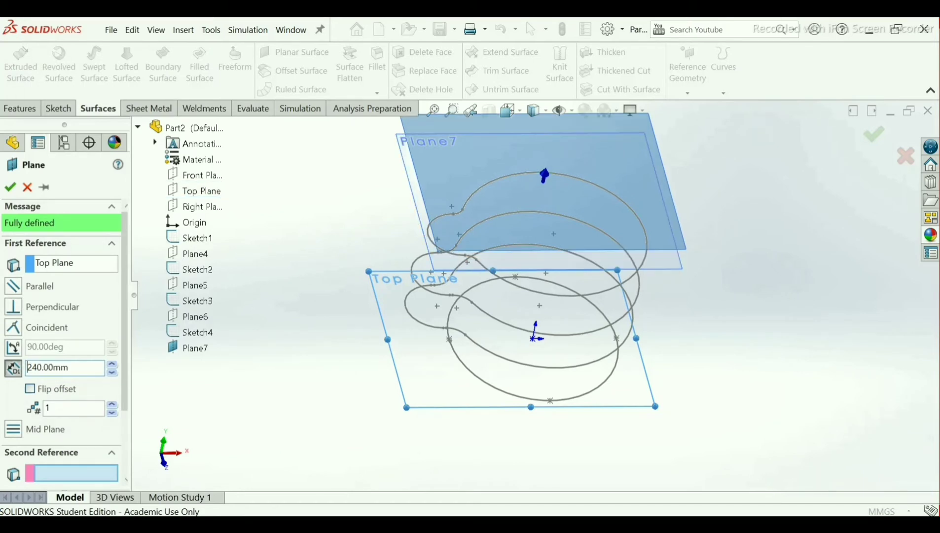
{"action": "left_click", "coordinate": [11, 186]}
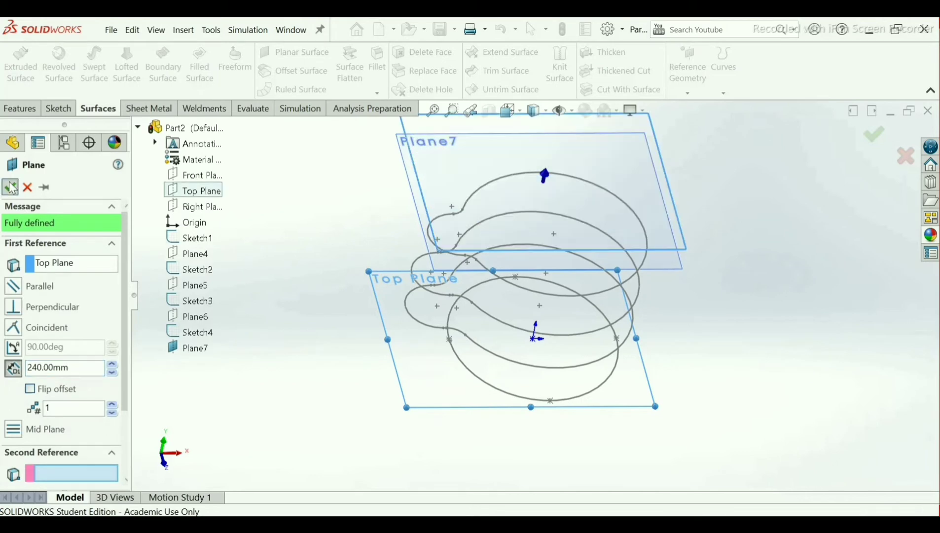
{"action": "left_click", "coordinate": [429, 216]}
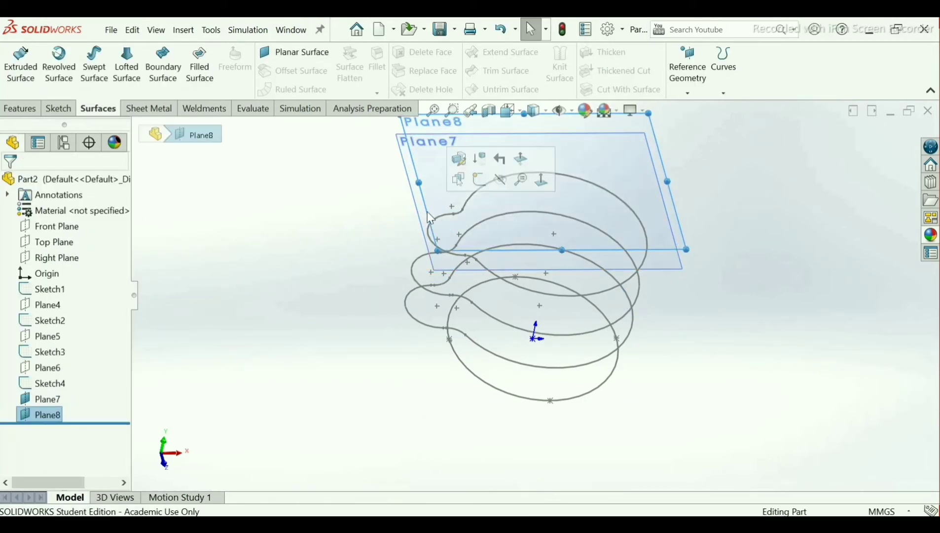
{"action": "left_click", "coordinate": [495, 187]}
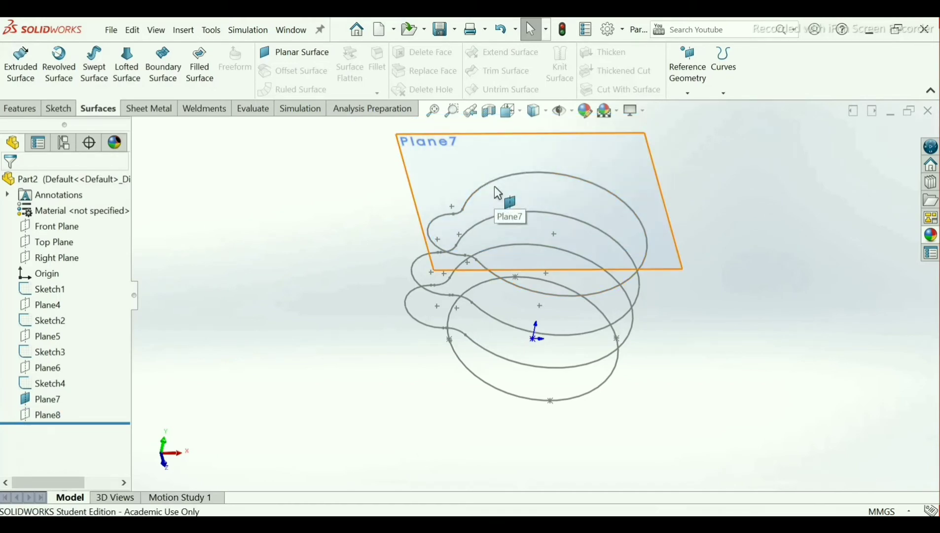
- Start a sketch on Plane7 and draw a circle about 147 mm in diameter centred on the origin
{"action": "left_click", "coordinate": [441, 142]}
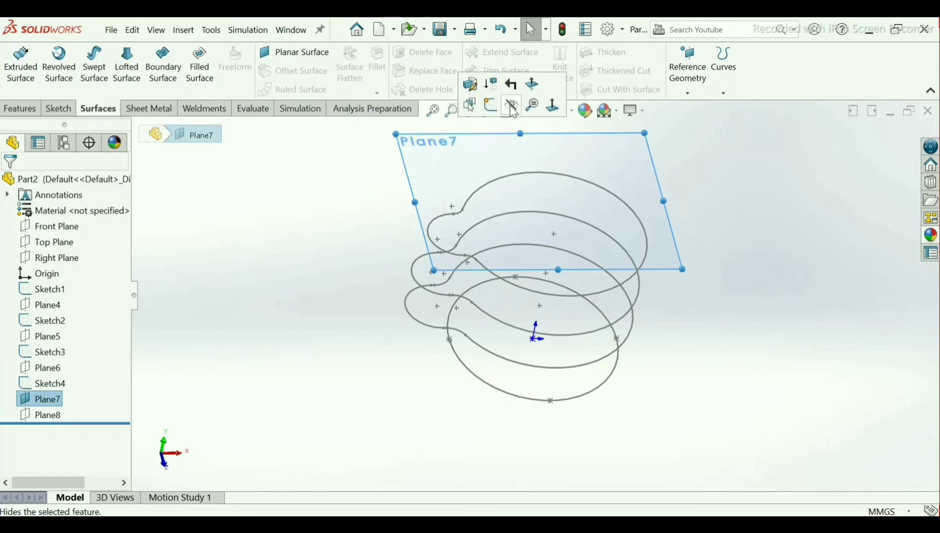
{"action": "left_click", "coordinate": [491, 106]}
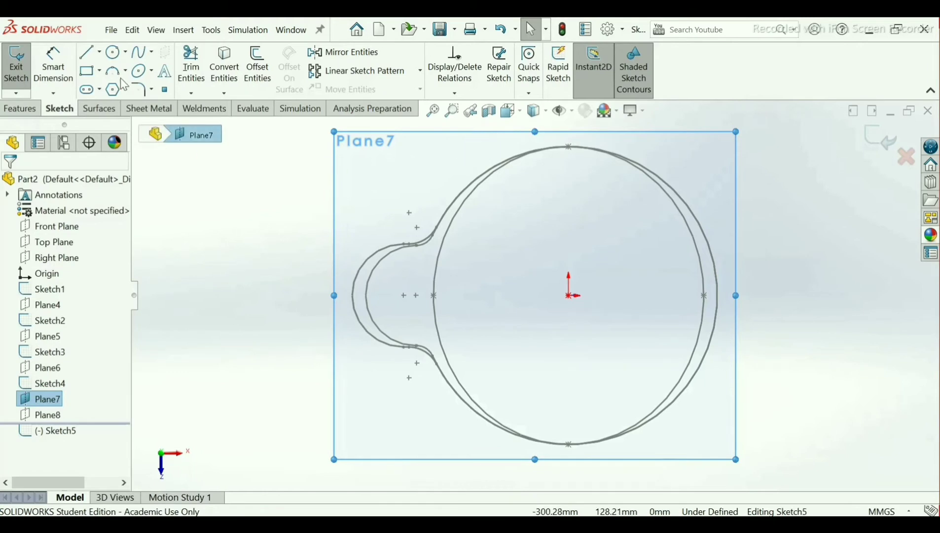
{"action": "left_click", "coordinate": [114, 55]}
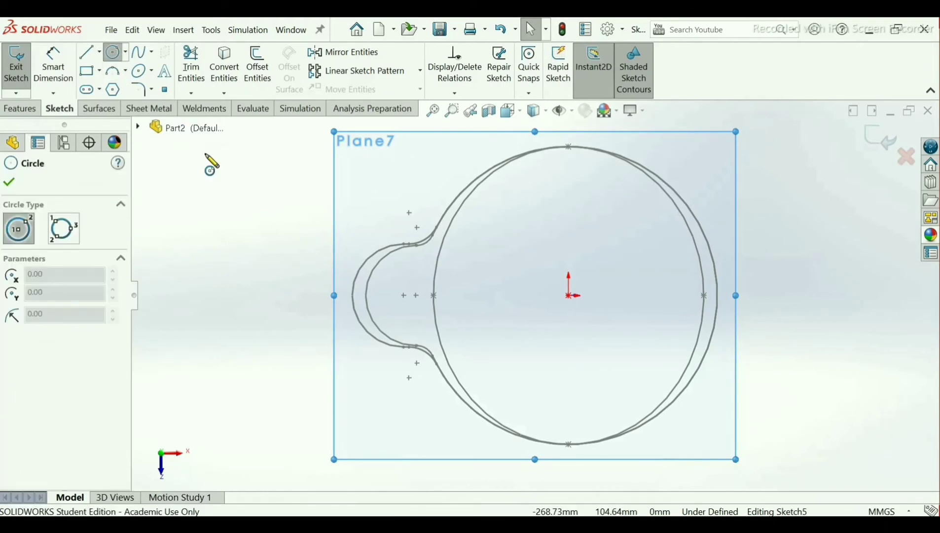
{"action": "left_click", "coordinate": [568, 296]}
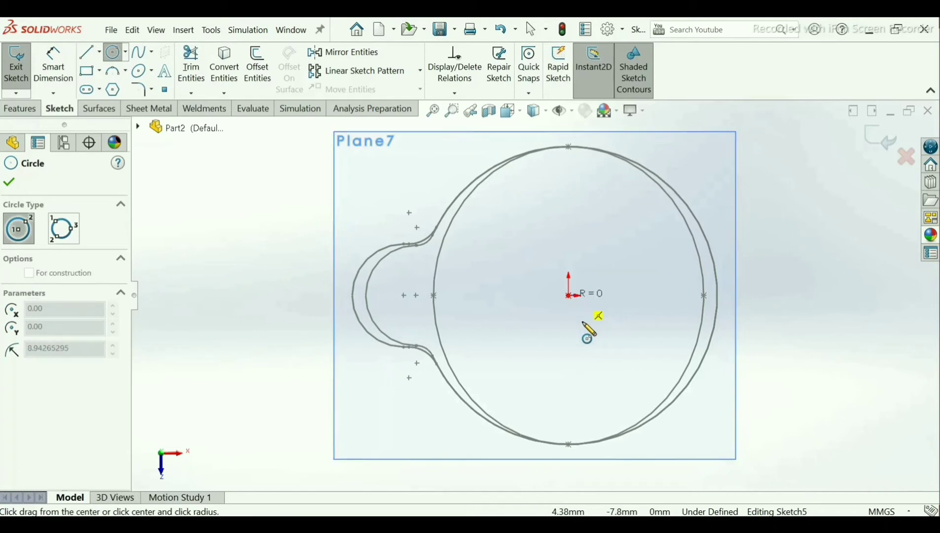
{"action": "left_click", "coordinate": [600, 391]}
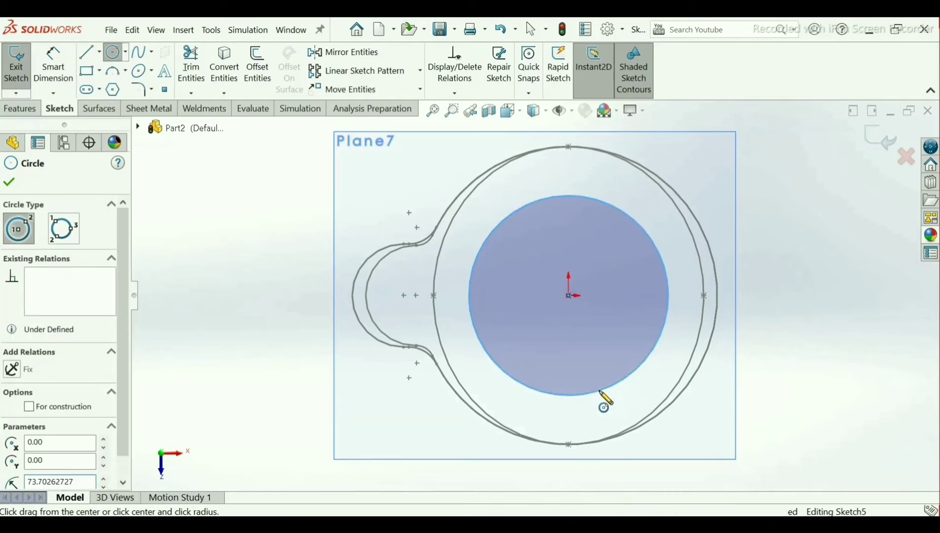
{"action": "right_click", "coordinate": [603, 394]}
{"action": "left_click", "coordinate": [633, 400]}
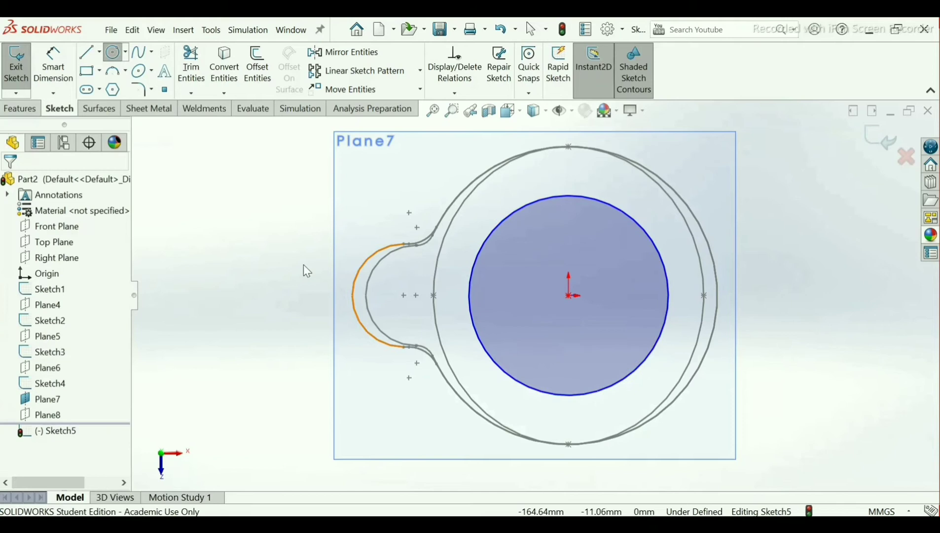
- Dimension the circle's diameter as 150 mm and exit the sketch
{"action": "left_click", "coordinate": [58, 69]}
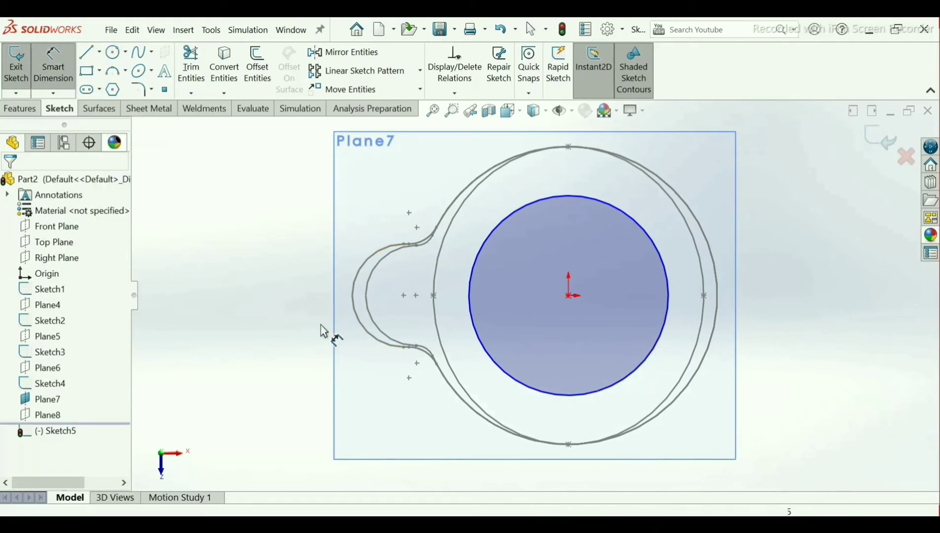
{"action": "left_click", "coordinate": [511, 378]}
{"action": "left_click", "coordinate": [794, 310]}
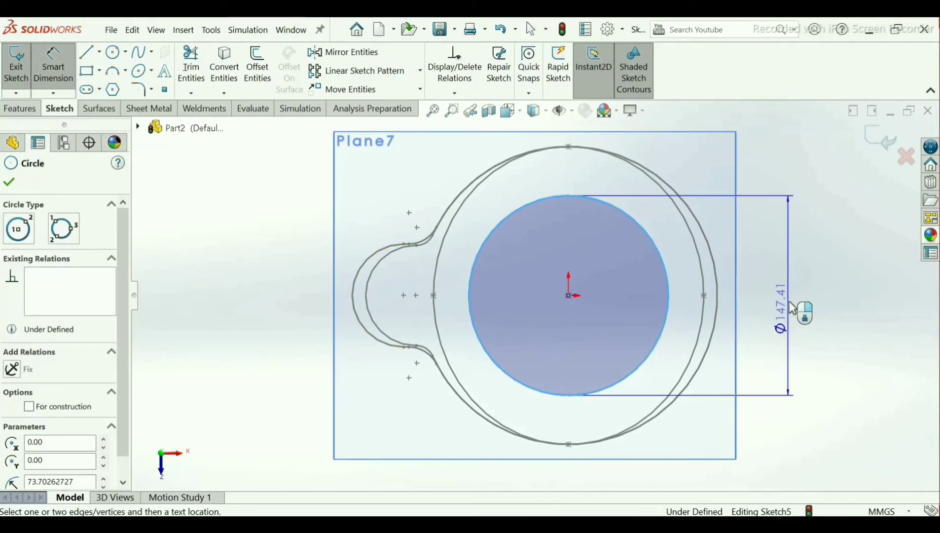
{"action": "left_click", "coordinate": [790, 302]}
{"action": "left_click", "coordinate": [792, 308]}
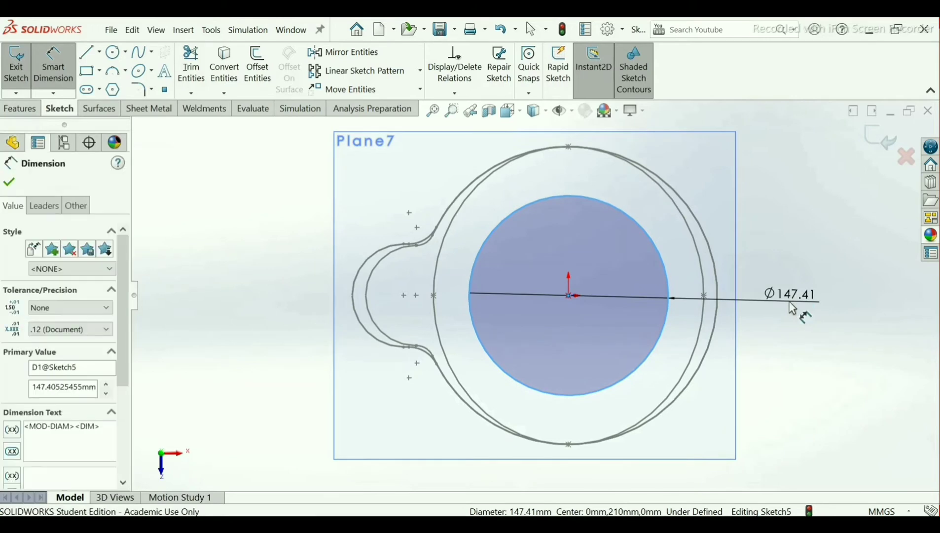
{"action": "type", "text": "1"}
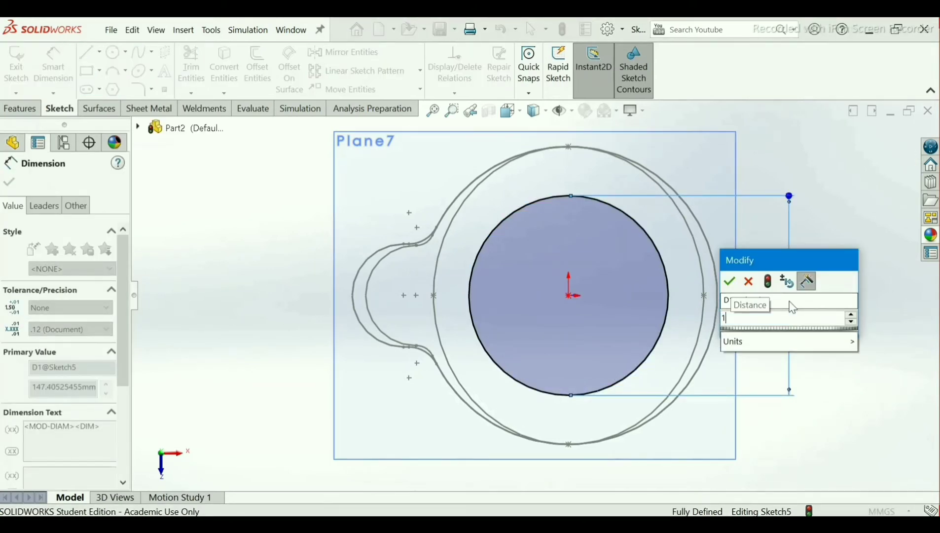
{"action": "type", "text": "50"}
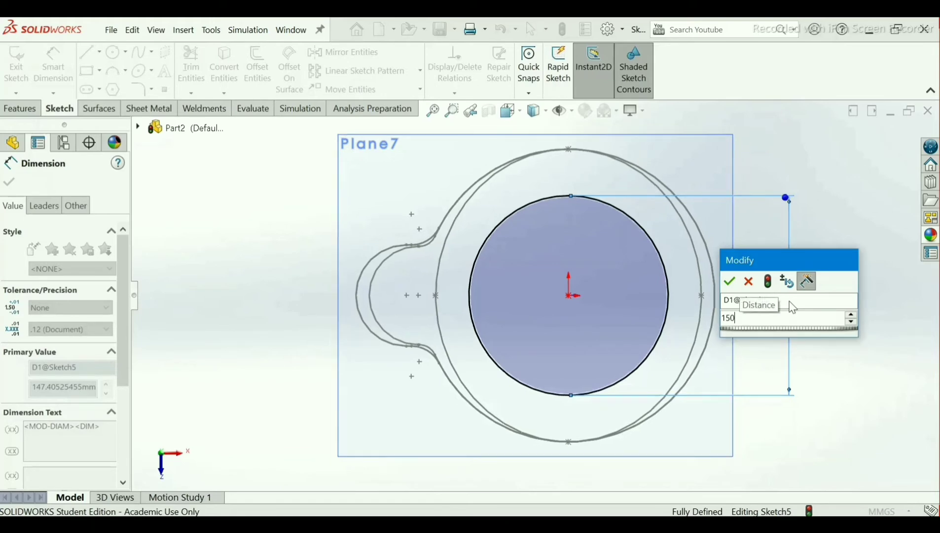
{"action": "key", "text": "Return"}
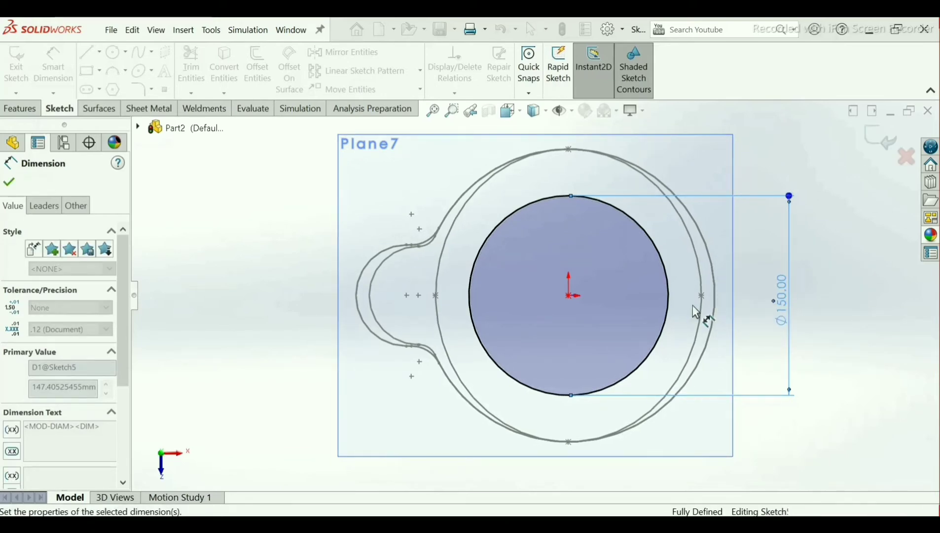
{"action": "left_click", "coordinate": [9, 182]}
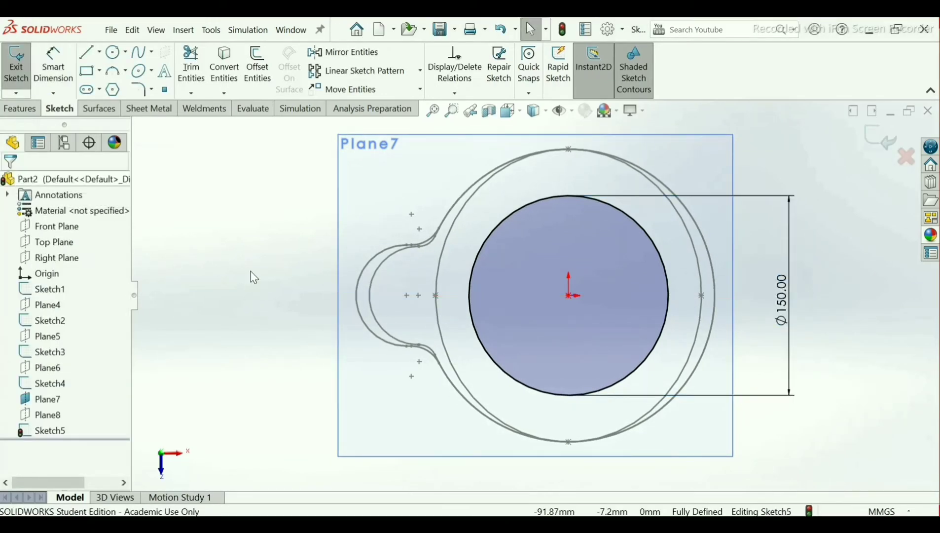
{"action": "middle_click_drag", "start_coordinate": [471, 219], "coordinate": [479, 178]}
{"action": "scroll", "coordinate": [533, 245], "scroll_direction": "down", "scroll_amount": 2}
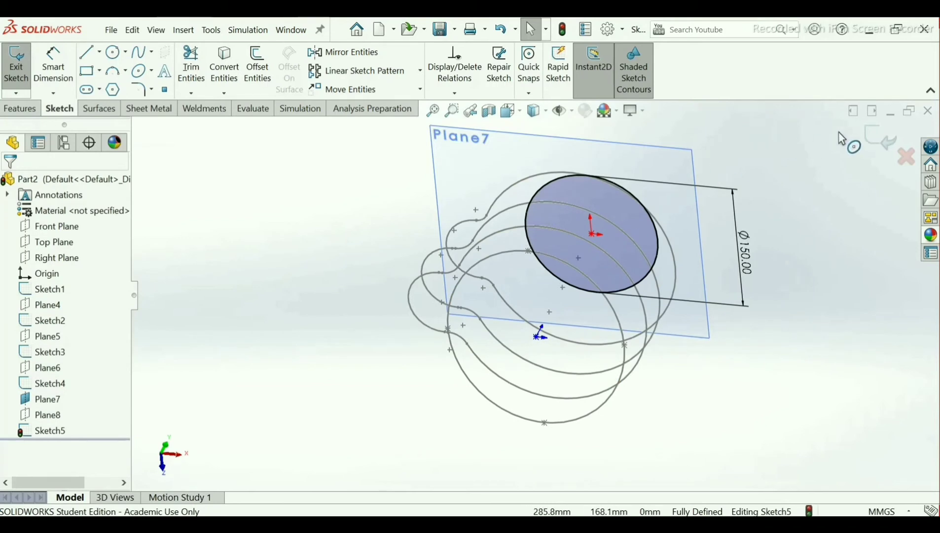
{"action": "left_click", "coordinate": [875, 137]}
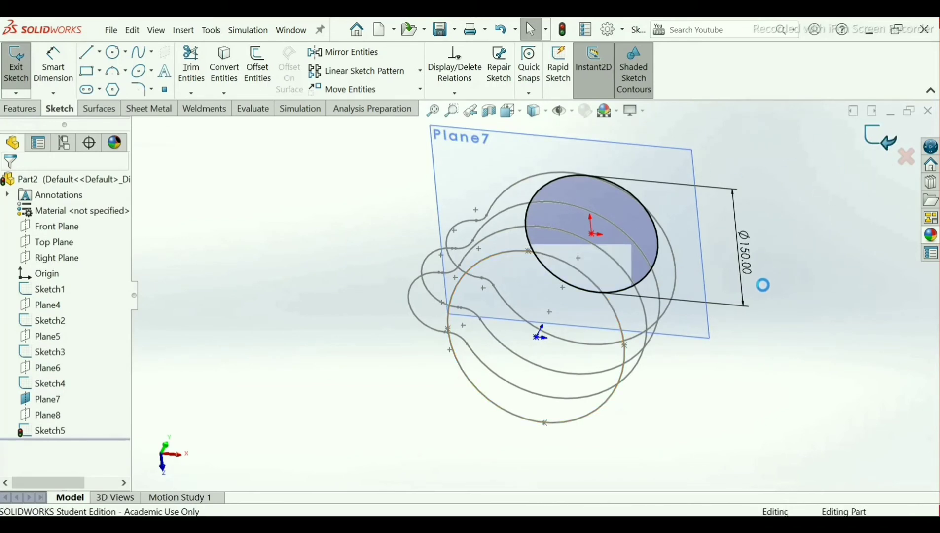
- Hide Plane7 and show Plane8
{"action": "left_click", "coordinate": [709, 320]}
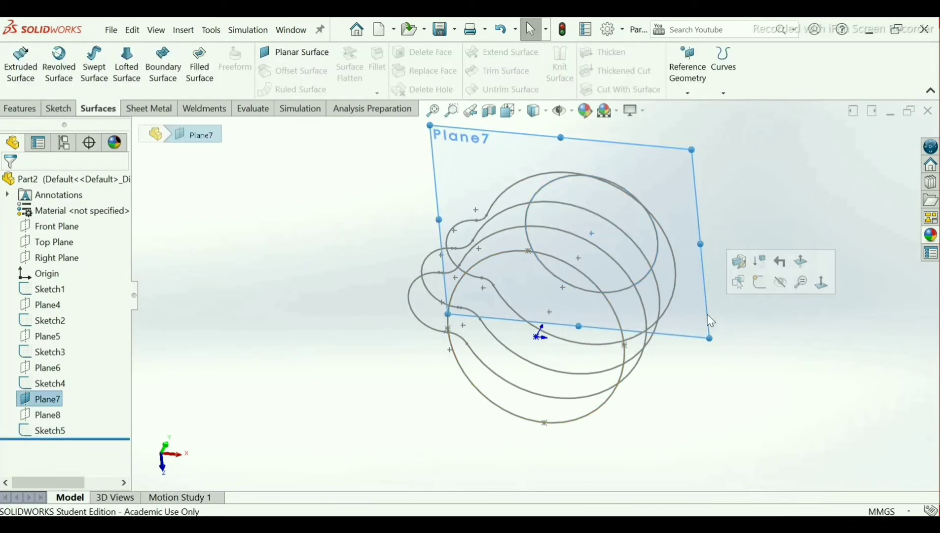
{"action": "left_click", "coordinate": [780, 283]}
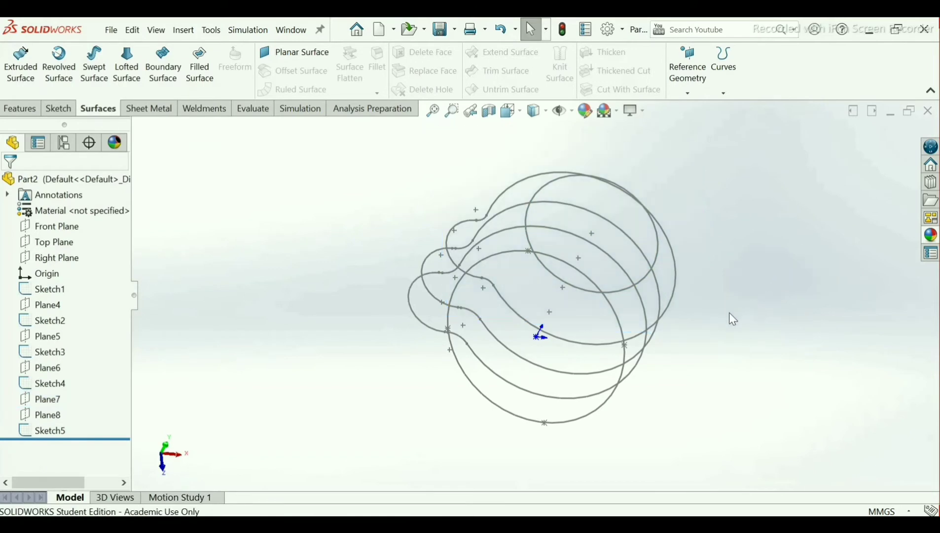
{"action": "left_click", "coordinate": [46, 415]}
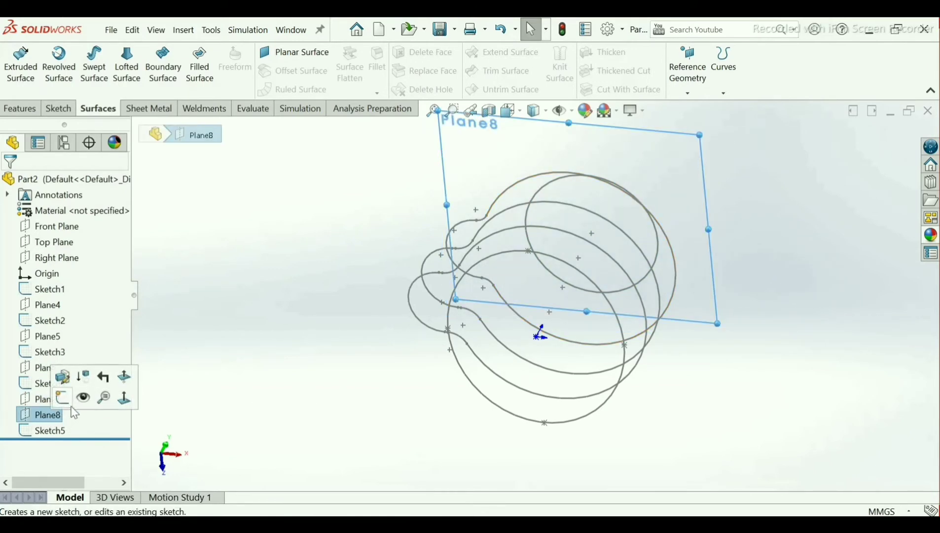
{"action": "left_click", "coordinate": [83, 400]}
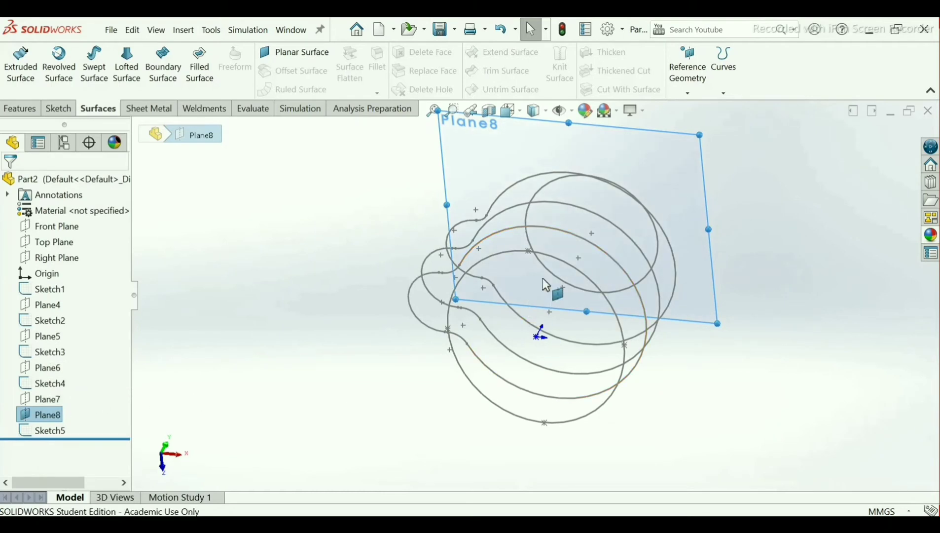
- Start a sketch on Plane8 and draw a circle about 116 mm in diameter centred on the origin
{"action": "left_click", "coordinate": [711, 293]}
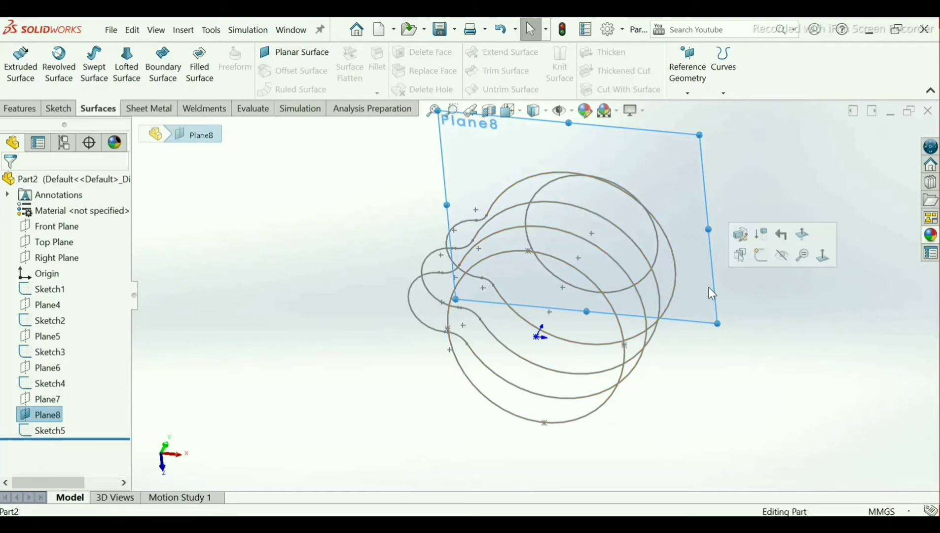
{"action": "left_click", "coordinate": [761, 255]}
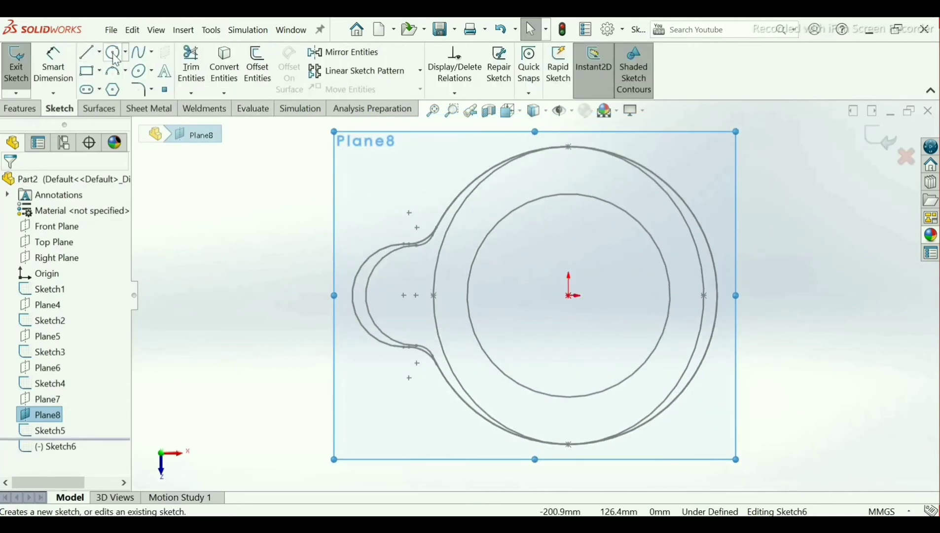
{"action": "left_click", "coordinate": [115, 53]}
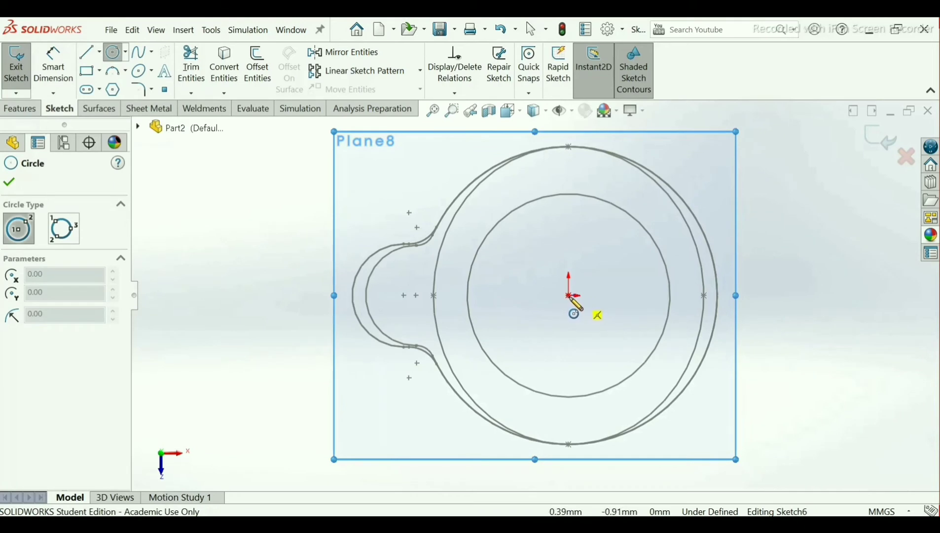
{"action": "left_click", "coordinate": [569, 295]}
{"action": "left_click", "coordinate": [596, 371]}
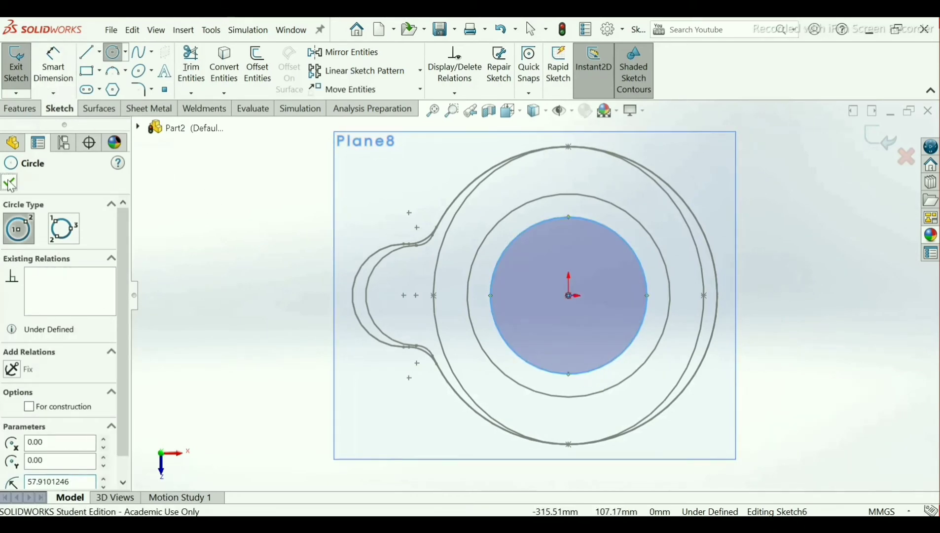
{"action": "key", "text": "Escape"}
- Dimension the circle's diameter as 86 mm and exit the sketch
{"action": "left_click", "coordinate": [51, 84]}
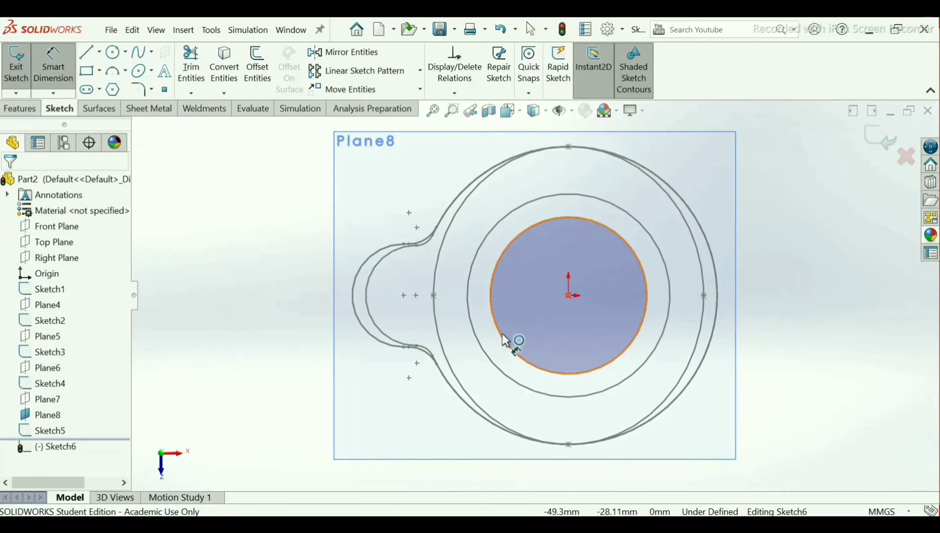
{"action": "left_click", "coordinate": [640, 320]}
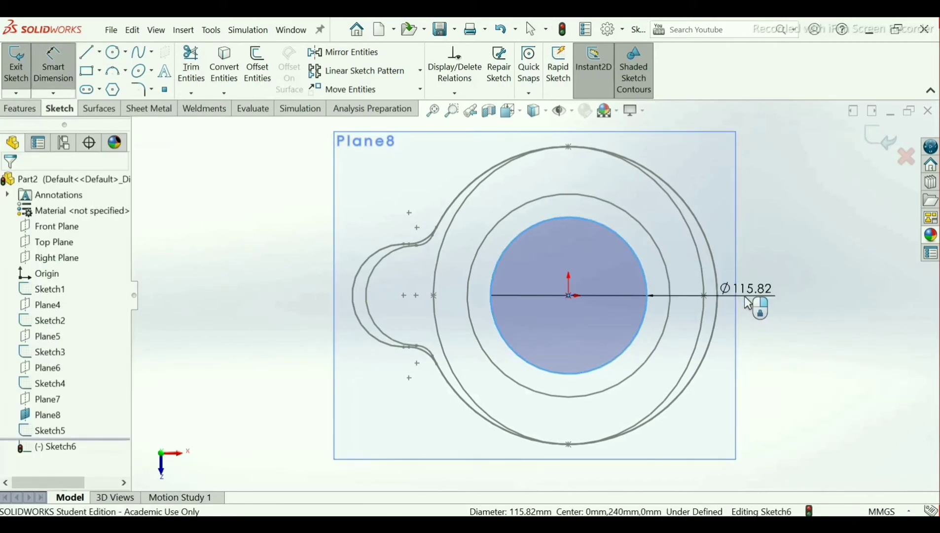
{"action": "left_click", "coordinate": [744, 298]}
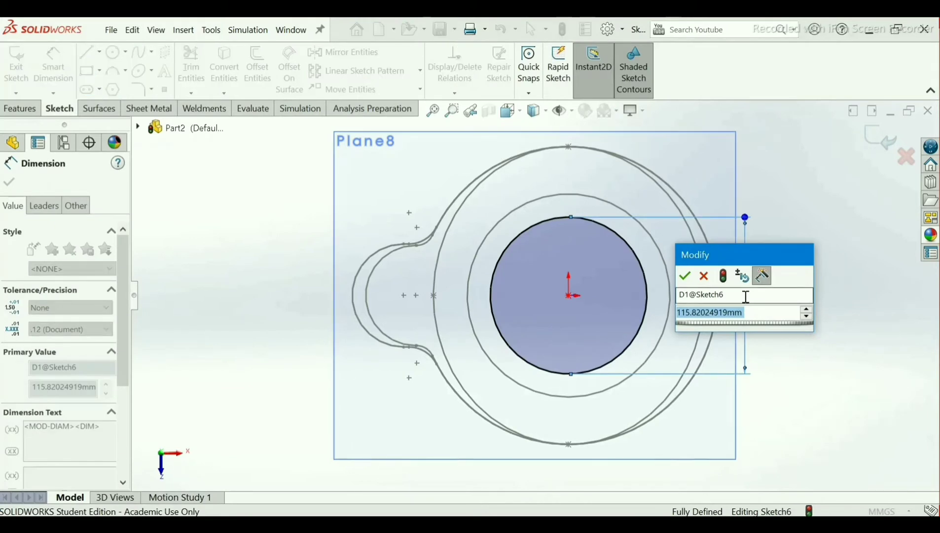
{"action": "type", "text": "86"}
{"action": "key", "text": "Return"}
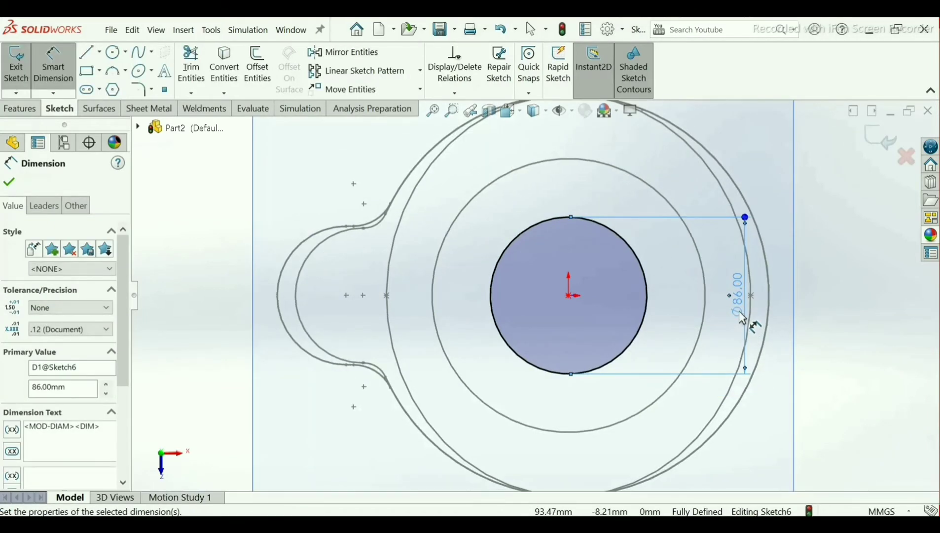
{"action": "left_click", "coordinate": [10, 182]}
{"action": "mouse_move", "coordinate": [710, 360]}
{"action": "middle_mouse_down"}
{"action": "mouse_move", "coordinate": [720, 354]}
{"action": "mouse_move", "coordinate": [715, 315]}
{"action": "middle_mouse_up"}
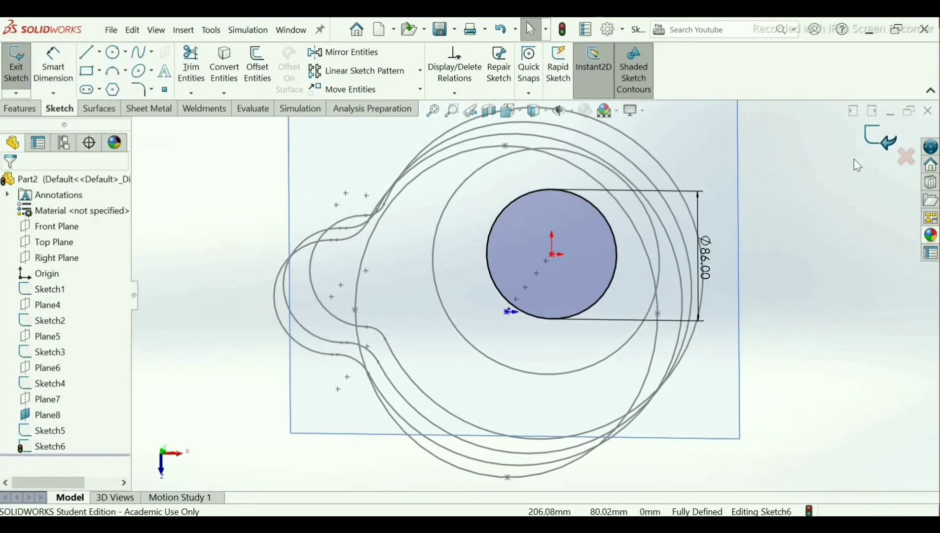
{"action": "left_click", "coordinate": [876, 140]}
- Hide Plane8
{"action": "mouse_move", "coordinate": [744, 314]}
{"action": "middle_mouse_down"}
{"action": "mouse_move", "coordinate": [748, 250]}
{"action": "mouse_move", "coordinate": [753, 275]}
{"action": "middle_mouse_up"}
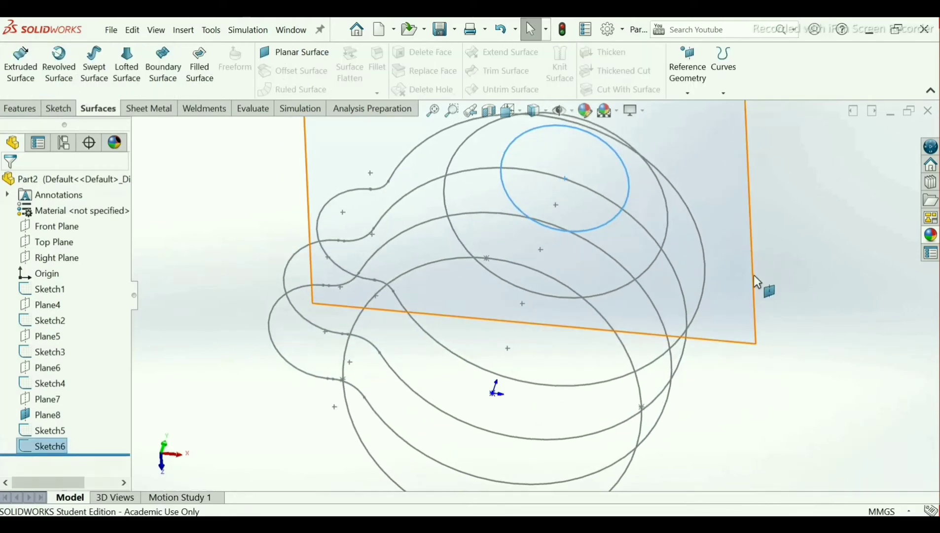
{"action": "left_click", "coordinate": [753, 274]}
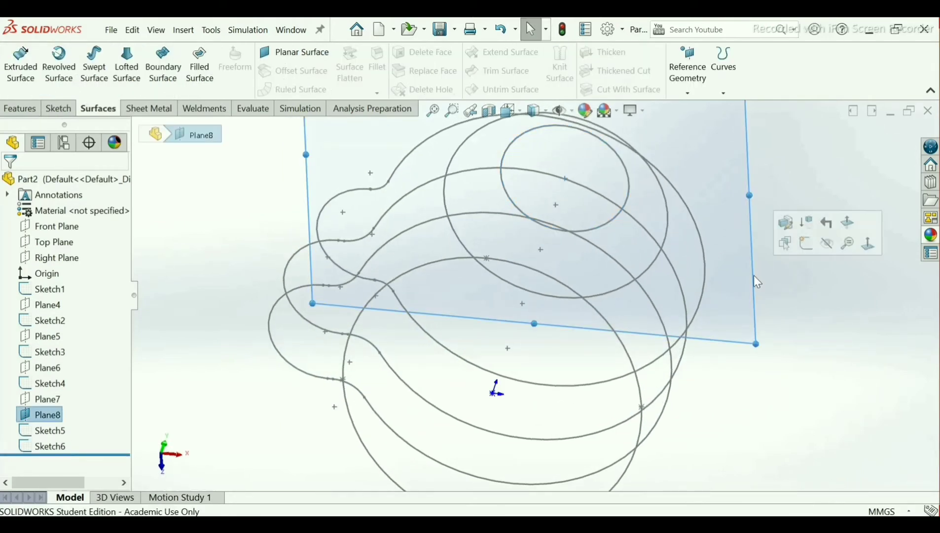
{"action": "left_click", "coordinate": [830, 241]}
{"action": "mouse_move", "coordinate": [758, 303]}
{"action": "middle_mouse_down"}
{"action": "mouse_move", "coordinate": [657, 296]}
{"action": "mouse_move", "coordinate": [653, 252]}
{"action": "mouse_move", "coordinate": [676, 258]}
{"action": "mouse_move", "coordinate": [643, 241]}
{"action": "mouse_move", "coordinate": [661, 203]}
{"action": "middle_mouse_up"}
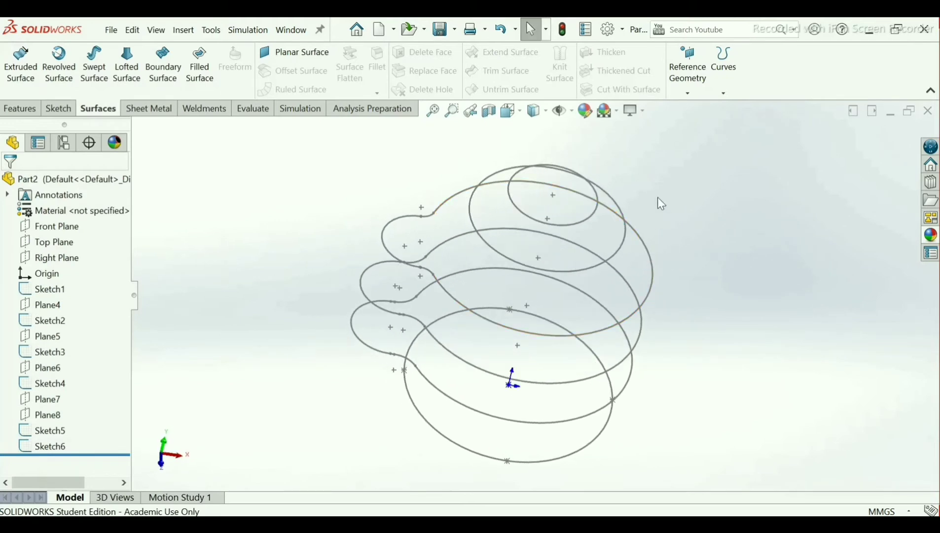
- Start a new reference plane from the Top Plane and check the water container's heights in the PDF drawing
{"action": "left_click", "coordinate": [691, 96]}
{"action": "left_click", "coordinate": [686, 109]}
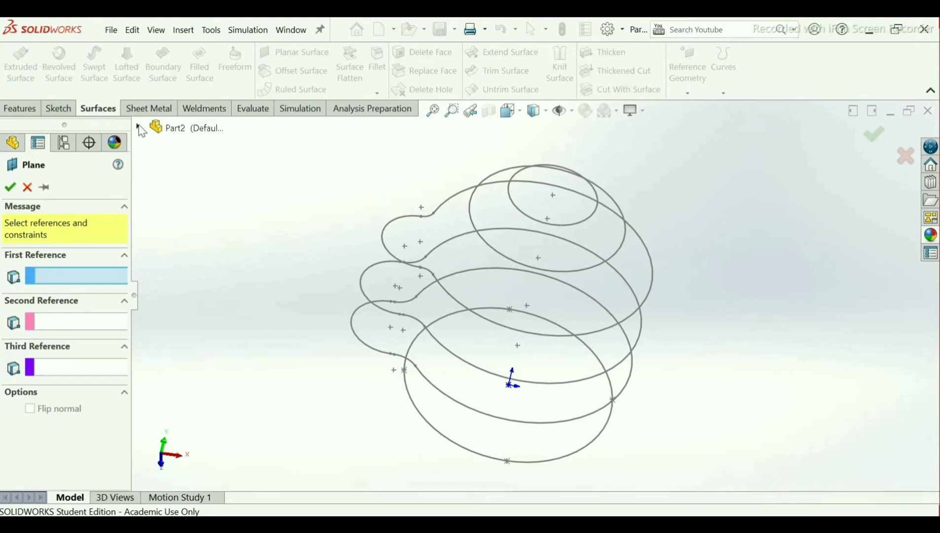
{"action": "left_click", "coordinate": [139, 127]}
{"action": "left_click", "coordinate": [192, 191]}
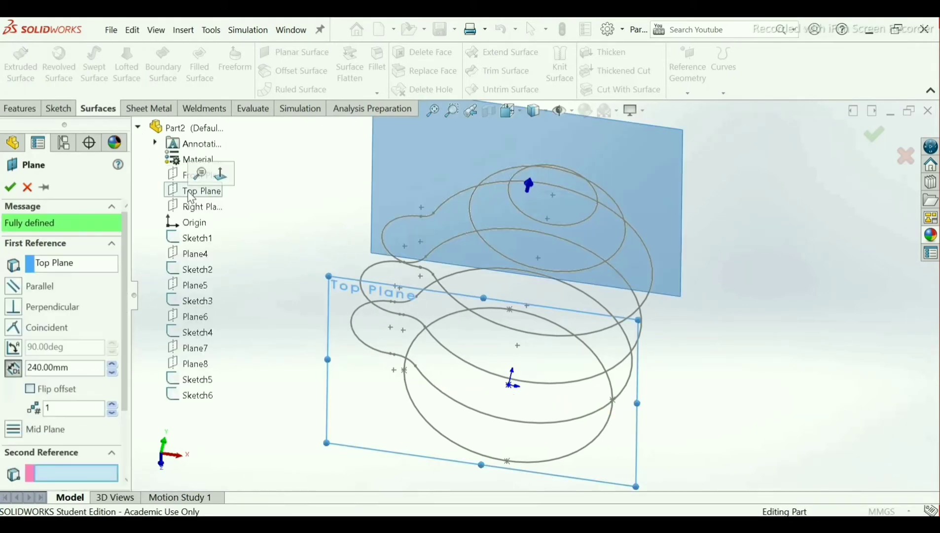
{"action": "left_click", "coordinate": [364, 525]}
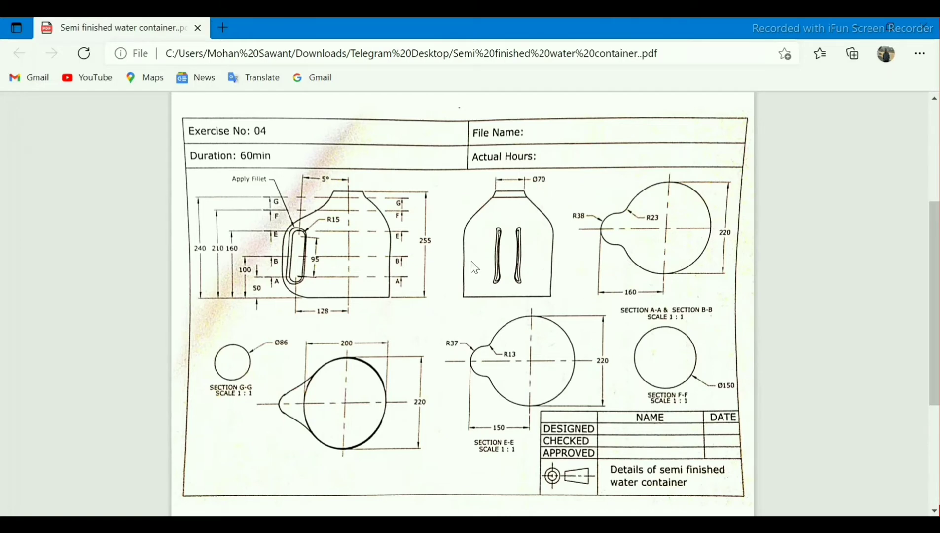
{"action": "key", "text": "alt+Tab"}
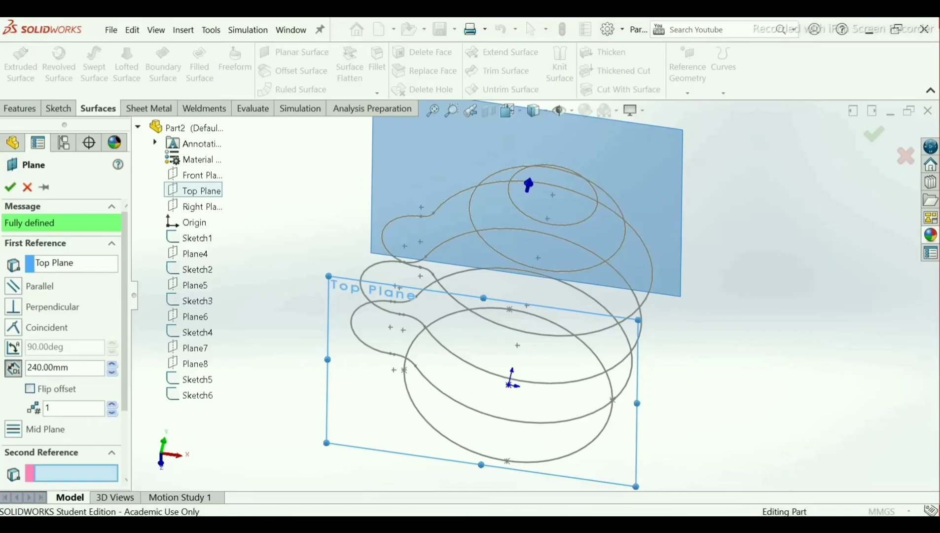
- Try a 225 mm offset from the Top Plane for the new reference plane
{"action": "double_click", "coordinate": [91, 369]}
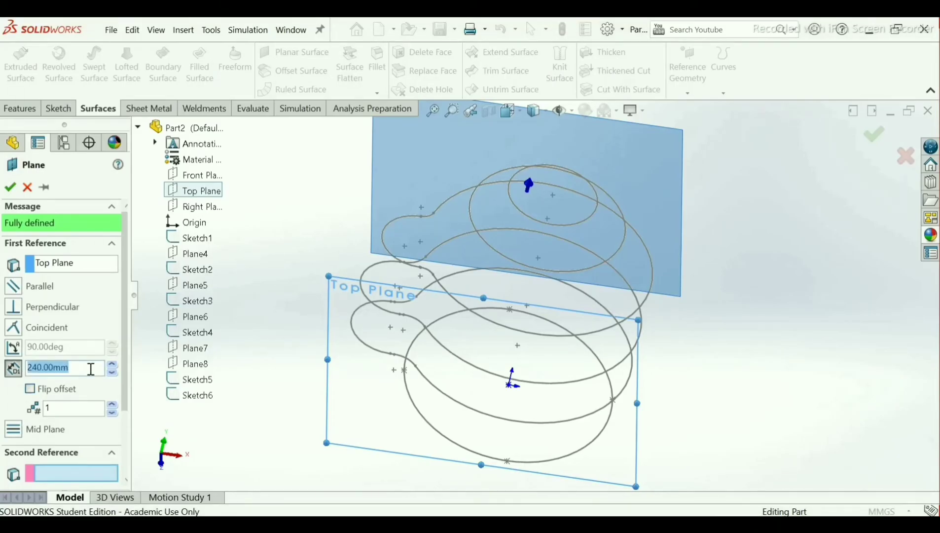
{"action": "type", "text": "225"}
{"action": "key", "text": "Return"}
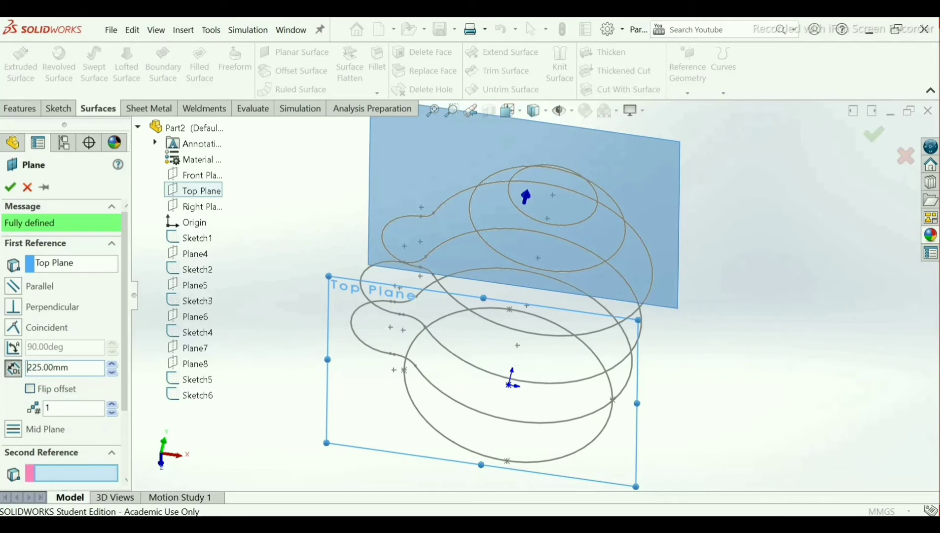
{"action": "mouse_move", "coordinate": [252, 392]}
{"action": "middle_mouse_down"}
{"action": "mouse_move", "coordinate": [267, 307]}
{"action": "mouse_move", "coordinate": [178, 348]}
{"action": "middle_mouse_up"}
- Set the new plane's offset from the Top Plane to 255 mm and create the plane
{"action": "double_click", "coordinate": [78, 367]}
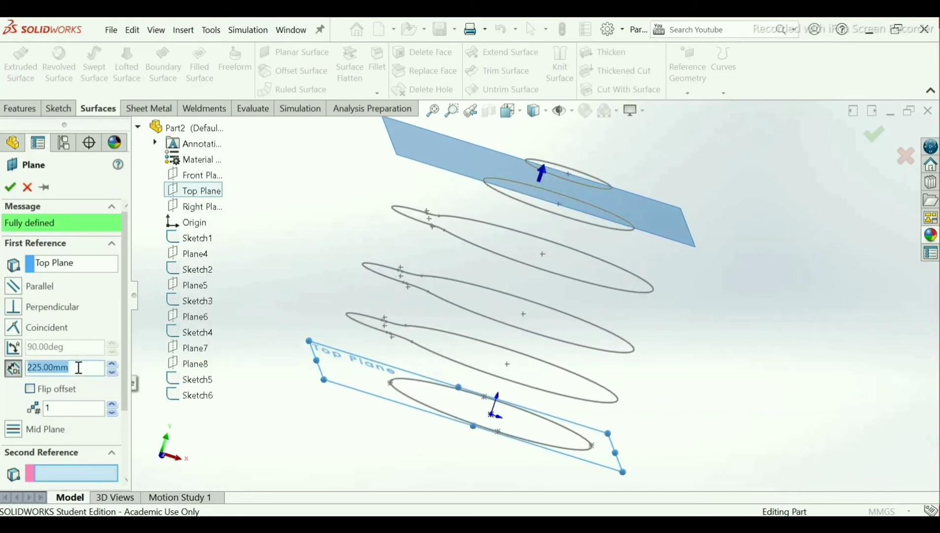
{"action": "type", "text": "255"}
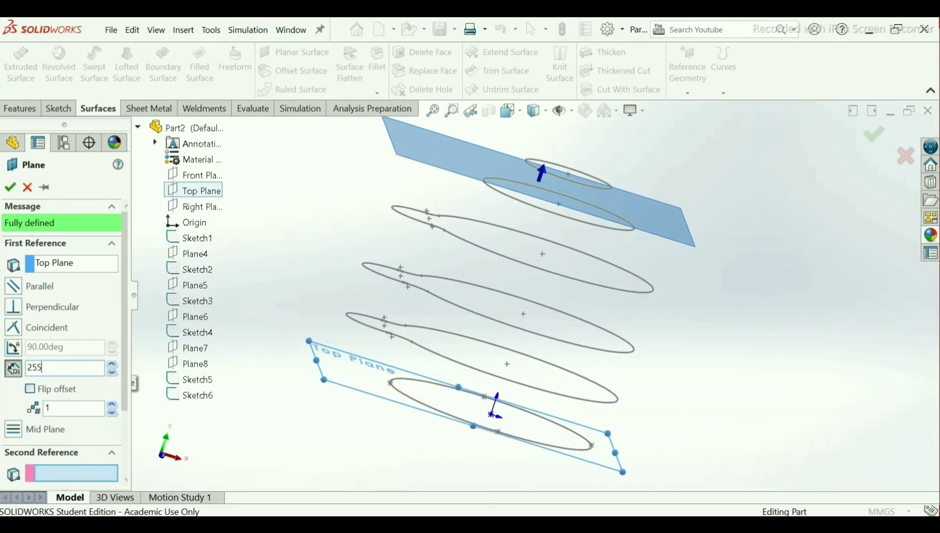
{"action": "key", "text": "Return"}
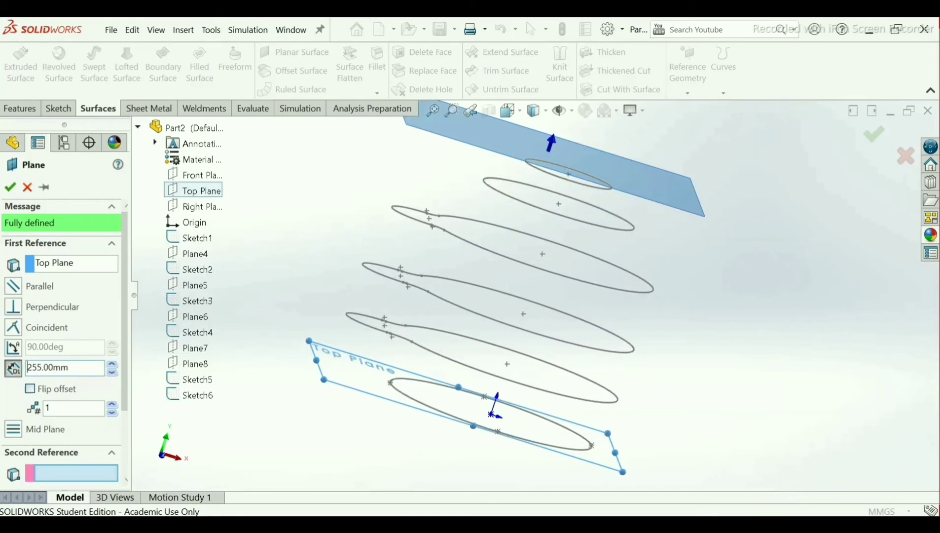
{"action": "left_click", "coordinate": [9, 192]}
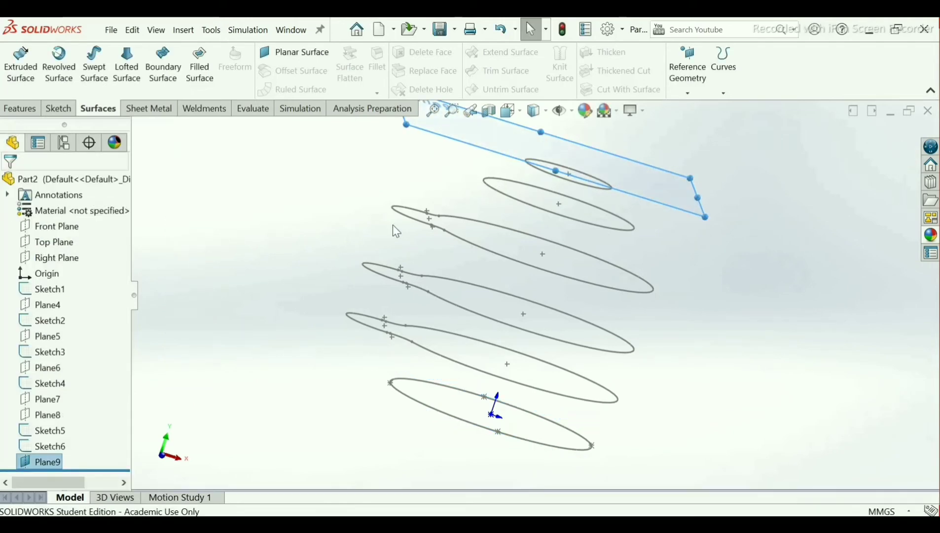
- Start a sketch on Plane9 and draw a circle about 108 mm in diameter centred on the origin
{"action": "middle_click_drag", "start_coordinate": [393, 226], "coordinate": [376, 334]}
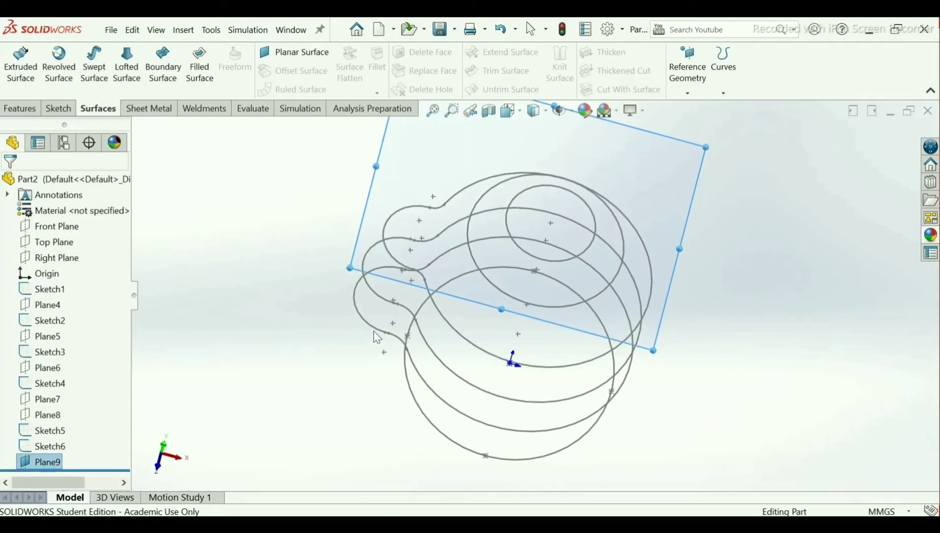
{"action": "left_click", "coordinate": [388, 272]}
{"action": "left_click", "coordinate": [428, 251]}
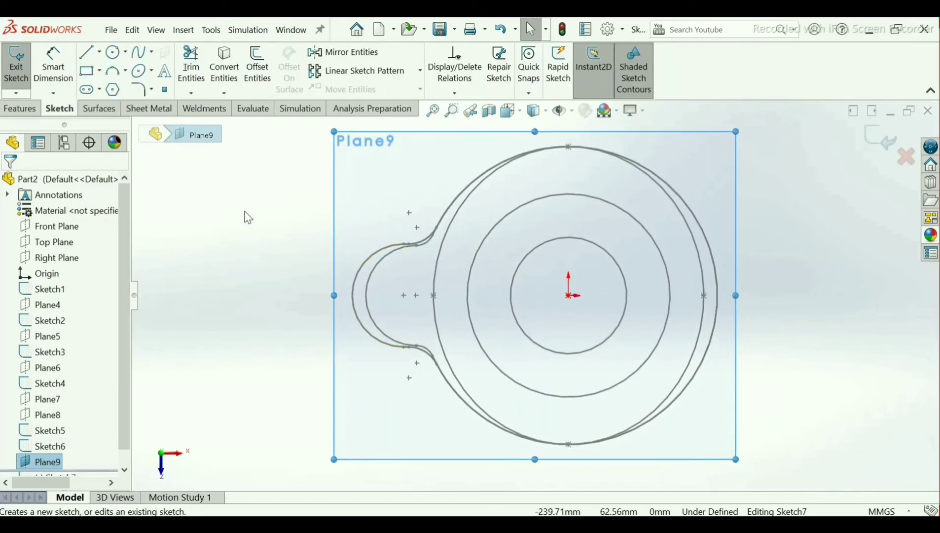
{"action": "left_click", "coordinate": [114, 53]}
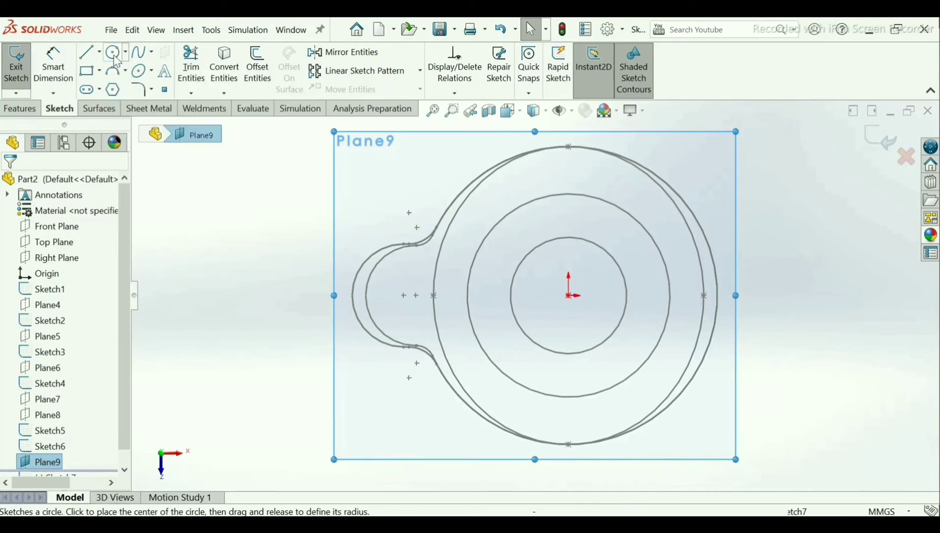
{"action": "left_click", "coordinate": [570, 295]}
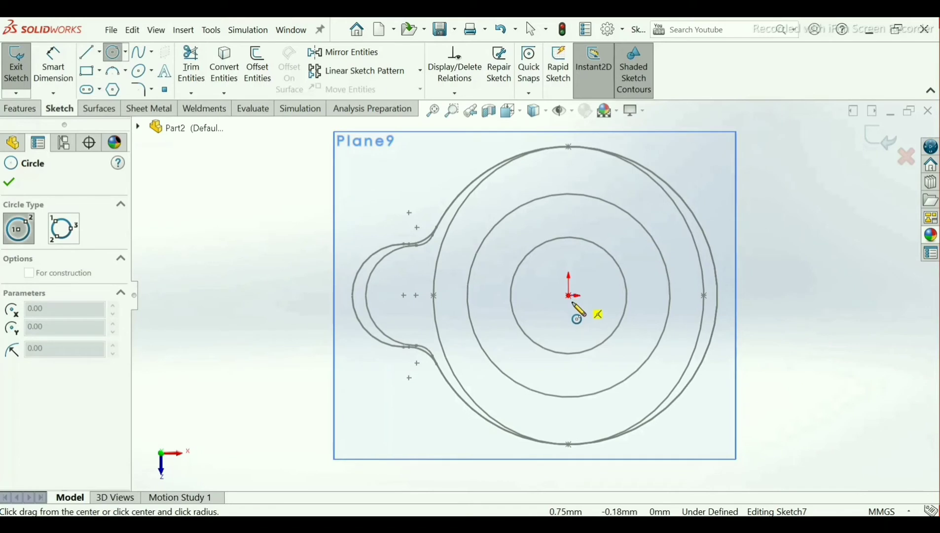
{"action": "left_click", "coordinate": [597, 373]}
{"action": "right_click", "coordinate": [596, 374]}
{"action": "left_click", "coordinate": [606, 375]}
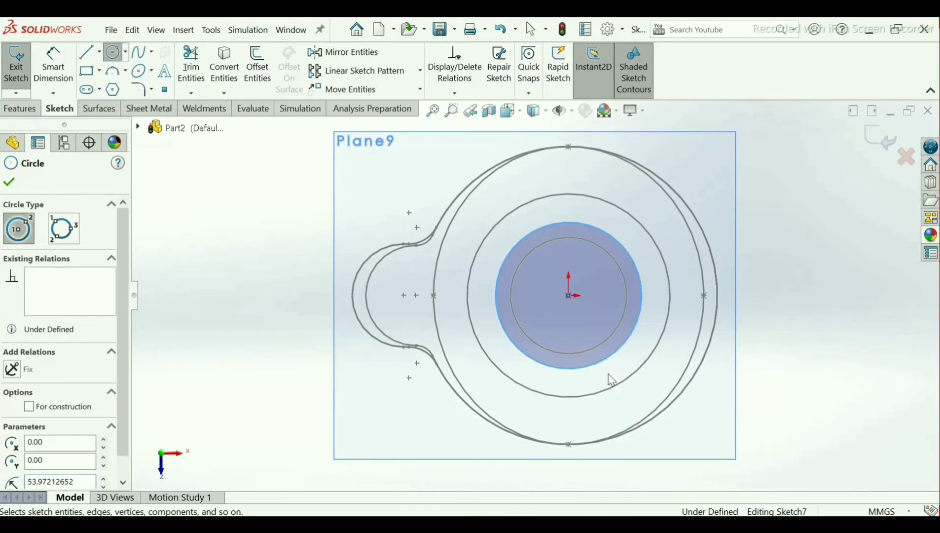
- Dimension the Plane9 circle's diameter as 70 mm and exit the sketch
{"action": "left_click", "coordinate": [53, 64]}
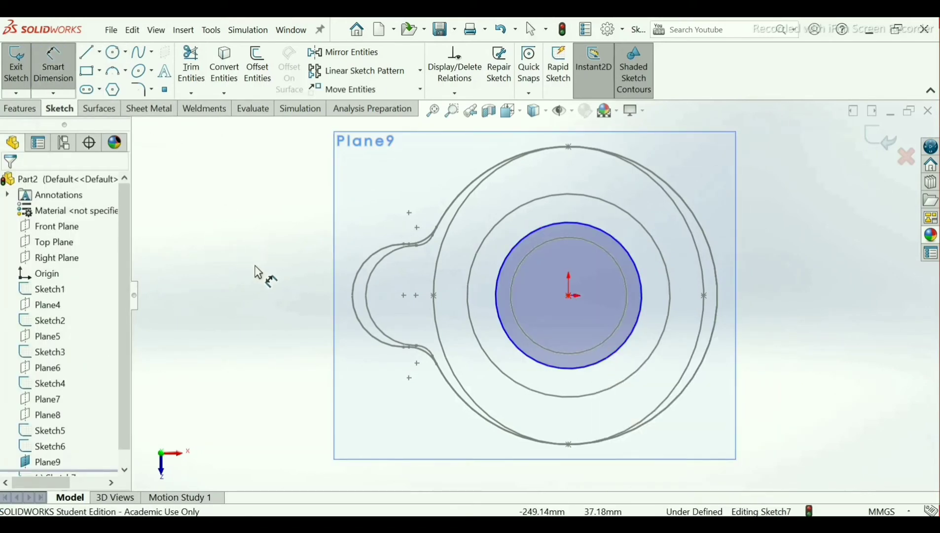
{"action": "left_click", "coordinate": [534, 358]}
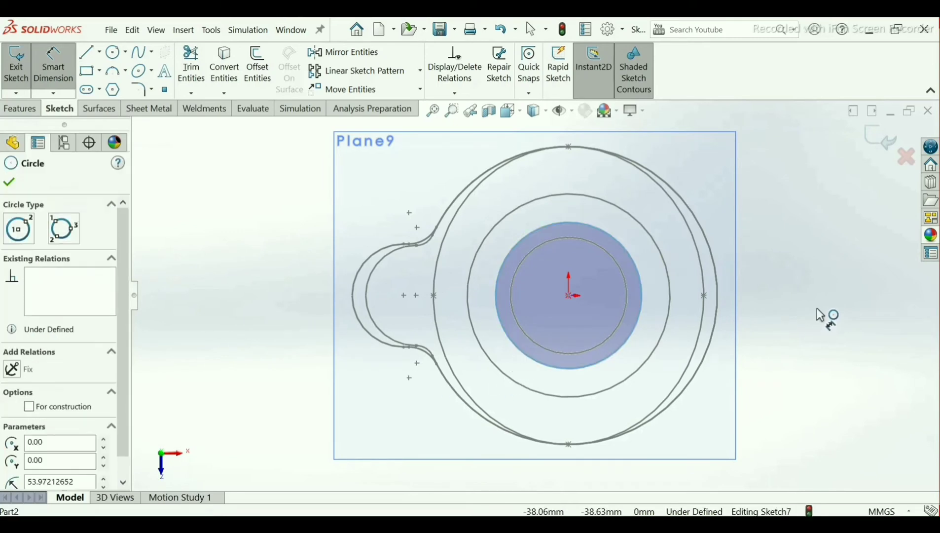
{"action": "left_click", "coordinate": [810, 301]}
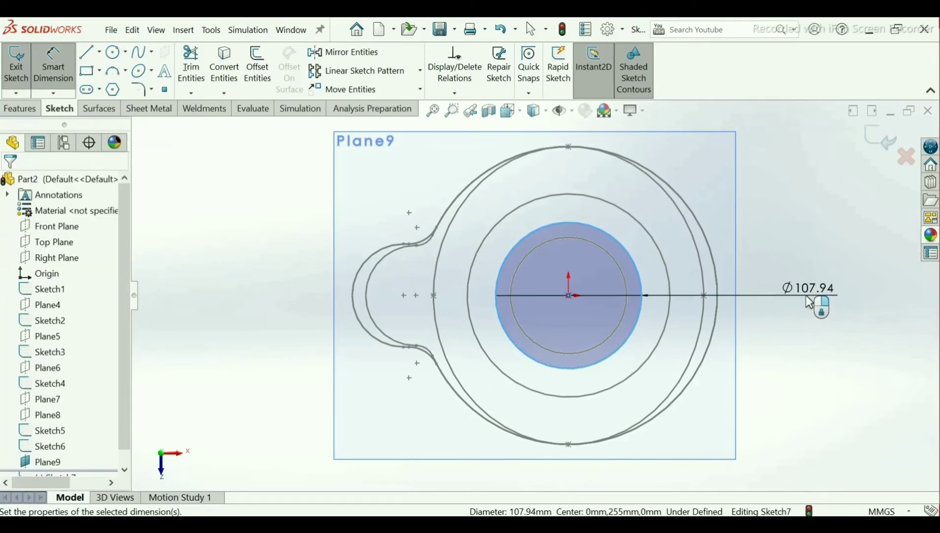
{"action": "type", "text": "7"}
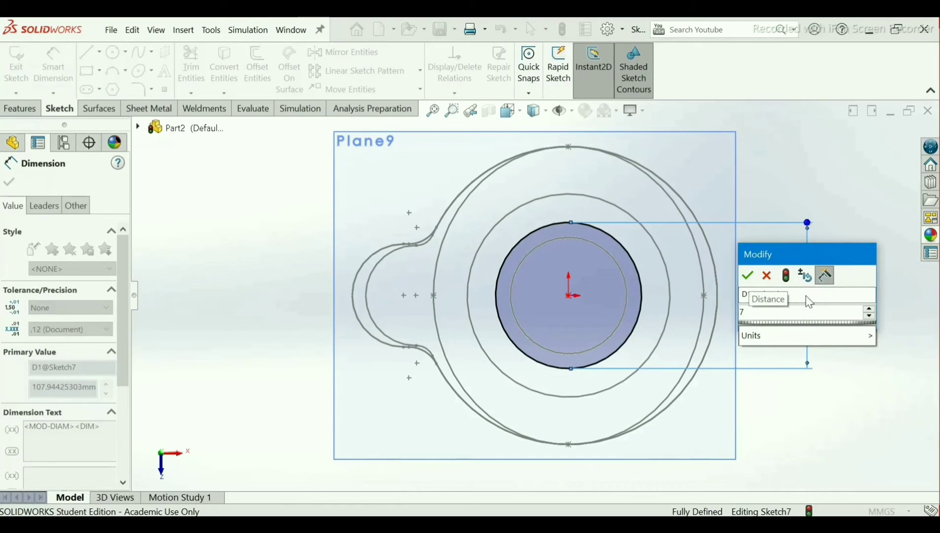
{"action": "type", "text": "0"}
{"action": "key", "text": "Return"}
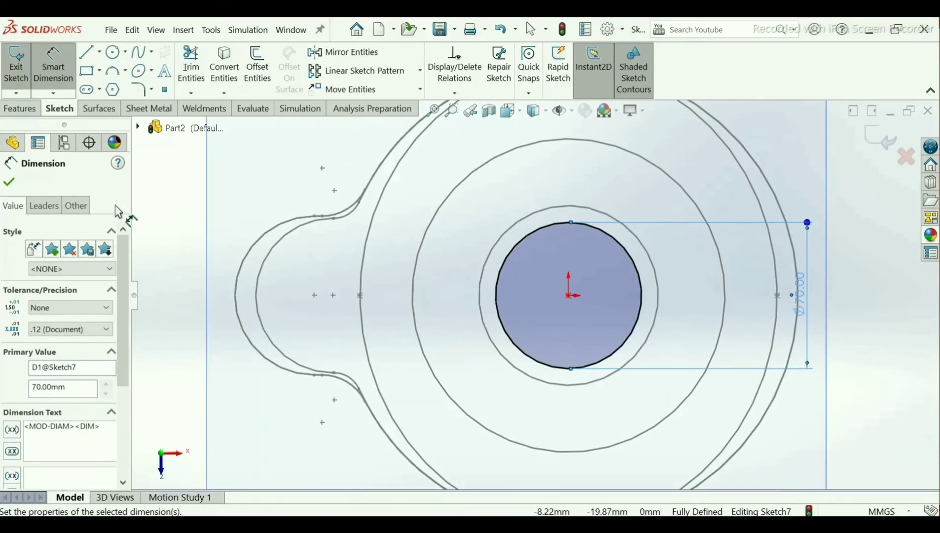
{"action": "left_click", "coordinate": [9, 182]}
{"action": "middle_click_drag", "start_coordinate": [595, 269], "coordinate": [608, 231]}
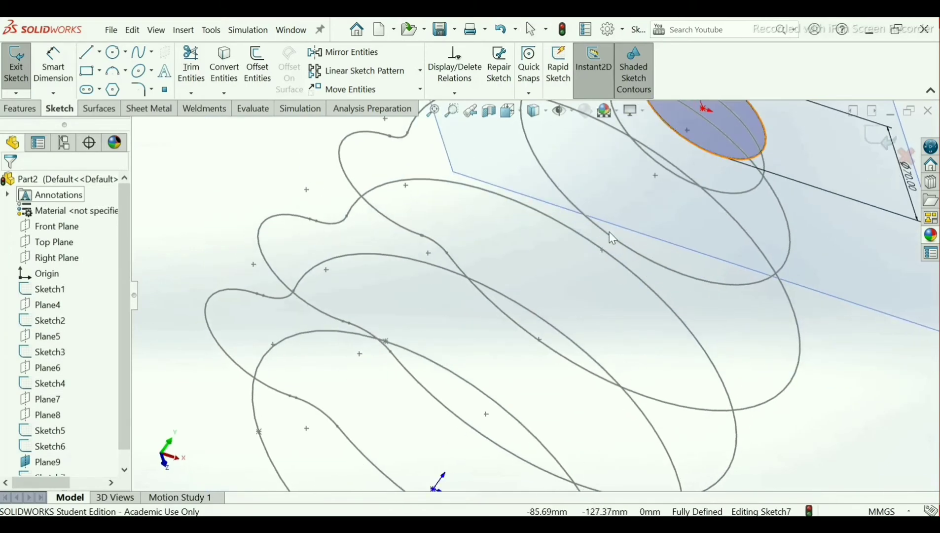
{"action": "scroll", "coordinate": [608, 231], "scroll_direction": "up", "scroll_amount": 6}
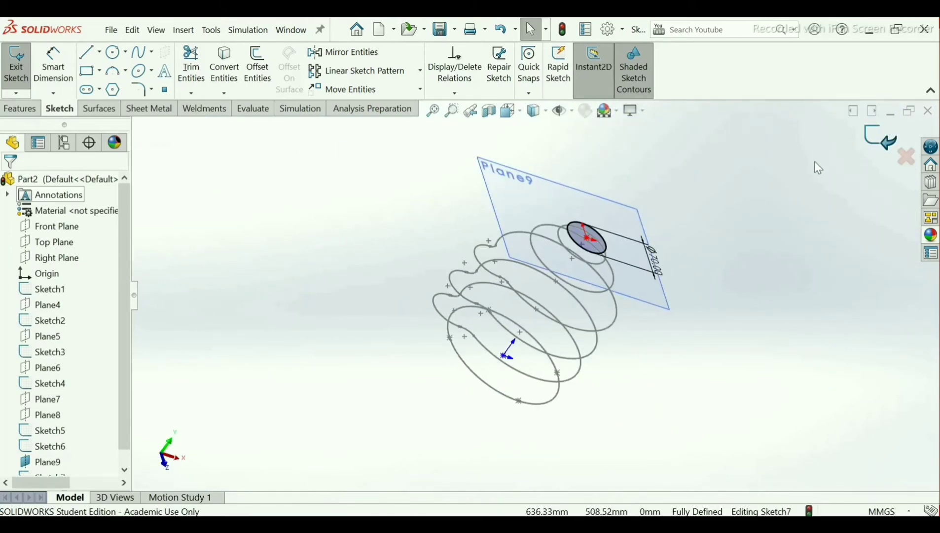
{"action": "left_click", "coordinate": [880, 138]}
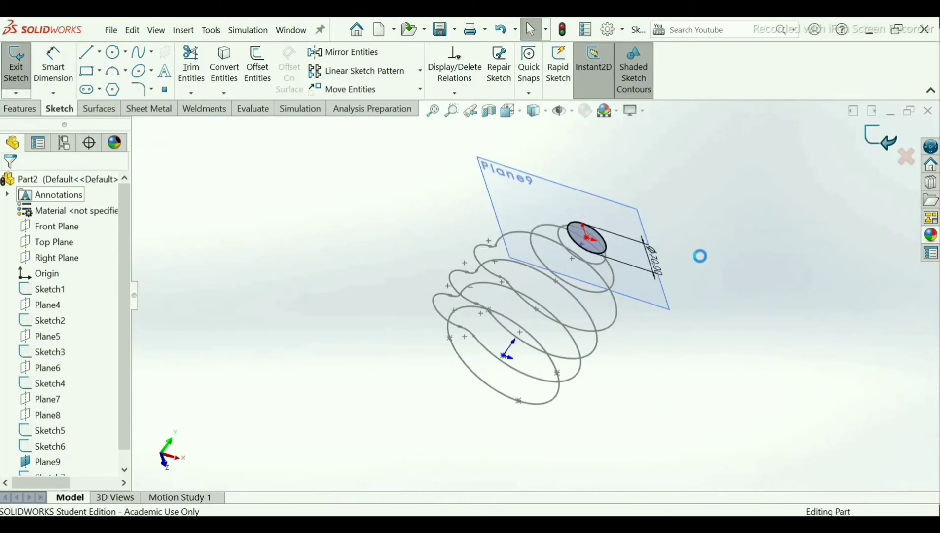
- Hide Plane9 so only the profile sketches remain displayed
{"action": "left_click", "coordinate": [669, 307]}
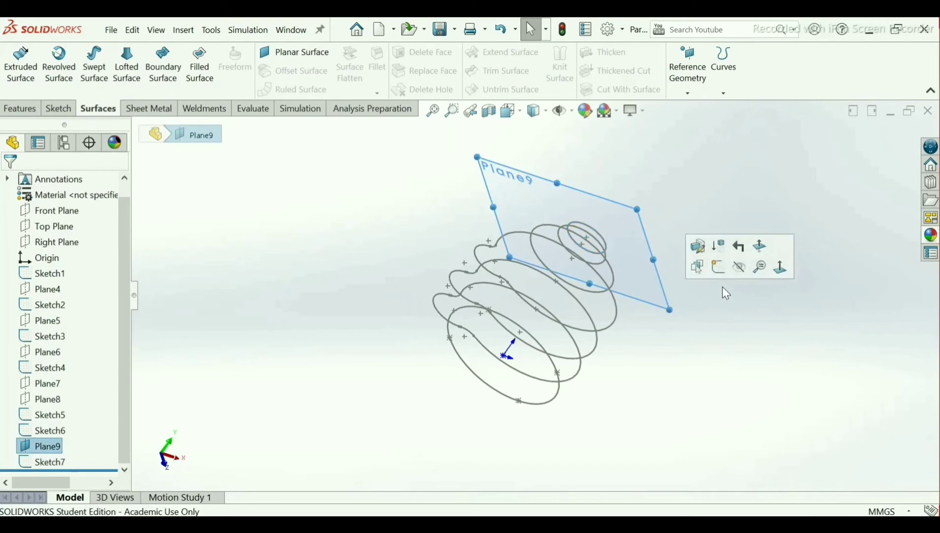
{"action": "left_click", "coordinate": [739, 268]}
{"action": "mouse_move", "coordinate": [695, 315]}
{"action": "middle_mouse_down"}
{"action": "mouse_move", "coordinate": [622, 250]}
{"action": "mouse_move", "coordinate": [674, 240]}
{"action": "mouse_move", "coordinate": [583, 282]}
{"action": "mouse_move", "coordinate": [558, 308]}
{"action": "middle_mouse_up"}
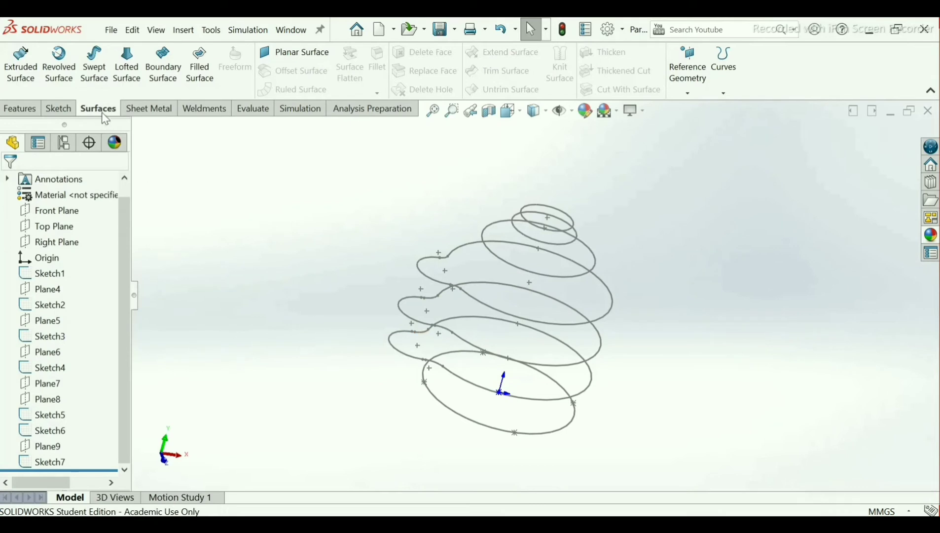
- Create a lofted surface through the seven profiles Sketch1 to Sketch7, selected in order from the base to the neck
{"action": "left_click", "coordinate": [124, 80]}
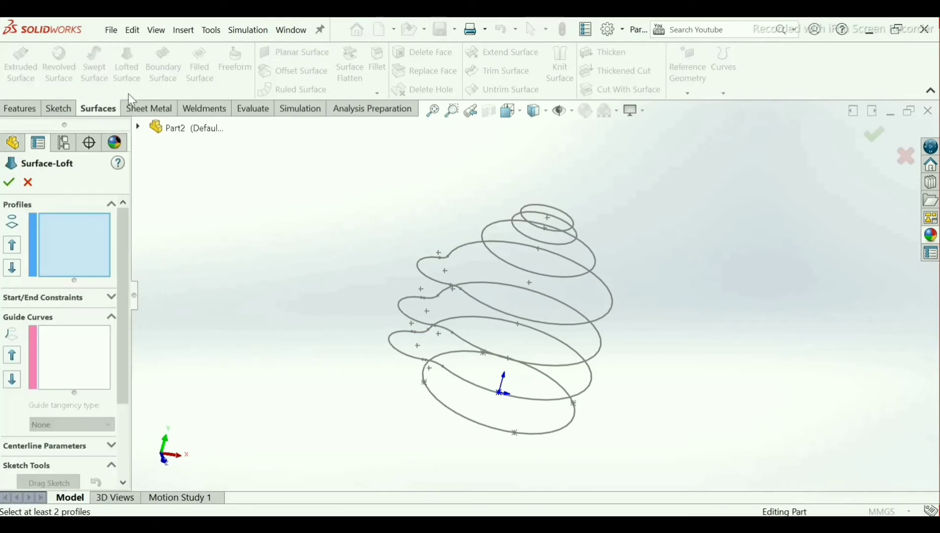
{"action": "scroll", "coordinate": [475, 405], "scroll_direction": "up", "scroll_amount": 1}
{"action": "middle_click_drag", "start_coordinate": [475, 406], "coordinate": [491, 377], "text": "ctrl"}
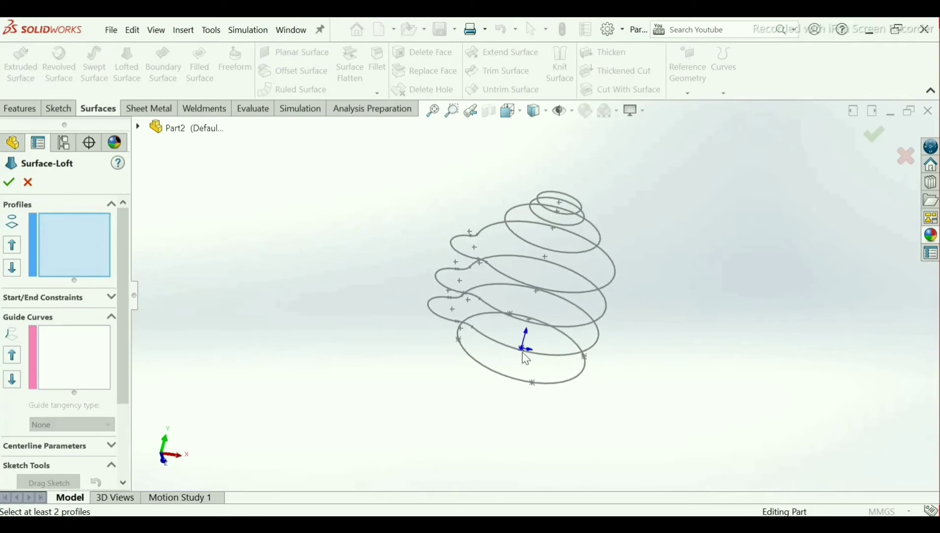
{"action": "left_click", "coordinate": [504, 376]}
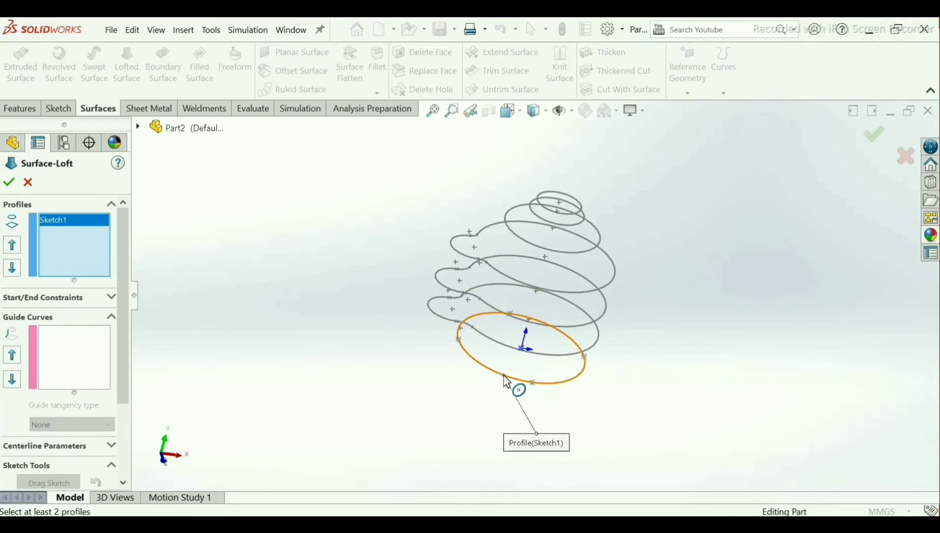
{"action": "left_click", "coordinate": [485, 335]}
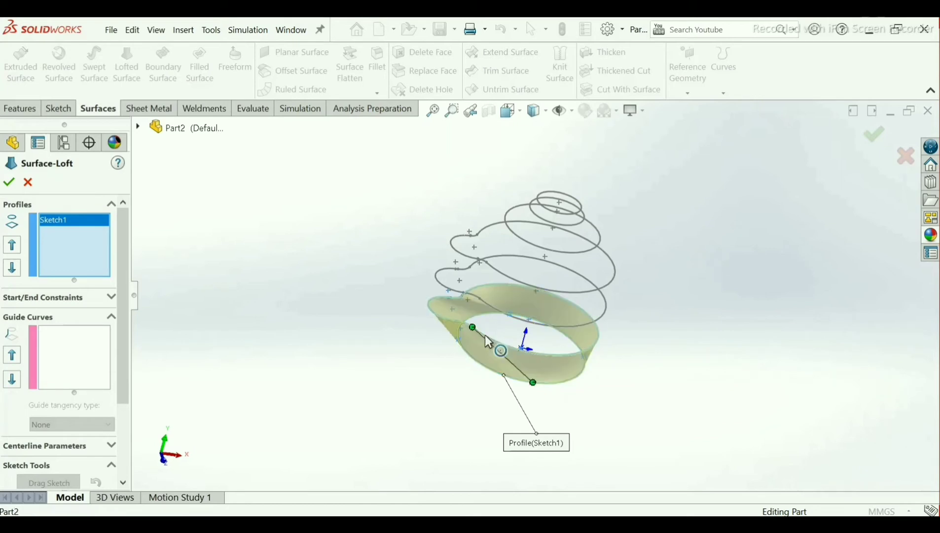
{"action": "left_click", "coordinate": [496, 308]}
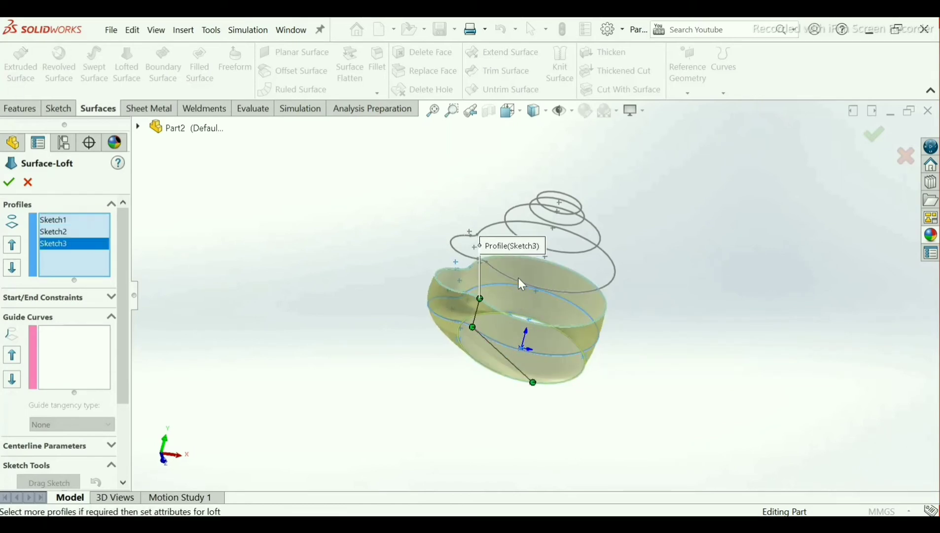
{"action": "left_click", "coordinate": [518, 282]}
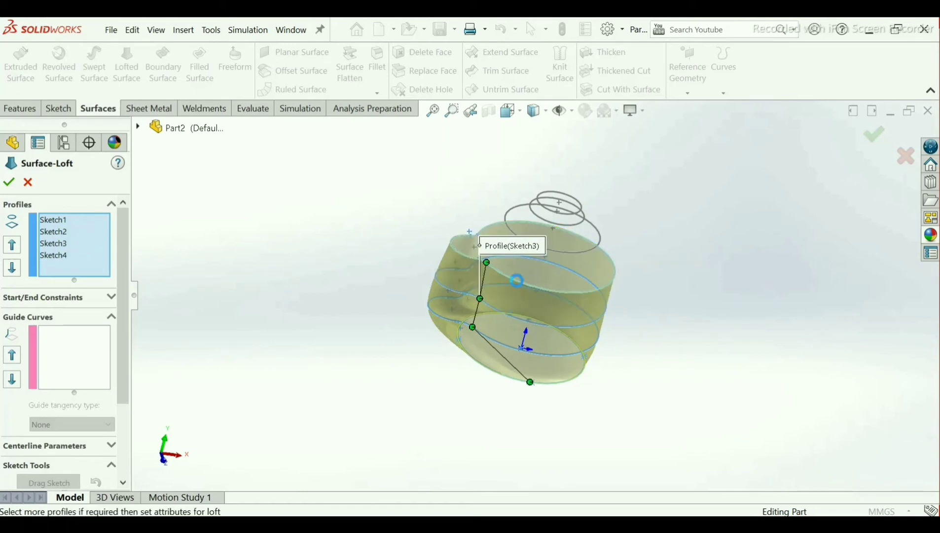
{"action": "left_click", "coordinate": [571, 252]}
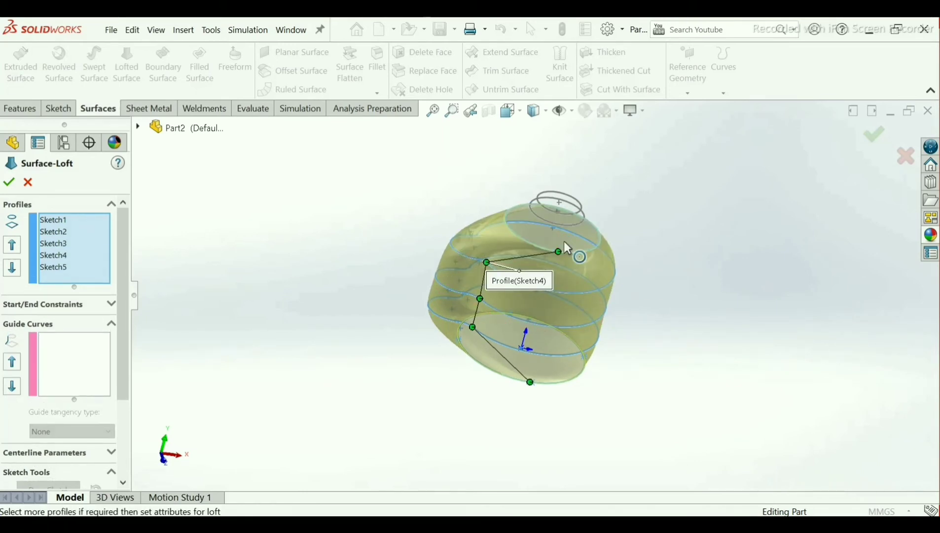
{"action": "scroll", "coordinate": [569, 224], "scroll_direction": "down", "scroll_amount": 2}
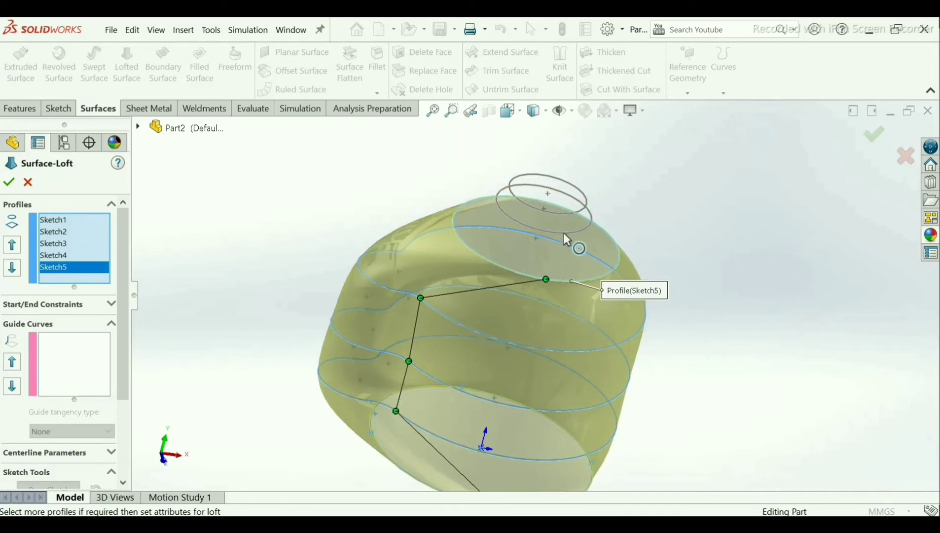
{"action": "left_click", "coordinate": [565, 235]}
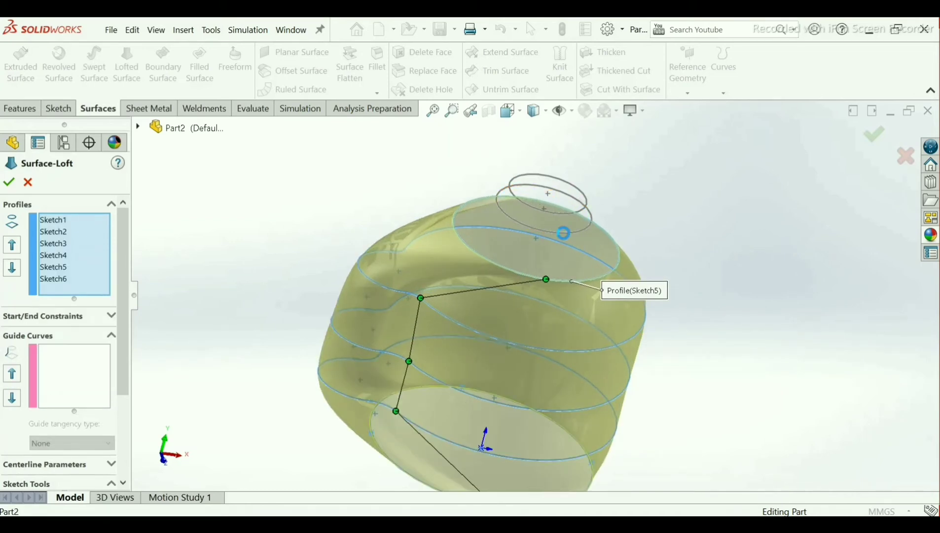
{"action": "left_click", "coordinate": [536, 210]}
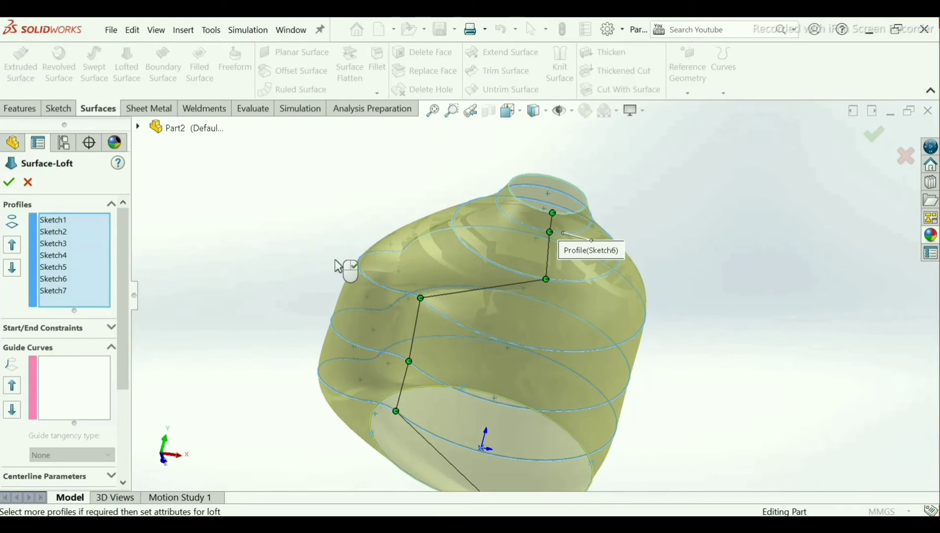
{"action": "left_click", "coordinate": [8, 183]}
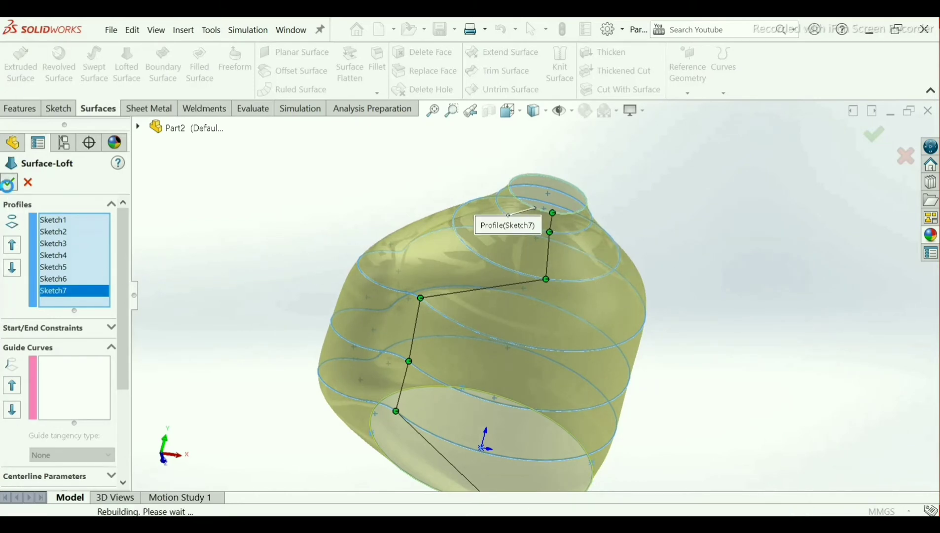
- Close the container's open base with a planar surface bounded by the loft's bottom edge
{"action": "middle_click_drag", "start_coordinate": [538, 312], "coordinate": [417, 433]}
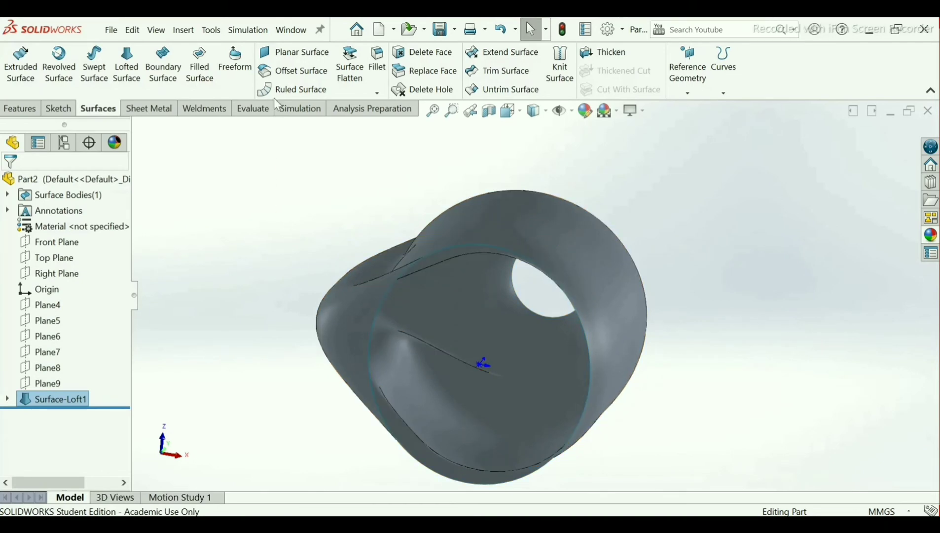
{"action": "left_click", "coordinate": [302, 52]}
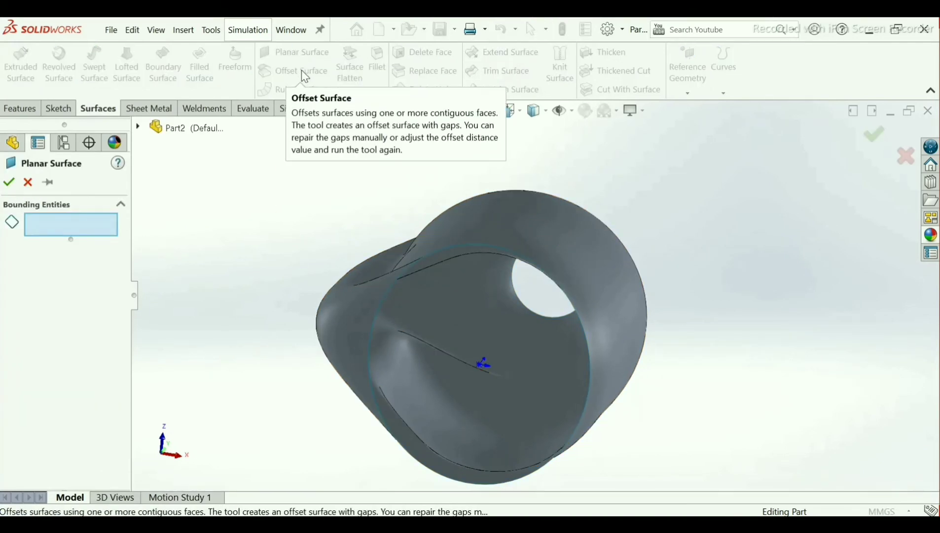
{"action": "left_click", "coordinate": [440, 247]}
{"action": "middle_click_drag", "start_coordinate": [457, 260], "coordinate": [434, 230]}
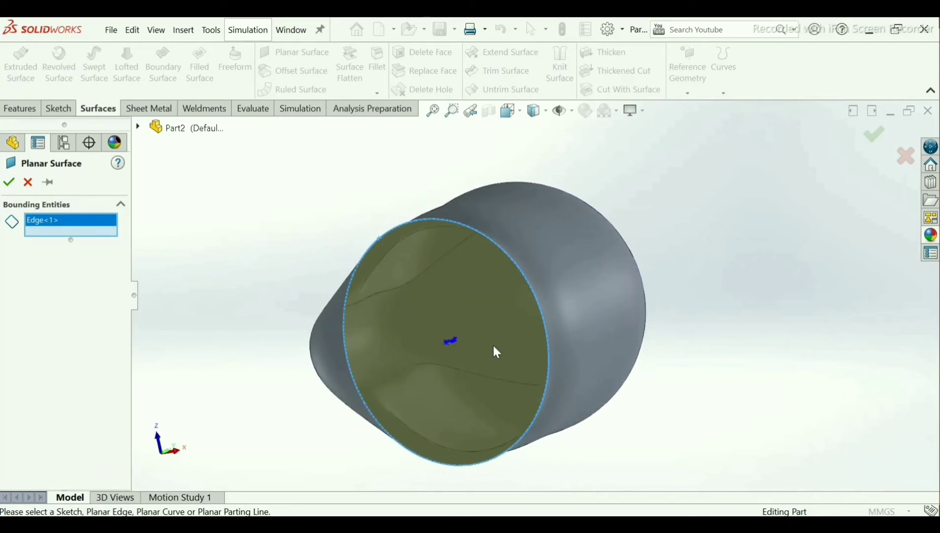
{"action": "left_click", "coordinate": [9, 185]}
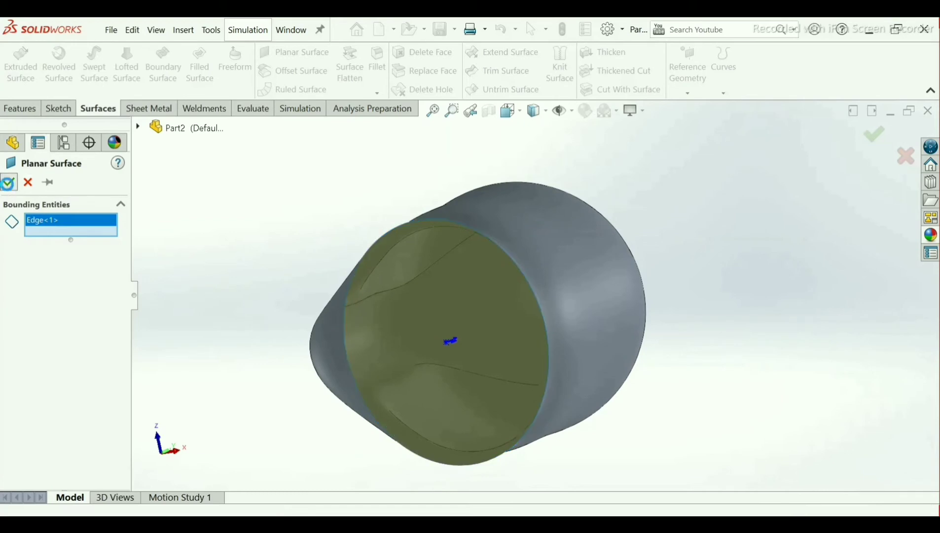
- Knit the lofted body surface and the planar base surface together with Merge entities enabled
{"action": "middle_click_drag", "start_coordinate": [380, 210], "coordinate": [415, 382]}
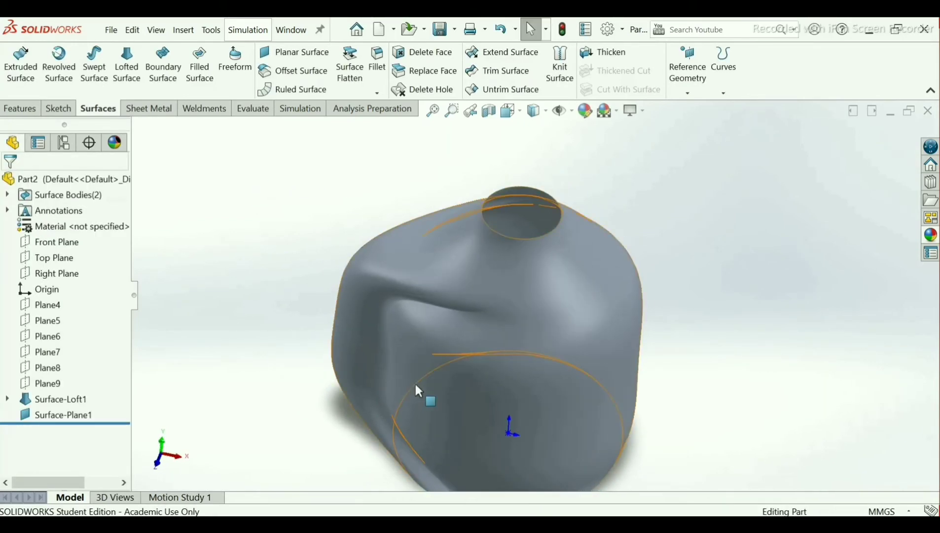
{"action": "scroll", "coordinate": [417, 381], "scroll_direction": "up", "scroll_amount": 3}
{"action": "scroll", "coordinate": [542, 345], "scroll_direction": "down", "scroll_amount": 2}
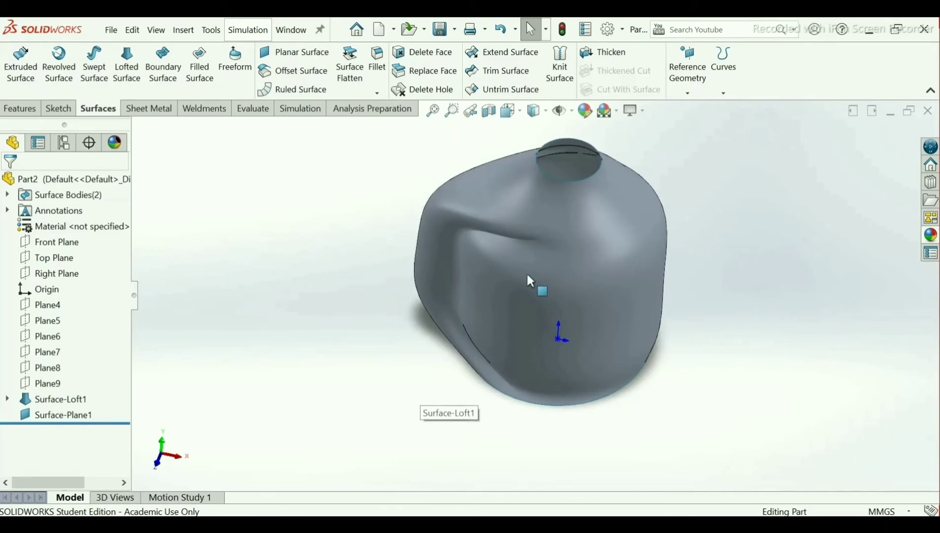
{"action": "left_click", "coordinate": [564, 77]}
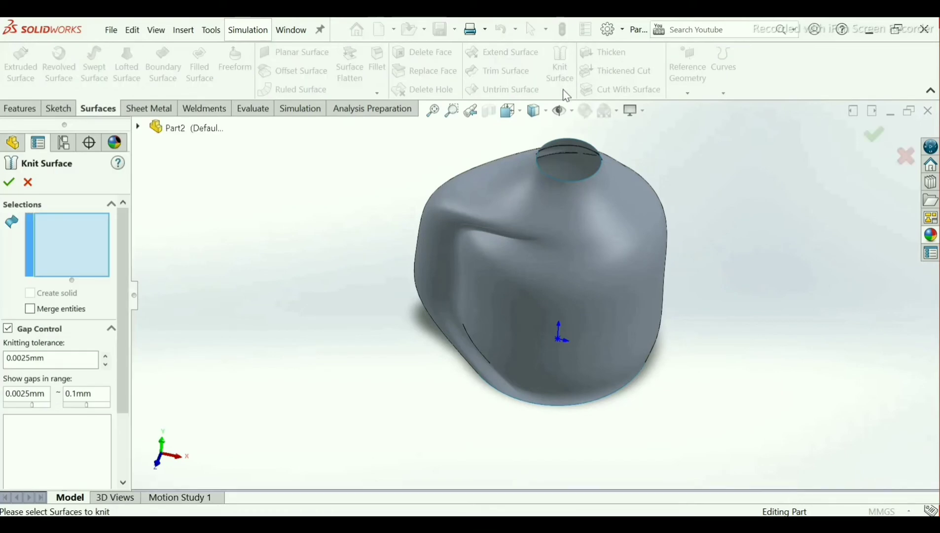
{"action": "left_click", "coordinate": [552, 227]}
{"action": "middle_click_drag", "start_coordinate": [594, 315], "coordinate": [536, 334]}
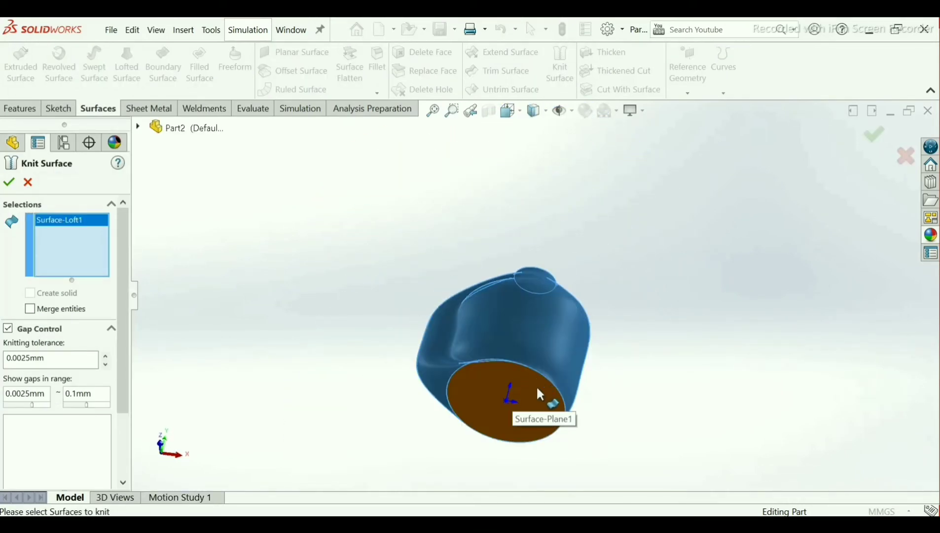
{"action": "left_click", "coordinate": [540, 382]}
{"action": "middle_click_drag", "start_coordinate": [579, 286], "coordinate": [524, 338]}
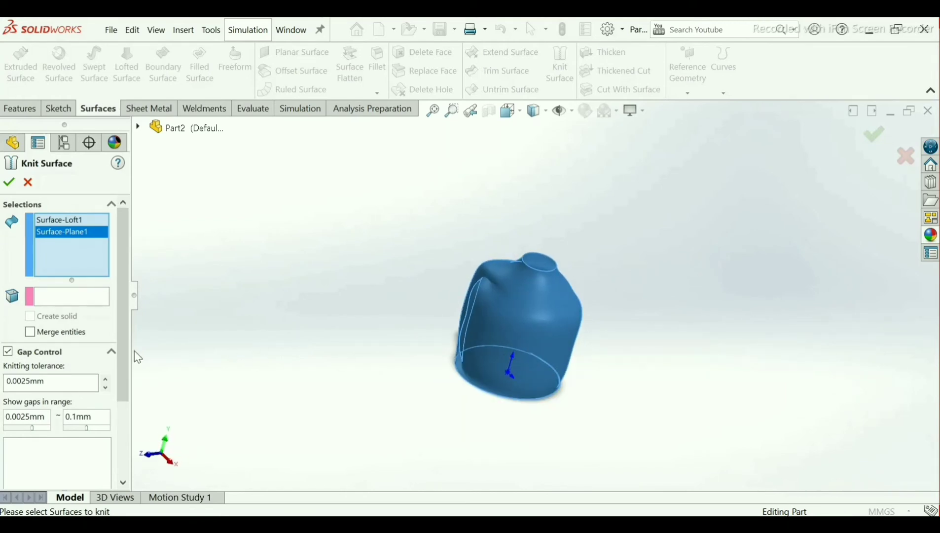
{"action": "scroll", "coordinate": [616, 325], "scroll_direction": "down", "scroll_amount": 4}
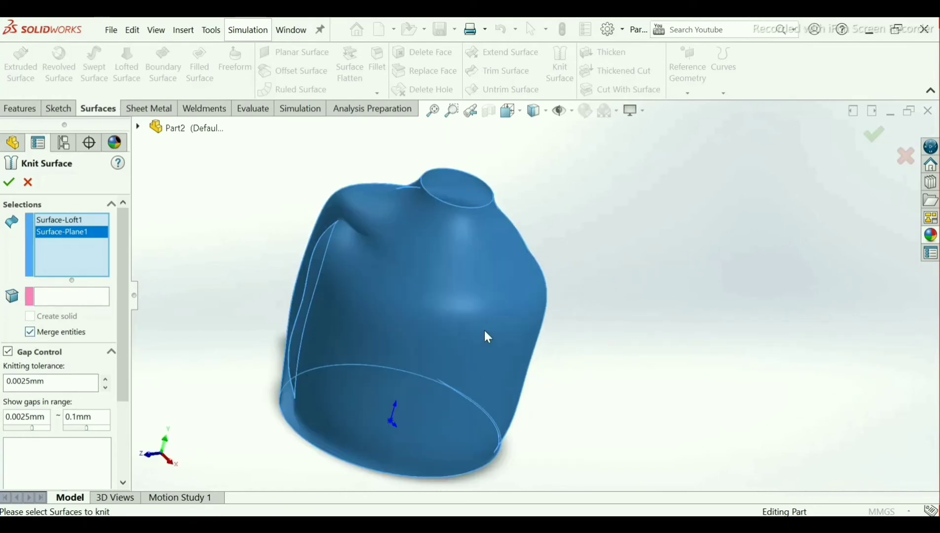
{"action": "left_click", "coordinate": [8, 182]}
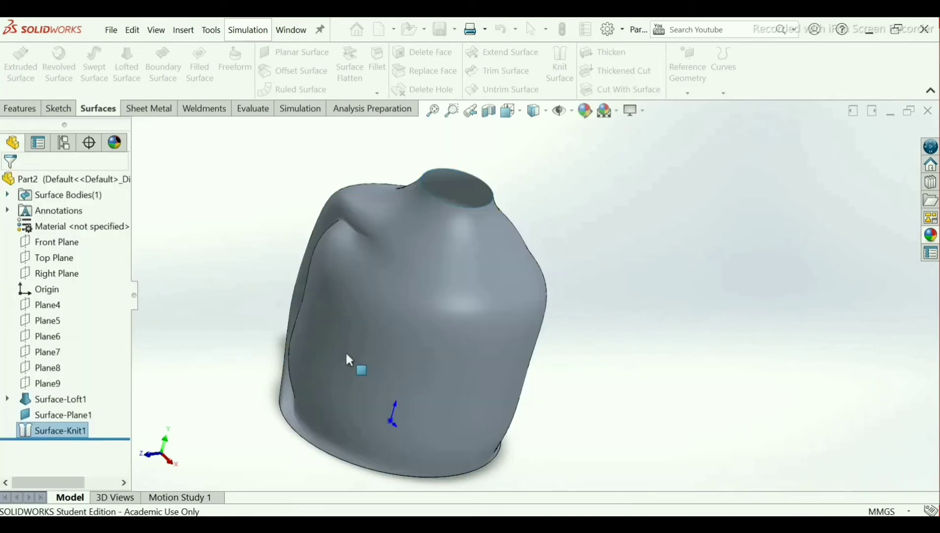
{"action": "middle_click_drag", "start_coordinate": [417, 363], "coordinate": [444, 393]}
{"action": "key", "text": "Escape"}
{"action": "scroll", "coordinate": [445, 393], "scroll_direction": "down", "scroll_amount": 2}
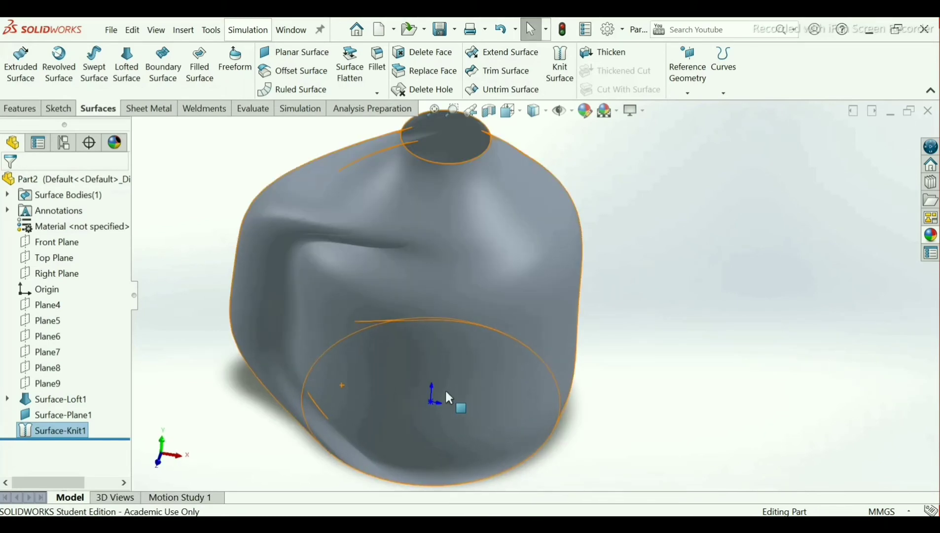
{"action": "scroll", "coordinate": [445, 387], "scroll_direction": "up", "scroll_amount": 3}
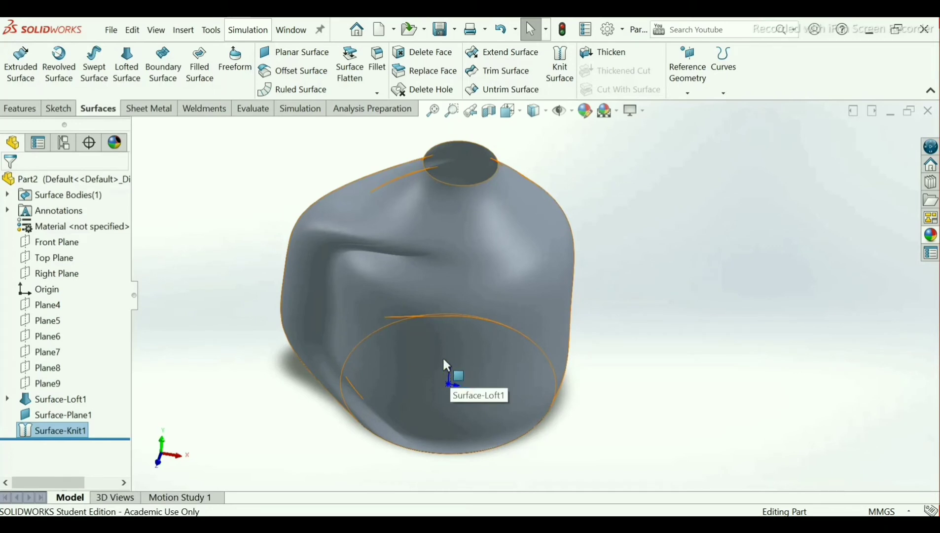
{"action": "left_click", "coordinate": [374, 307]}
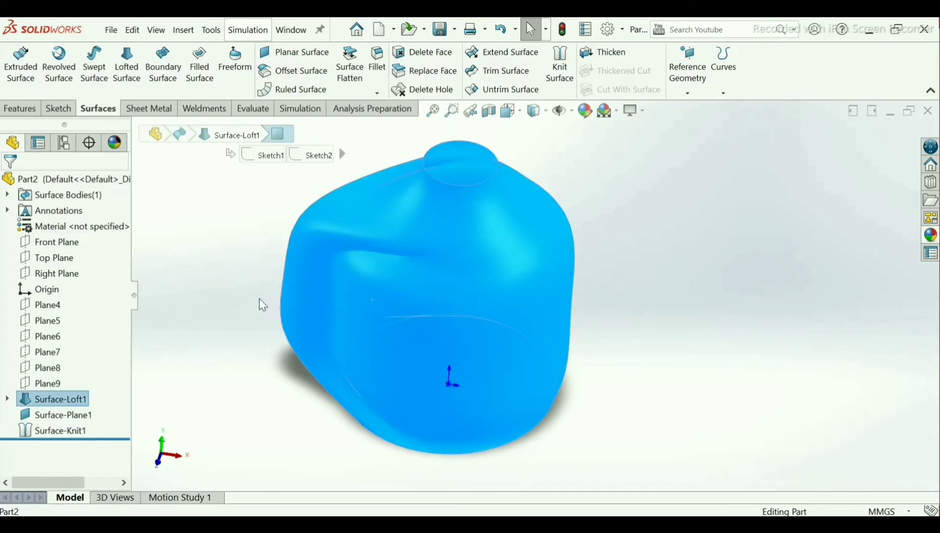
{"action": "left_click", "coordinate": [261, 304]}
- Start a sketch on the Front Plane and draw a vertical centerline from the origin to slightly above the container's neck
{"action": "left_click", "coordinate": [77, 244]}
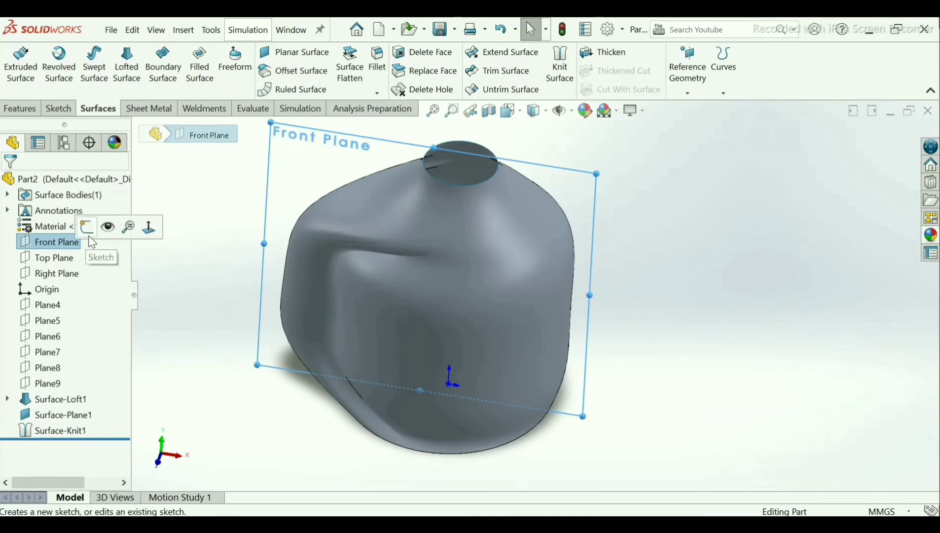
{"action": "left_click", "coordinate": [125, 226]}
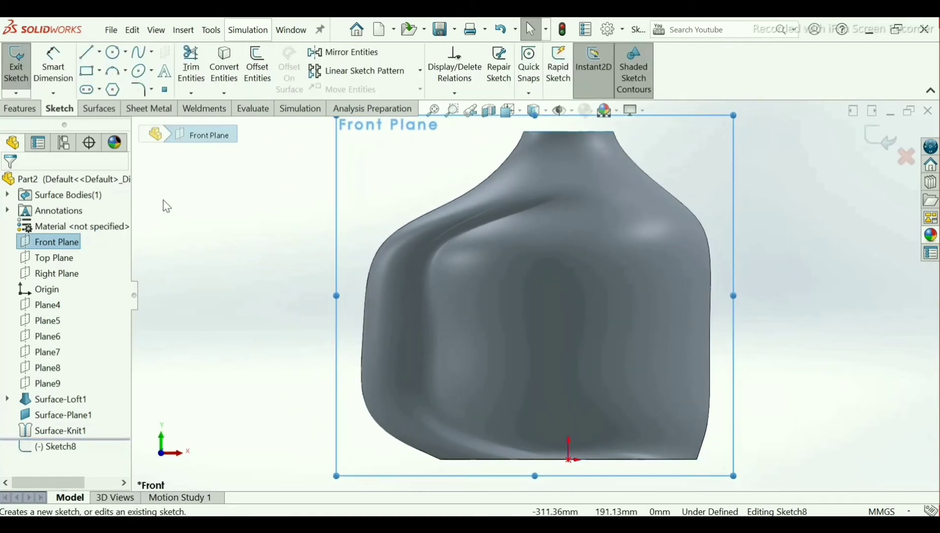
{"action": "left_click", "coordinate": [99, 51]}
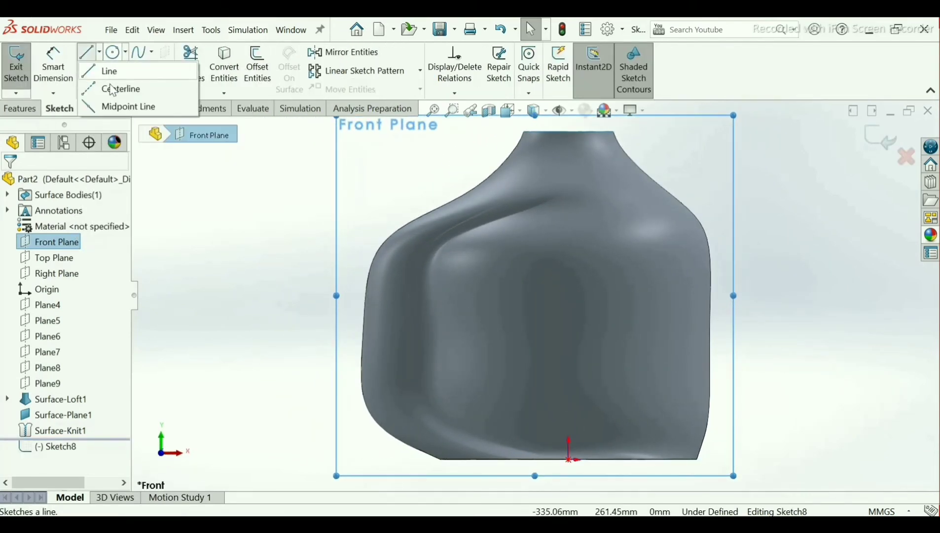
{"action": "left_click", "coordinate": [113, 90]}
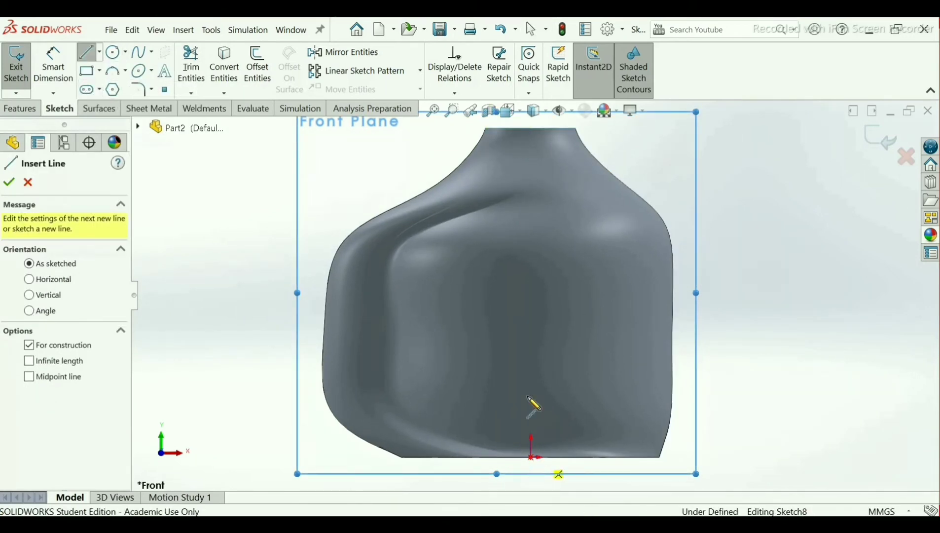
{"action": "left_click", "coordinate": [530, 456]}
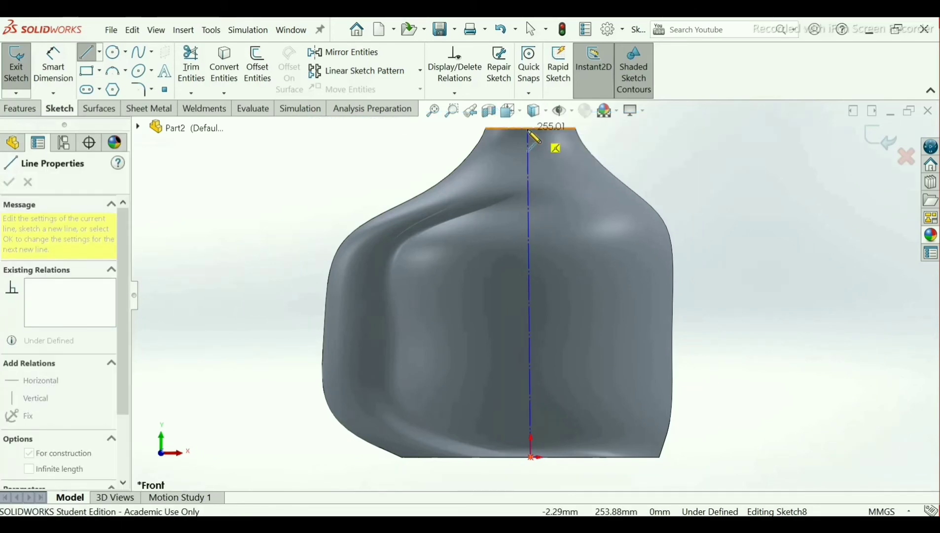
{"action": "double_click", "coordinate": [531, 140]}
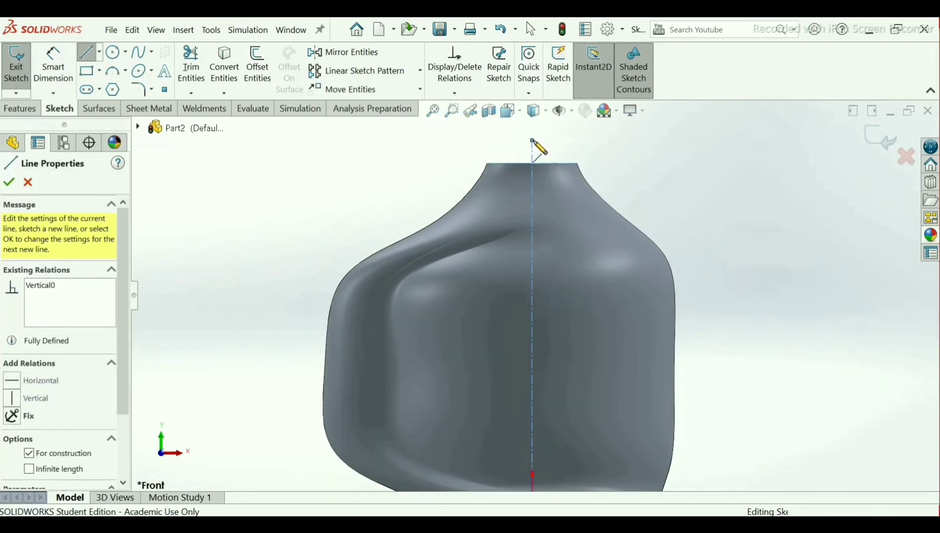
{"action": "right_click", "coordinate": [532, 140]}
{"action": "left_click", "coordinate": [562, 151]}
{"action": "scroll", "coordinate": [558, 286], "scroll_direction": "up", "scroll_amount": 3}
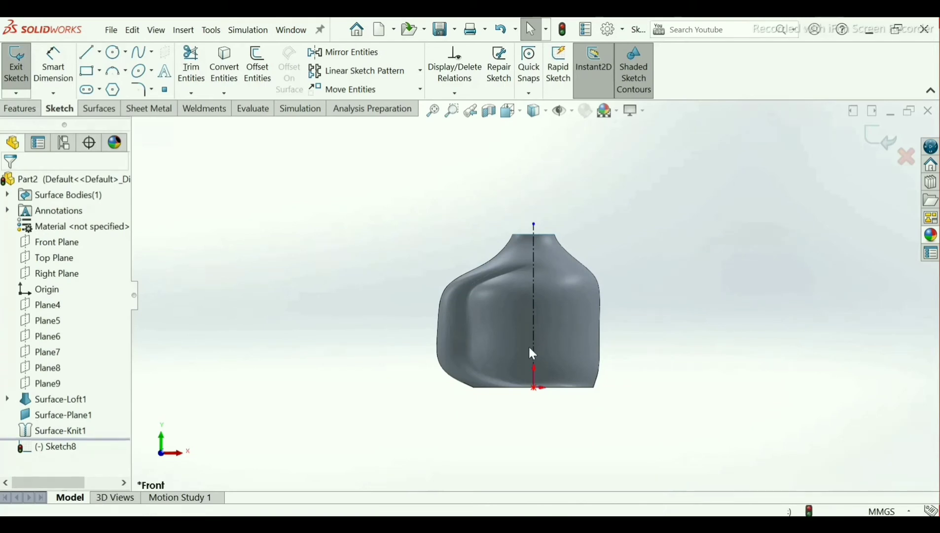
{"action": "scroll", "coordinate": [527, 345], "scroll_direction": "down", "scroll_amount": 4}
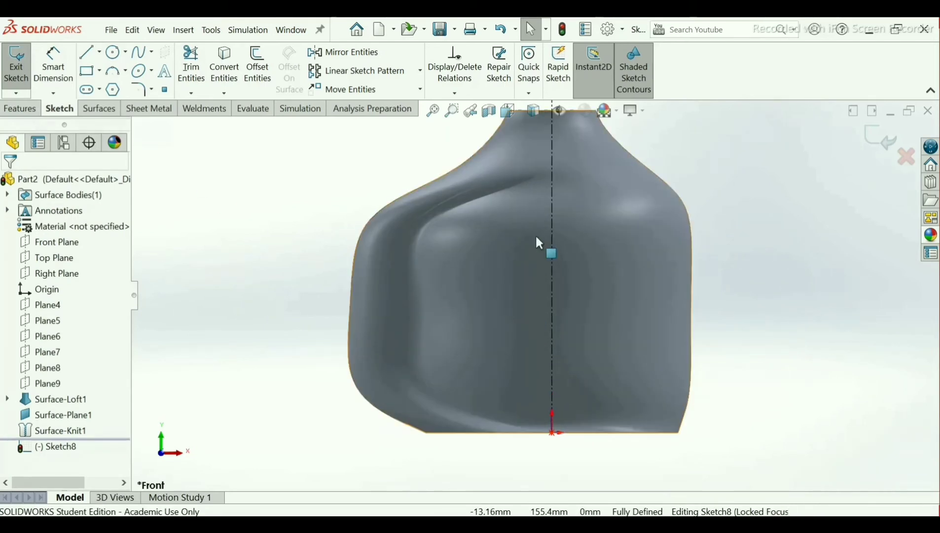
- Sketch a near-vertical straight slot over the handle recess, about 114 mm between centers and about 32 mm wide
{"action": "scroll", "coordinate": [536, 237], "scroll_direction": "up", "scroll_amount": 2}
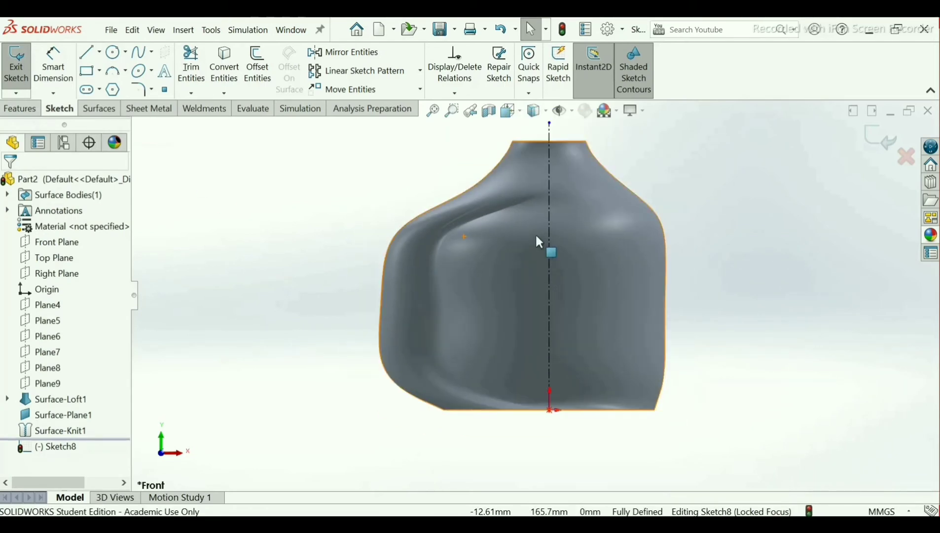
{"action": "left_click", "coordinate": [86, 92]}
{"action": "scroll", "coordinate": [429, 252], "scroll_direction": "down", "scroll_amount": 2}
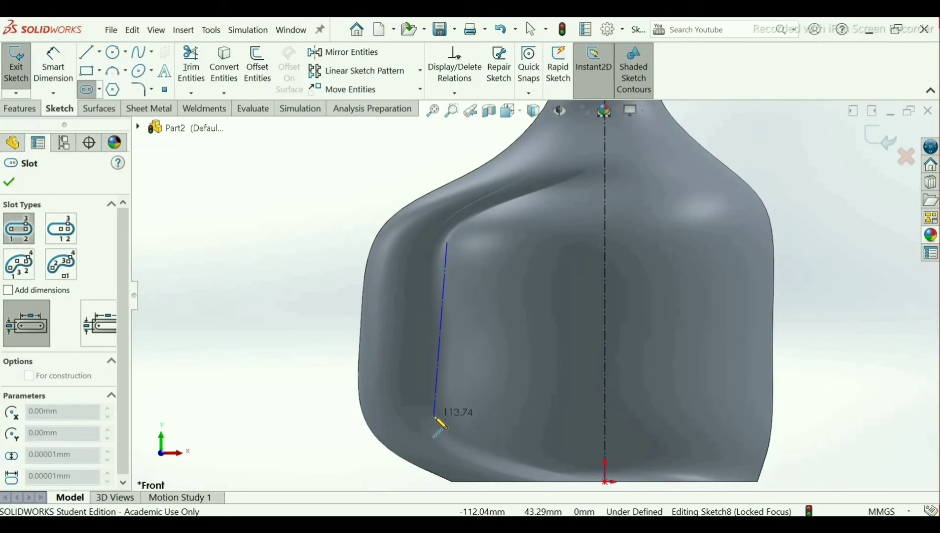
{"action": "left_click", "coordinate": [434, 416]}
{"action": "left_click", "coordinate": [410, 402]}
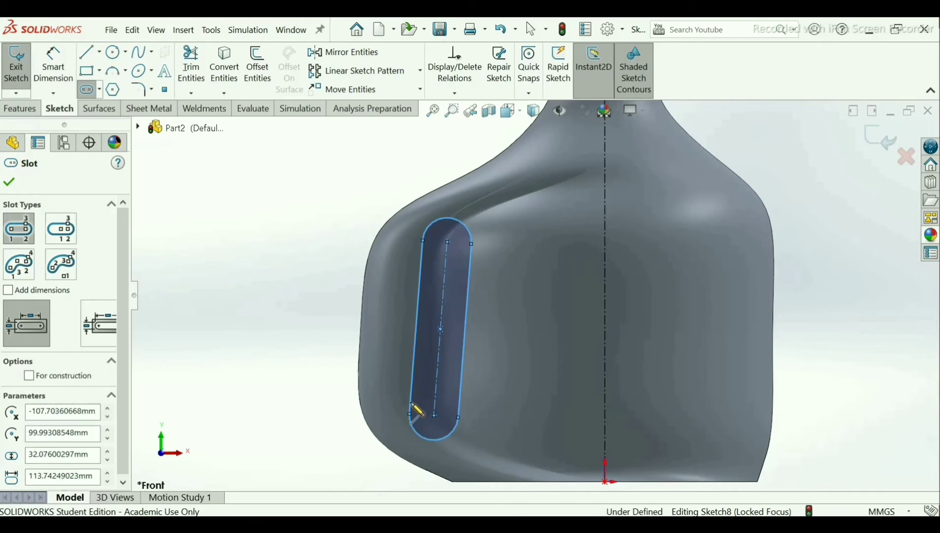
{"action": "right_click", "coordinate": [415, 394]}
{"action": "left_click", "coordinate": [447, 409]}
- Widen the slot by moving its outer straight side toward the container's outer handle edge
{"action": "scroll", "coordinate": [441, 387], "scroll_direction": "up", "scroll_amount": 3}
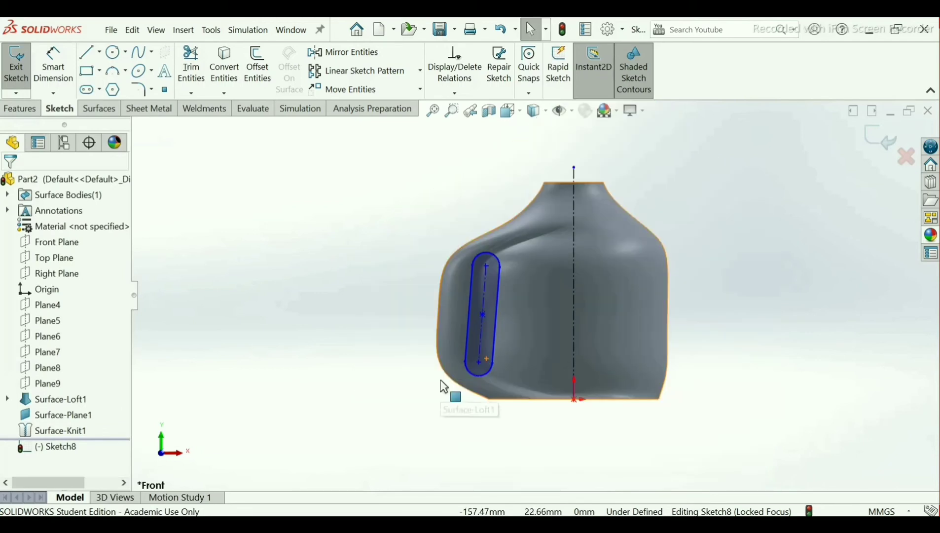
{"action": "scroll", "coordinate": [516, 334], "scroll_direction": "up", "scroll_amount": 1}
{"action": "scroll", "coordinate": [522, 293], "scroll_direction": "down", "scroll_amount": 3}
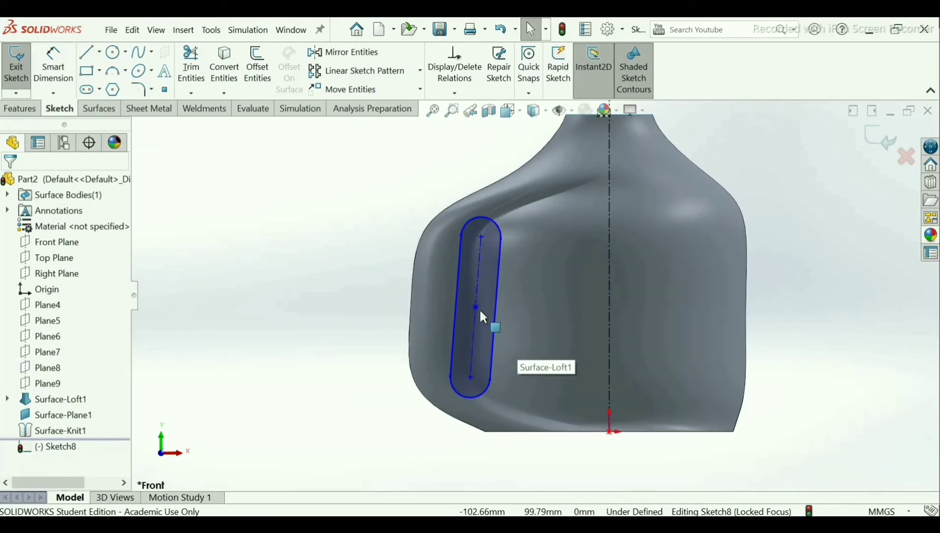
{"action": "mouse_move", "coordinate": [454, 311]}
{"action": "left_mouse_down"}
{"action": "mouse_move", "coordinate": [465, 306]}
{"action": "mouse_move", "coordinate": [472, 328]}
{"action": "mouse_move", "coordinate": [468, 315]}
{"action": "left_mouse_up"}
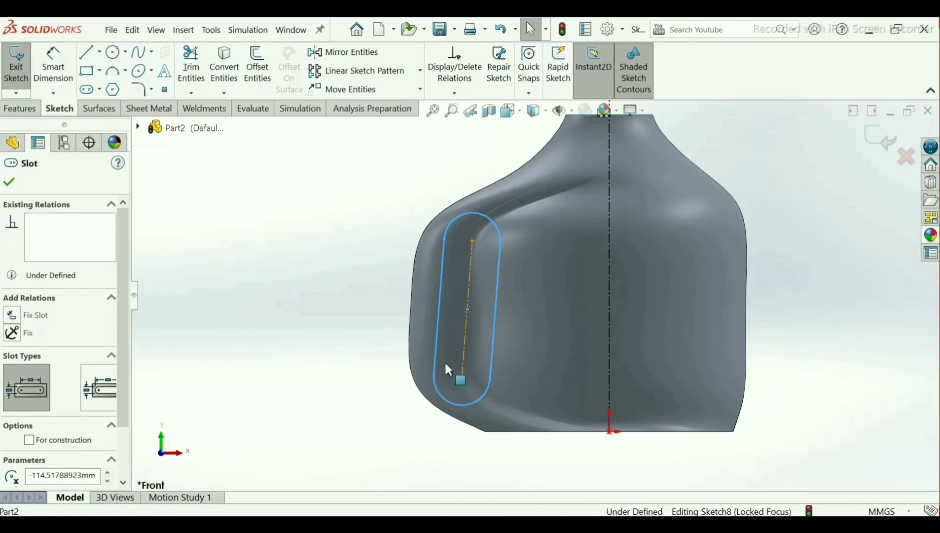
{"action": "left_click", "coordinate": [315, 294]}
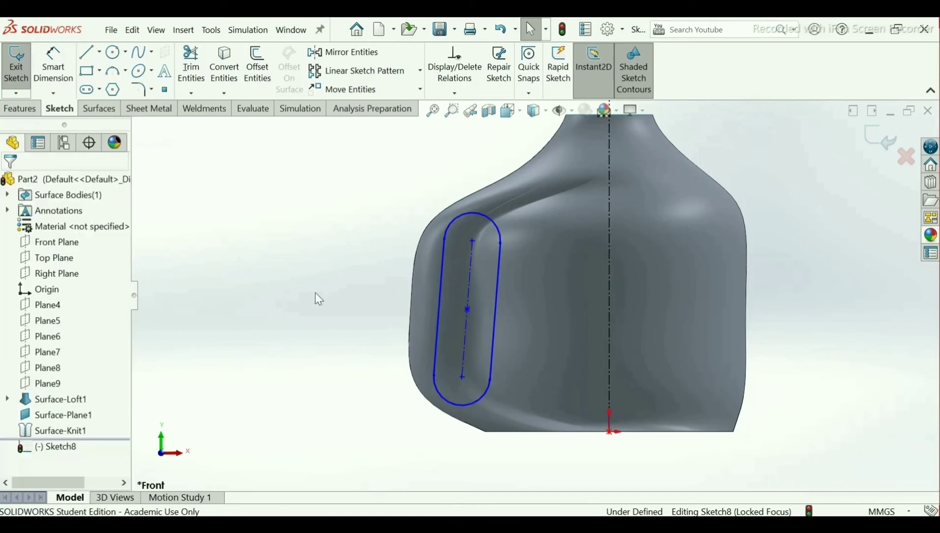
- Dimension the horizontal distance from the slot's lower arc center to the origin as 128 mm
{"action": "left_click", "coordinate": [54, 59]}
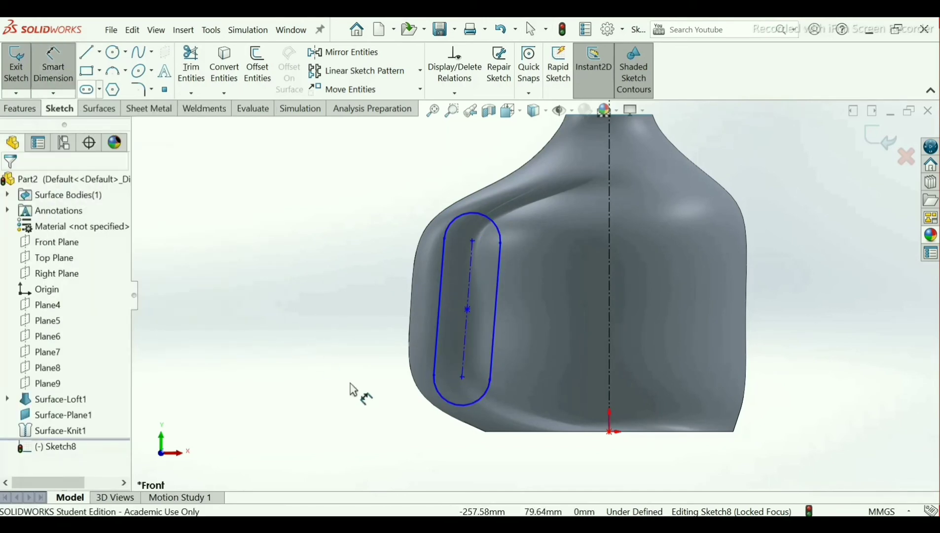
{"action": "left_click", "coordinate": [461, 374]}
{"action": "left_click", "coordinate": [610, 433]}
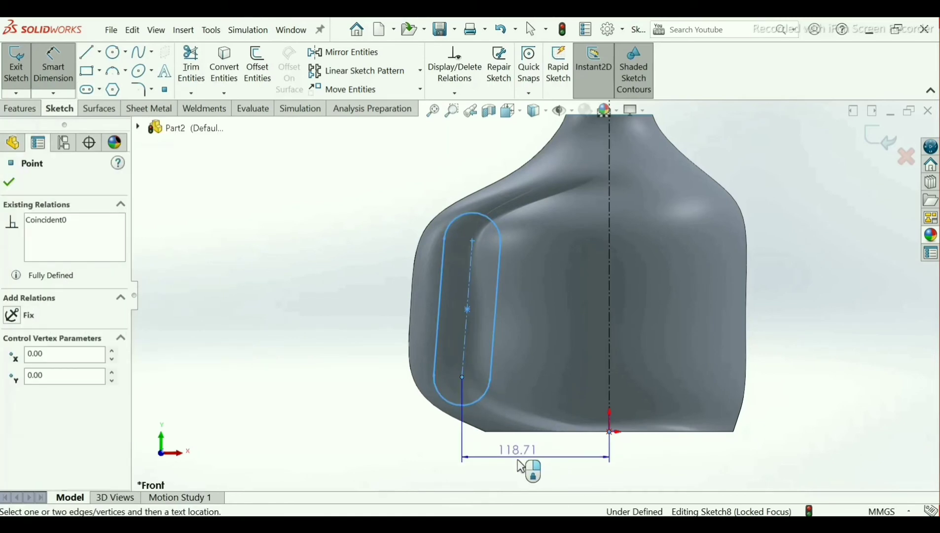
{"action": "left_click", "coordinate": [534, 464]}
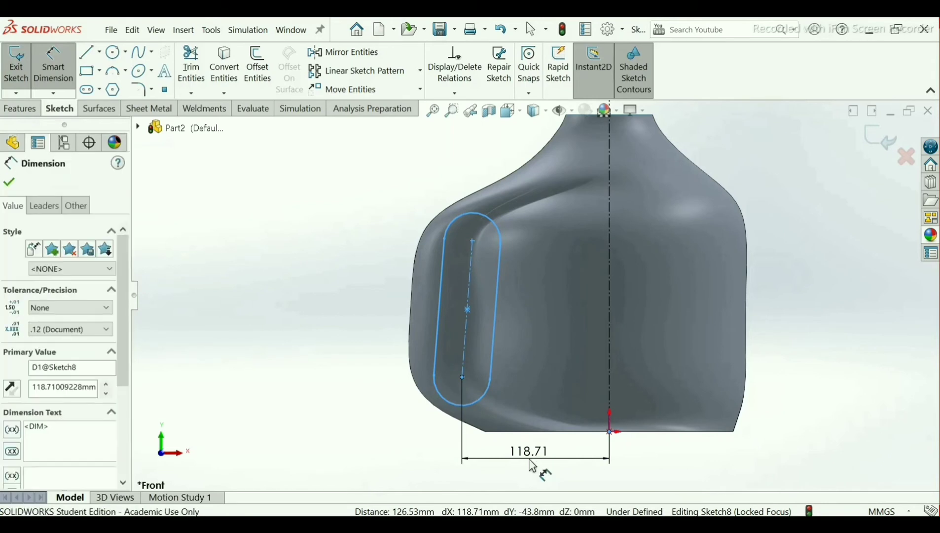
{"action": "type", "text": "1"}
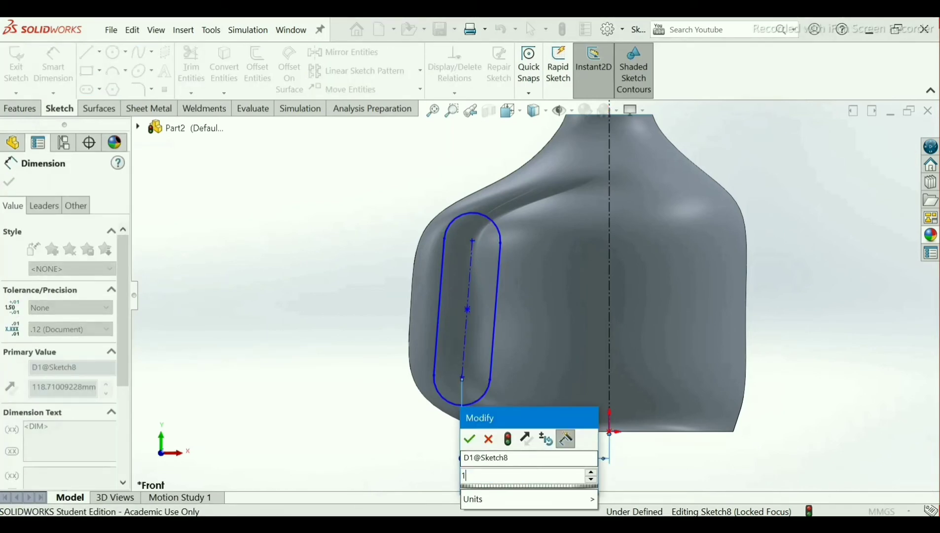
{"action": "type", "text": "28"}
{"action": "key", "text": "Return"}
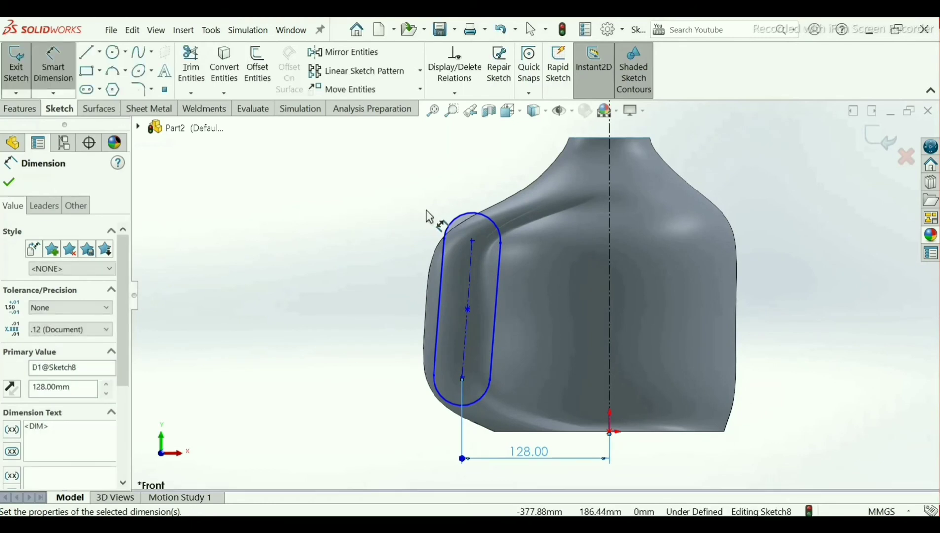
- Dimension the slot's upper end arc with a radius of 15 mm
{"action": "left_click", "coordinate": [459, 217]}
{"action": "left_click", "coordinate": [449, 175]}
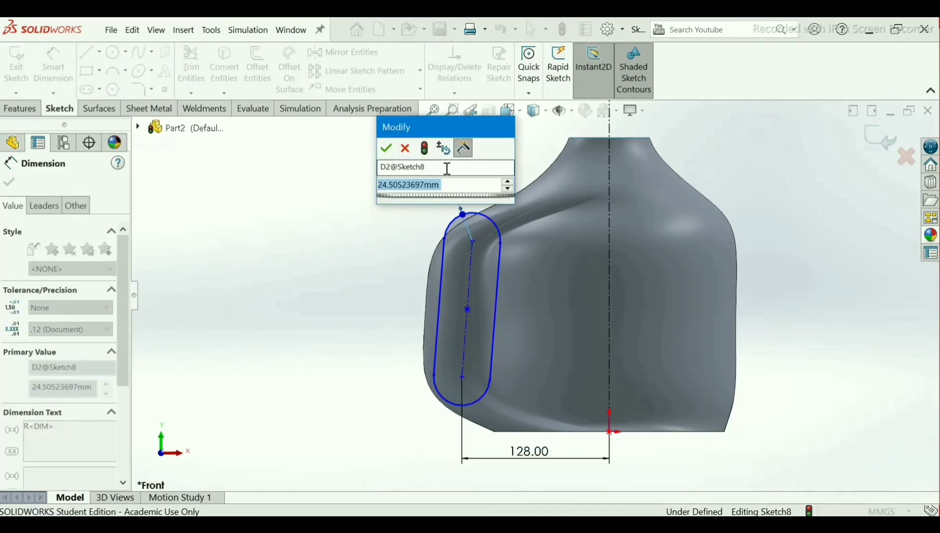
{"action": "type", "text": "15"}
{"action": "key", "text": "Return"}
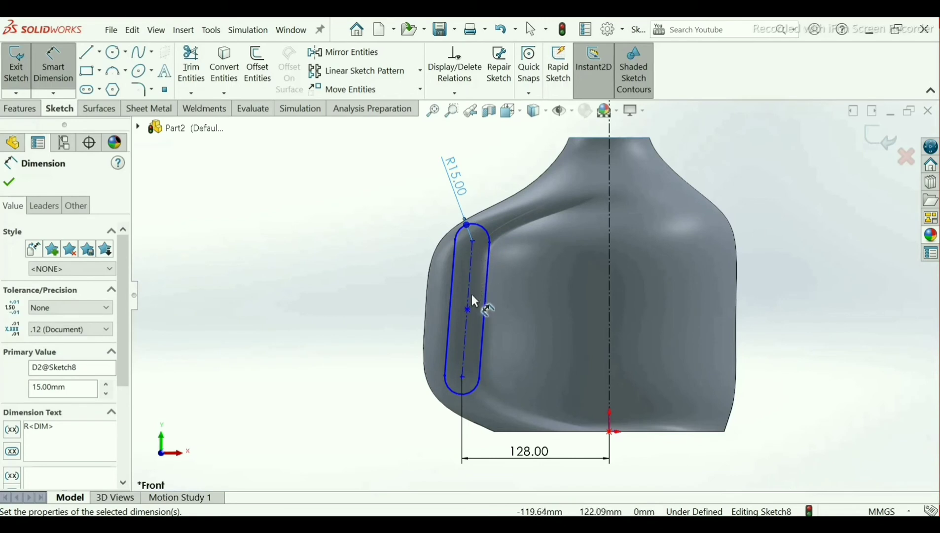
- Dimension the vertical distance between the slot's two arc centers as 95 mm
{"action": "left_click", "coordinate": [472, 238]}
{"action": "left_click", "coordinate": [462, 378]}
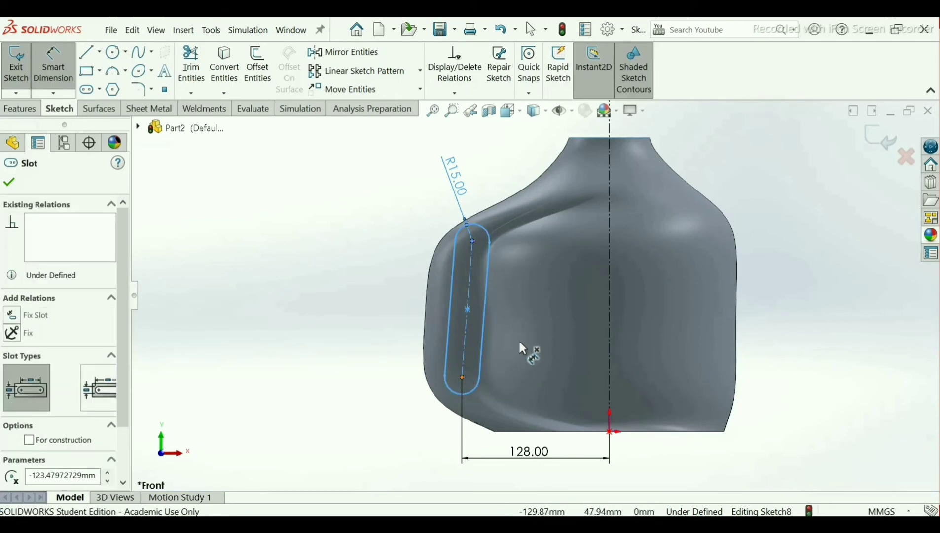
{"action": "left_click", "coordinate": [527, 321]}
{"action": "left_click", "coordinate": [527, 321]}
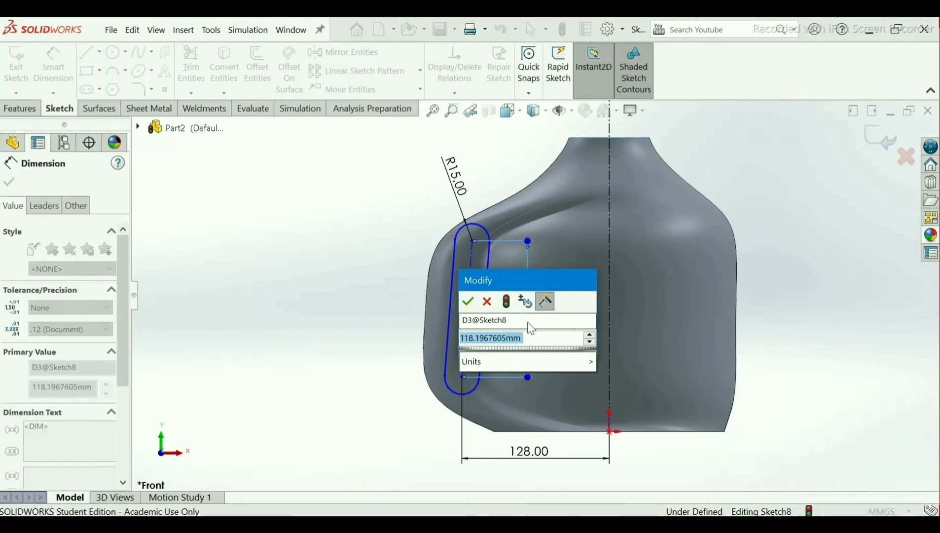
{"action": "type", "text": "95"}
{"action": "key", "text": "Return"}
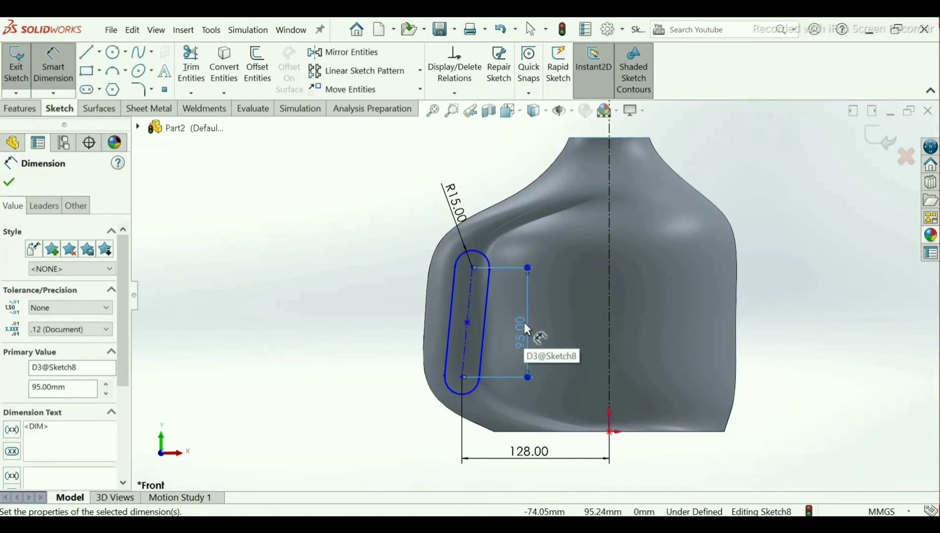
- Try to dimension the slot's midpoint 5 mm from the vertical centerline
{"action": "left_click", "coordinate": [468, 321]}
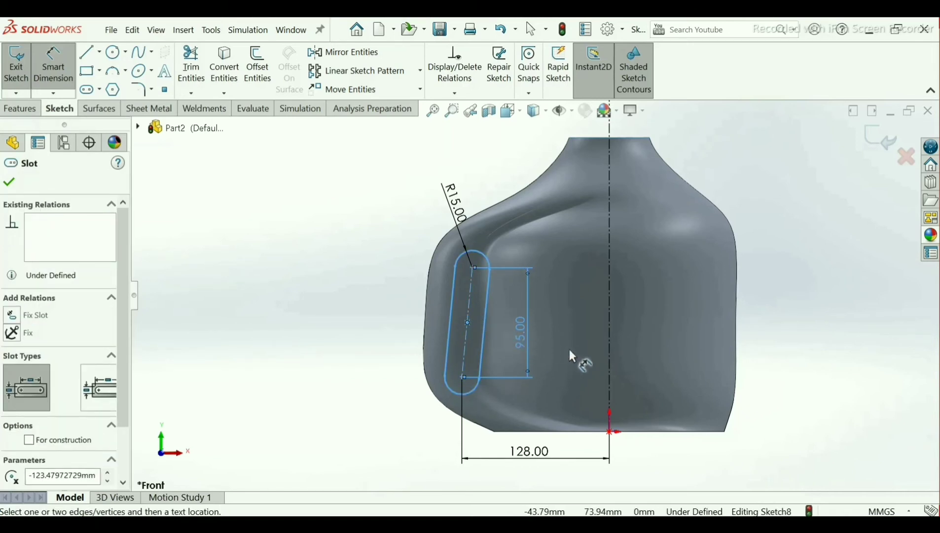
{"action": "left_click", "coordinate": [610, 365]}
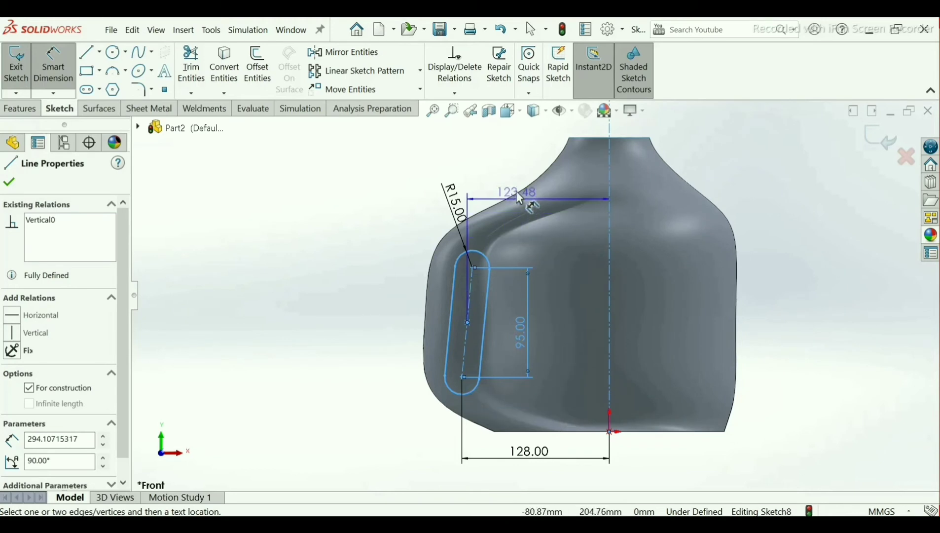
{"action": "left_click", "coordinate": [528, 159]}
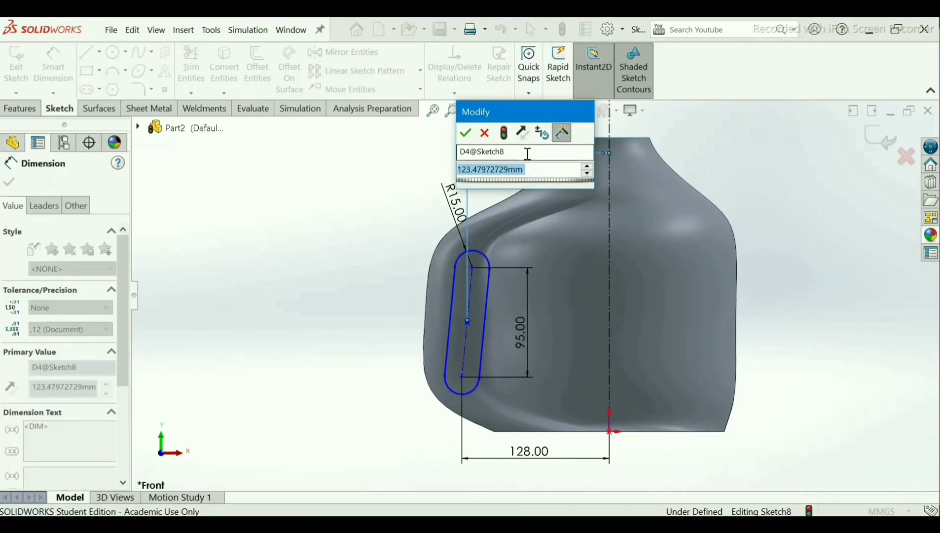
{"action": "type", "text": "5"}
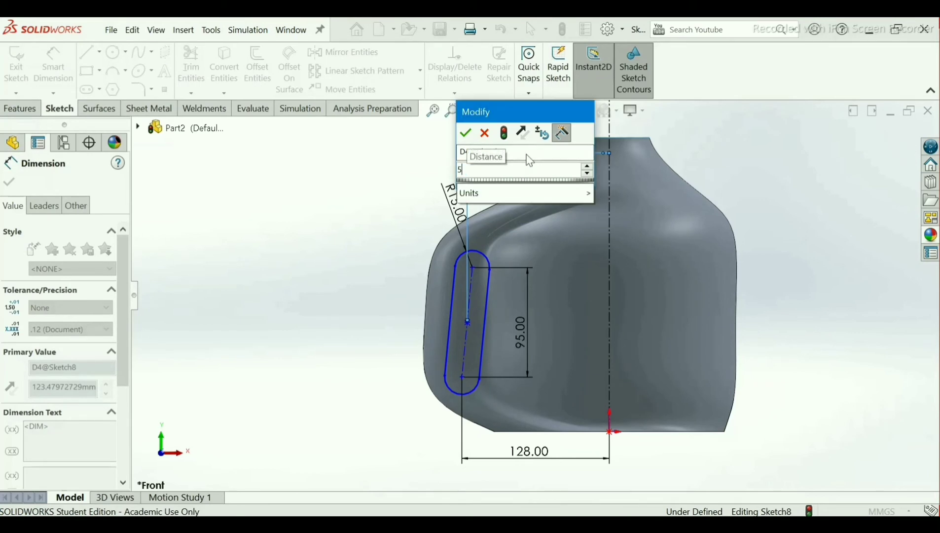
{"action": "key", "text": "Return"}
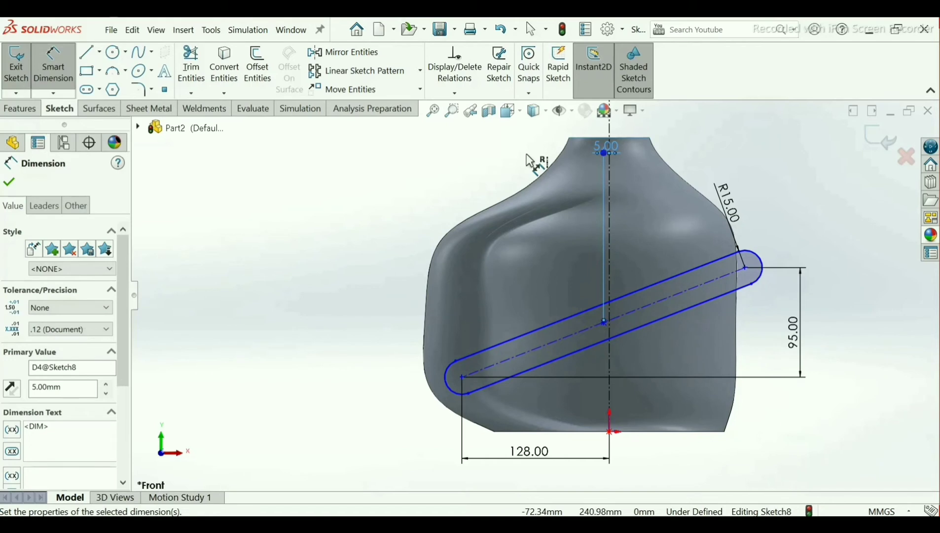
- Undo the 5 mm value and delete the dimension between the slot's midpoint and the centerline
{"action": "key", "text": "ctrl+z"}
{"action": "key", "text": "Escape"}
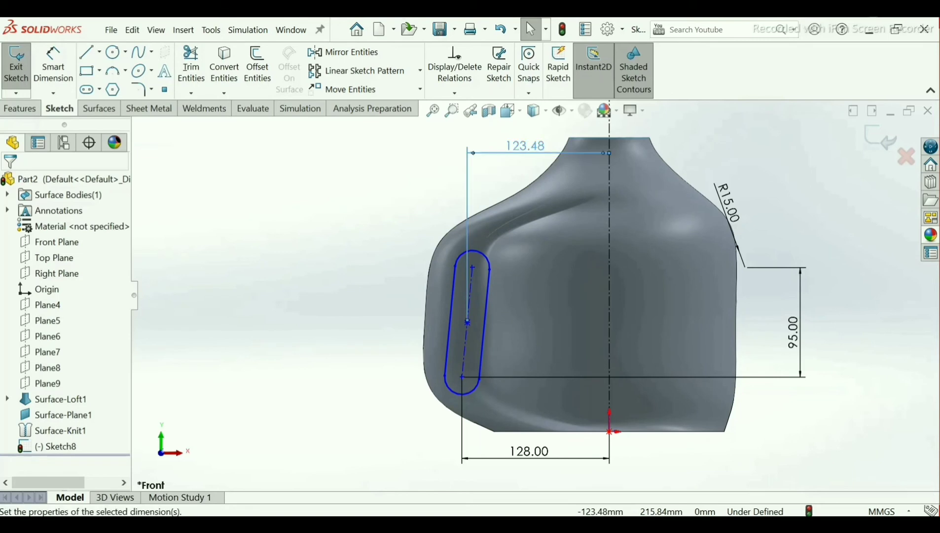
{"action": "left_click", "coordinate": [469, 190]}
{"action": "key", "text": "Delete"}
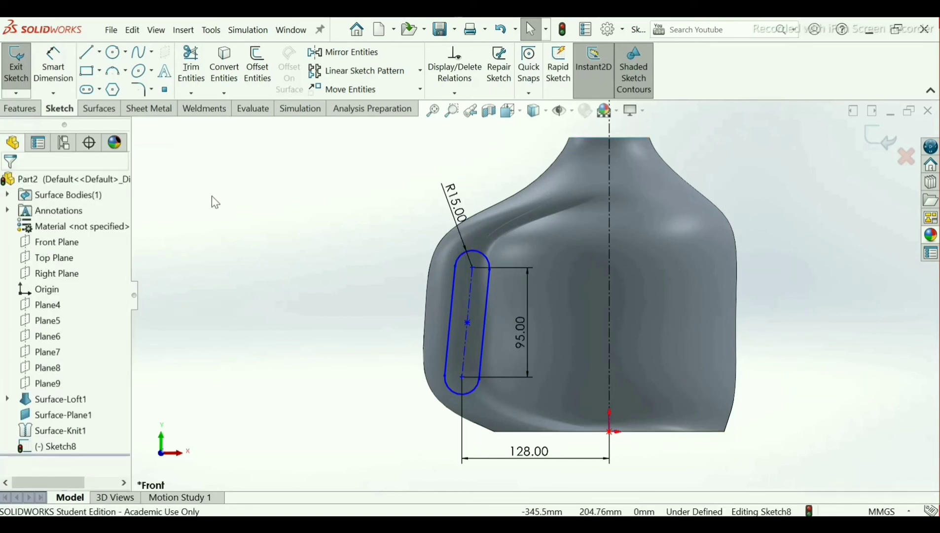
{"action": "left_click", "coordinate": [62, 83]}
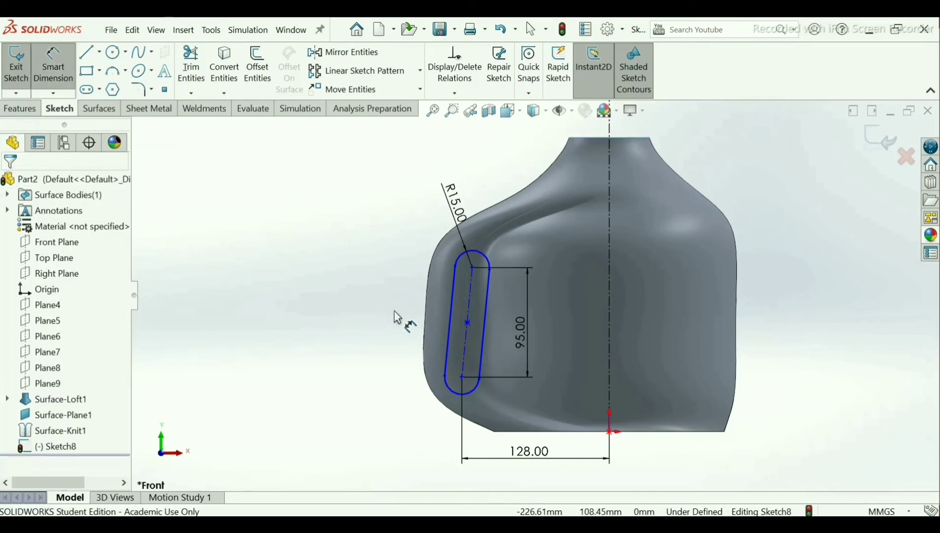
{"action": "left_click", "coordinate": [473, 267]}
{"action": "left_click", "coordinate": [608, 309]}
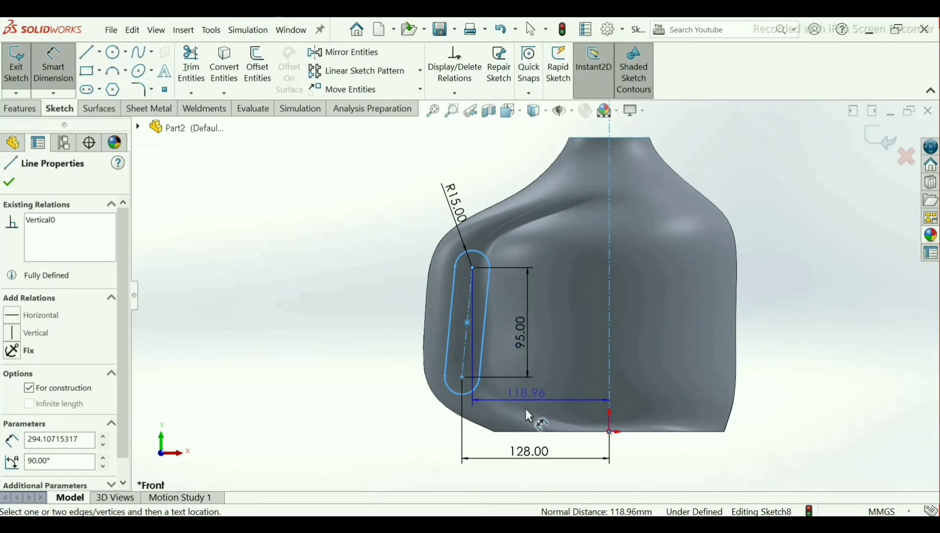
{"action": "key", "text": "Escape"}
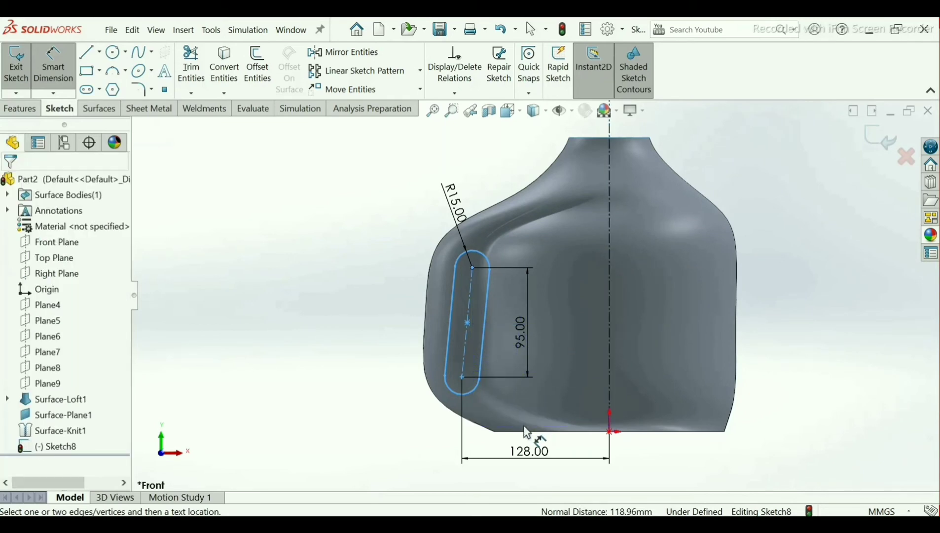
{"action": "left_click", "coordinate": [450, 332]}
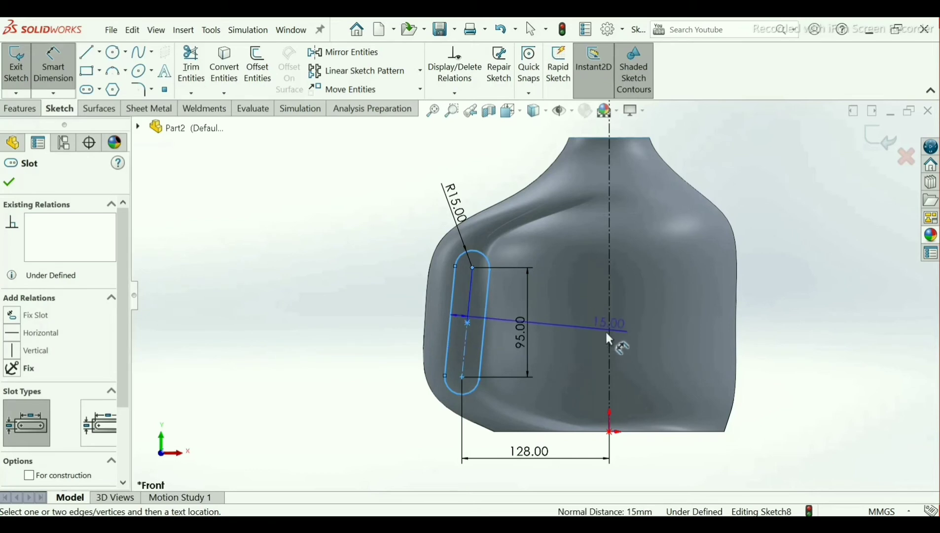
{"action": "left_click", "coordinate": [613, 433]}
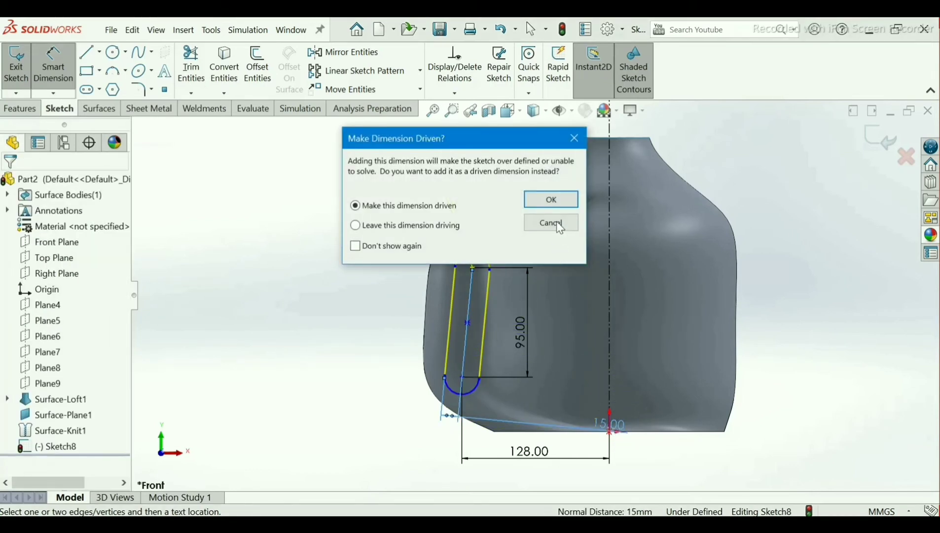
{"action": "left_click", "coordinate": [560, 228]}
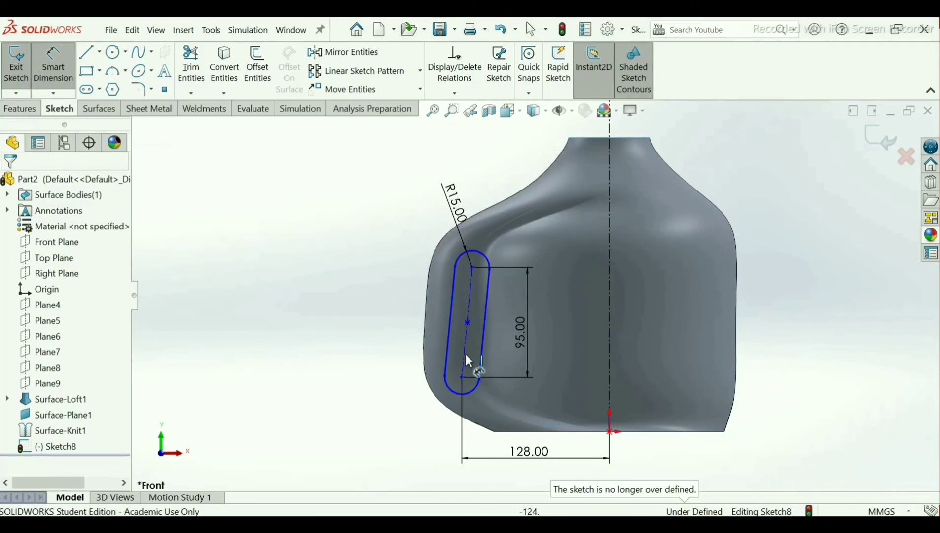
{"action": "left_click", "coordinate": [467, 324]}
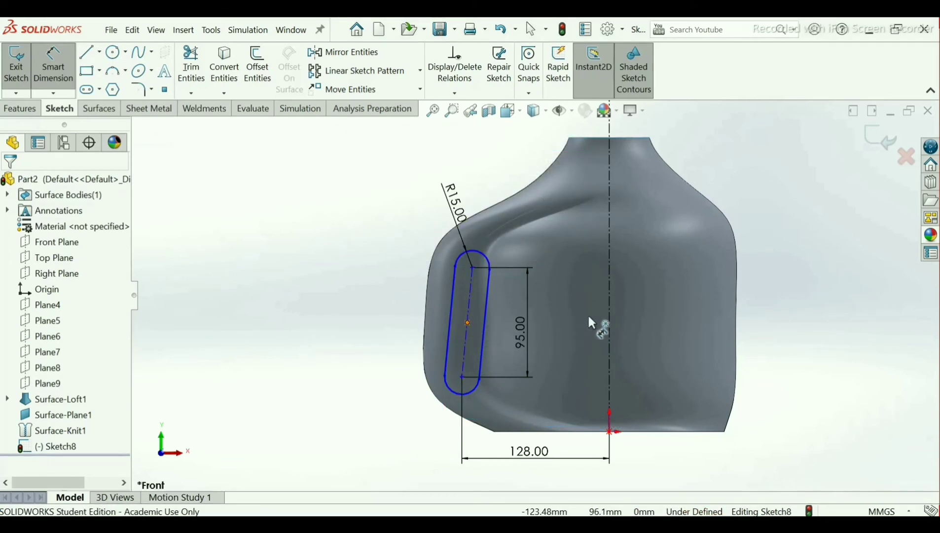
{"action": "left_click", "coordinate": [610, 432]}
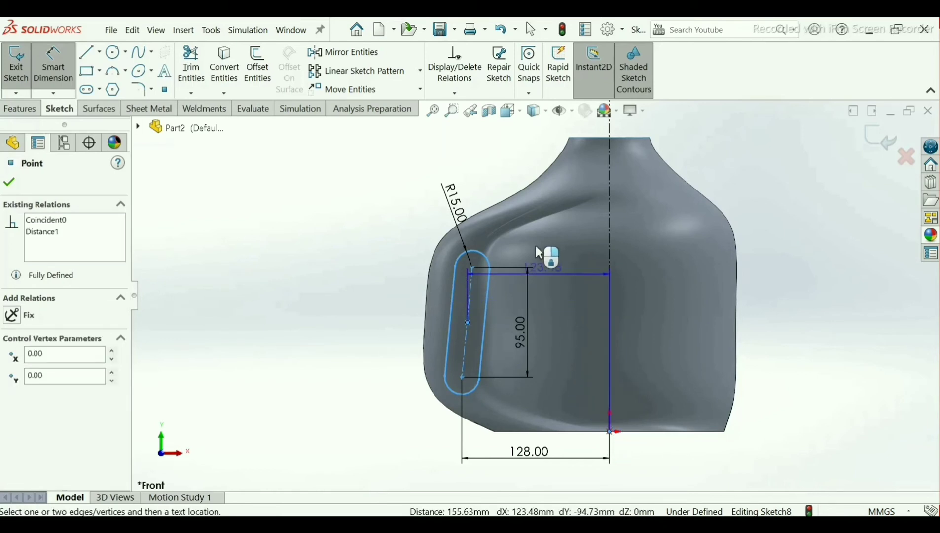
{"action": "key", "text": "Escape"}
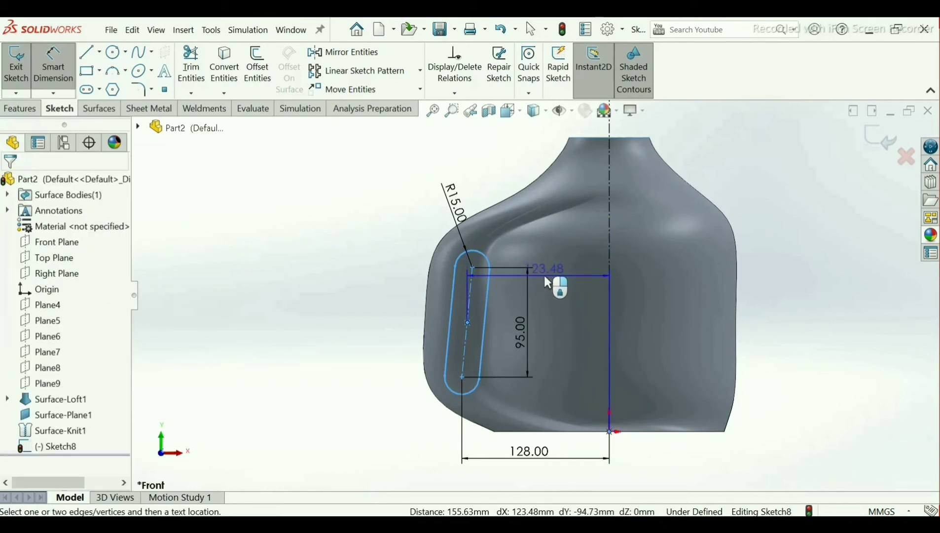
- Try to dimension the distance between the slot's midpoint and its upper arc center
{"action": "left_click", "coordinate": [472, 267]}
{"action": "left_click", "coordinate": [610, 264]}
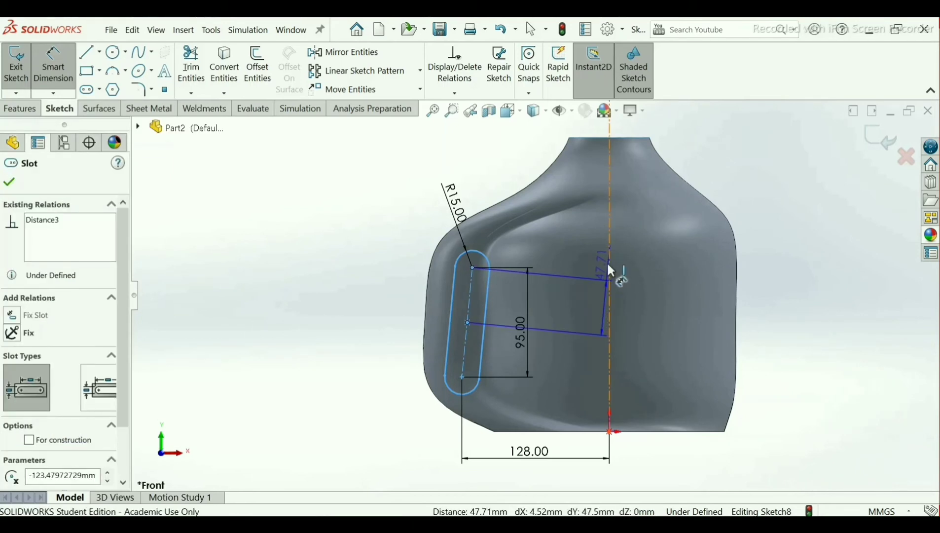
{"action": "left_click", "coordinate": [608, 265]}
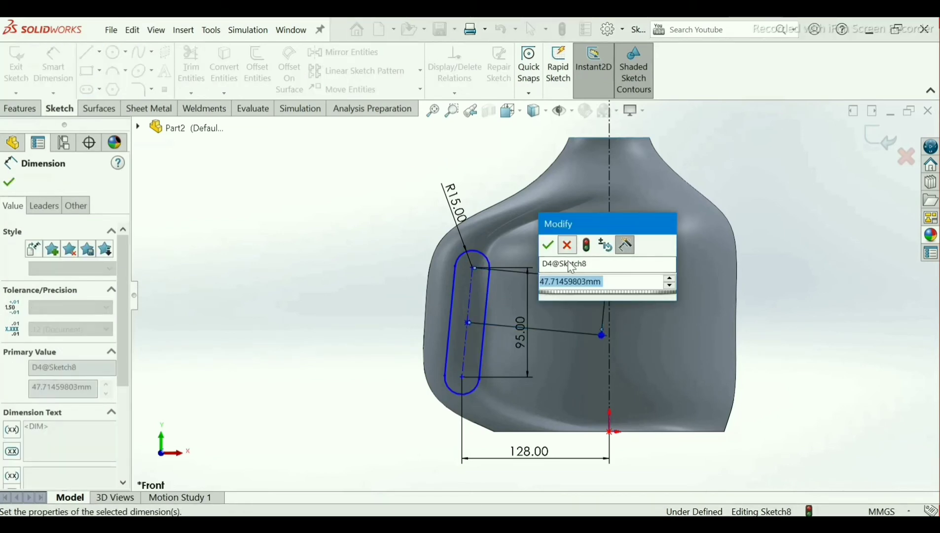
{"action": "key", "text": "Return"}
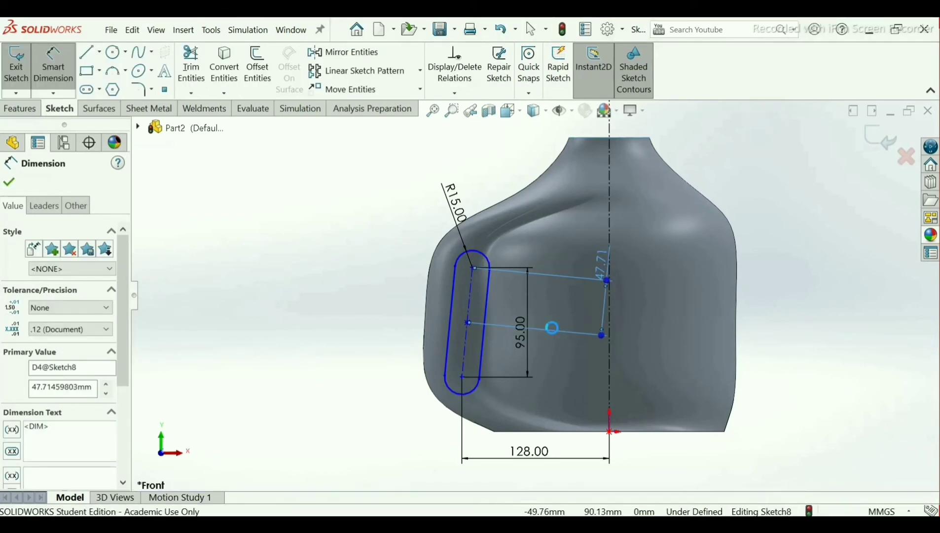
{"action": "key", "text": "Escape"}
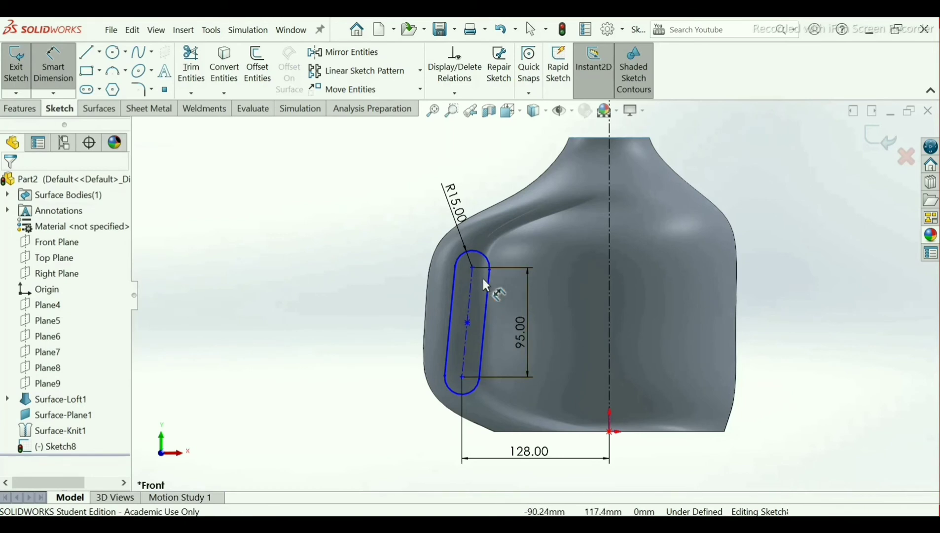
{"action": "left_click", "coordinate": [472, 266]}
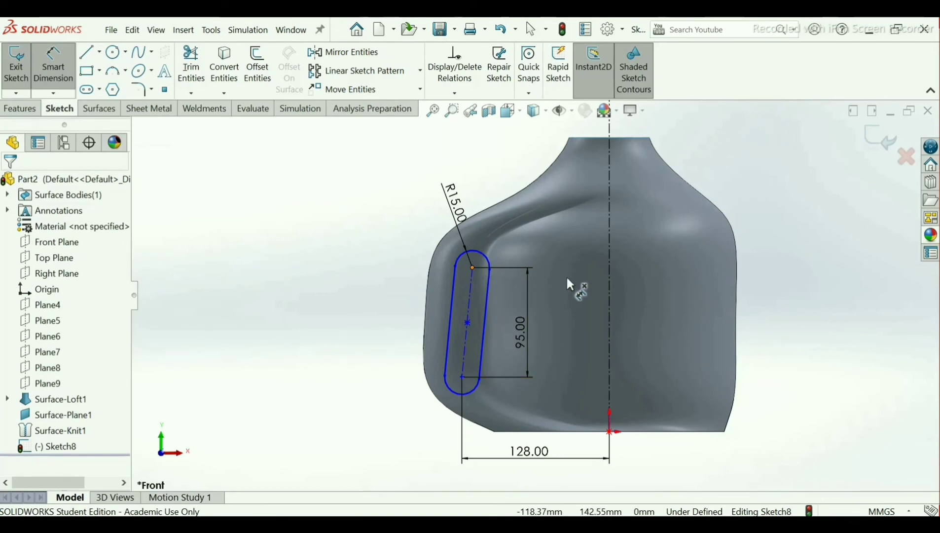
{"action": "left_click", "coordinate": [611, 289]}
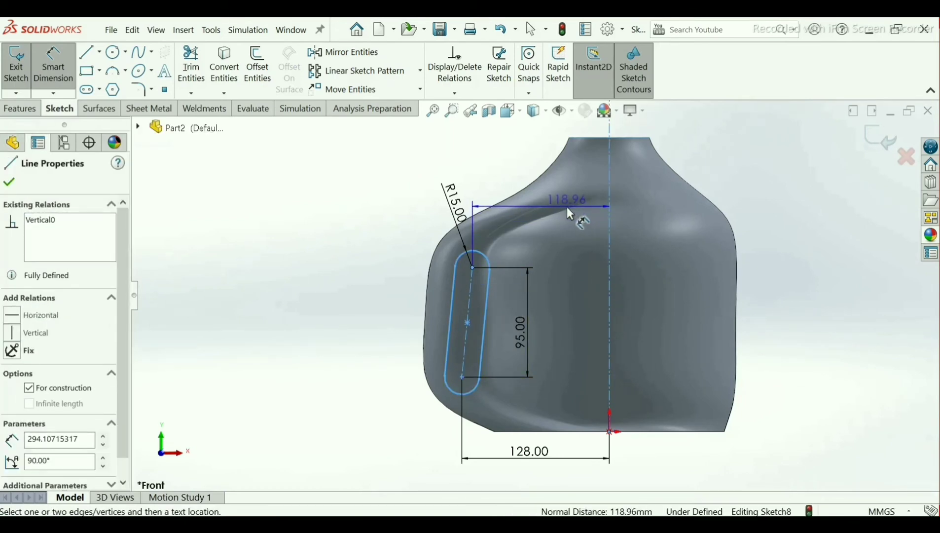
{"action": "key", "text": "Escape"}
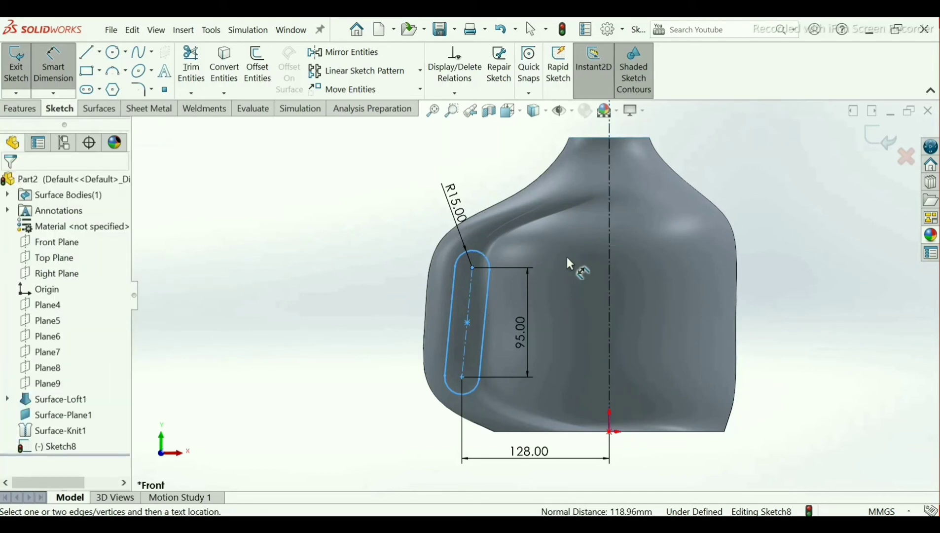
{"action": "left_click", "coordinate": [466, 340]}
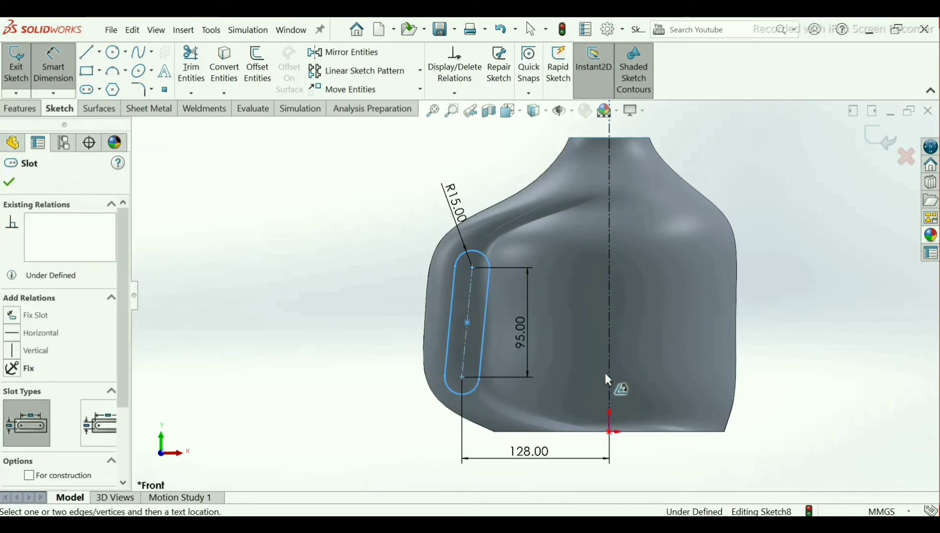
{"action": "left_click", "coordinate": [610, 371]}
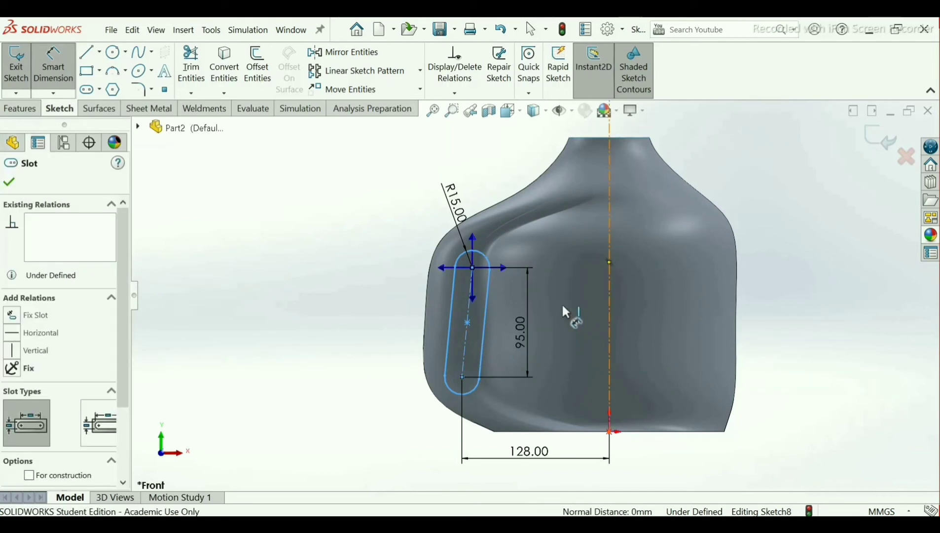
{"action": "left_click", "coordinate": [452, 262]}
{"action": "left_click", "coordinate": [256, 216]}
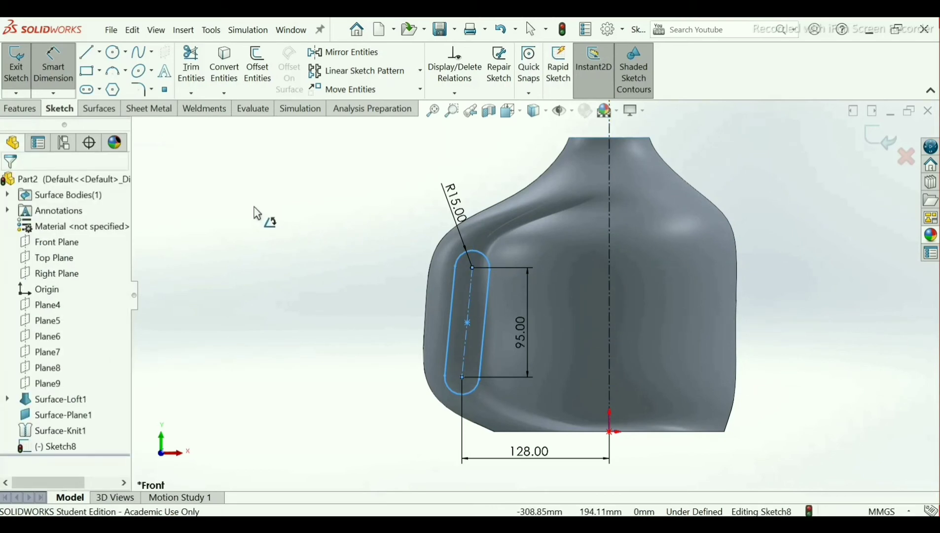
{"action": "right_click", "coordinate": [256, 216]}
{"action": "left_click", "coordinate": [285, 251]}
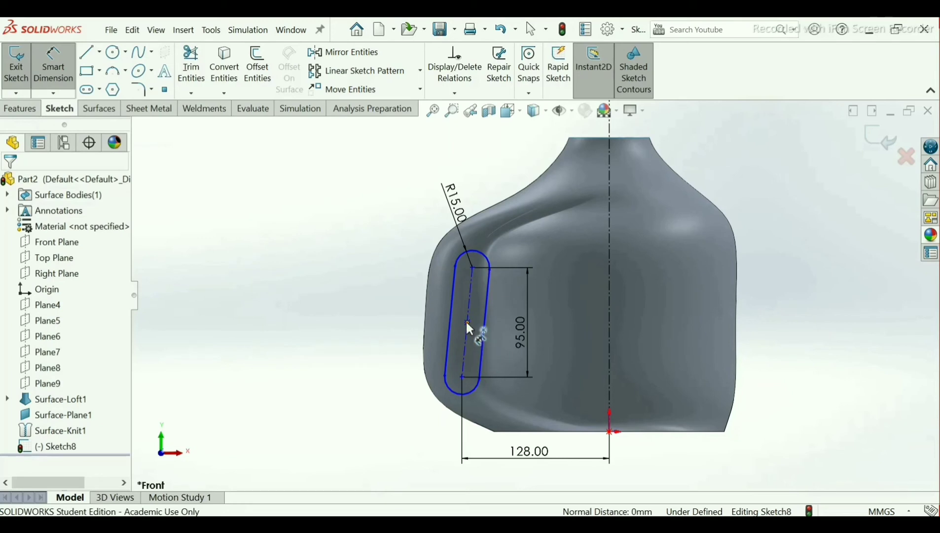
- Try to dimension the slot's lower arc center from the origin a second time
{"action": "left_click", "coordinate": [468, 381]}
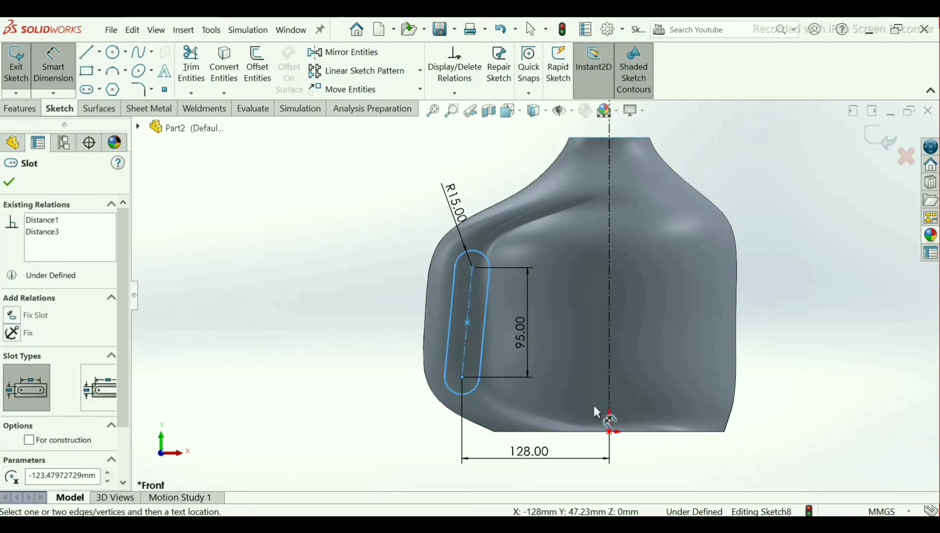
{"action": "left_click", "coordinate": [610, 432]}
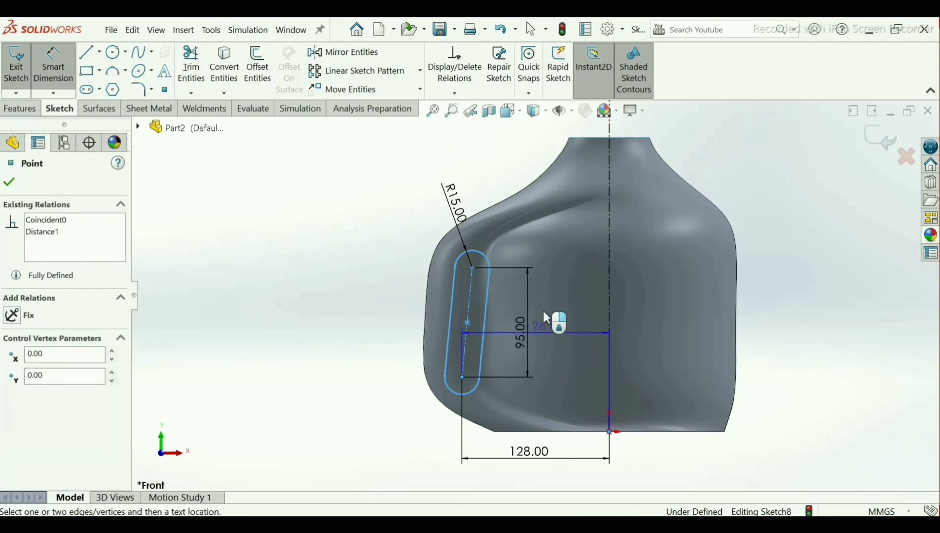
{"action": "left_click", "coordinate": [526, 207]}
{"action": "left_click", "coordinate": [548, 224]}
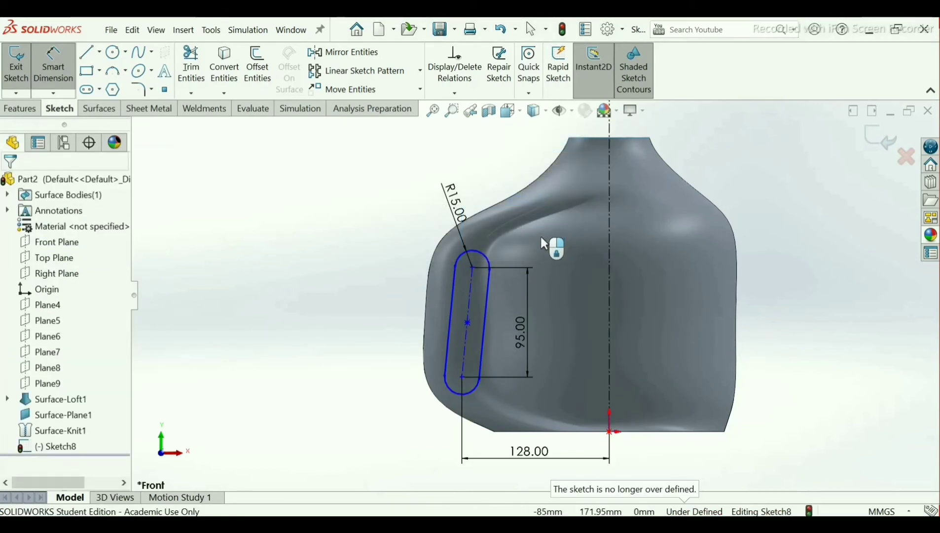
- Dimension the angle between the slot's centerline and the vertical centerline as 5 degrees and exit the sketch
{"action": "left_click", "coordinate": [468, 299]}
{"action": "left_click", "coordinate": [608, 317]}
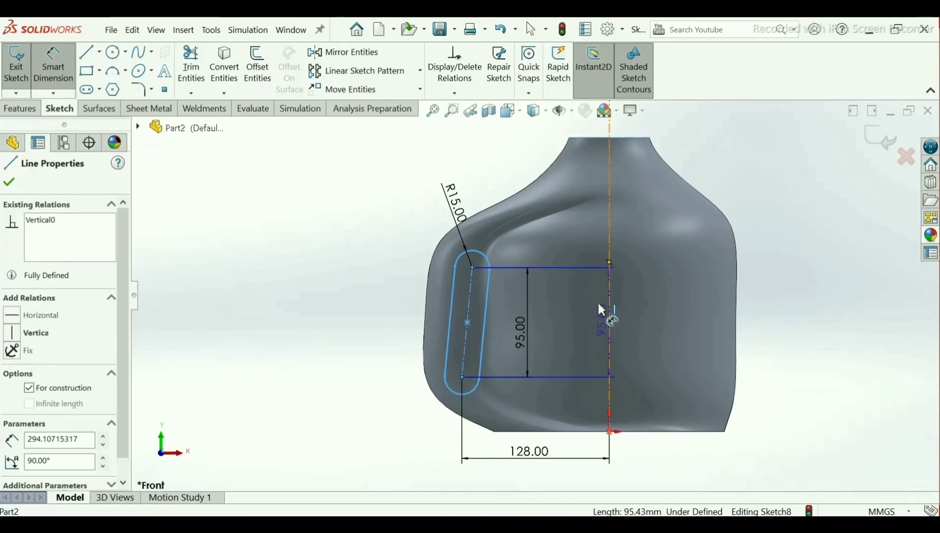
{"action": "left_click", "coordinate": [546, 232]}
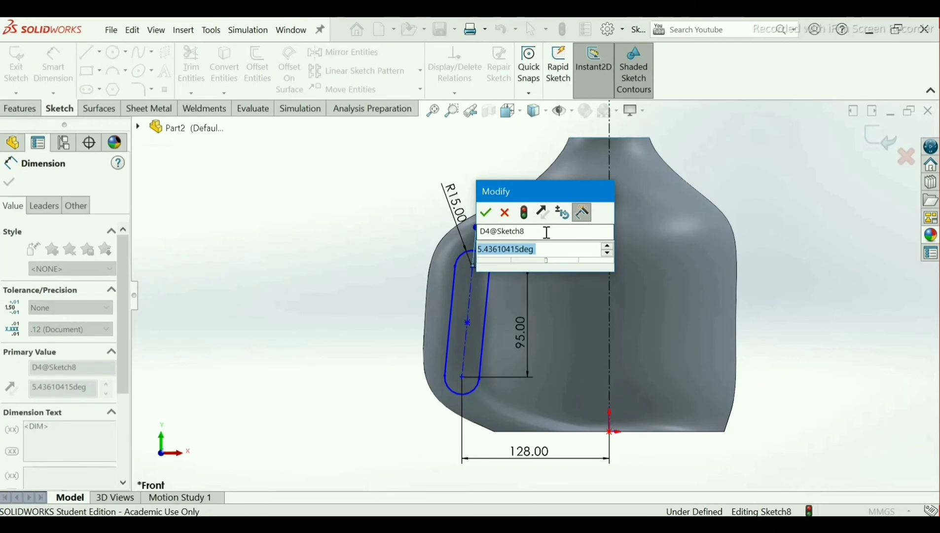
{"action": "type", "text": "5"}
{"action": "key", "text": "Return"}
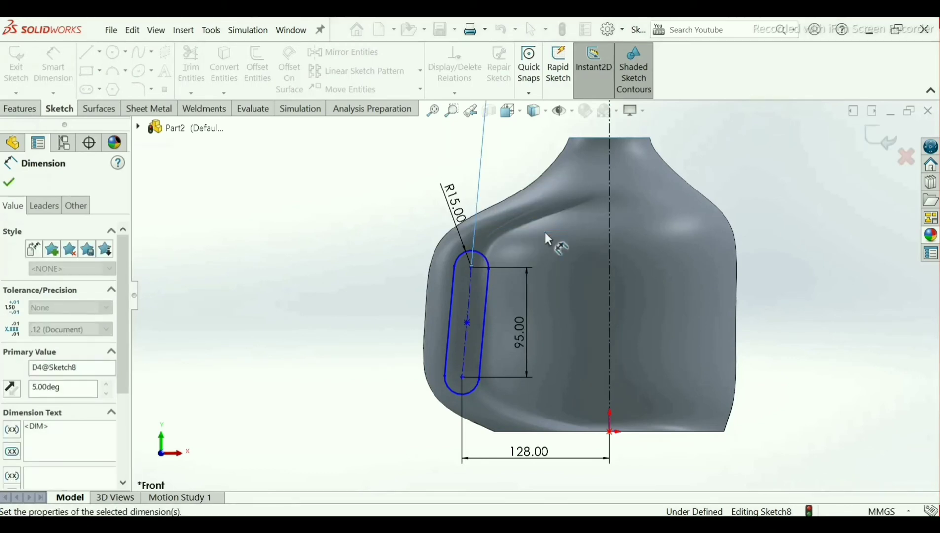
{"action": "key", "text": "Escape"}
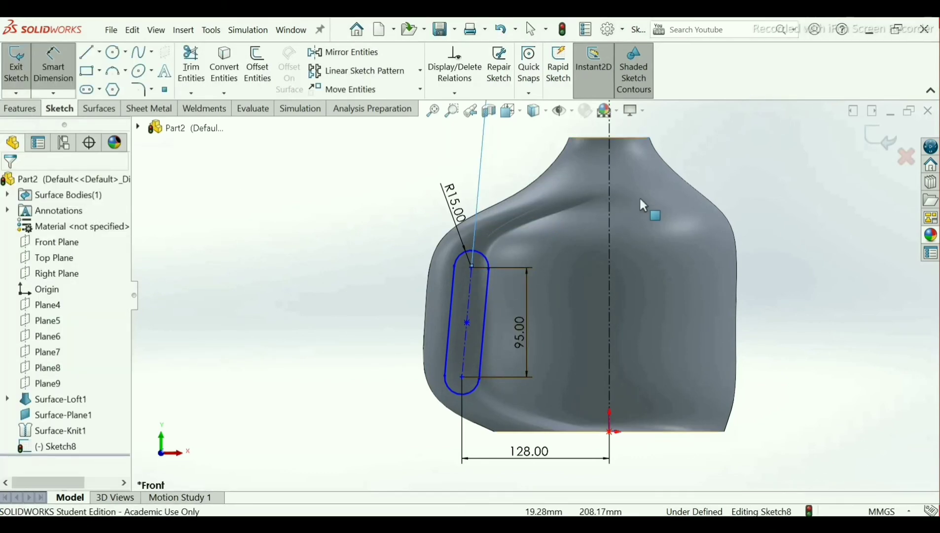
{"action": "scroll", "coordinate": [569, 221], "scroll_direction": "up", "scroll_amount": 5}
{"action": "key", "text": "Escape"}
{"action": "scroll", "coordinate": [553, 247], "scroll_direction": "down", "scroll_amount": 2}
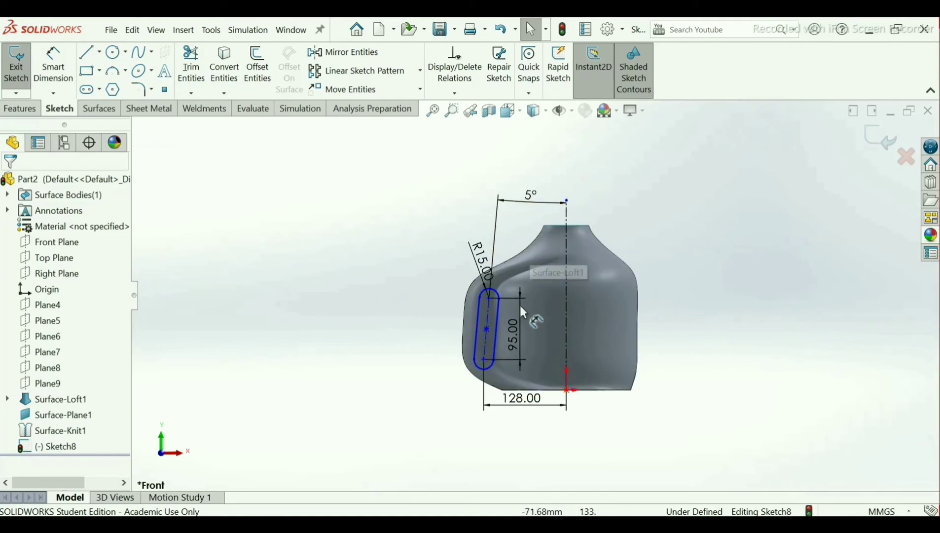
{"action": "scroll", "coordinate": [519, 315], "scroll_direction": "down", "scroll_amount": 1}
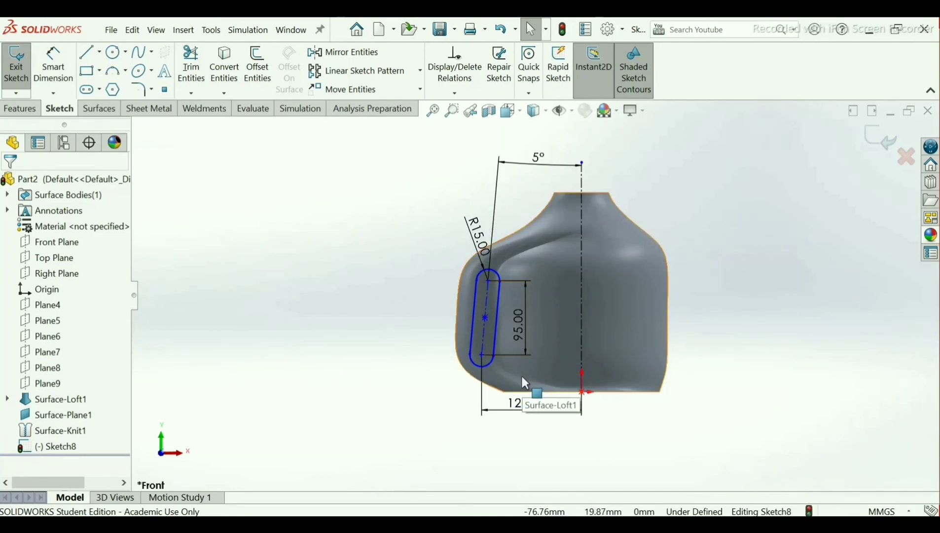
{"action": "left_click", "coordinate": [880, 138]}
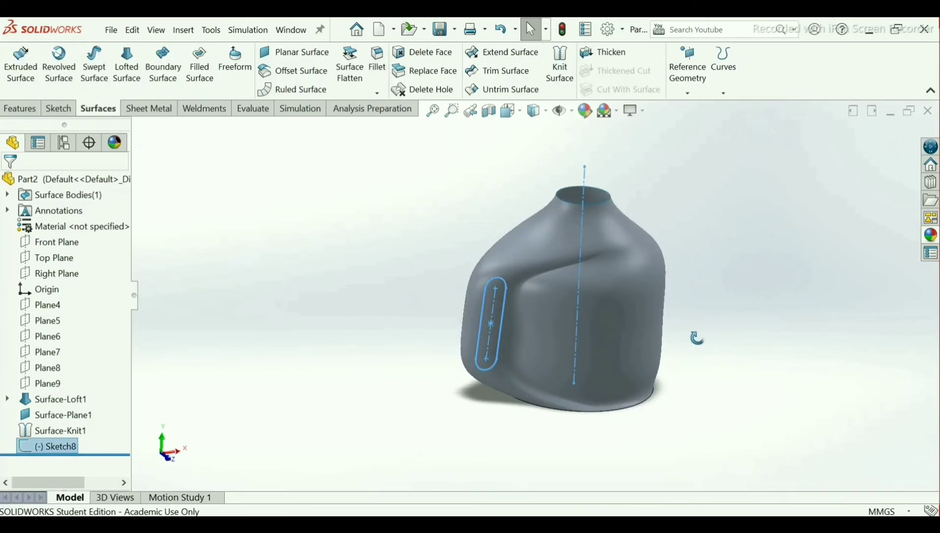
- Extrude the slot sketch as a surface, Mid Plane, 218 mm deep through the container's handle area
{"action": "left_click", "coordinate": [8, 75]}
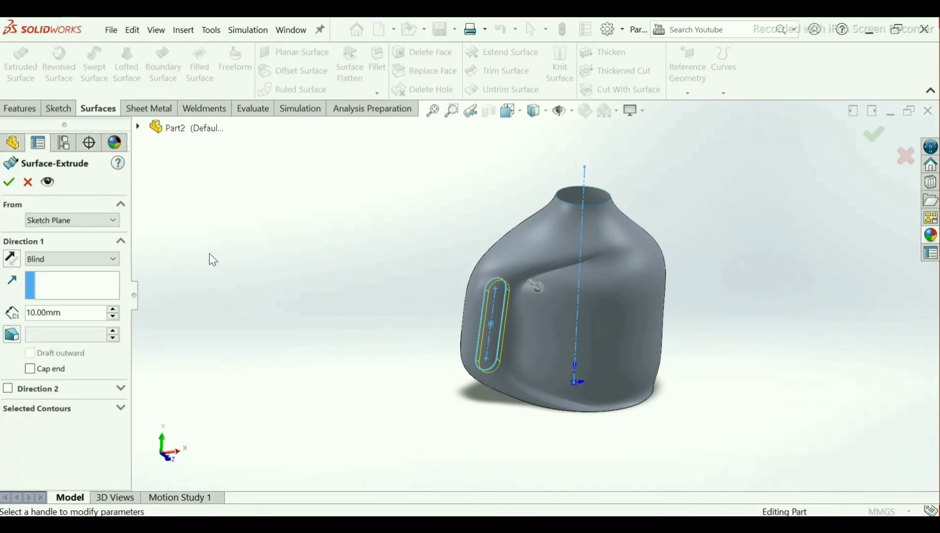
{"action": "left_click", "coordinate": [109, 258]}
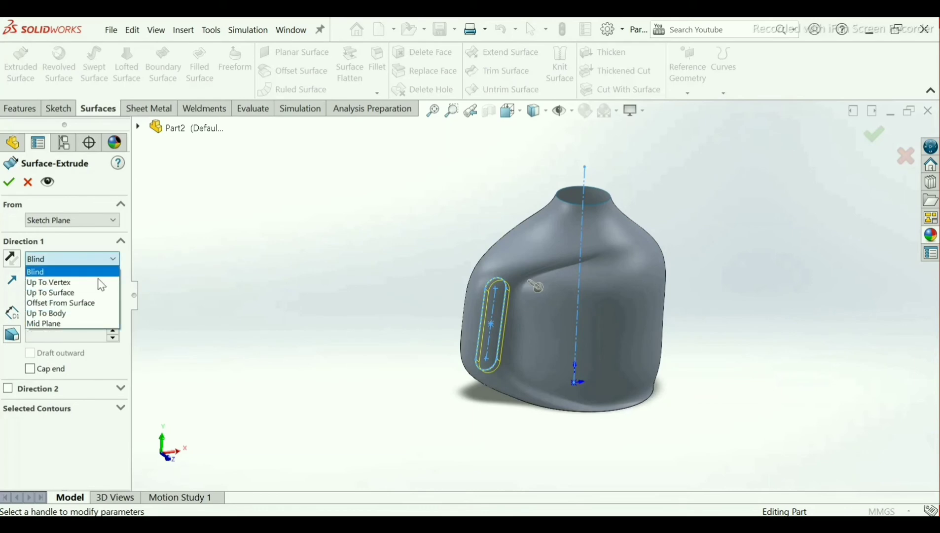
{"action": "left_click", "coordinate": [75, 327]}
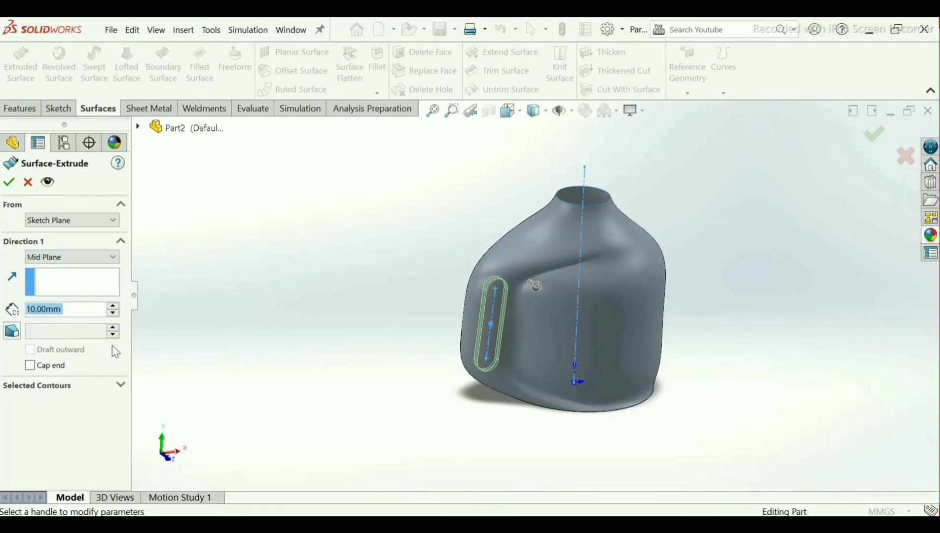
{"action": "left_click_drag", "start_coordinate": [534, 284], "coordinate": [517, 332]}
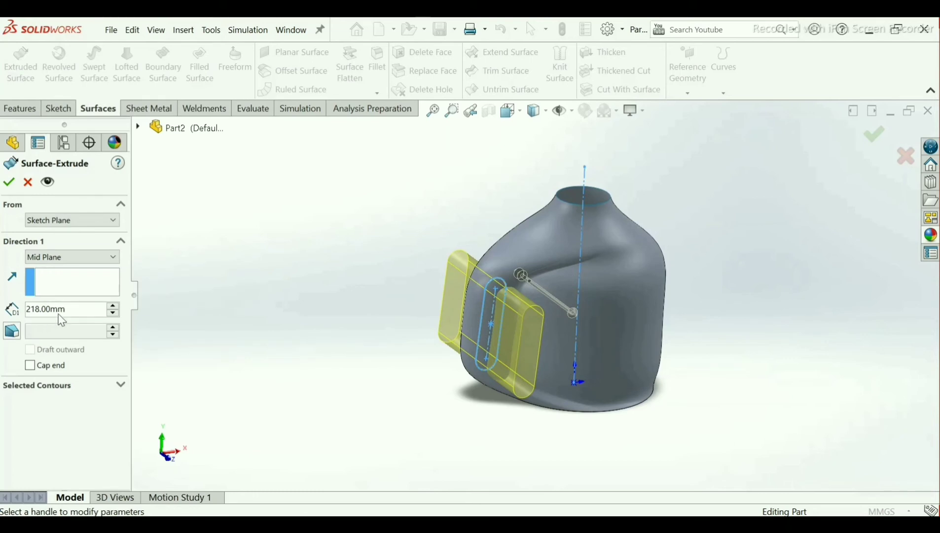
{"action": "left_click", "coordinate": [11, 184]}
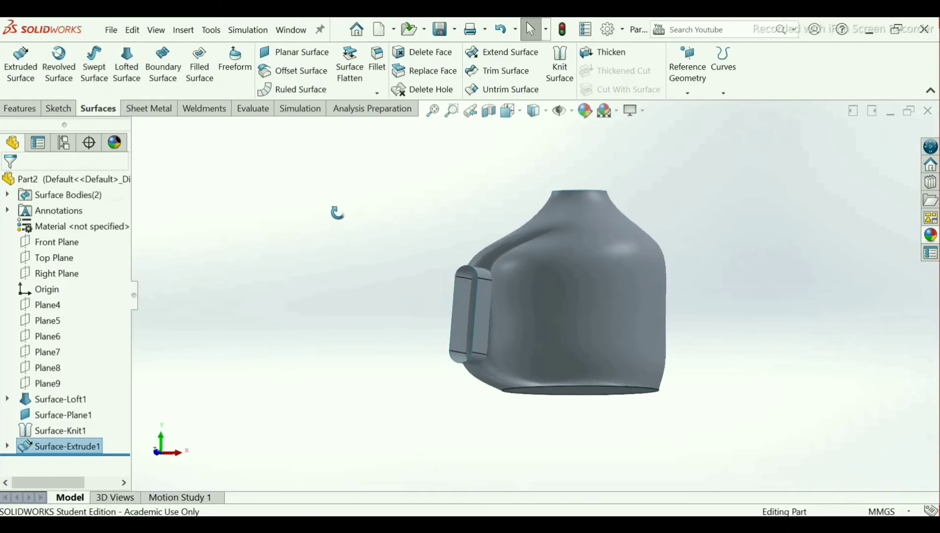
- Trim the container surface with the extruded slot surface as a standard trim, keeping the main body and the slot-shaped region
{"action": "middle_click_drag", "start_coordinate": [337, 212], "coordinate": [522, 316]}
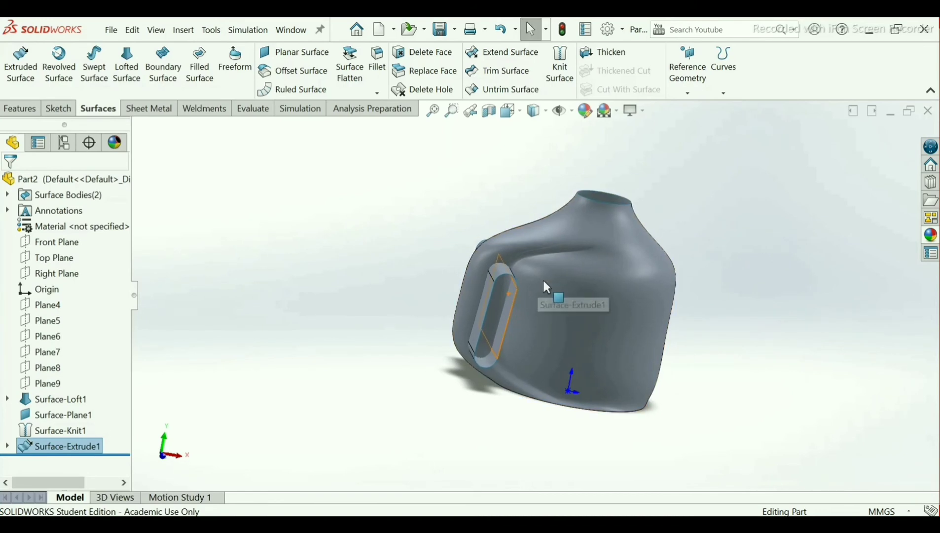
{"action": "scroll", "coordinate": [546, 287], "scroll_direction": "down", "scroll_amount": 3}
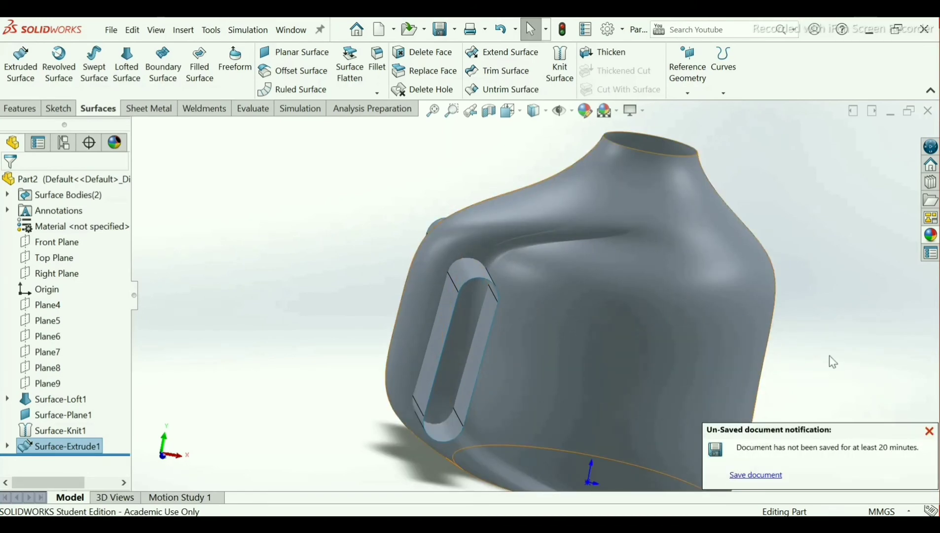
{"action": "left_click", "coordinate": [929, 431]}
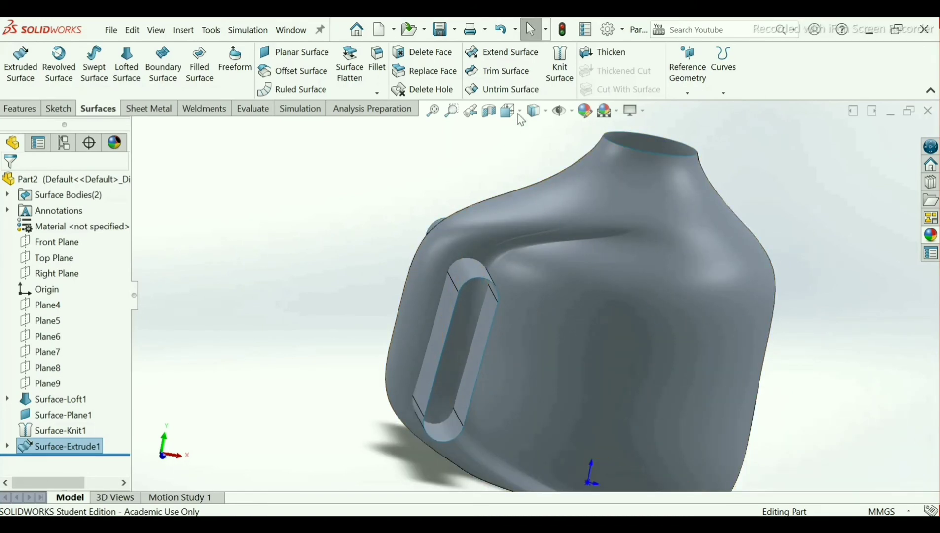
{"action": "left_click", "coordinate": [506, 77]}
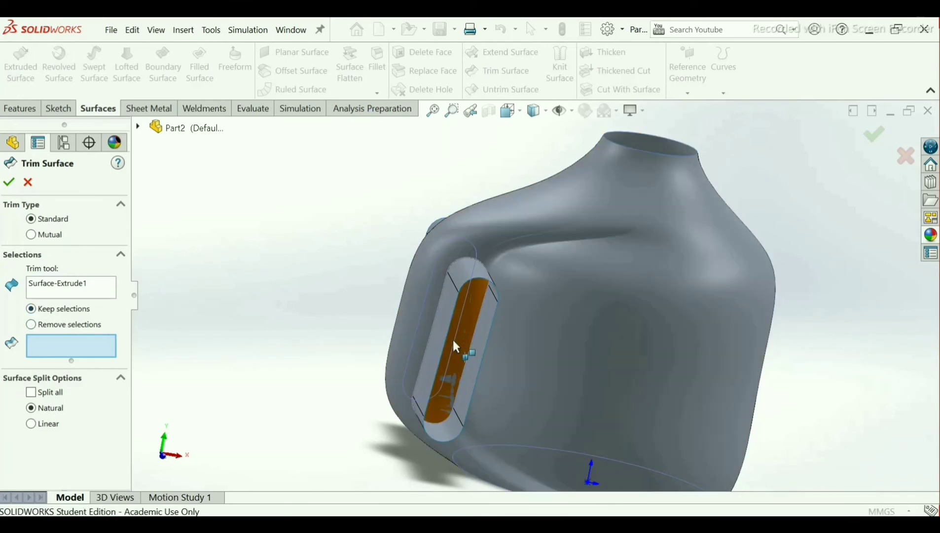
{"action": "left_click", "coordinate": [596, 302]}
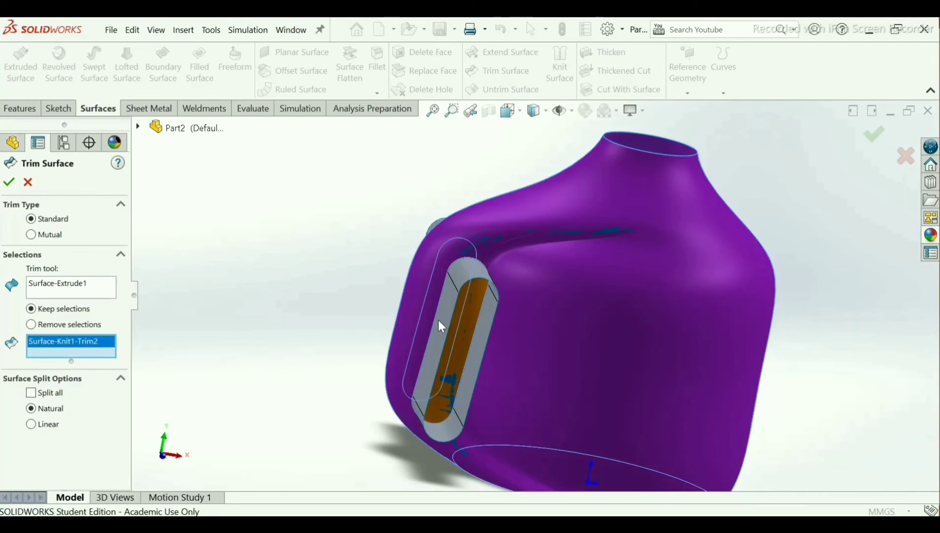
{"action": "mouse_move", "coordinate": [460, 320]}
{"action": "middle_mouse_down"}
{"action": "mouse_move", "coordinate": [472, 325]}
{"action": "mouse_move", "coordinate": [452, 321]}
{"action": "mouse_move", "coordinate": [474, 336]}
{"action": "mouse_move", "coordinate": [462, 339]}
{"action": "mouse_move", "coordinate": [481, 335]}
{"action": "mouse_move", "coordinate": [472, 323]}
{"action": "middle_mouse_up"}
{"action": "left_click", "coordinate": [477, 332]}
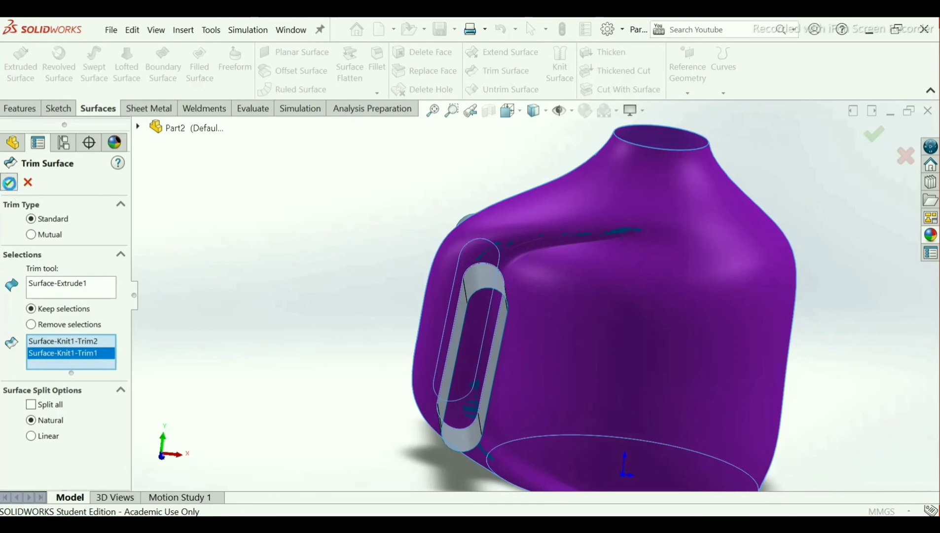
{"action": "key", "text": "Return"}
- Reopen the first surface trim for editing and clear both its kept pieces and its trim tool
{"action": "middle_click_drag", "start_coordinate": [269, 256], "coordinate": [325, 315]}
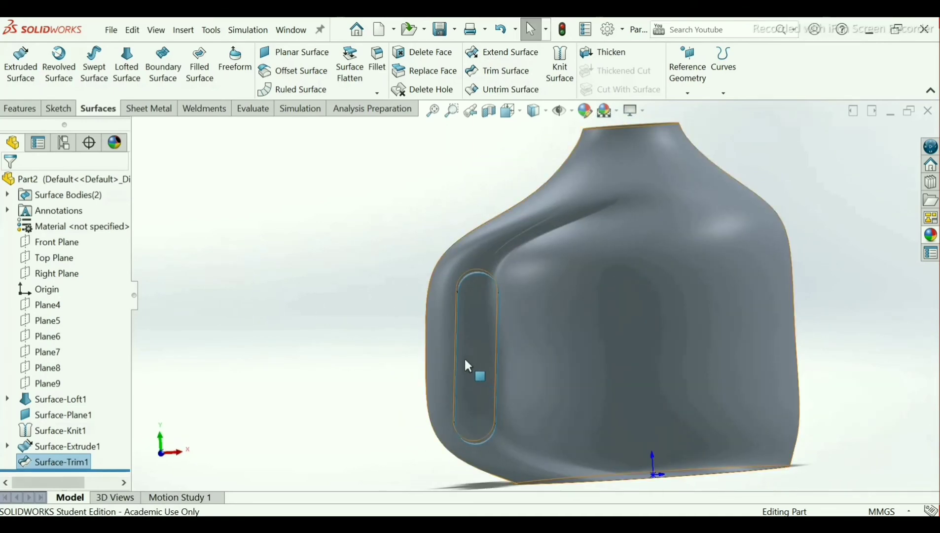
{"action": "left_click", "coordinate": [487, 371]}
{"action": "middle_click_drag", "start_coordinate": [486, 370], "coordinate": [351, 300]}
{"action": "left_click", "coordinate": [350, 301]}
{"action": "right_click", "coordinate": [49, 461]}
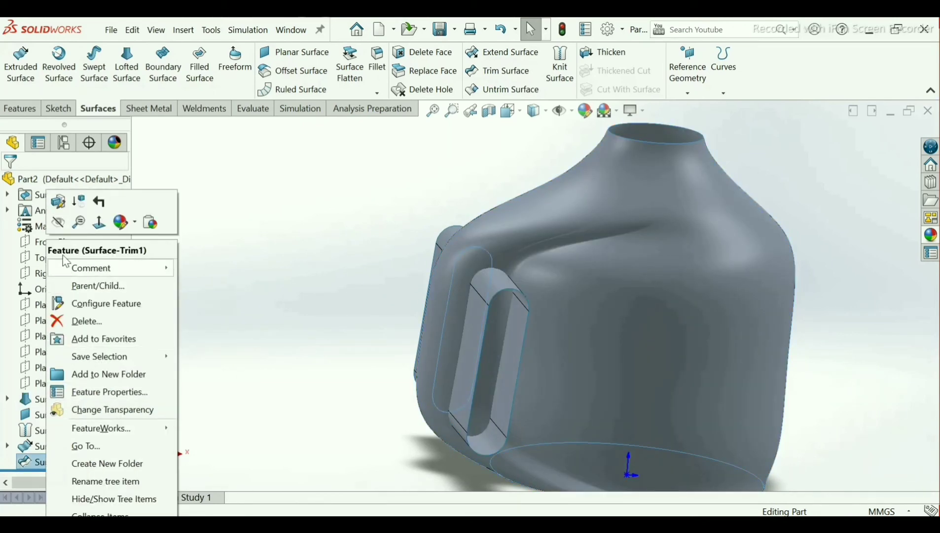
{"action": "left_click", "coordinate": [59, 204]}
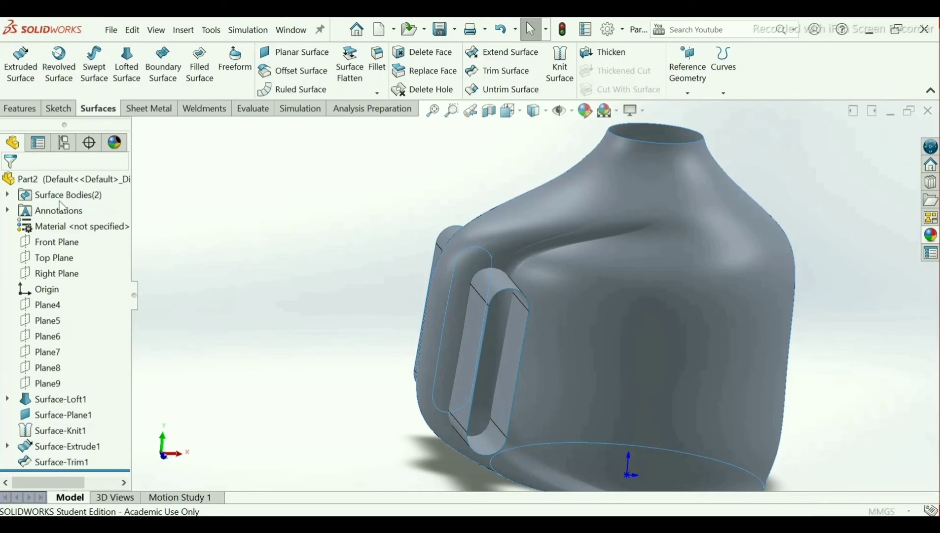
{"action": "right_click", "coordinate": [69, 346]}
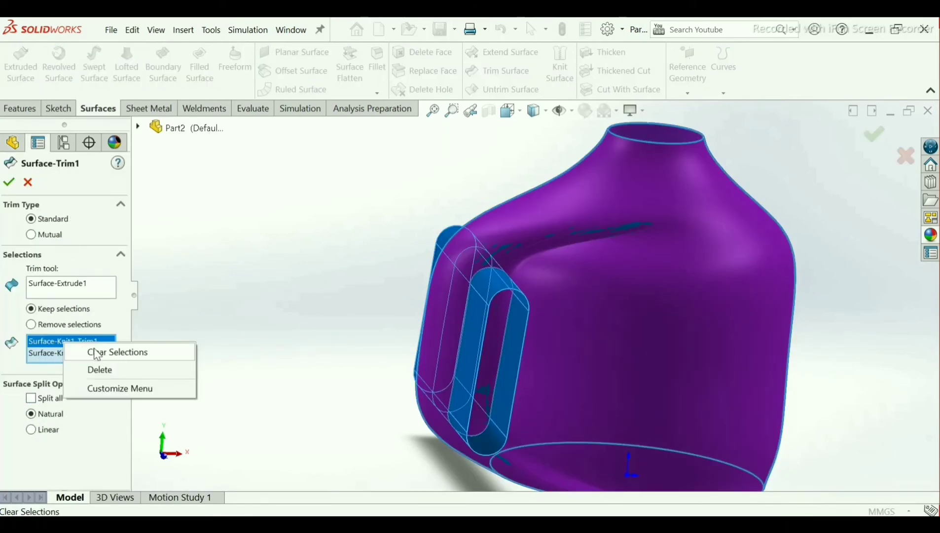
{"action": "left_click", "coordinate": [101, 352]}
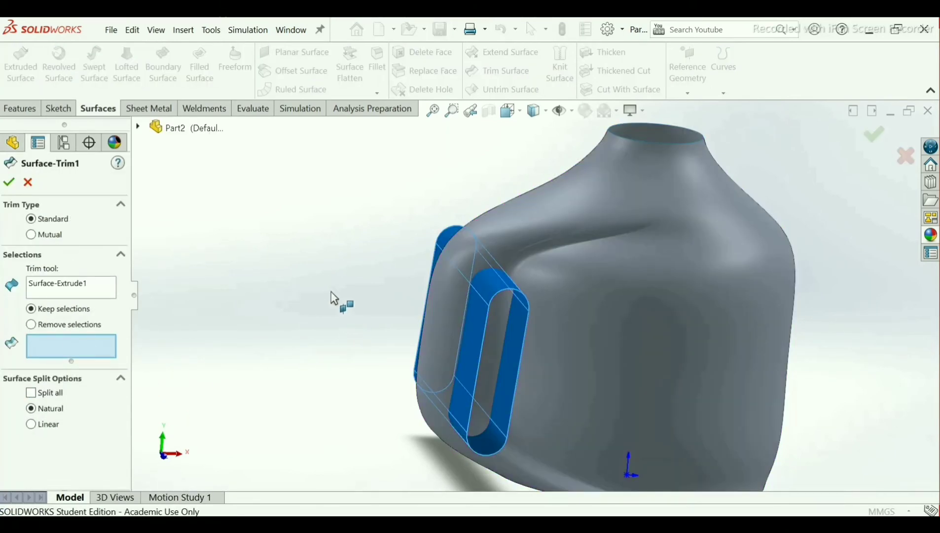
{"action": "left_click", "coordinate": [82, 282]}
{"action": "right_click", "coordinate": [82, 282]}
{"action": "left_click", "coordinate": [104, 295]}
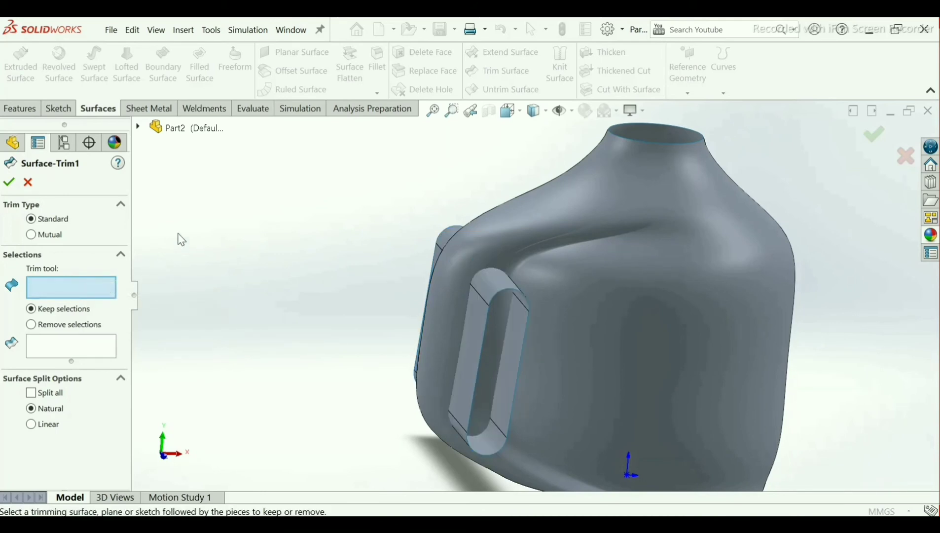
- Try to trim the extruded slot surface with the container surface as the tool, keeping only the protruding front piece of the slot
{"action": "left_click", "coordinate": [646, 286]}
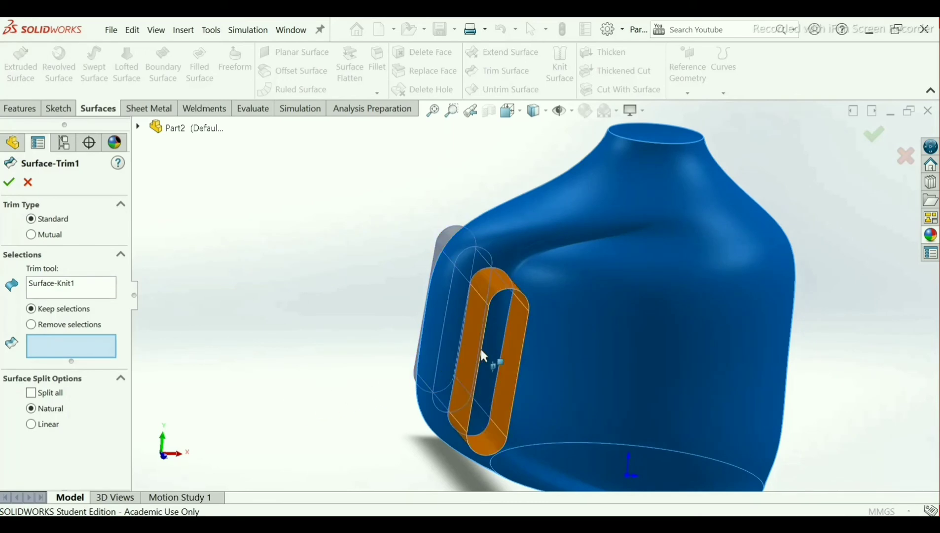
{"action": "middle_click_drag", "start_coordinate": [511, 348], "coordinate": [536, 370]}
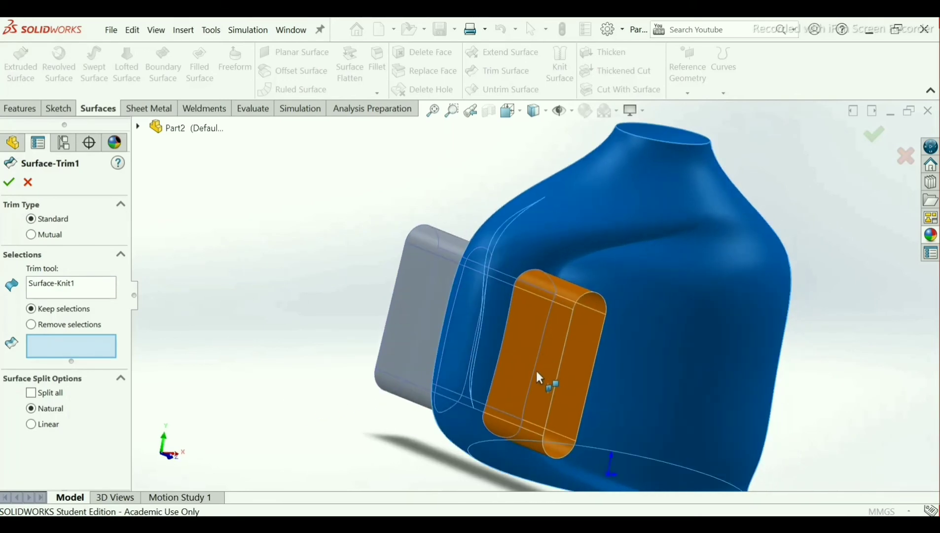
{"action": "left_click", "coordinate": [533, 367]}
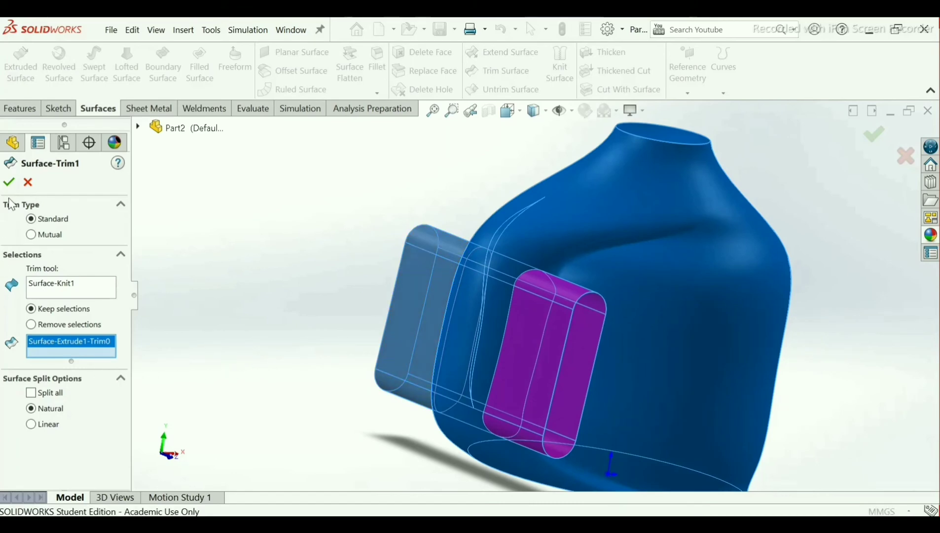
{"action": "left_click", "coordinate": [13, 180]}
{"action": "middle_click_drag", "start_coordinate": [361, 290], "coordinate": [363, 310]}
- Edit the first trim again and remove the container as trim tool along with the kept slot piece
{"action": "right_click", "coordinate": [46, 468]}
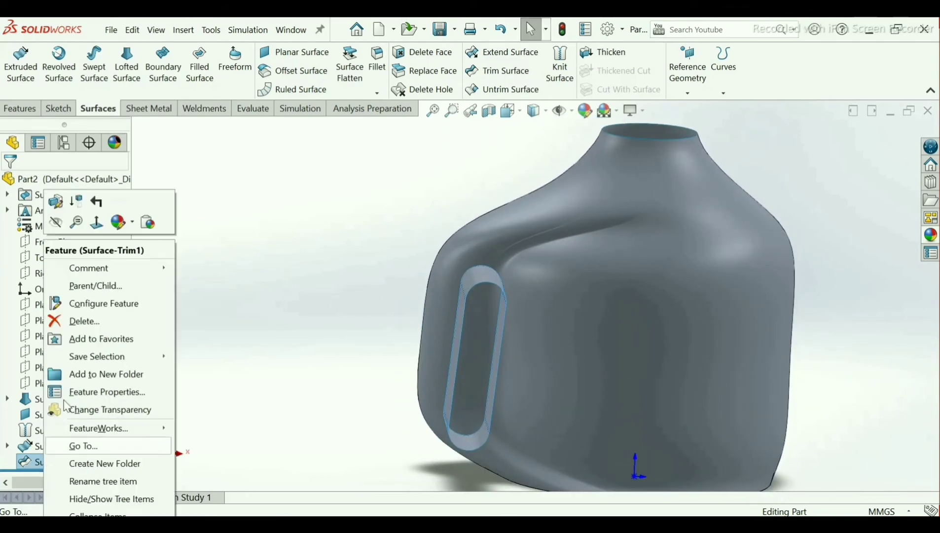
{"action": "left_click", "coordinate": [58, 211]}
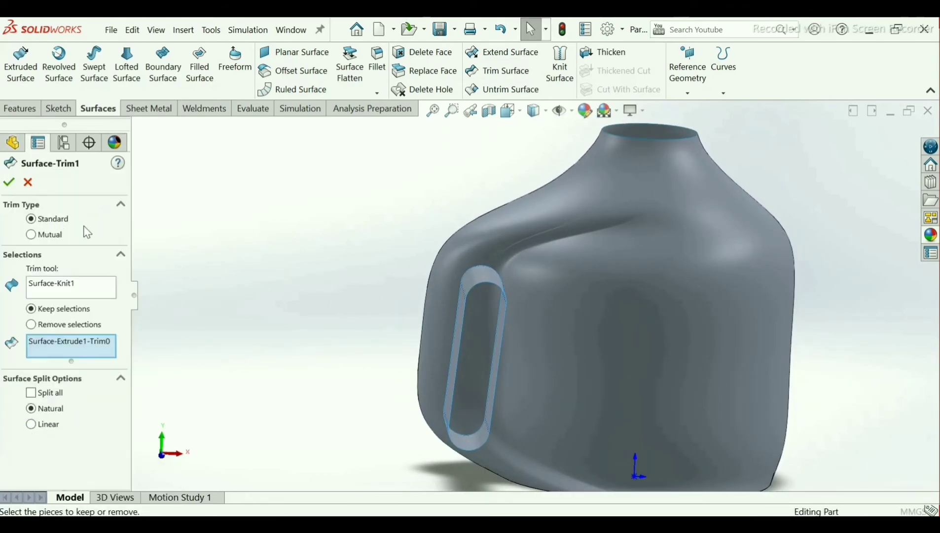
{"action": "left_click", "coordinate": [75, 347]}
{"action": "right_click", "coordinate": [78, 353]}
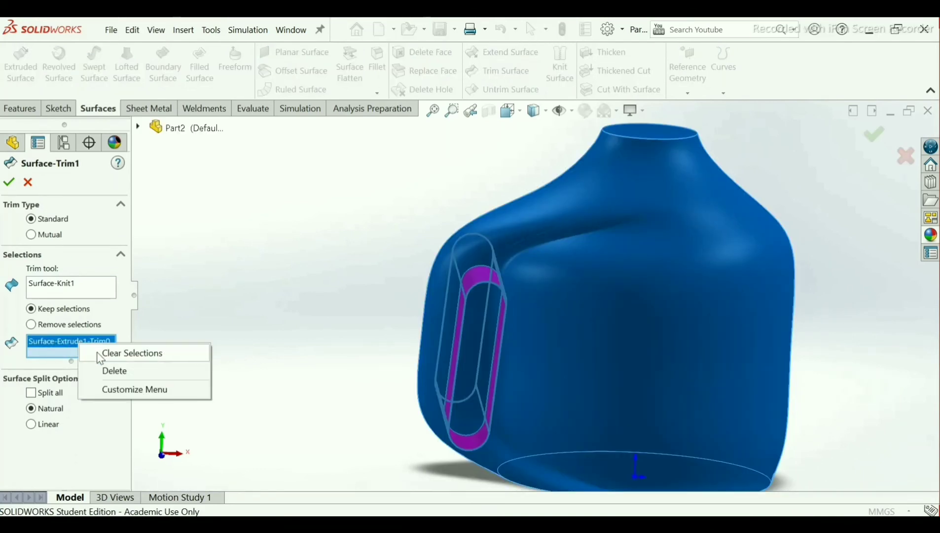
{"action": "left_click", "coordinate": [101, 353]}
{"action": "left_click", "coordinate": [63, 291]}
{"action": "right_click", "coordinate": [63, 292]}
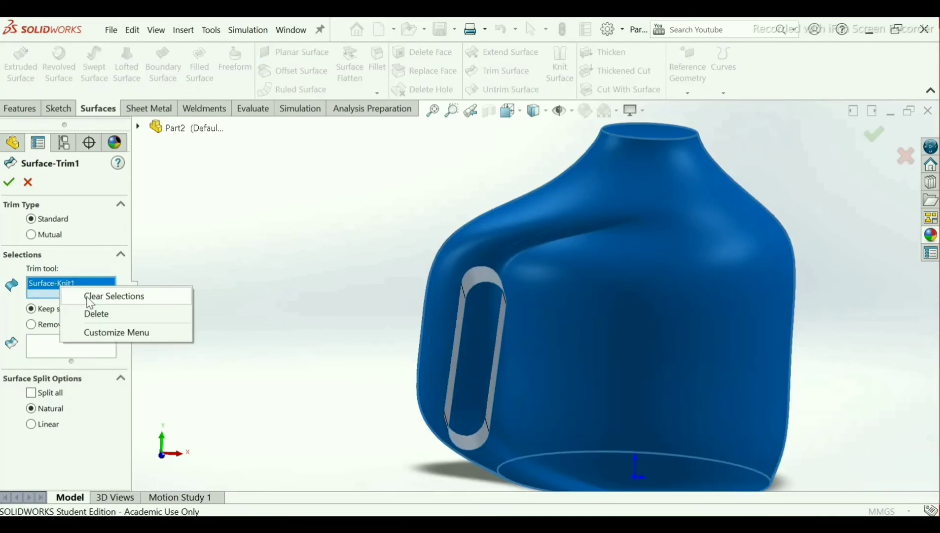
{"action": "left_click", "coordinate": [115, 296]}
- Set the extruded slot surface as the first trim's tool, keep only the Surface-Knit1-Trim1 piece of the container, and accept the trim
{"action": "middle_click_drag", "start_coordinate": [262, 331], "coordinate": [292, 330]}
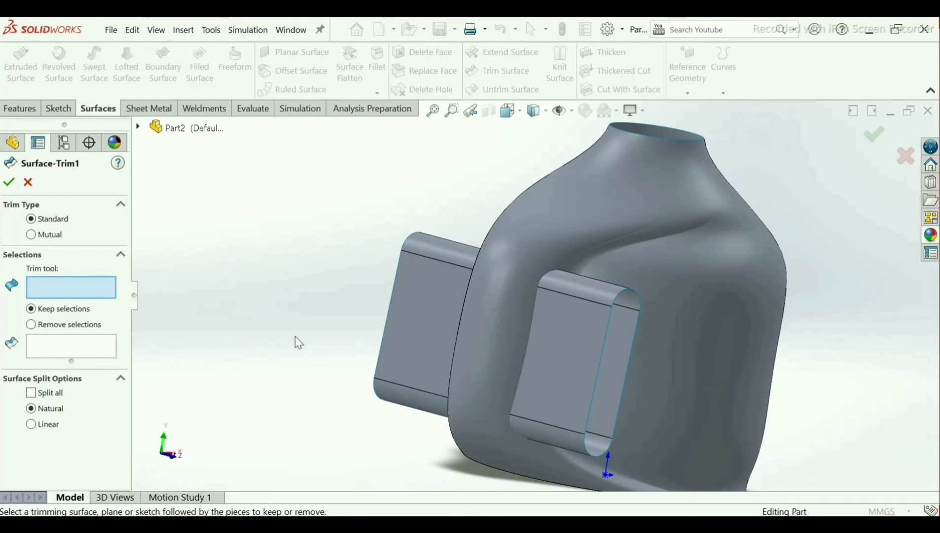
{"action": "left_click", "coordinate": [580, 359]}
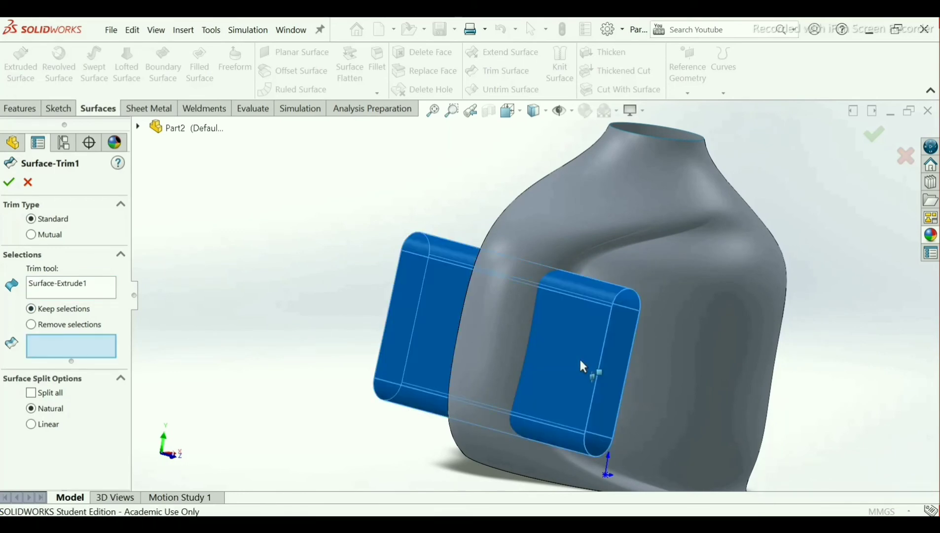
{"action": "middle_click_drag", "start_coordinate": [579, 357], "coordinate": [506, 339]}
{"action": "left_click", "coordinate": [468, 315]}
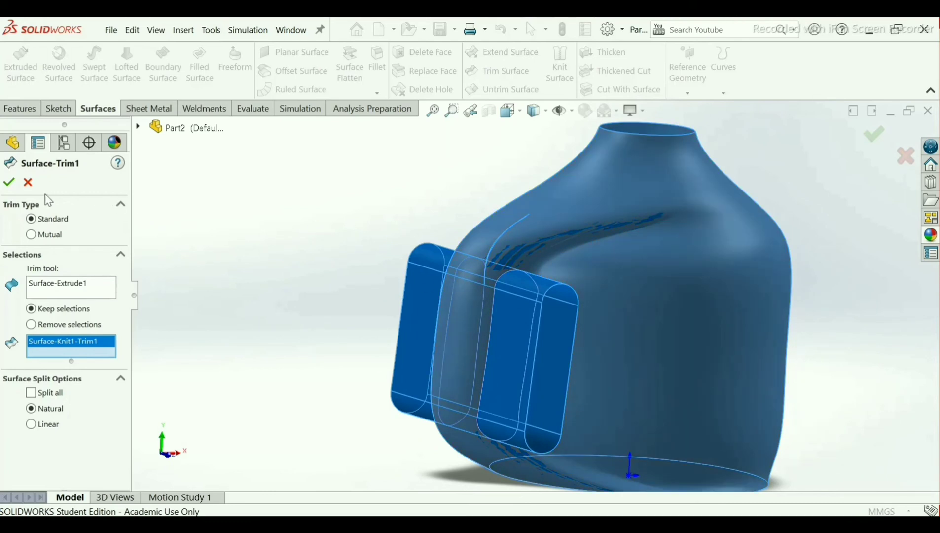
{"action": "left_click", "coordinate": [11, 183]}
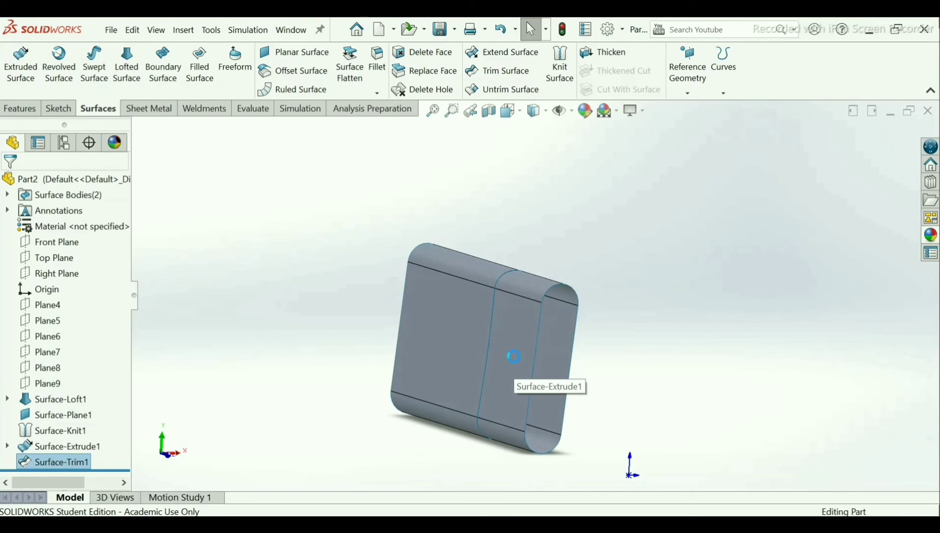
{"action": "middle_click_drag", "start_coordinate": [523, 351], "coordinate": [542, 353]}
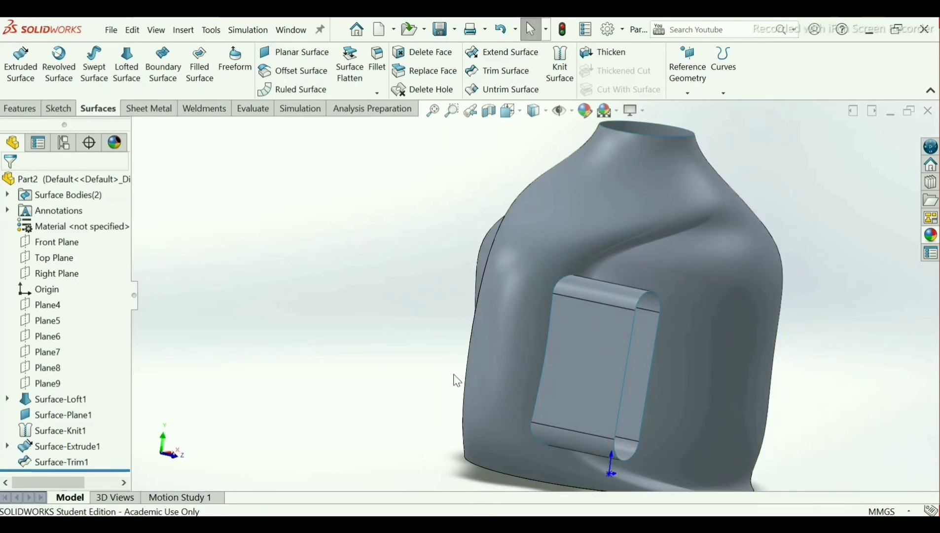
- Try a second standard surface trim with the trimmed container as the tool and the protruding slot piece as the piece to keep
{"action": "left_click", "coordinate": [498, 71]}
{"action": "middle_click_drag", "start_coordinate": [655, 341], "coordinate": [608, 327]}
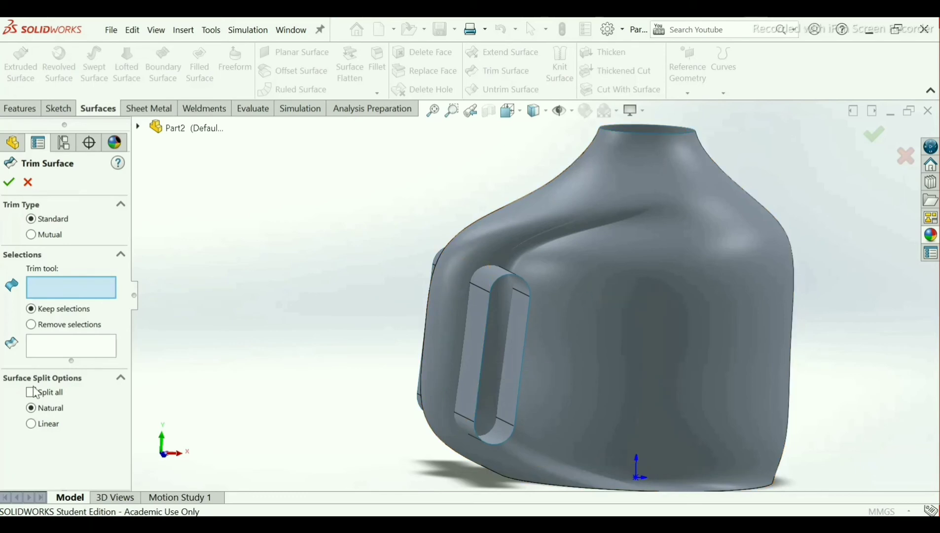
{"action": "left_click", "coordinate": [616, 251]}
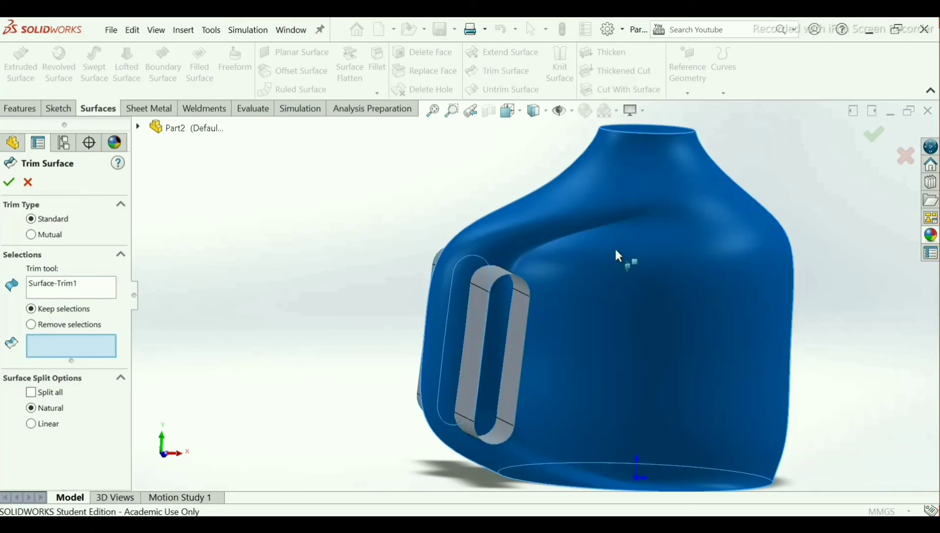
{"action": "left_click", "coordinate": [476, 327]}
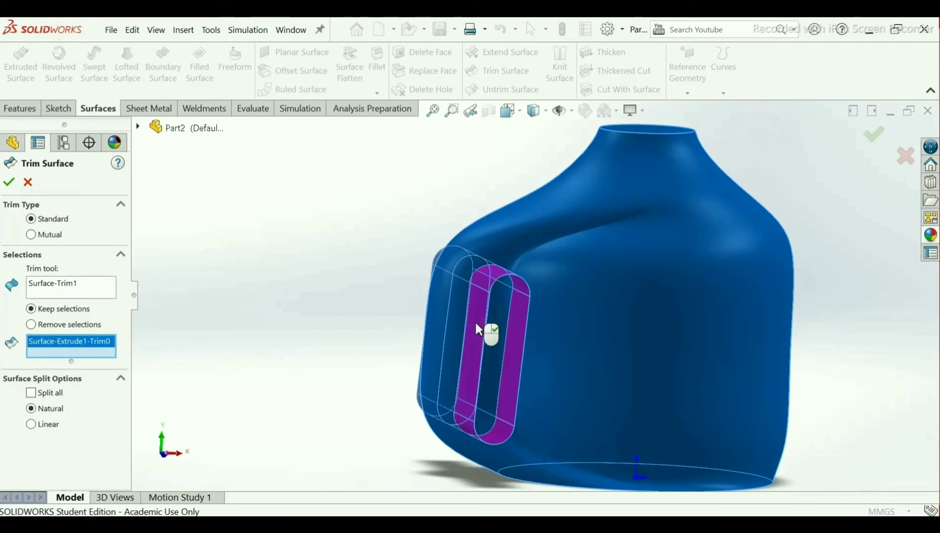
- Clear the kept slot piece and the container trim tool from the second trim
{"action": "right_click", "coordinate": [44, 347]}
{"action": "left_click", "coordinate": [84, 350]}
{"action": "left_click", "coordinate": [56, 291]}
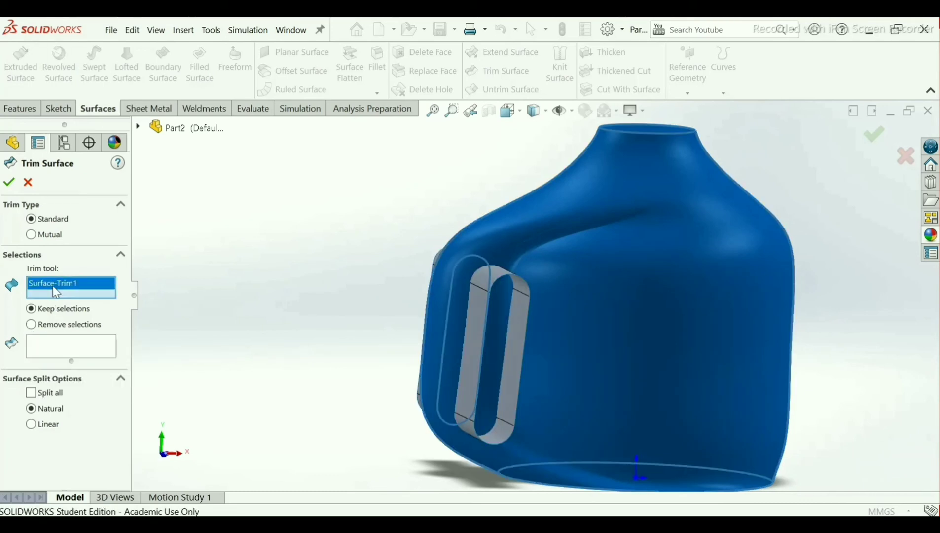
{"action": "right_click", "coordinate": [74, 288]}
{"action": "left_click", "coordinate": [96, 296]}
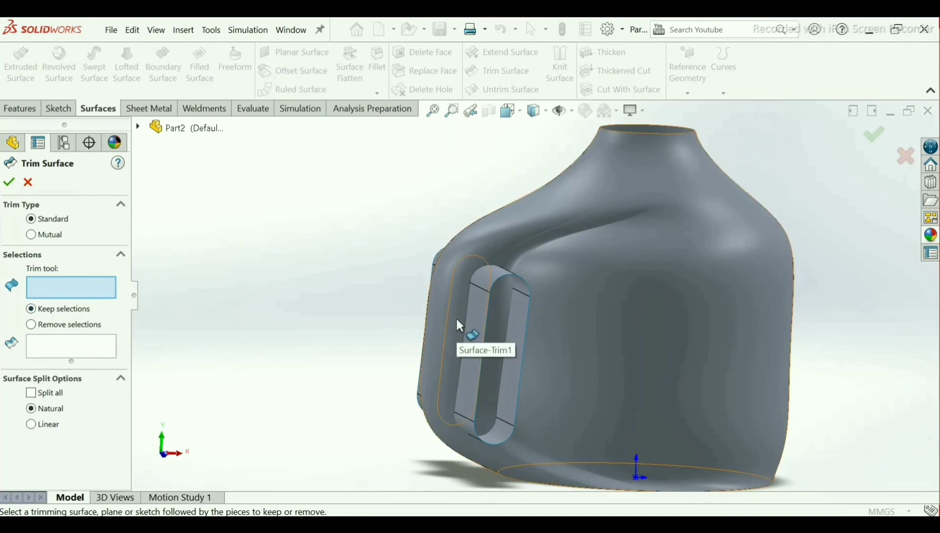
{"action": "left_click", "coordinate": [495, 329]}
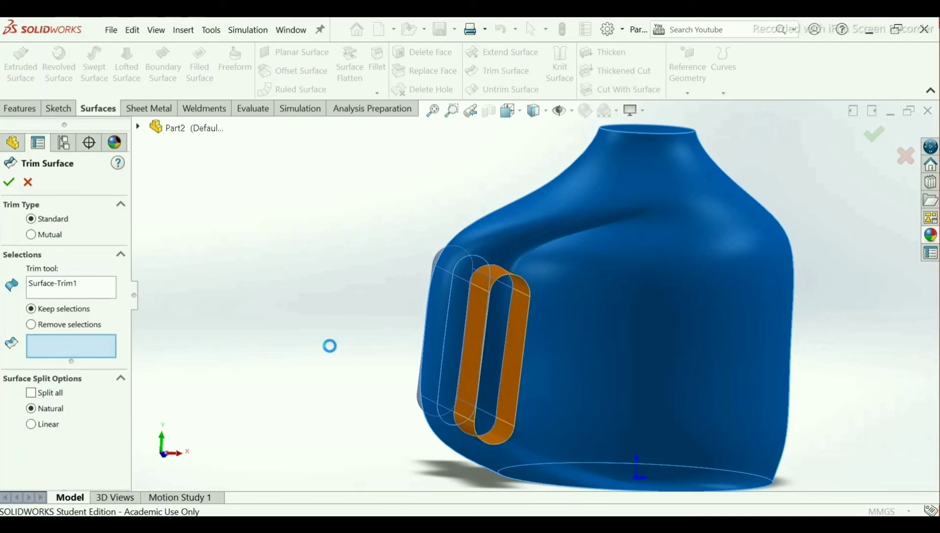
{"action": "left_click", "coordinate": [41, 287]}
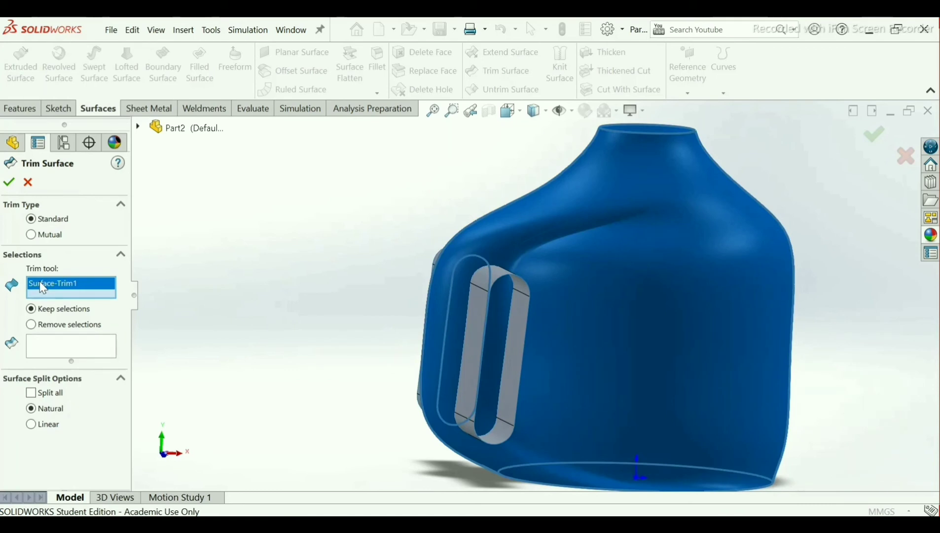
{"action": "right_click", "coordinate": [43, 288]}
{"action": "left_click", "coordinate": [92, 292]}
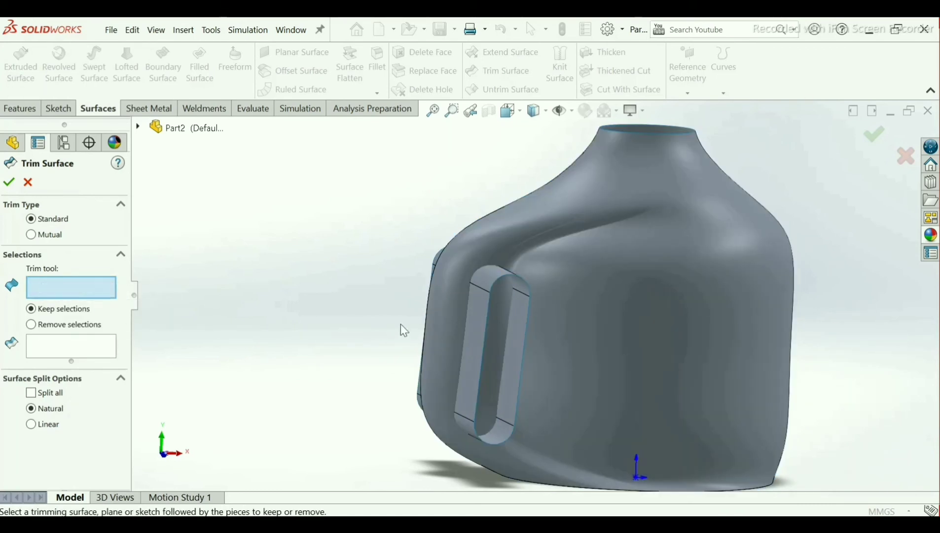
- Complete the second trim with the extruded slot surface as the tool, keeping the container body to open the handle hole
{"action": "left_click", "coordinate": [480, 322]}
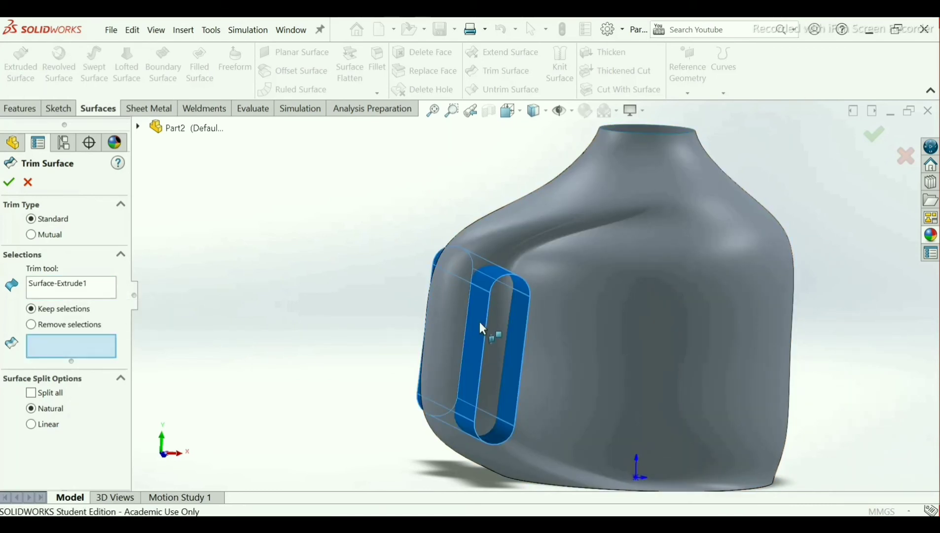
{"action": "left_click", "coordinate": [617, 240]}
{"action": "mouse_move", "coordinate": [607, 261]}
{"action": "middle_mouse_down"}
{"action": "mouse_move", "coordinate": [577, 273]}
{"action": "mouse_move", "coordinate": [564, 266]}
{"action": "mouse_move", "coordinate": [589, 262]}
{"action": "mouse_move", "coordinate": [567, 281]}
{"action": "middle_mouse_up"}
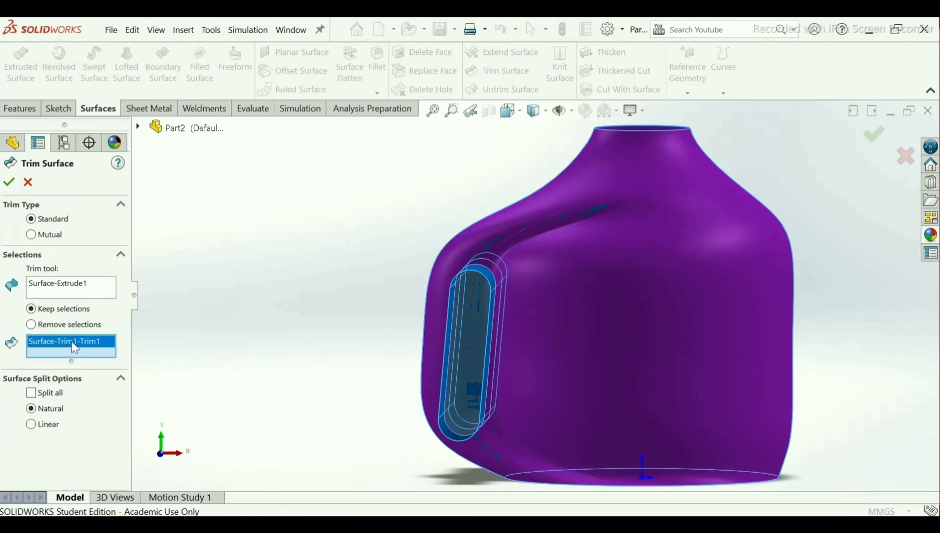
{"action": "left_click", "coordinate": [8, 182]}
{"action": "middle_click_drag", "start_coordinate": [374, 308], "coordinate": [373, 281]}
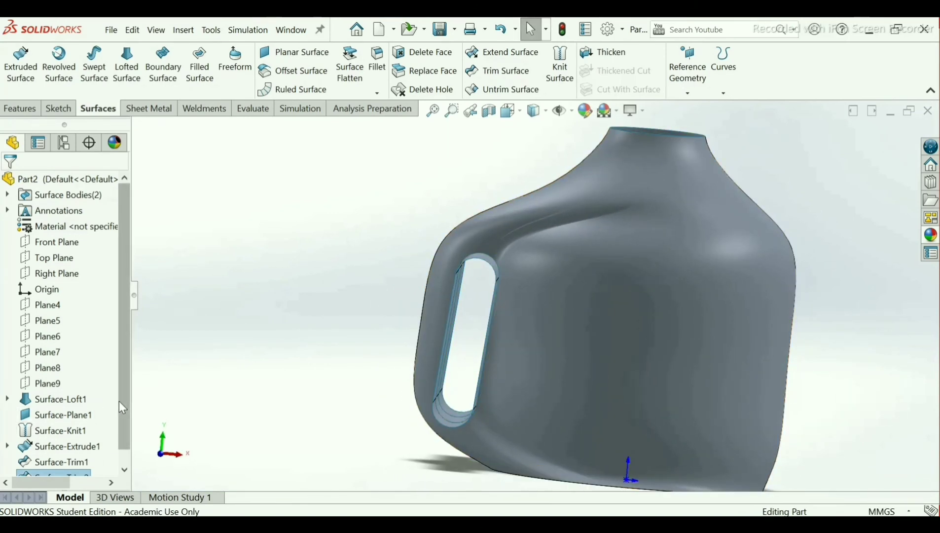
- Reopen the second surface trim, examine its trim tool and kept piece, and accept it without changes
{"action": "scroll", "coordinate": [119, 401], "scroll_direction": "down", "scroll_amount": 1}
{"action": "right_click", "coordinate": [52, 471]}
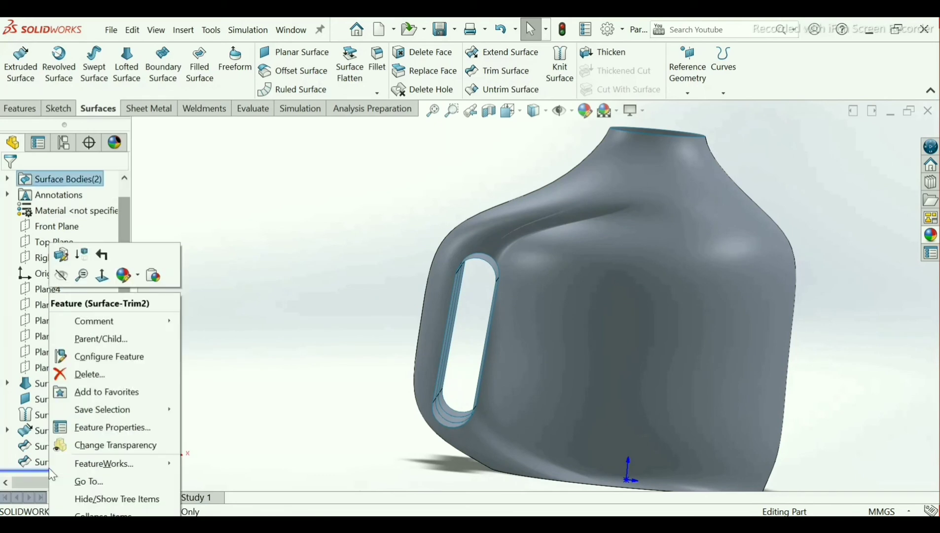
{"action": "left_click", "coordinate": [225, 419]}
{"action": "left_click", "coordinate": [55, 459]}
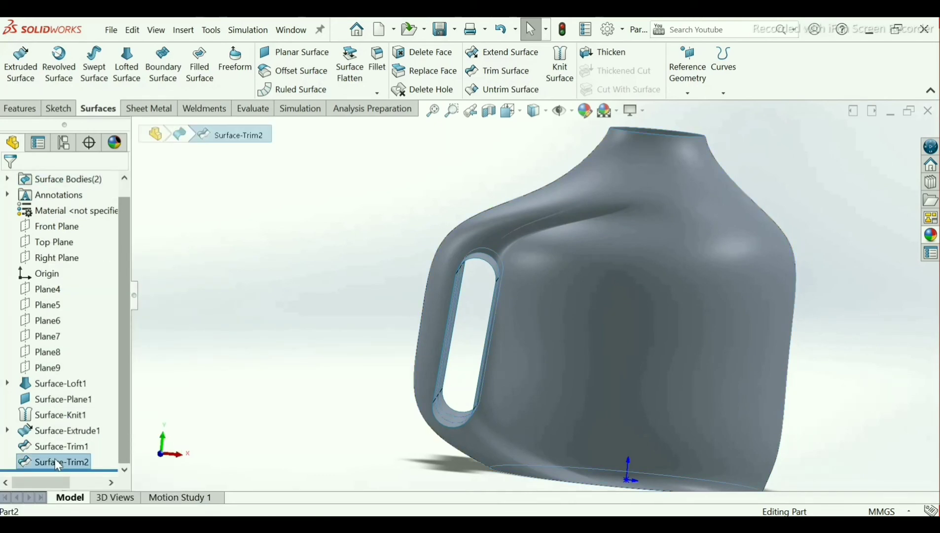
{"action": "right_click", "coordinate": [58, 464]}
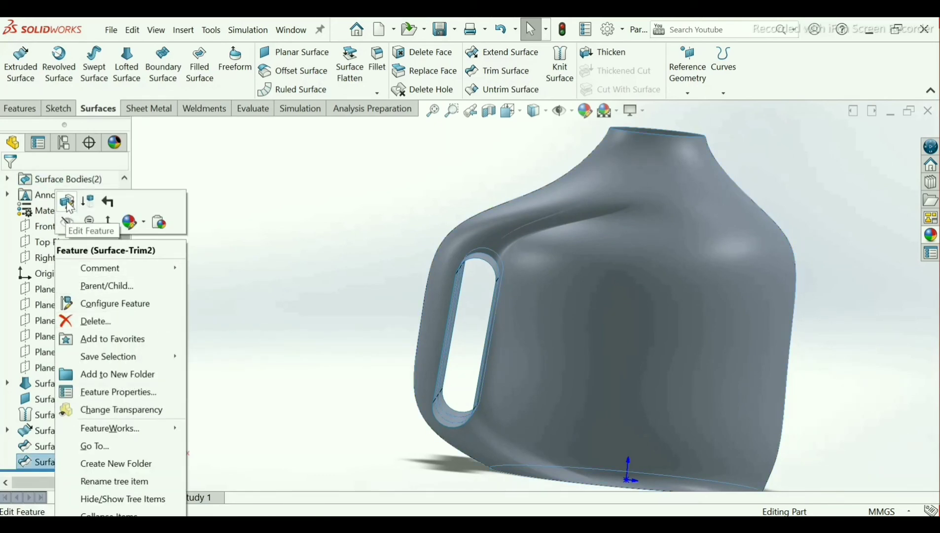
{"action": "left_click", "coordinate": [67, 203]}
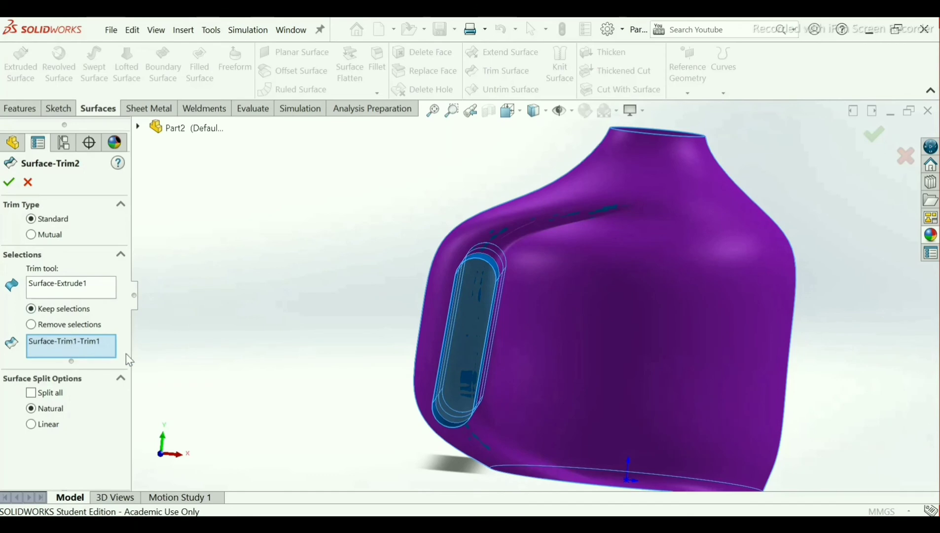
{"action": "mouse_move", "coordinate": [507, 324]}
{"action": "middle_mouse_down"}
{"action": "mouse_move", "coordinate": [554, 354]}
{"action": "mouse_move", "coordinate": [576, 387]}
{"action": "mouse_move", "coordinate": [572, 360]}
{"action": "mouse_move", "coordinate": [537, 355]}
{"action": "mouse_move", "coordinate": [497, 313]}
{"action": "middle_mouse_up"}
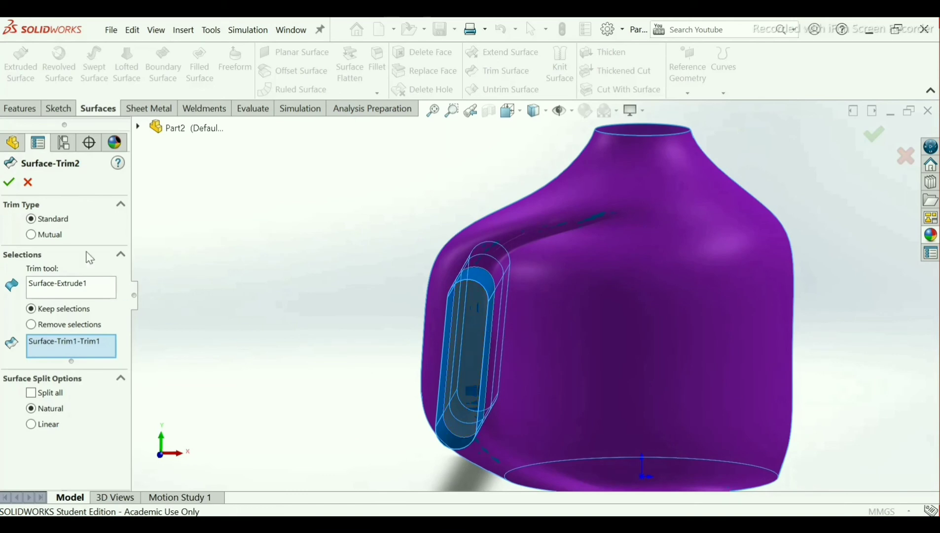
{"action": "left_click", "coordinate": [8, 181]}
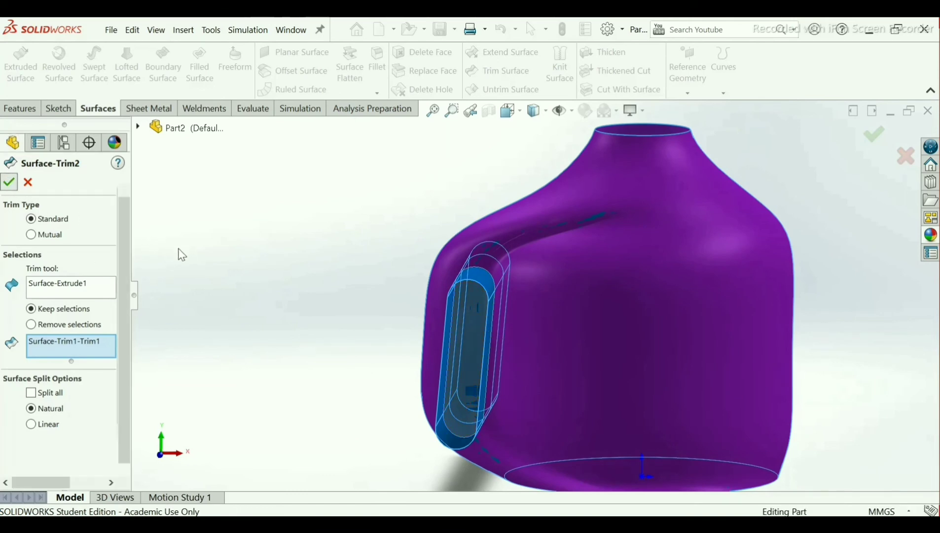
- Trim the extruded slot surface with the container body as the standard trim tool, removing the protruding pieces on both sides of the handle
{"action": "mouse_move", "coordinate": [277, 295]}
{"action": "middle_mouse_down"}
{"action": "mouse_move", "coordinate": [266, 268]}
{"action": "mouse_move", "coordinate": [281, 275]}
{"action": "mouse_move", "coordinate": [278, 289]}
{"action": "middle_mouse_up"}
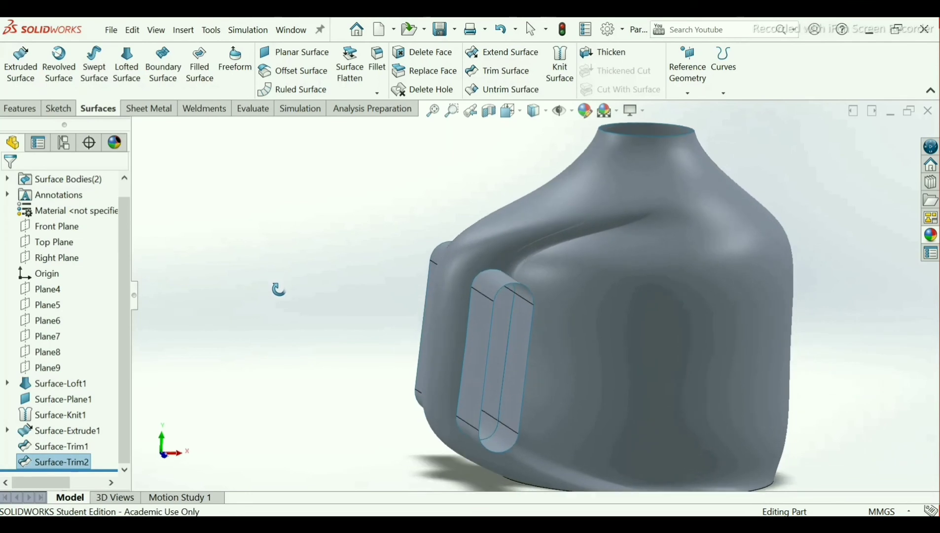
{"action": "left_click", "coordinate": [492, 79]}
{"action": "middle_click_drag", "start_coordinate": [460, 234], "coordinate": [525, 325]}
{"action": "left_click", "coordinate": [525, 325]}
{"action": "middle_click_drag", "start_coordinate": [646, 285], "coordinate": [586, 357]}
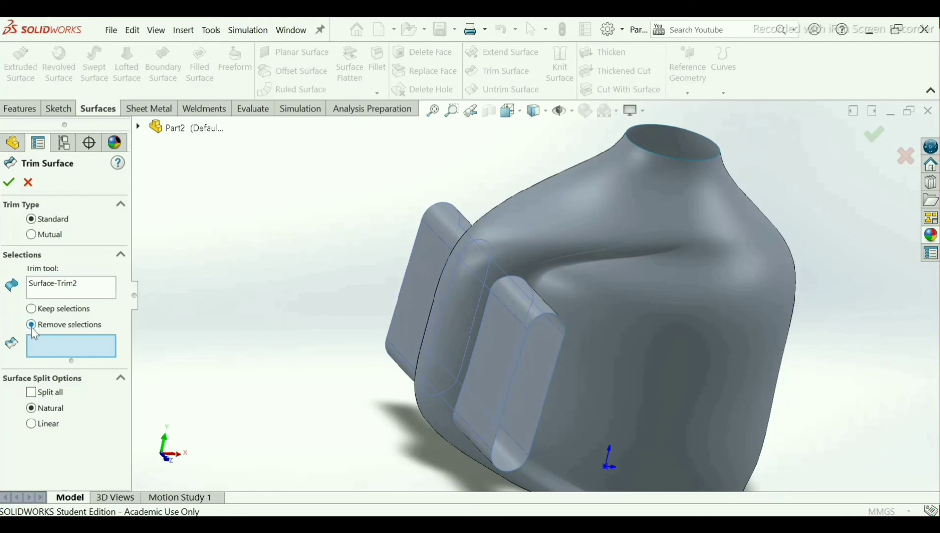
{"action": "left_click", "coordinate": [507, 354]}
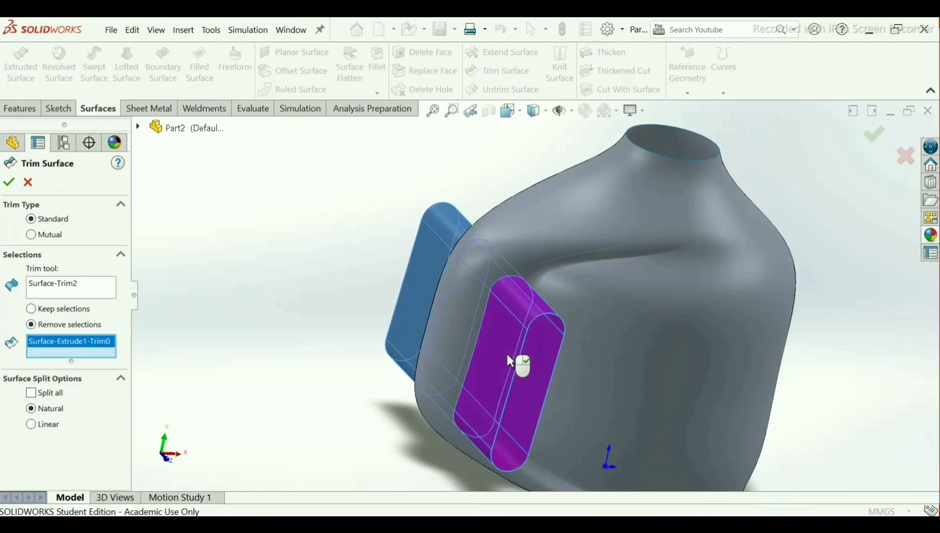
{"action": "left_click", "coordinate": [422, 288]}
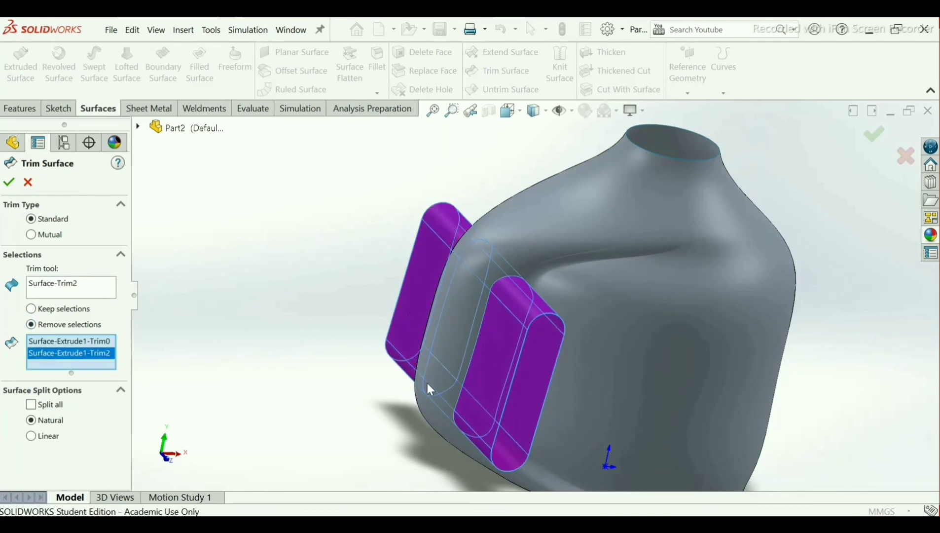
{"action": "left_click", "coordinate": [9, 182]}
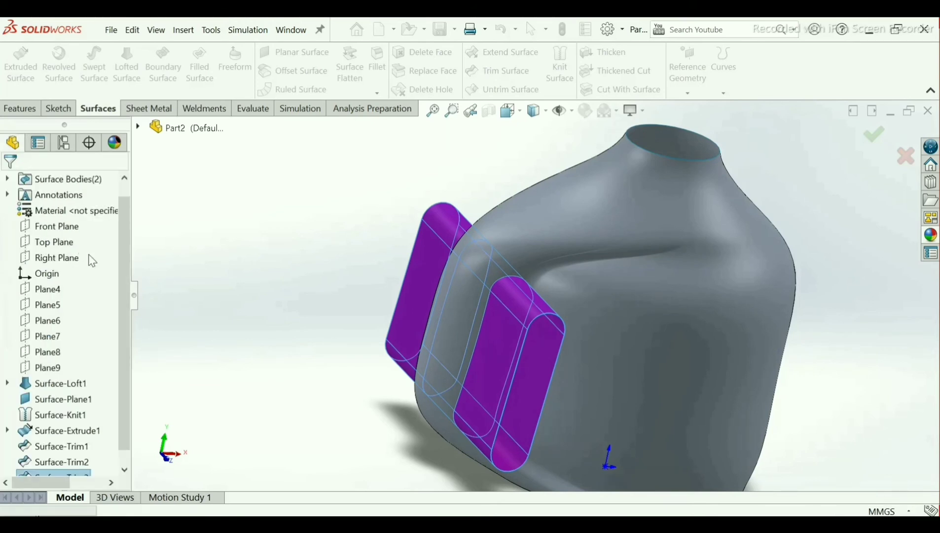
- Delete the Surface-Trim1 feature from the model history
{"action": "middle_click_drag", "start_coordinate": [477, 266], "coordinate": [480, 323]}
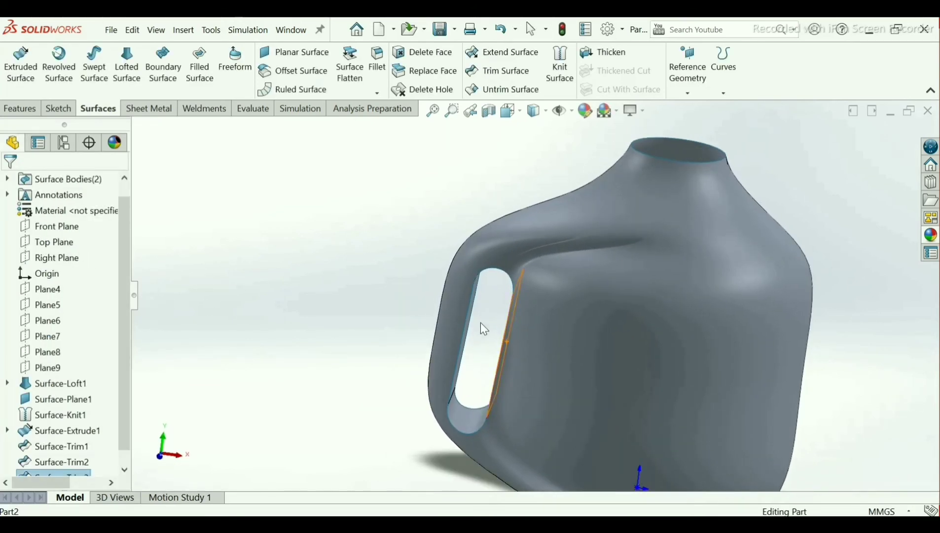
{"action": "mouse_move", "coordinate": [489, 404]}
{"action": "middle_mouse_down"}
{"action": "mouse_move", "coordinate": [487, 367]}
{"action": "mouse_move", "coordinate": [493, 394]}
{"action": "middle_mouse_up"}
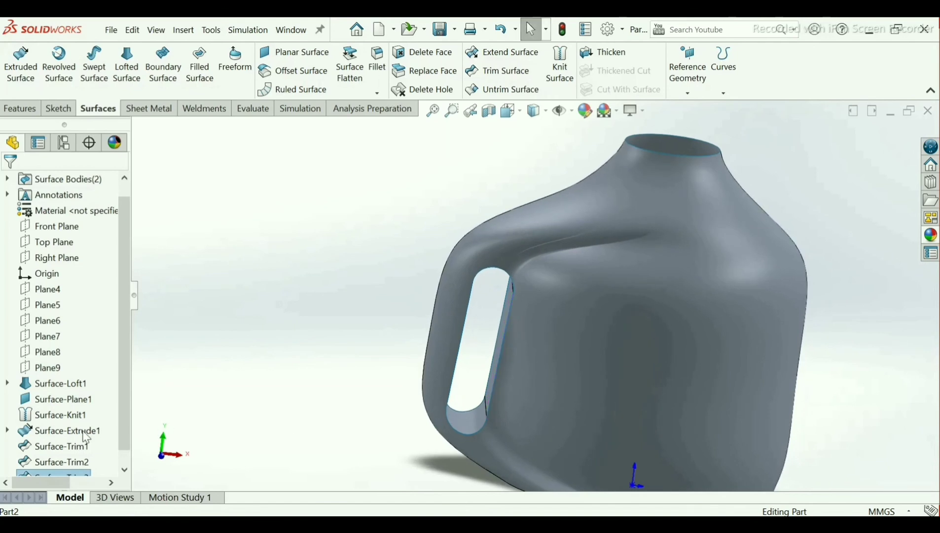
{"action": "left_click", "coordinate": [67, 448]}
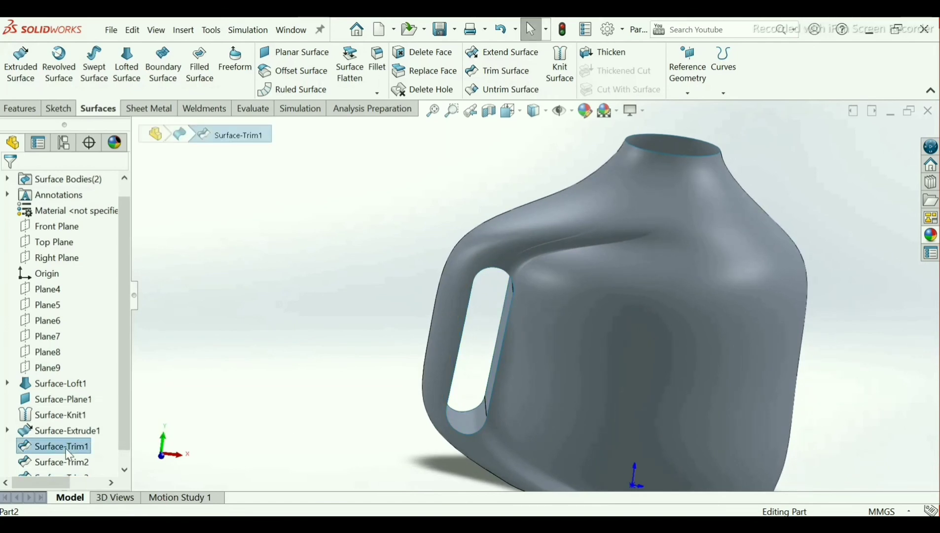
{"action": "right_click", "coordinate": [66, 447]}
{"action": "left_click", "coordinate": [112, 325]}
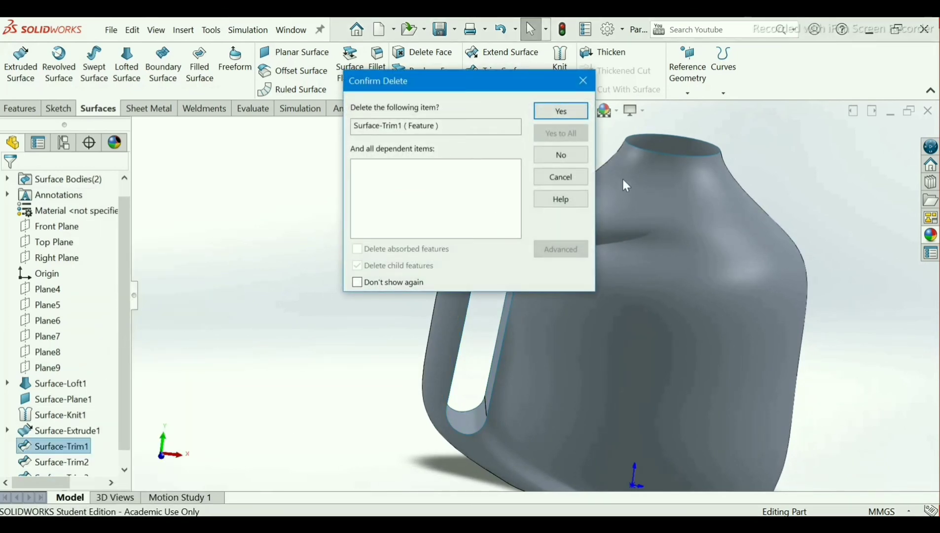
{"action": "left_click", "coordinate": [558, 113]}
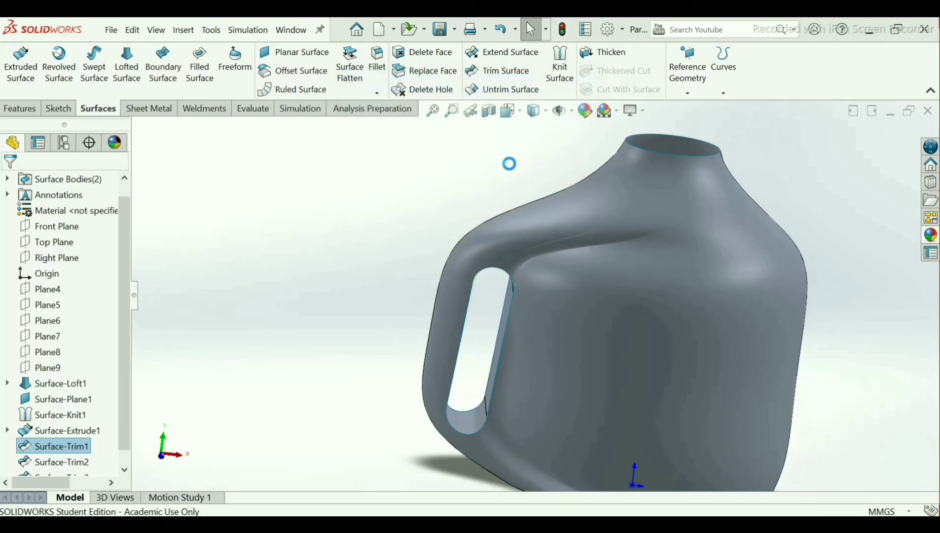
- Thicken the trimmed container surface by 0.01 mm on both sides
{"action": "middle_click_drag", "start_coordinate": [636, 304], "coordinate": [646, 221]}
{"action": "scroll", "coordinate": [452, 306], "scroll_direction": "down", "scroll_amount": 2}
{"action": "scroll", "coordinate": [452, 299], "scroll_direction": "up", "scroll_amount": 2}
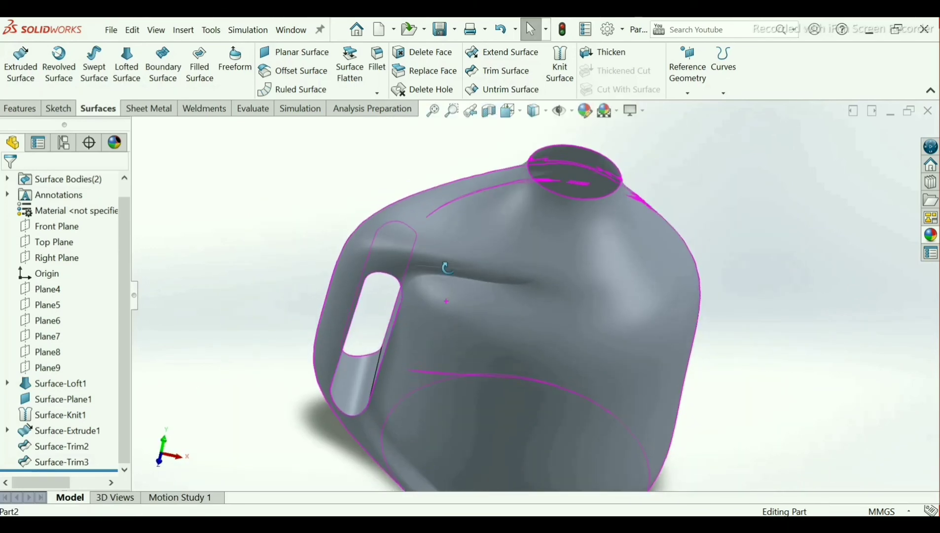
{"action": "scroll", "coordinate": [445, 271], "scroll_direction": "down", "scroll_amount": 1}
{"action": "scroll", "coordinate": [459, 314], "scroll_direction": "up", "scroll_amount": 3}
{"action": "scroll", "coordinate": [522, 325], "scroll_direction": "down", "scroll_amount": 3}
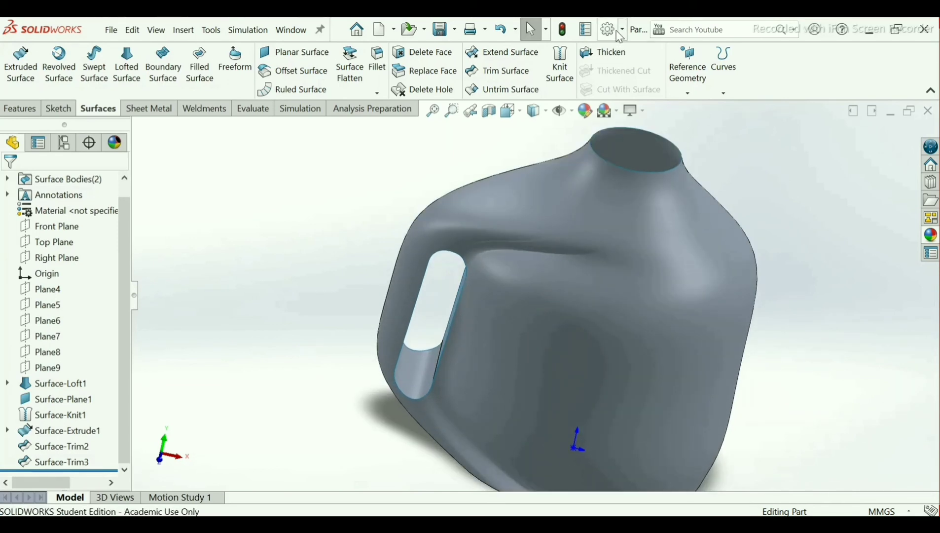
{"action": "left_click", "coordinate": [604, 55]}
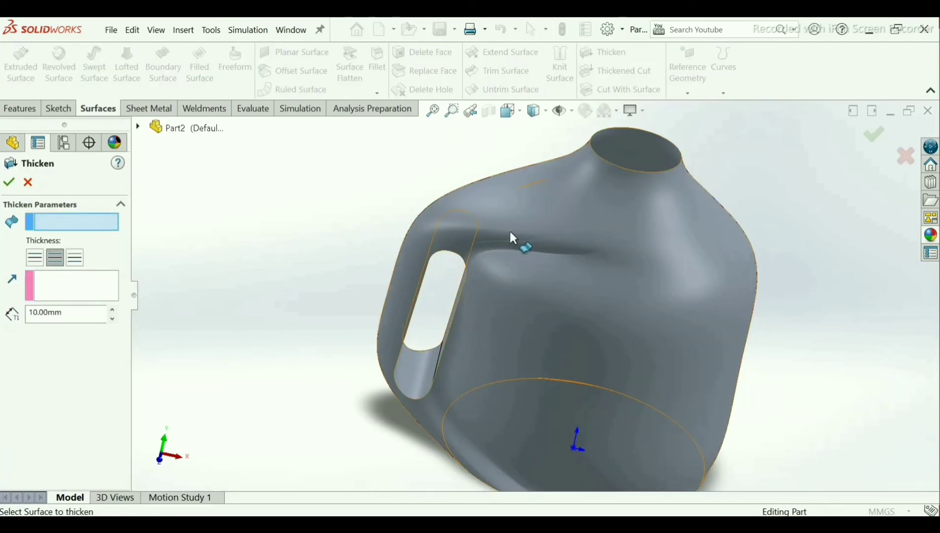
{"action": "double_click", "coordinate": [63, 312]}
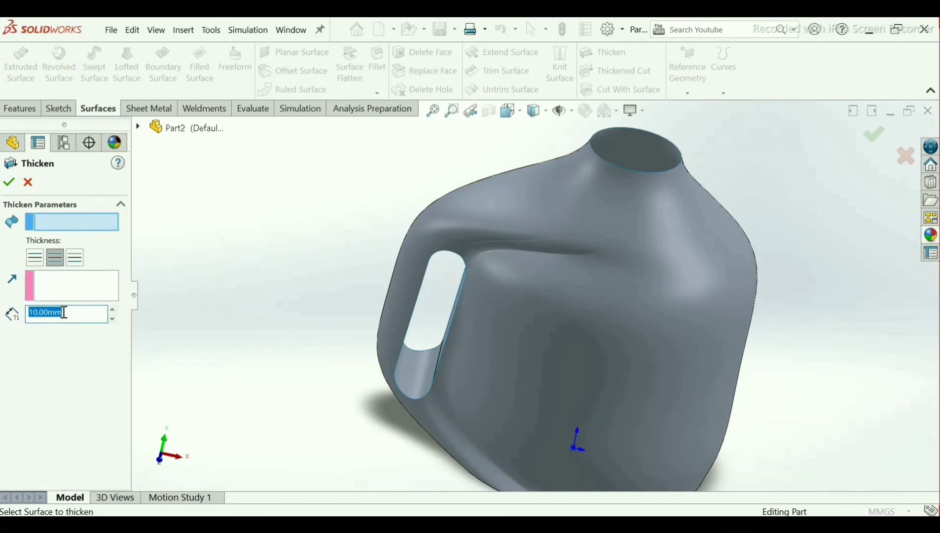
{"action": "type", "text": "0"}
{"action": "left_click", "coordinate": [560, 270]}
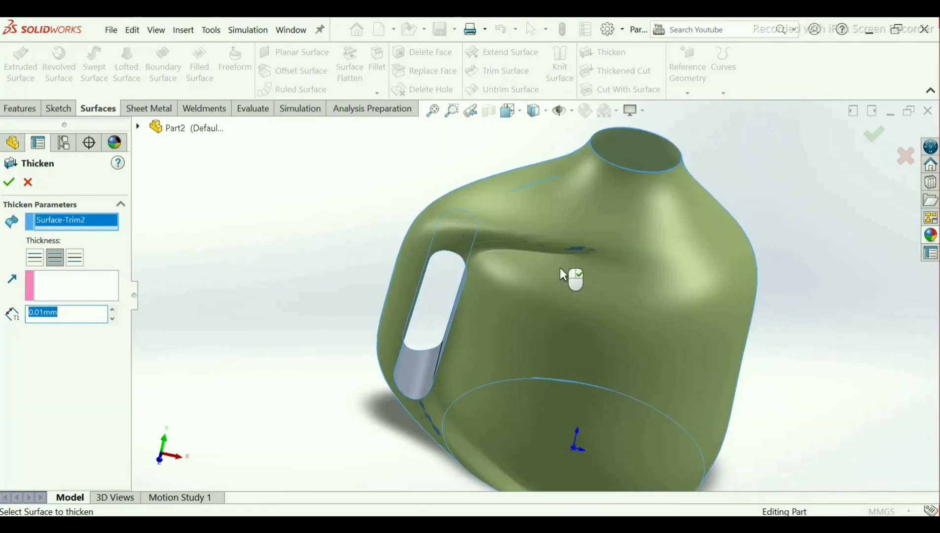
{"action": "left_click", "coordinate": [413, 373]}
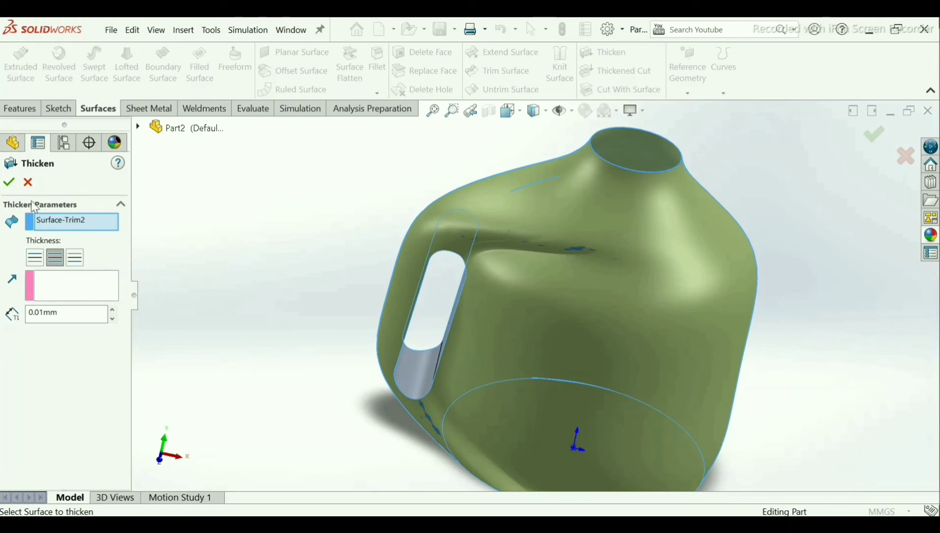
{"action": "left_click", "coordinate": [9, 184]}
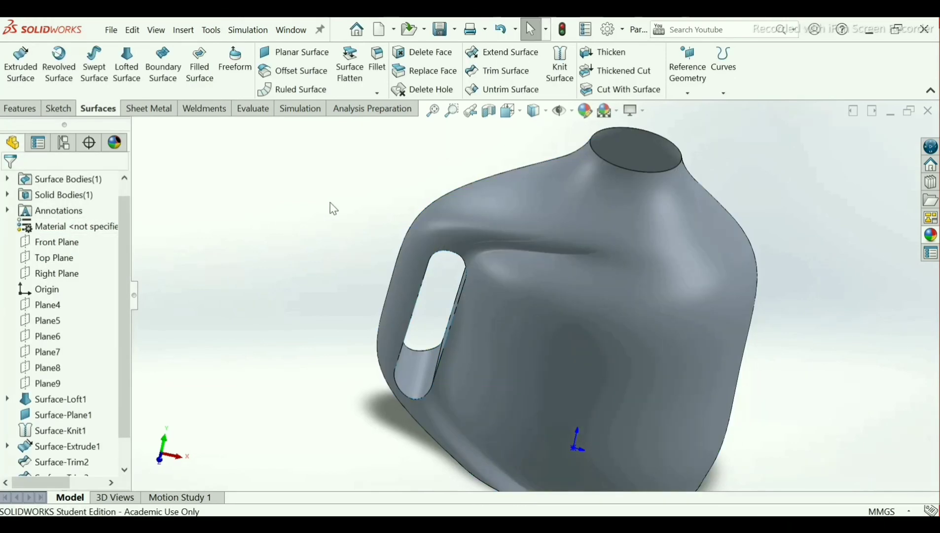
- Start a symmetric constant-size fillet with a radius of 15 mm
{"action": "middle_click_drag", "start_coordinate": [657, 279], "coordinate": [602, 293]}
{"action": "scroll", "coordinate": [608, 252], "scroll_direction": "up", "scroll_amount": 1}
{"action": "scroll", "coordinate": [602, 293], "scroll_direction": "up", "scroll_amount": 3}
{"action": "middle_click_drag", "start_coordinate": [417, 474], "coordinate": [503, 269]}
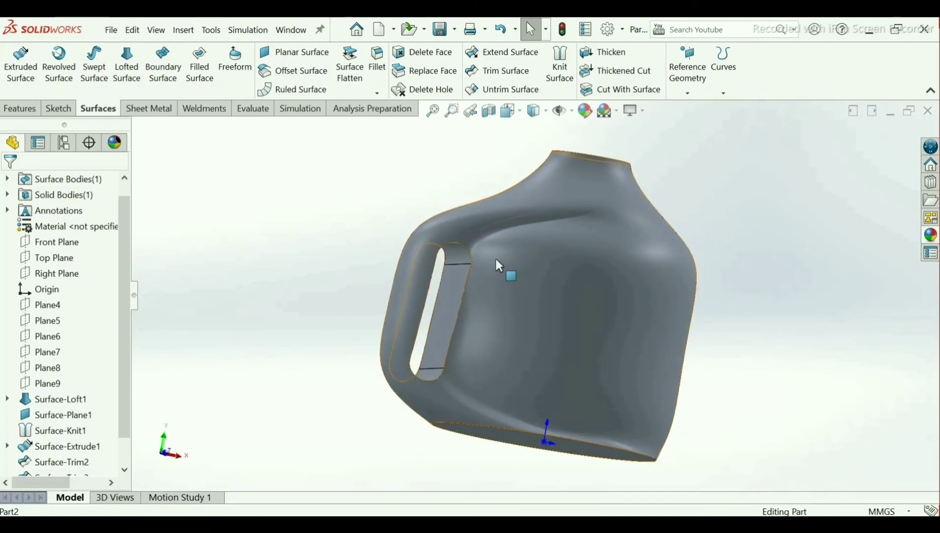
{"action": "scroll", "coordinate": [495, 294], "scroll_direction": "up", "scroll_amount": 2}
{"action": "scroll", "coordinate": [520, 294], "scroll_direction": "down", "scroll_amount": 4}
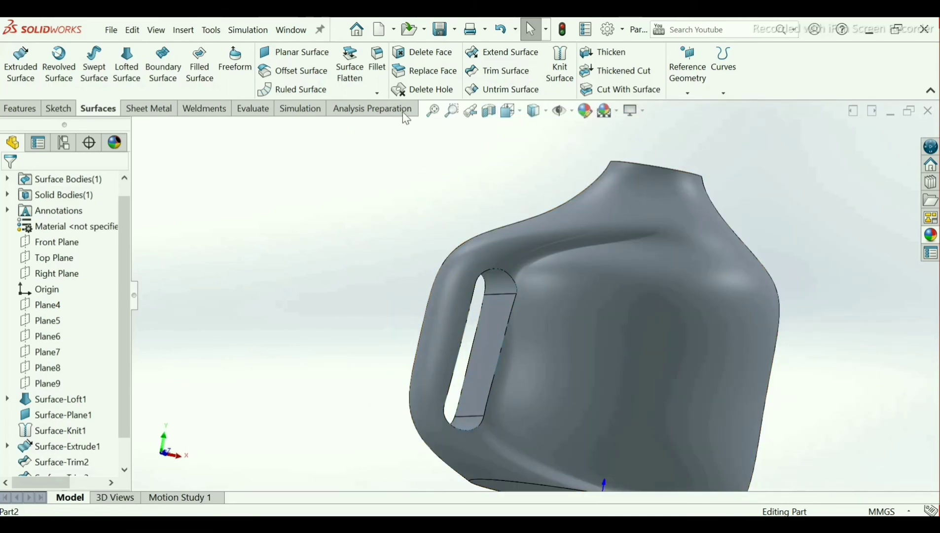
{"action": "left_click", "coordinate": [382, 80]}
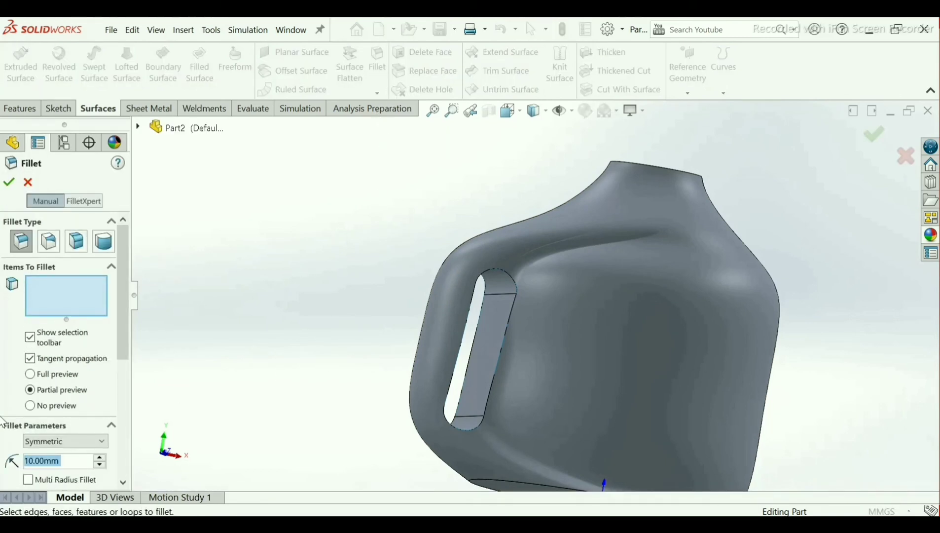
{"action": "left_click", "coordinate": [75, 460]}
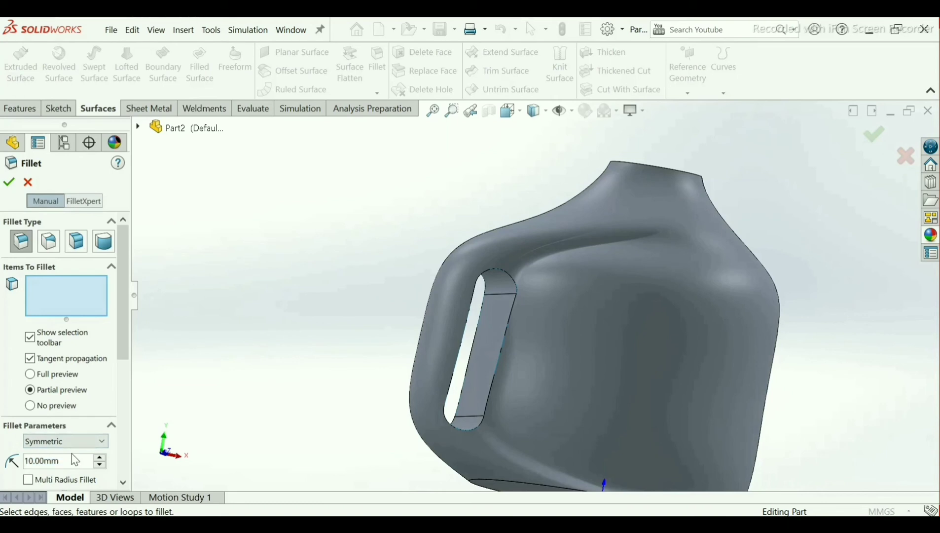
{"action": "double_click", "coordinate": [39, 461]}
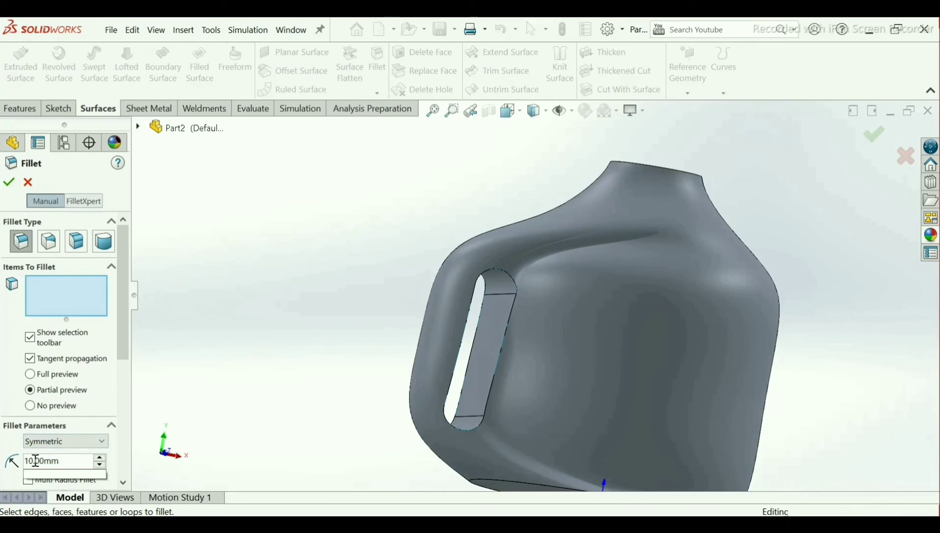
{"action": "type", "text": "15"}
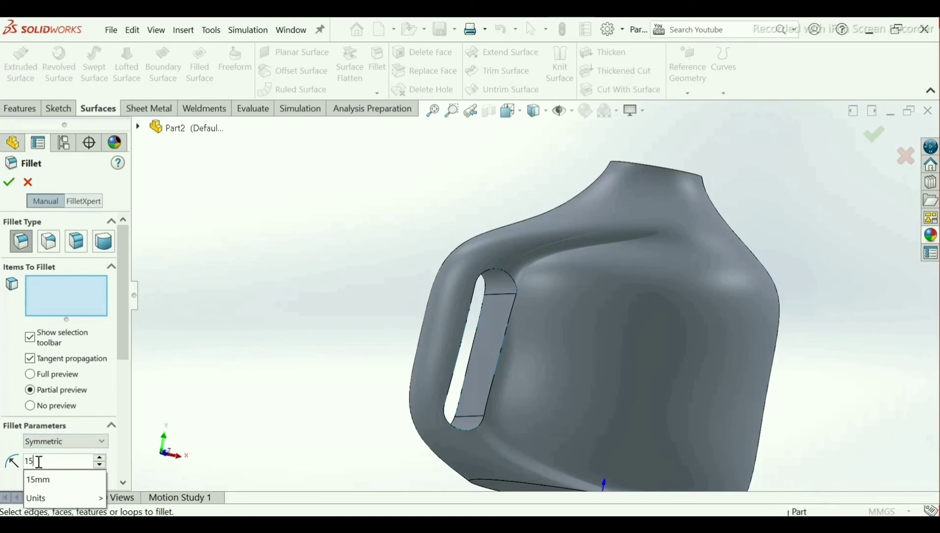
{"action": "key", "text": "Return"}
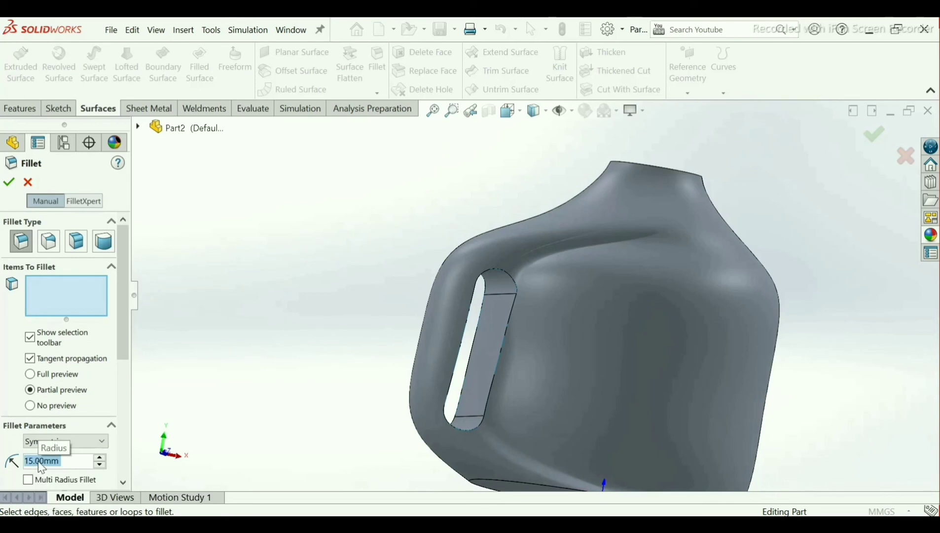
- Choose the rim edges of the handle opening on both sides of the container as the items to fillet
{"action": "left_click", "coordinate": [497, 276]}
{"action": "left_click", "coordinate": [487, 277]}
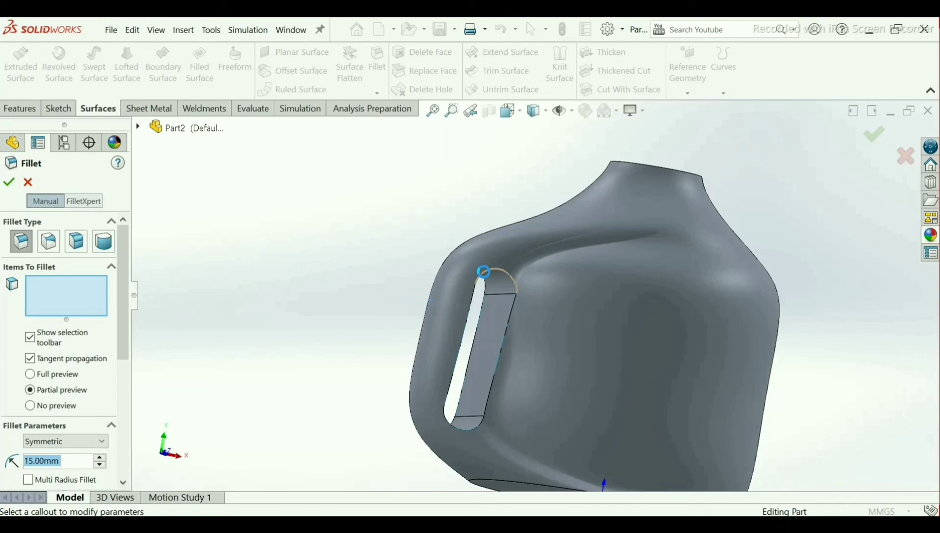
{"action": "left_click", "coordinate": [484, 272]}
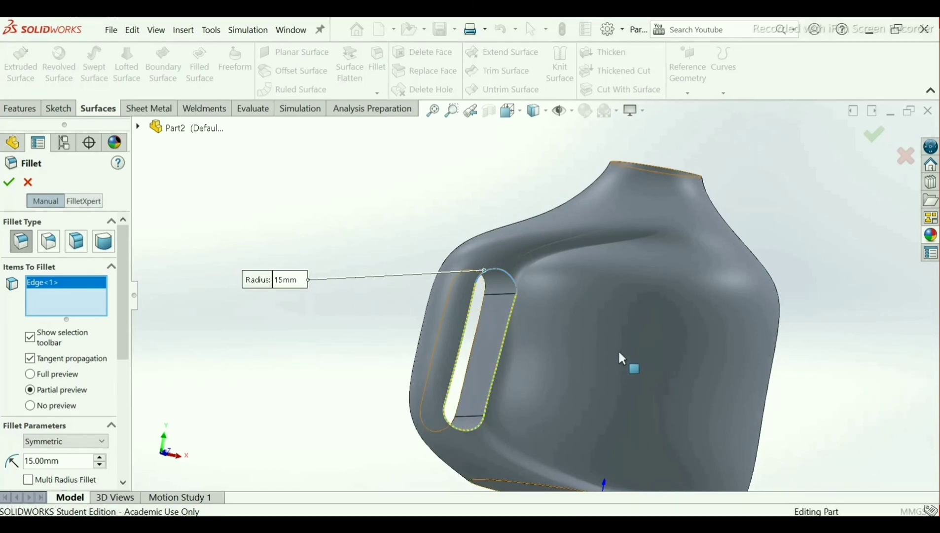
{"action": "middle_click_drag", "start_coordinate": [620, 359], "coordinate": [415, 328]}
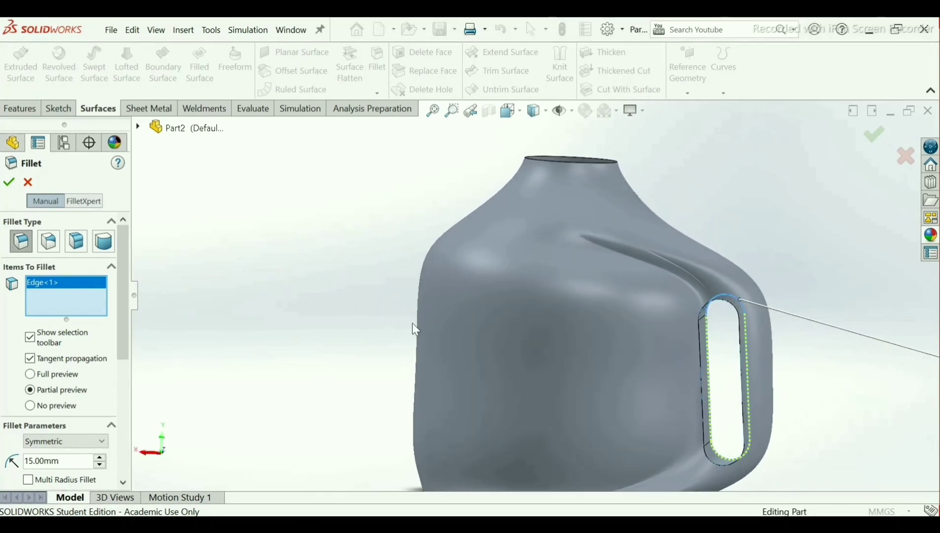
{"action": "left_click", "coordinate": [711, 310]}
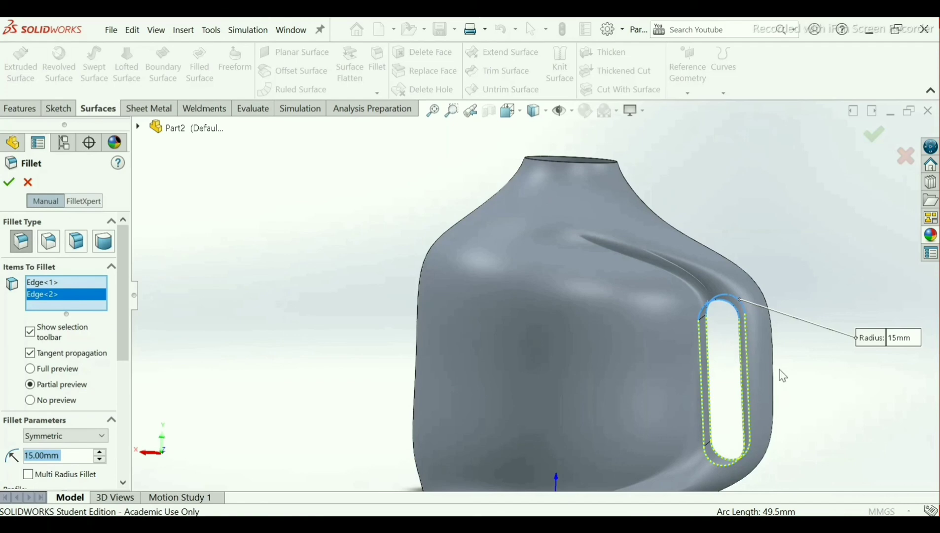
- Try to apply the 15 mm fillet to both rims of the handle opening
{"action": "middle_click_drag", "start_coordinate": [781, 375], "coordinate": [581, 412]}
{"action": "scroll", "coordinate": [613, 414], "scroll_direction": "down", "scroll_amount": 1}
{"action": "scroll", "coordinate": [607, 384], "scroll_direction": "up", "scroll_amount": 3}
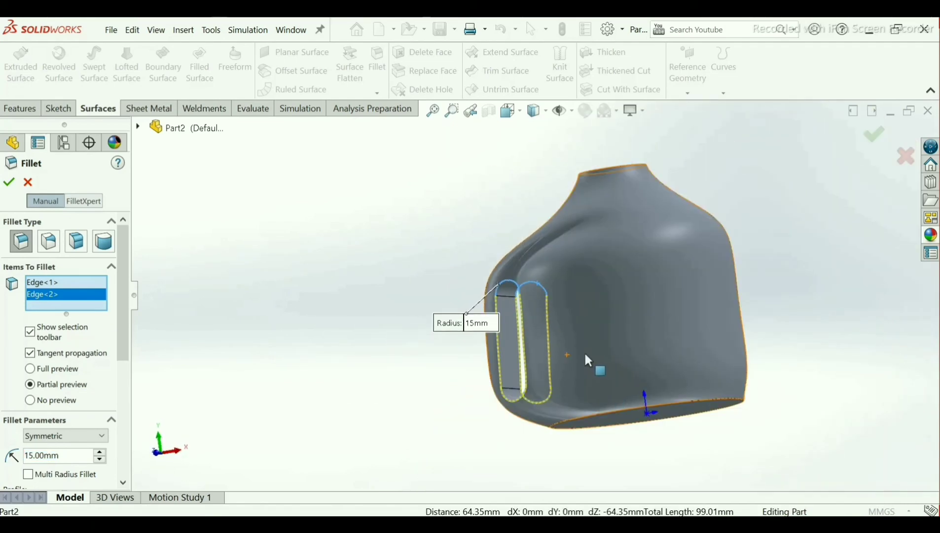
{"action": "scroll", "coordinate": [584, 349], "scroll_direction": "down", "scroll_amount": 2}
{"action": "middle_click_drag", "start_coordinate": [584, 348], "coordinate": [609, 343]}
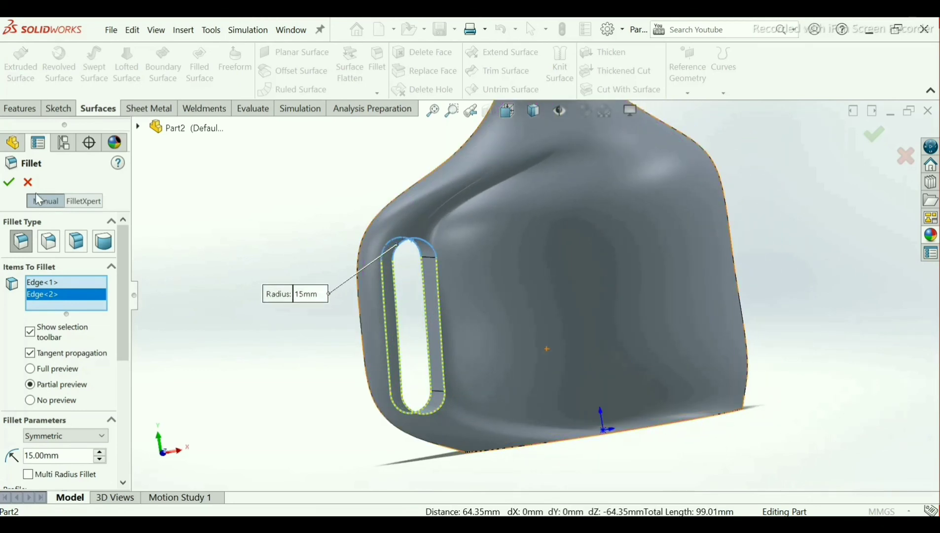
{"action": "left_click", "coordinate": [9, 183]}
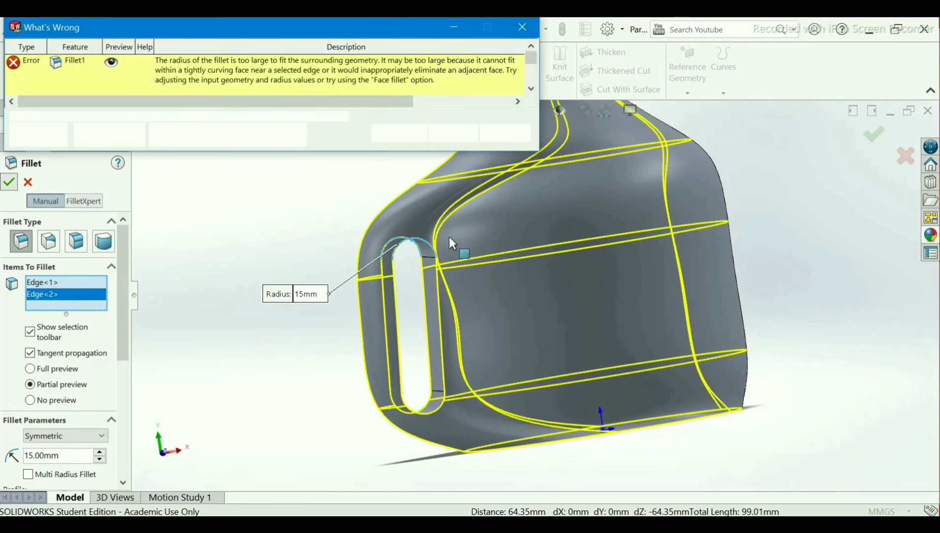
{"action": "left_click", "coordinate": [458, 133]}
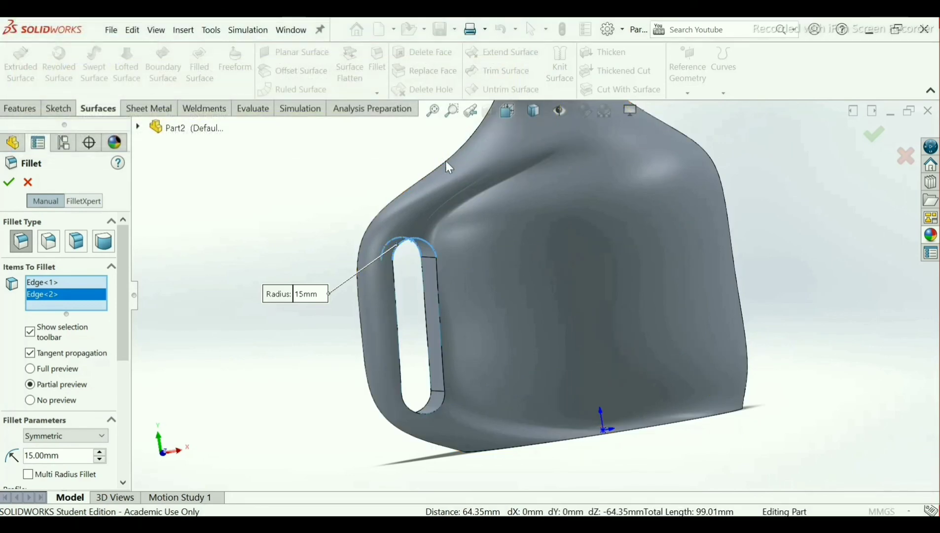
- Try a 10 mm radius for the fillet on the handle opening's rims and discard the fillet
{"action": "middle_click_drag", "start_coordinate": [289, 260], "coordinate": [250, 294]}
{"action": "double_click", "coordinate": [59, 454]}
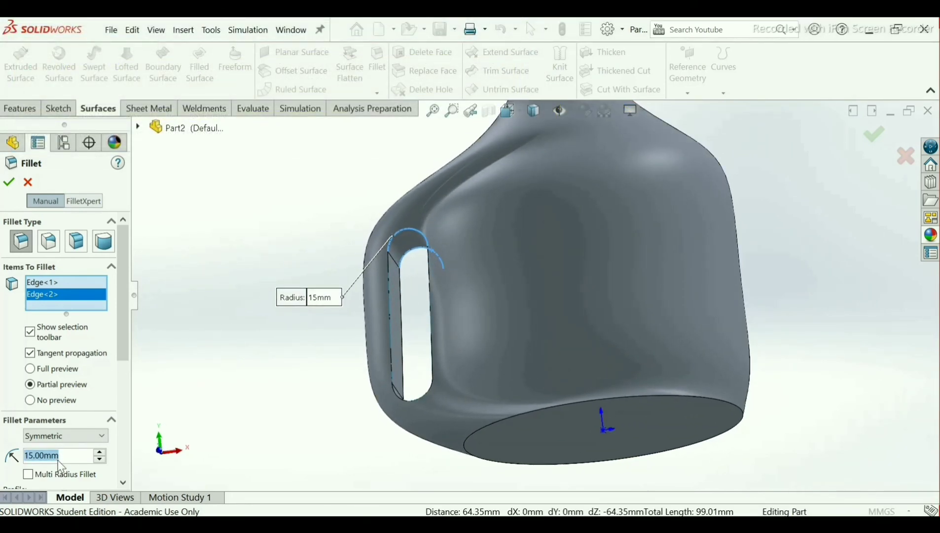
{"action": "type", "text": "10"}
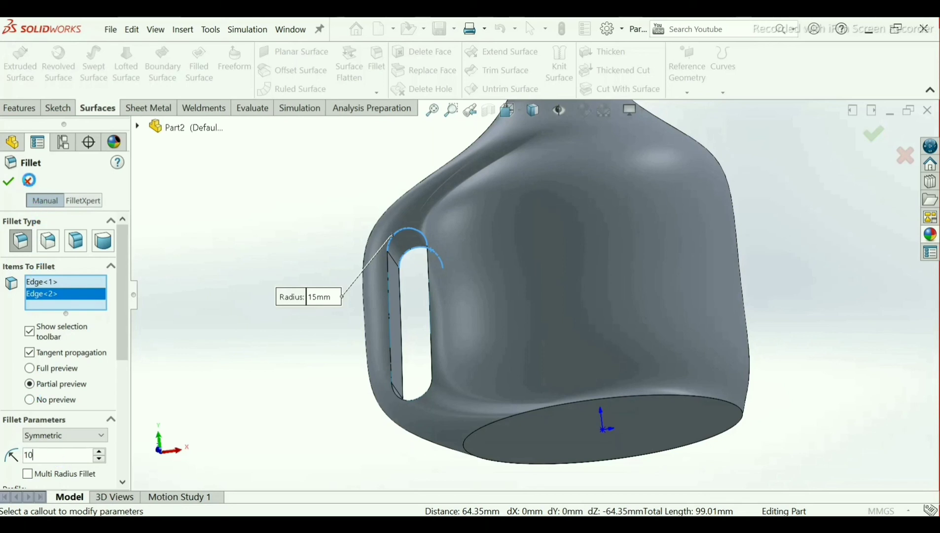
{"action": "key", "text": "Return"}
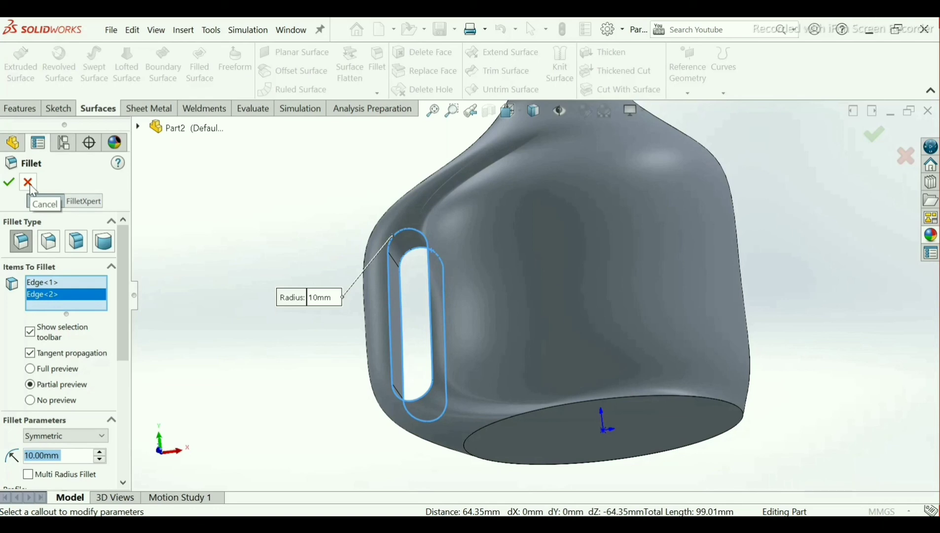
{"action": "middle_click_drag", "start_coordinate": [465, 254], "coordinate": [459, 264]}
{"action": "scroll", "coordinate": [460, 262], "scroll_direction": "down", "scroll_amount": 1}
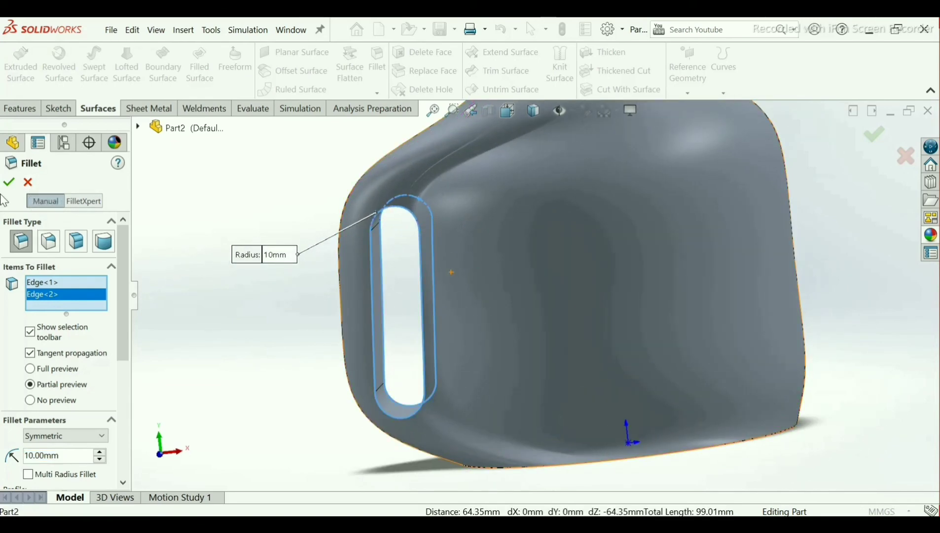
{"action": "left_click", "coordinate": [27, 181]}
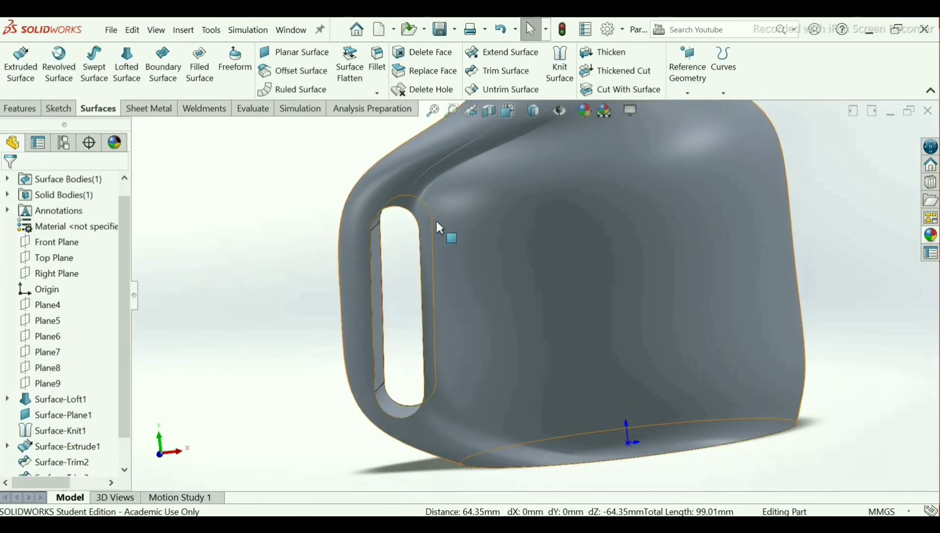
- Assign Copper as the material of the container part
{"action": "scroll", "coordinate": [439, 228], "scroll_direction": "down", "scroll_amount": 2}
{"action": "scroll", "coordinate": [537, 241], "scroll_direction": "up", "scroll_amount": 6}
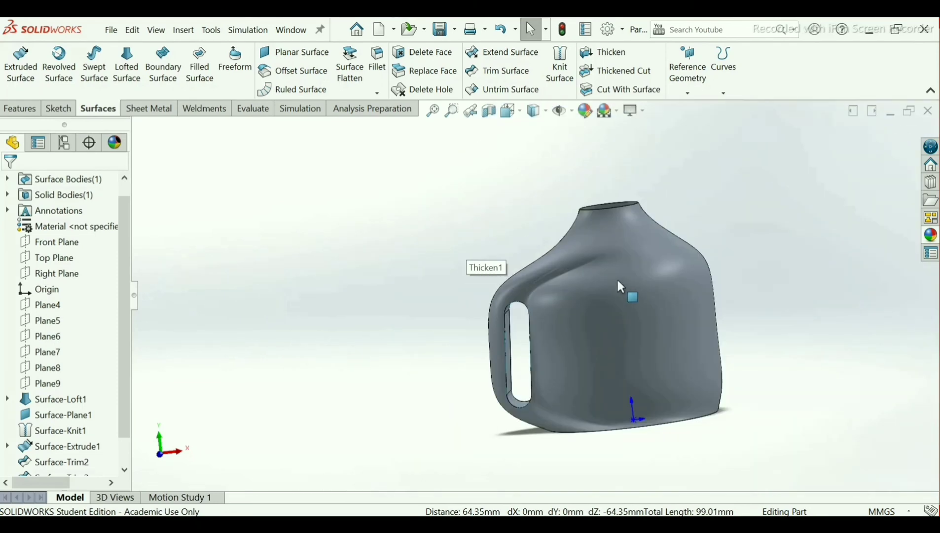
{"action": "middle_click_drag", "start_coordinate": [622, 310], "coordinate": [623, 362]}
{"action": "scroll", "coordinate": [644, 375], "scroll_direction": "down", "scroll_amount": 4}
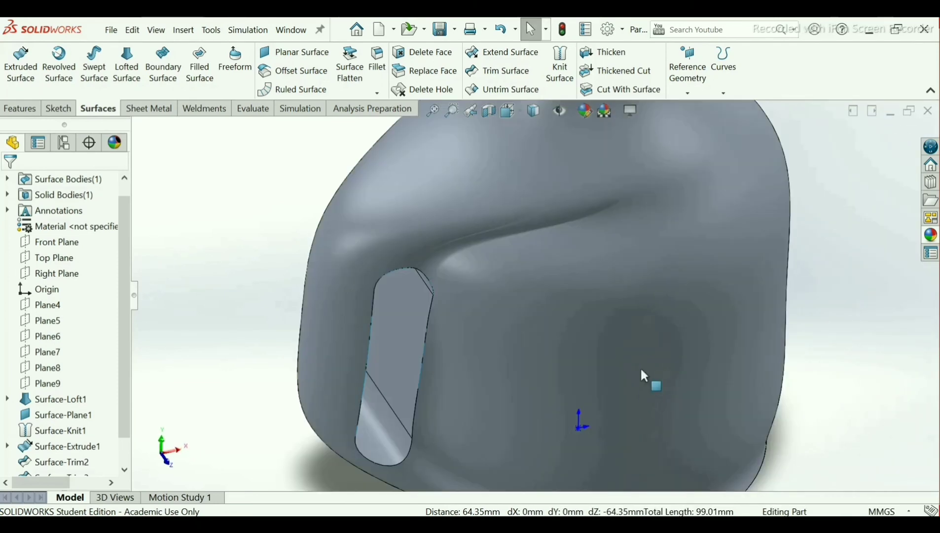
{"action": "scroll", "coordinate": [643, 376], "scroll_direction": "up", "scroll_amount": 4}
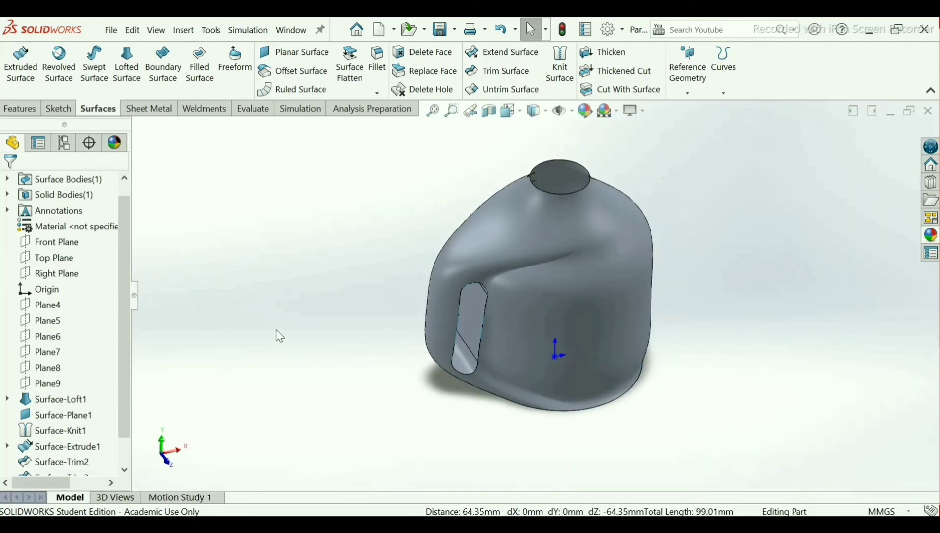
{"action": "right_click", "coordinate": [72, 235]}
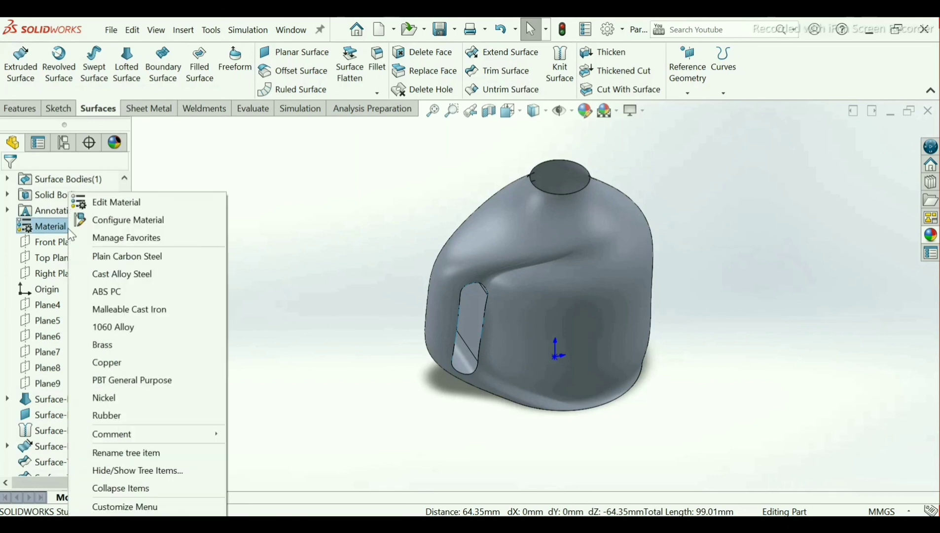
{"action": "left_click", "coordinate": [110, 365]}
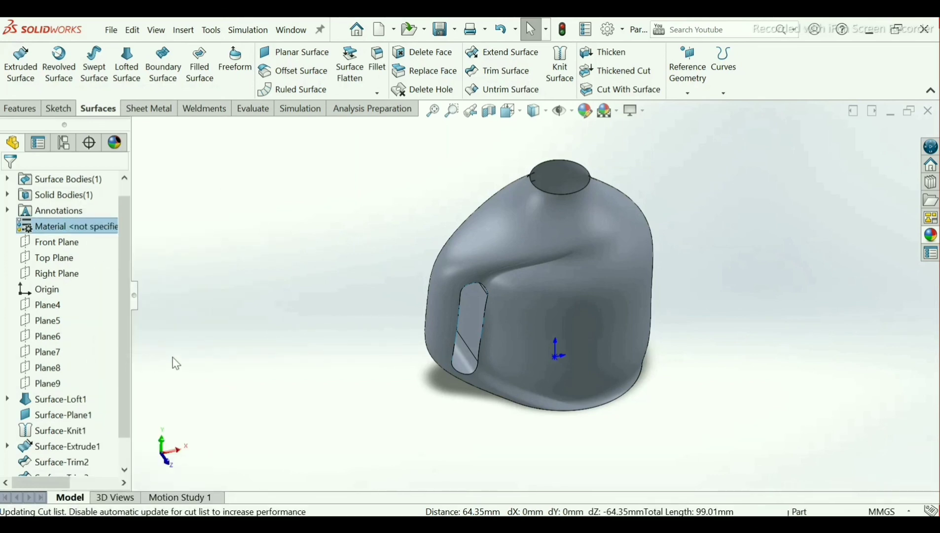
- Apply the Plain White scene as the background of the model view
{"action": "middle_click_drag", "start_coordinate": [717, 178], "coordinate": [555, 289]}
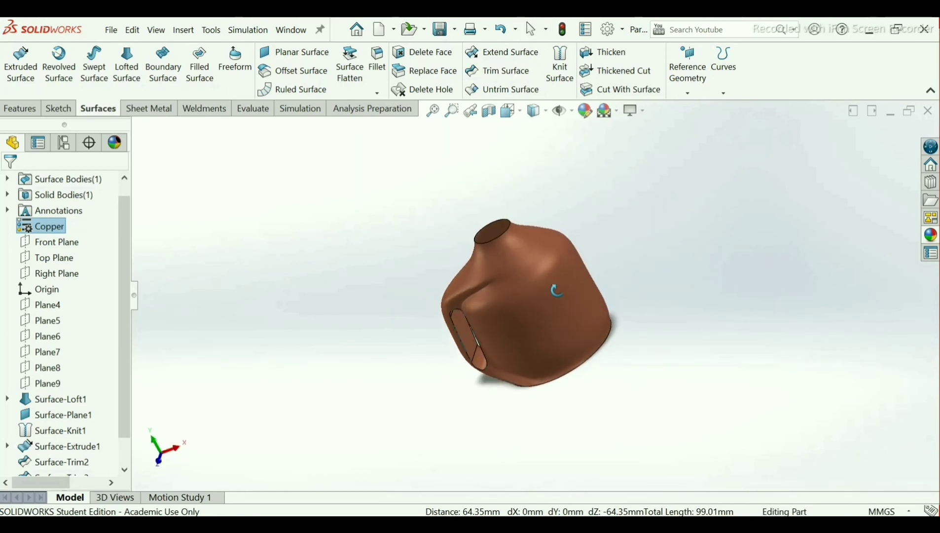
{"action": "scroll", "coordinate": [534, 291], "scroll_direction": "up", "scroll_amount": 4}
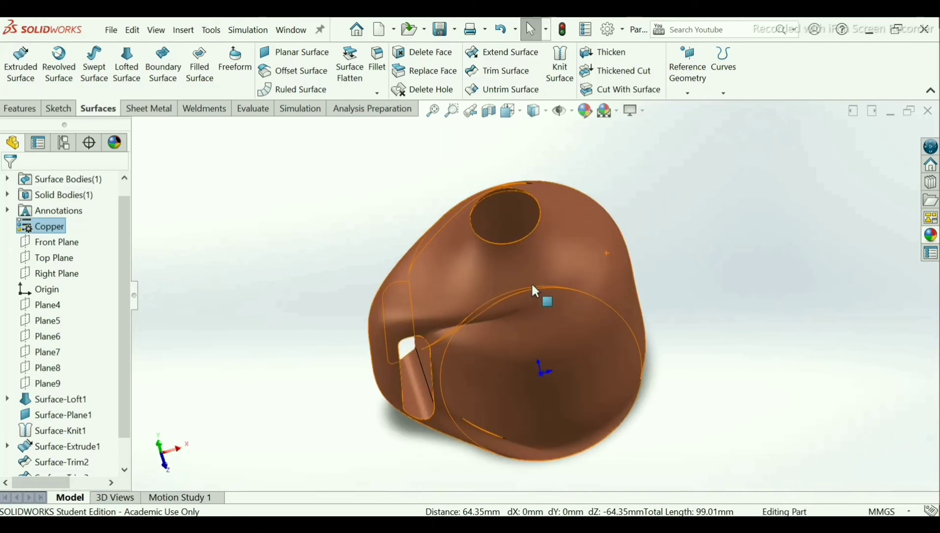
{"action": "left_click", "coordinate": [617, 113]}
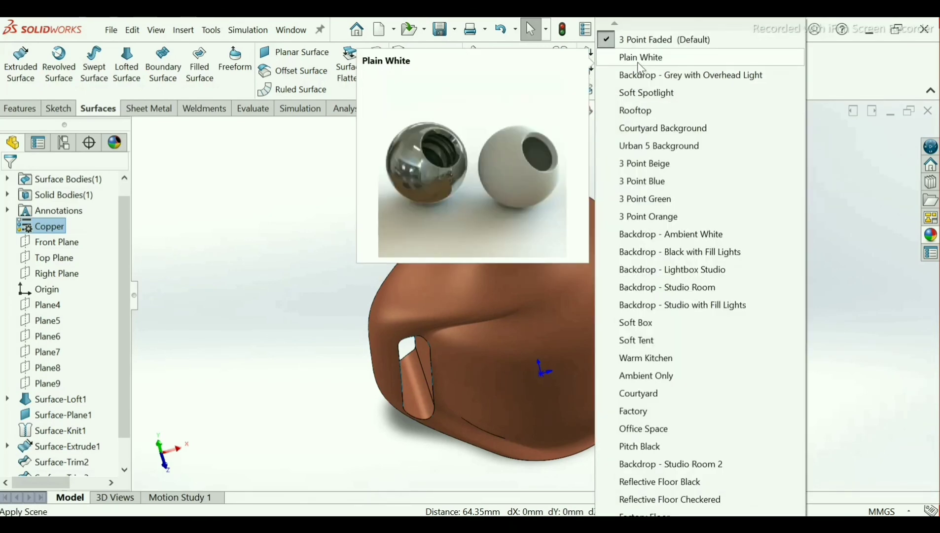
{"action": "left_click", "coordinate": [640, 68]}
- Examine the container's neck, body and handle opening from several angles and distances, and return to an earlier view
{"action": "middle_click_drag", "start_coordinate": [610, 147], "coordinate": [606, 222]}
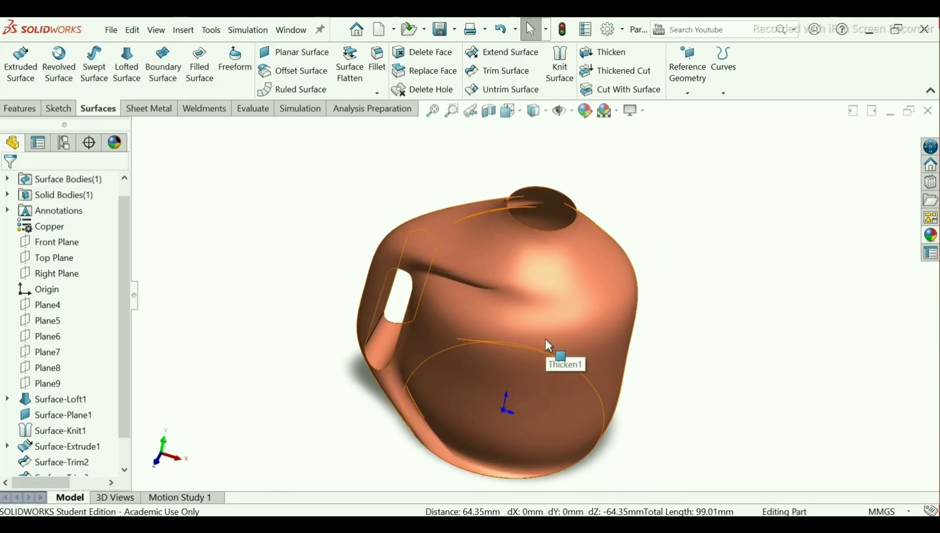
{"action": "middle_click_drag", "start_coordinate": [547, 340], "coordinate": [406, 240]}
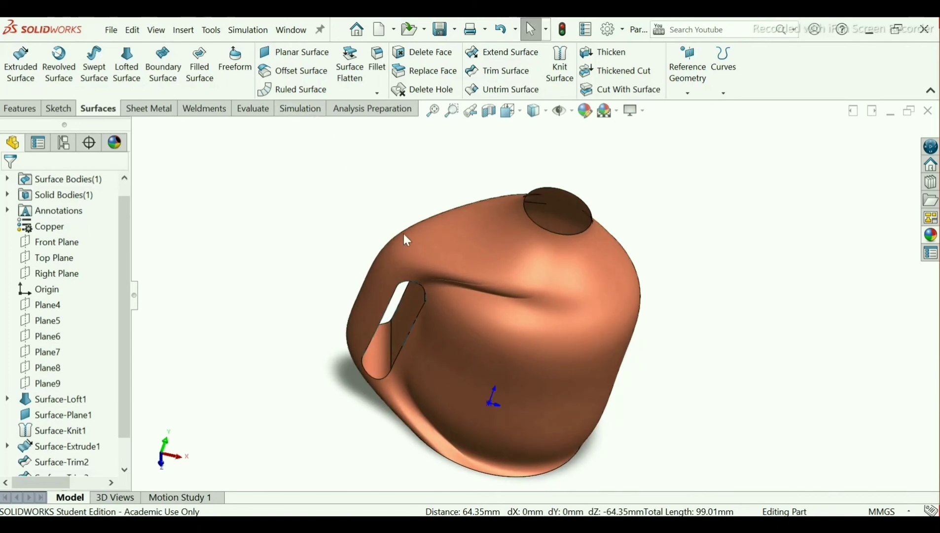
{"action": "middle_click_drag", "start_coordinate": [545, 268], "coordinate": [536, 323]}
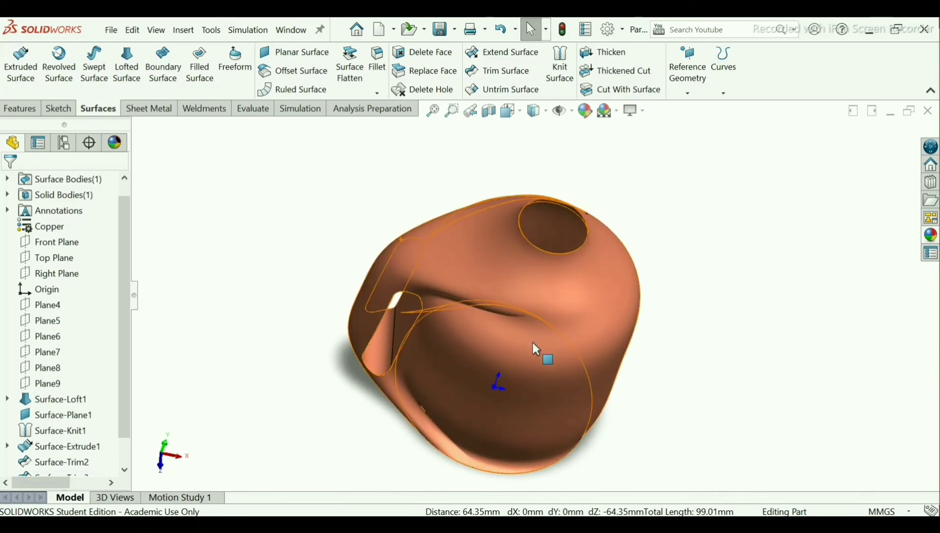
{"action": "middle_click_drag", "start_coordinate": [528, 352], "coordinate": [530, 331]}
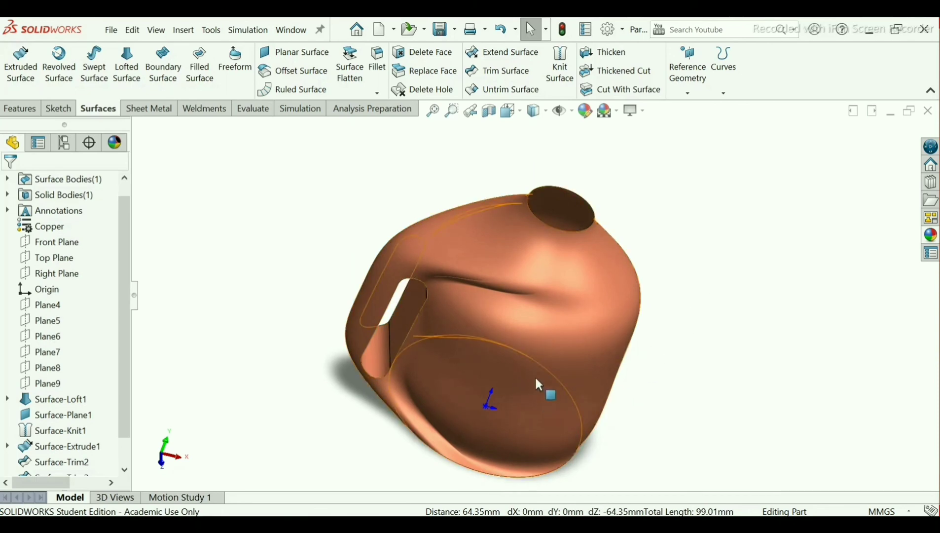
{"action": "scroll", "coordinate": [535, 375], "scroll_direction": "down", "scroll_amount": 2}
{"action": "scroll", "coordinate": [536, 375], "scroll_direction": "up", "scroll_amount": 1}
{"action": "scroll", "coordinate": [536, 376], "scroll_direction": "up", "scroll_amount": 1}
{"action": "scroll", "coordinate": [535, 376], "scroll_direction": "down", "scroll_amount": 1}
{"action": "scroll", "coordinate": [526, 353], "scroll_direction": "up", "scroll_amount": 1}
{"action": "scroll", "coordinate": [526, 352], "scroll_direction": "down", "scroll_amount": 1}
{"action": "scroll", "coordinate": [532, 293], "scroll_direction": "up", "scroll_amount": 5}
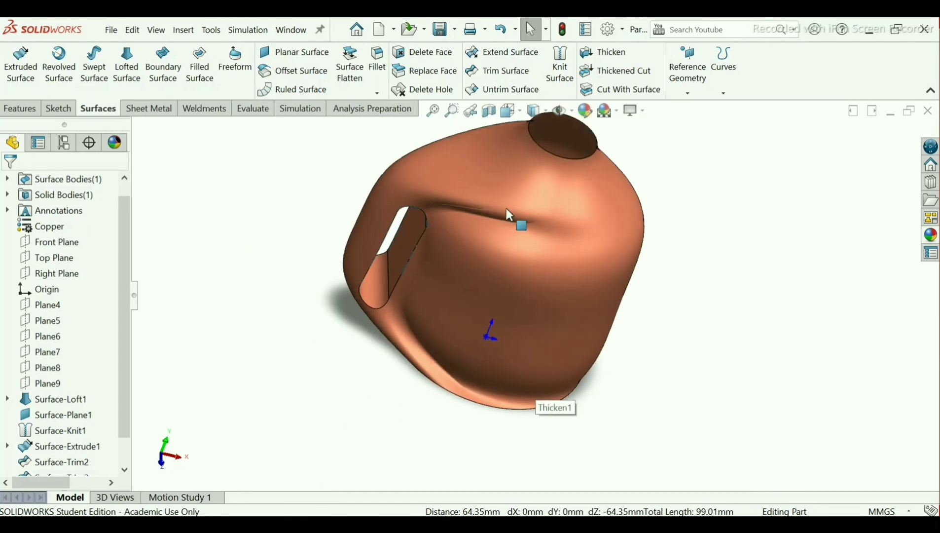
{"action": "scroll", "coordinate": [505, 200], "scroll_direction": "down", "scroll_amount": 4}
{"action": "scroll", "coordinate": [572, 419], "scroll_direction": "up", "scroll_amount": 5}
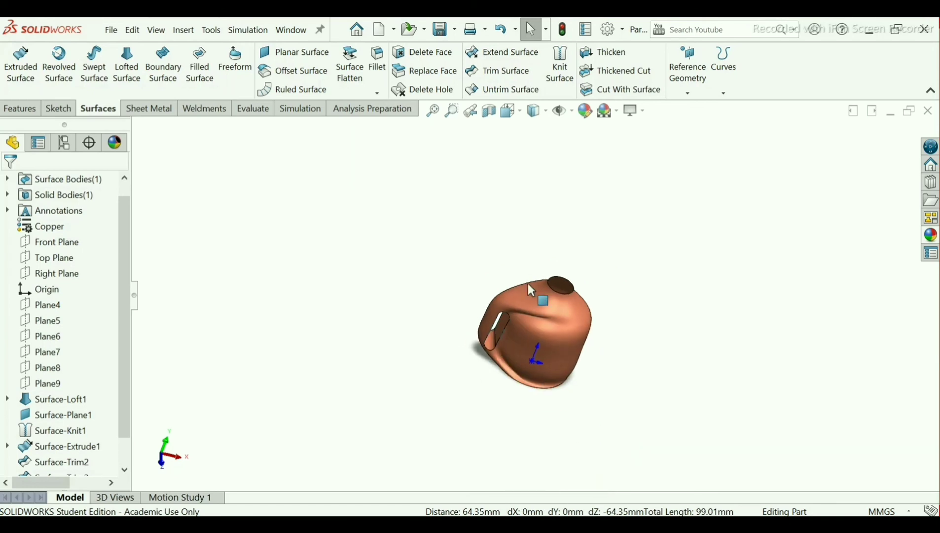
{"action": "left_click", "coordinate": [472, 115]}
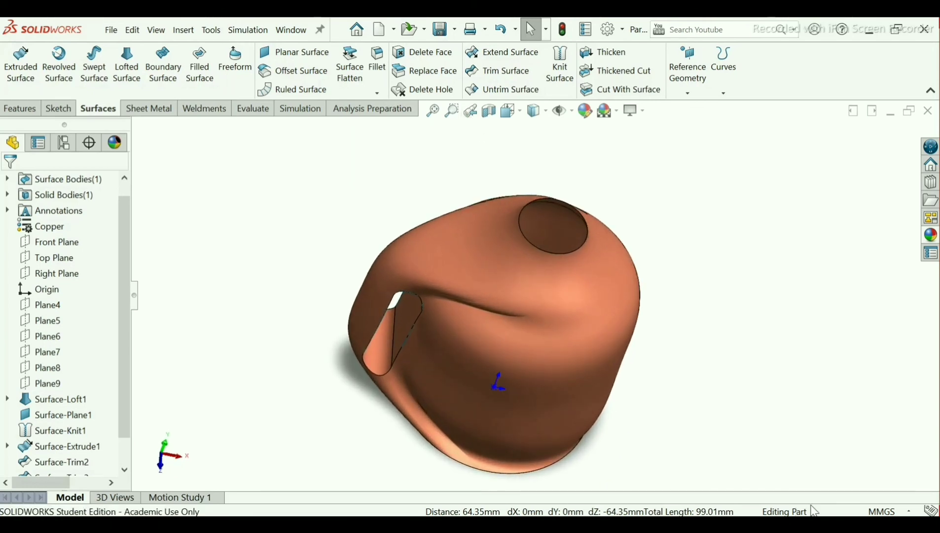